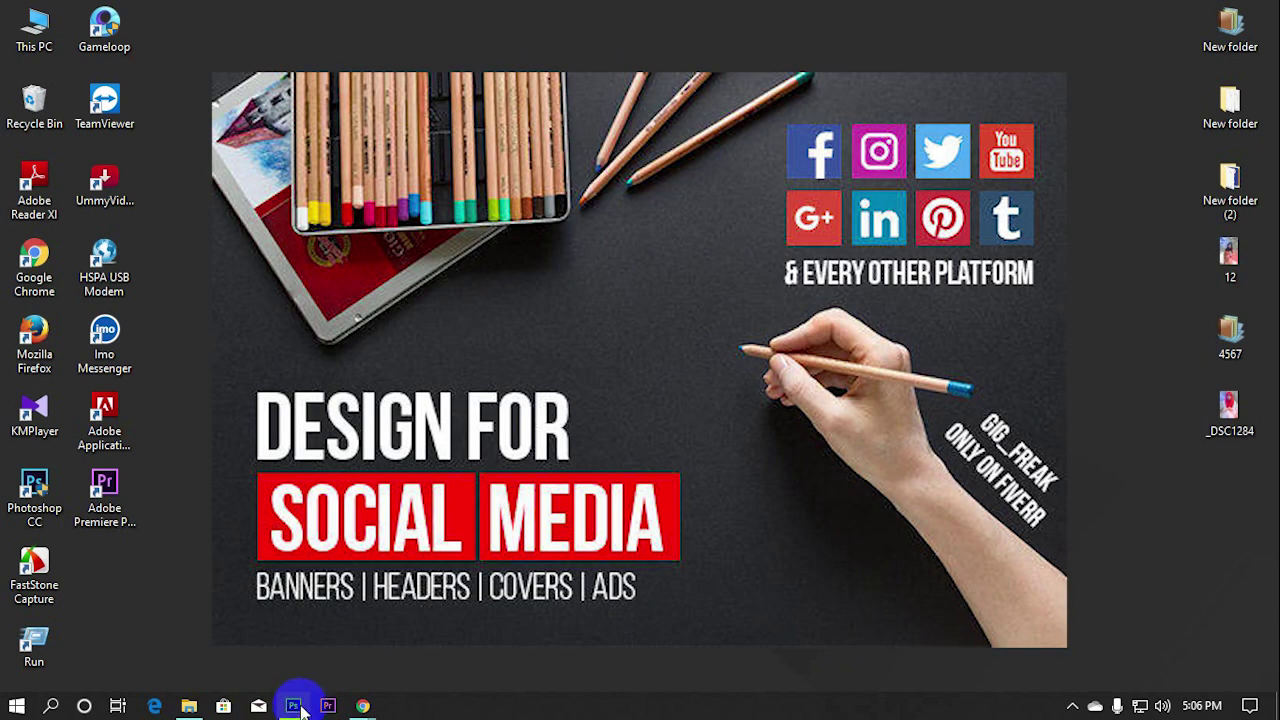
Bring Adobe Photoshop CC to the front from the Windows taskbar
left_click(293, 705)
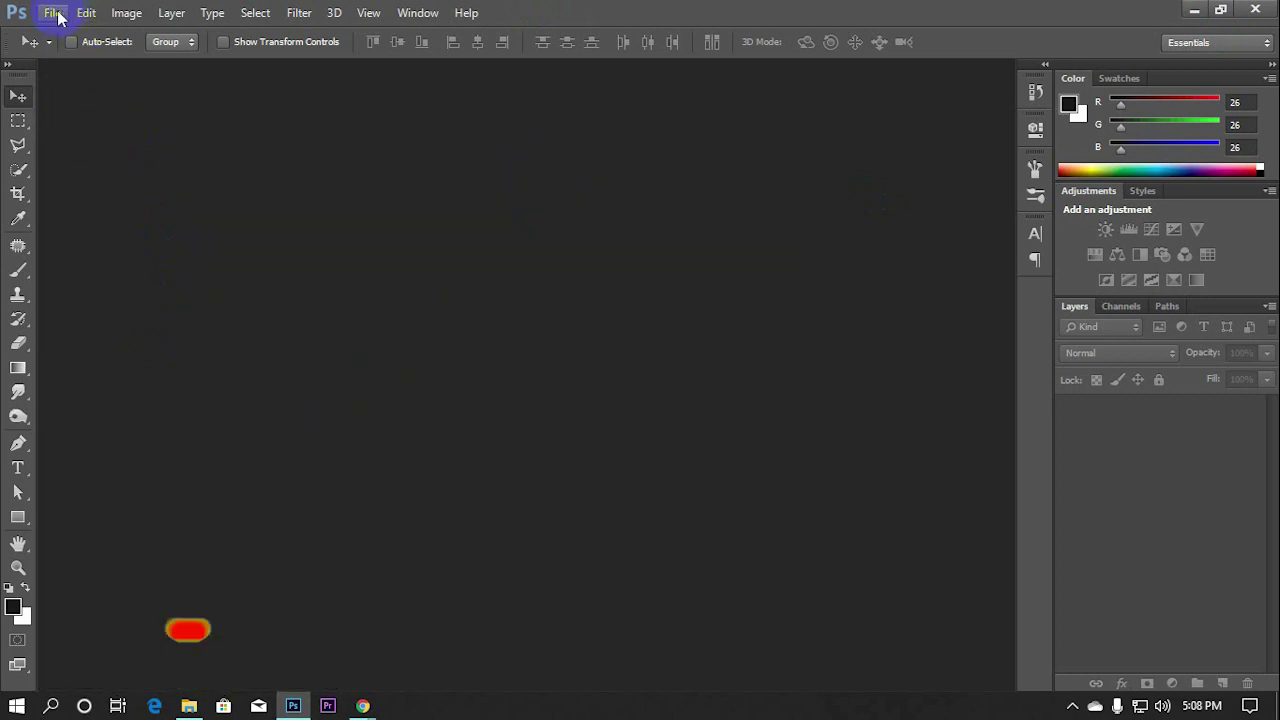
Start a new document: 1200 × 1200 pixels, 72 ppi resolution, RGB Color, white background
left_click(52, 12)
left_click(80, 33)
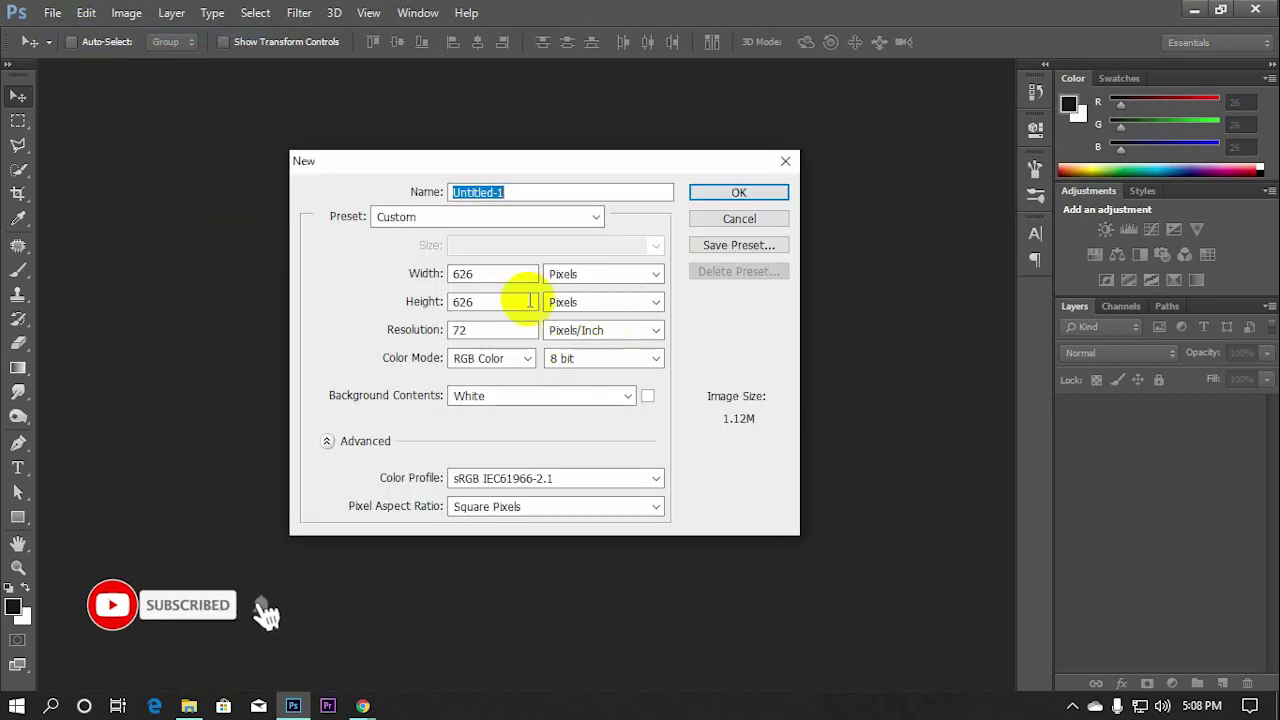
left_click(582, 284)
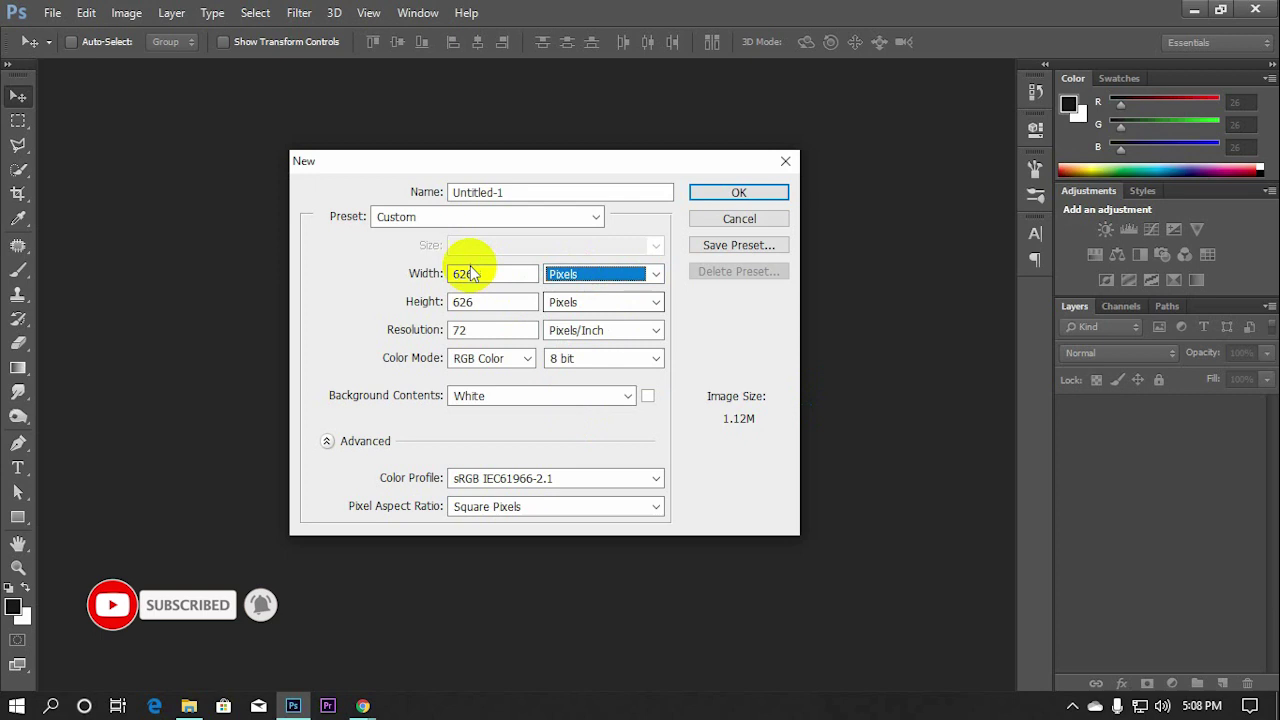
left_click_drag(484, 276, 436, 274)
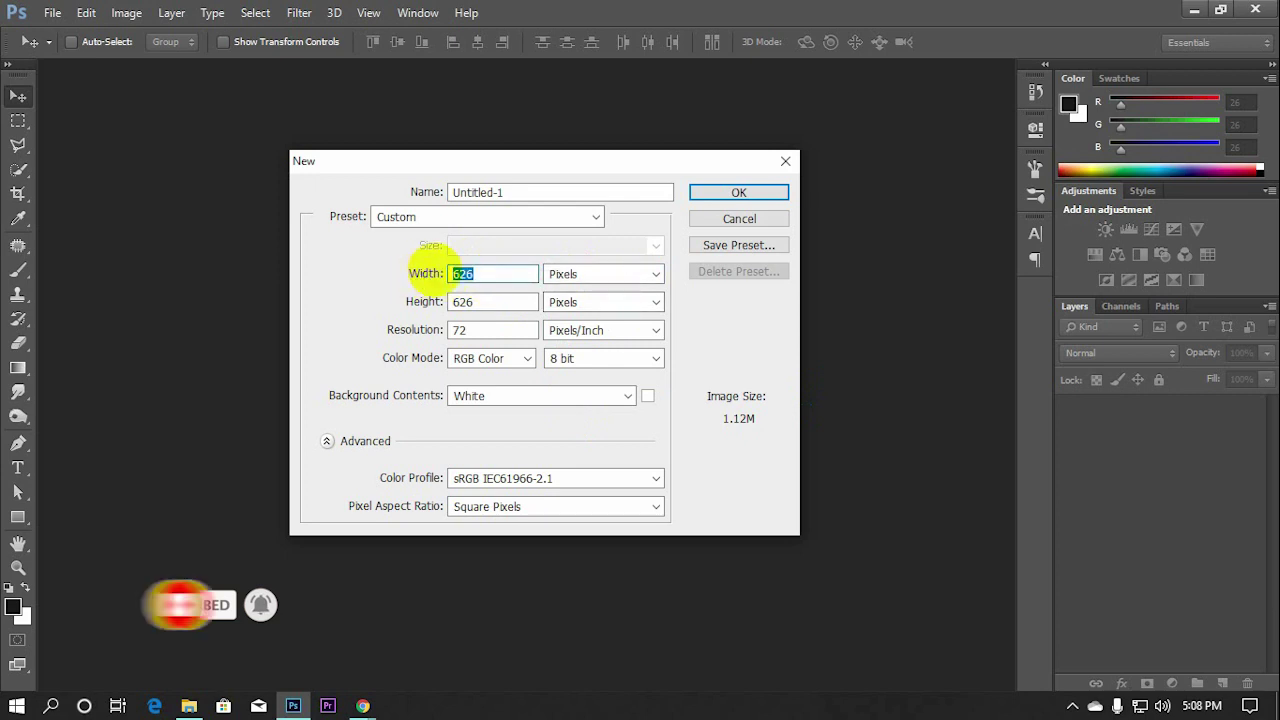
type("1200")
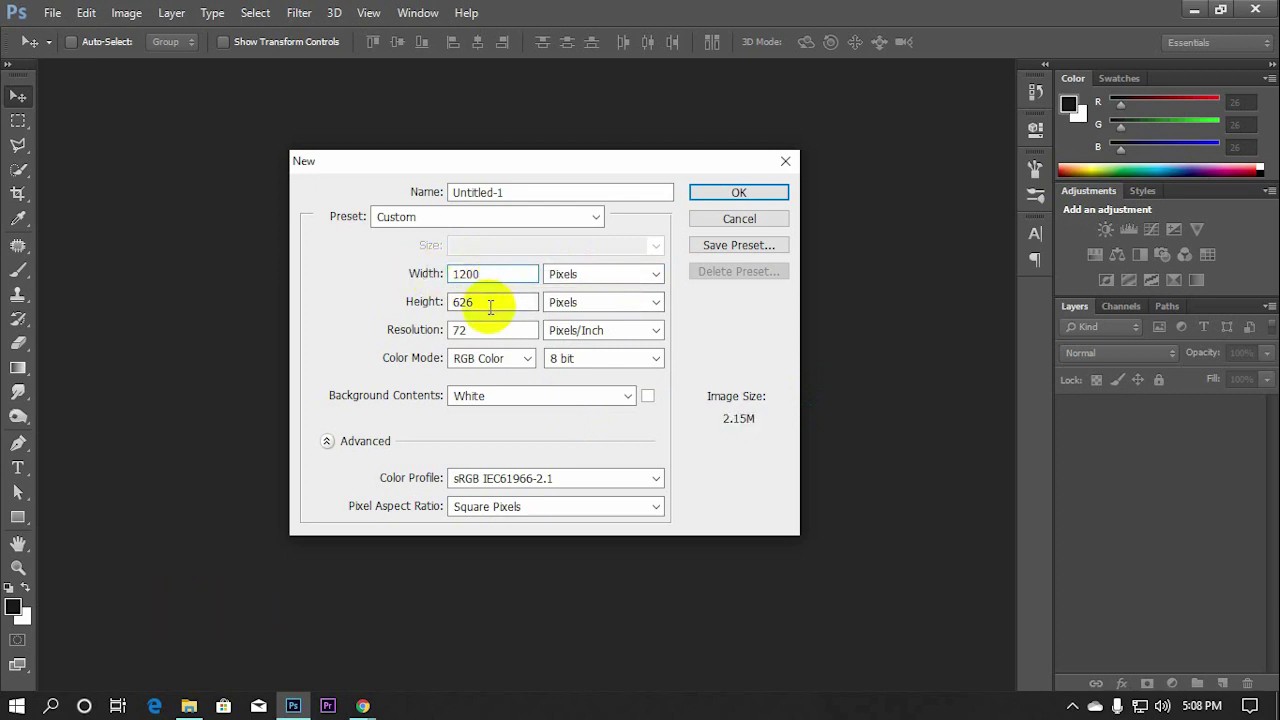
left_click_drag(490, 302, 372, 300)
type("1200")
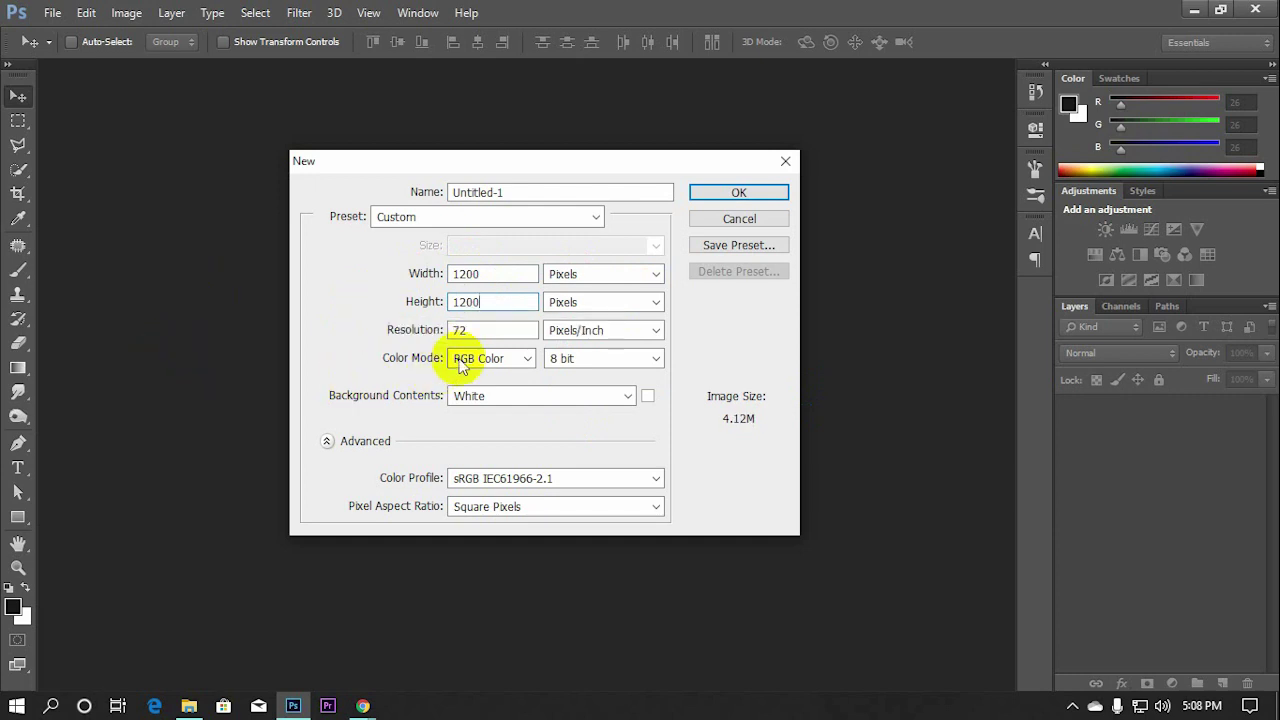
left_click(472, 358)
left_click(476, 408)
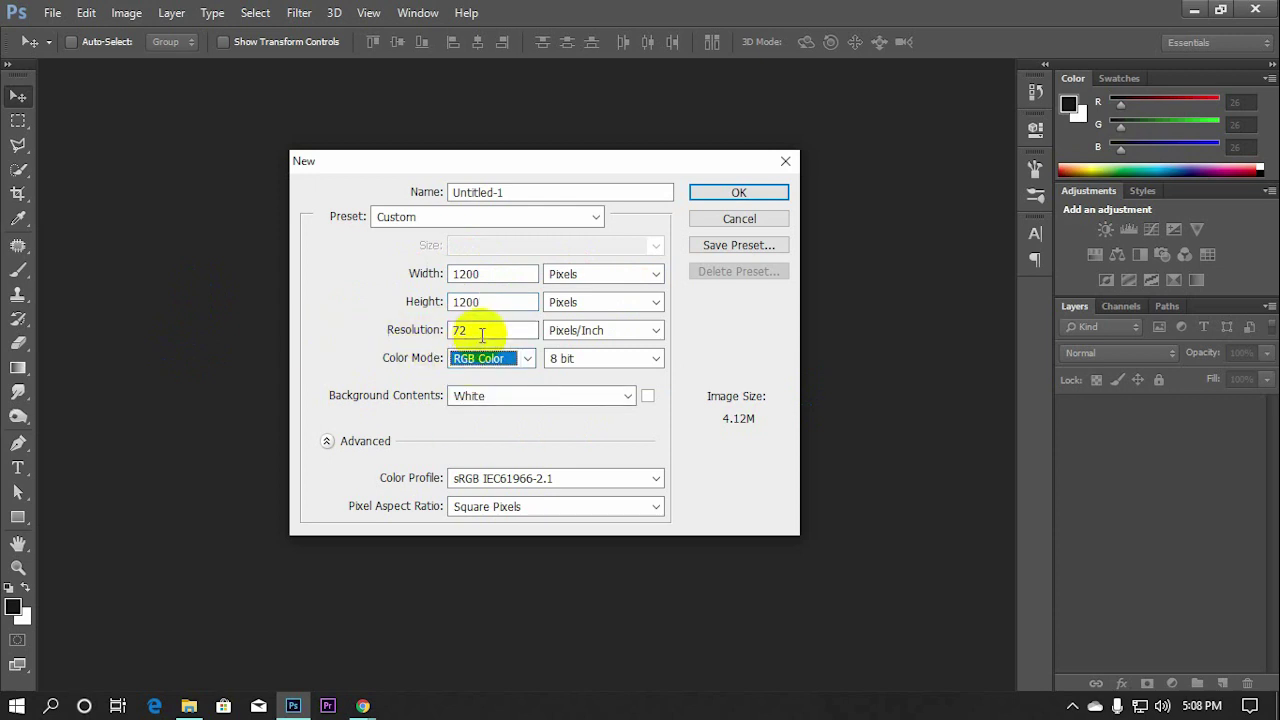
left_click_drag(488, 332, 380, 318)
type("72")
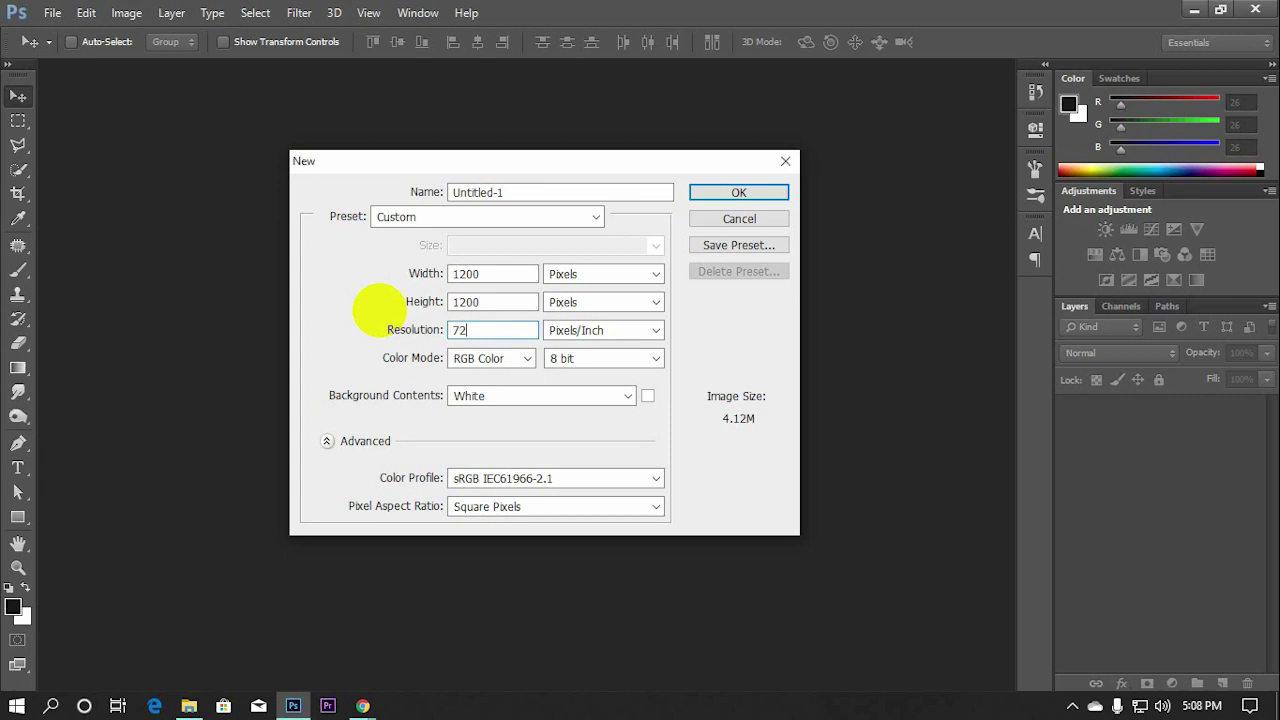
left_click(738, 192)
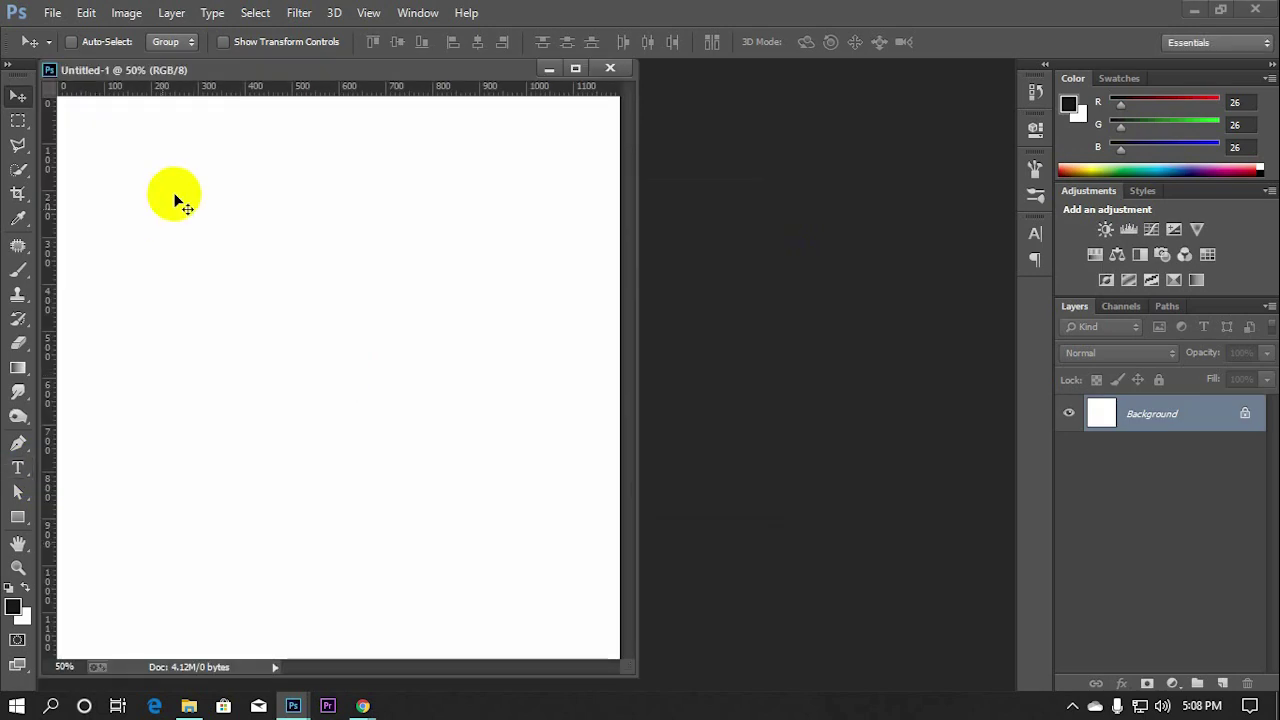
Dock the new document into the workspace and set the canvas zoom to about 50%
mouse_move(286, 70)
left_mouse_down()
mouse_move(428, 75)
mouse_move(352, 400)
left_mouse_up()
key("ctrl+minus")
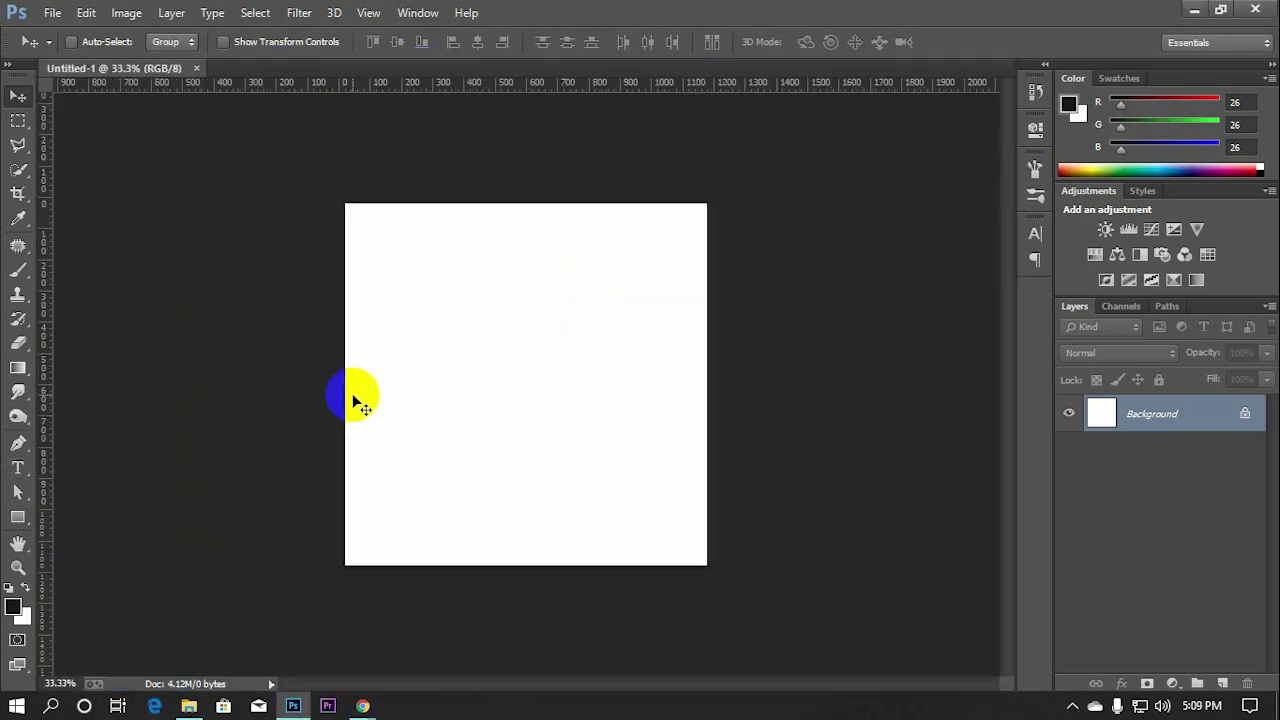
key("ctrl+minus")
key("ctrl+plus")
key("ctrl+plus")
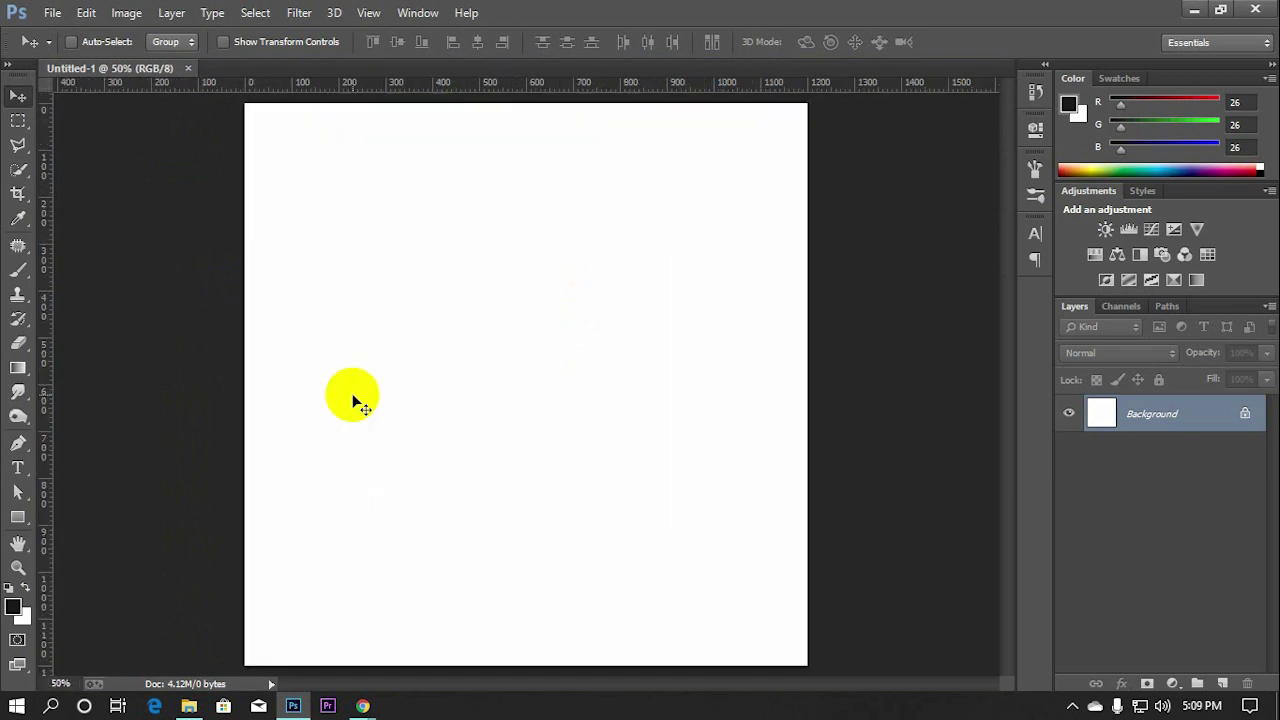
key("ctrl+minus")
key("ctrl+minus")
key("ctrl+plus")
key("ctrl+plus")
key("ctrl+minus")
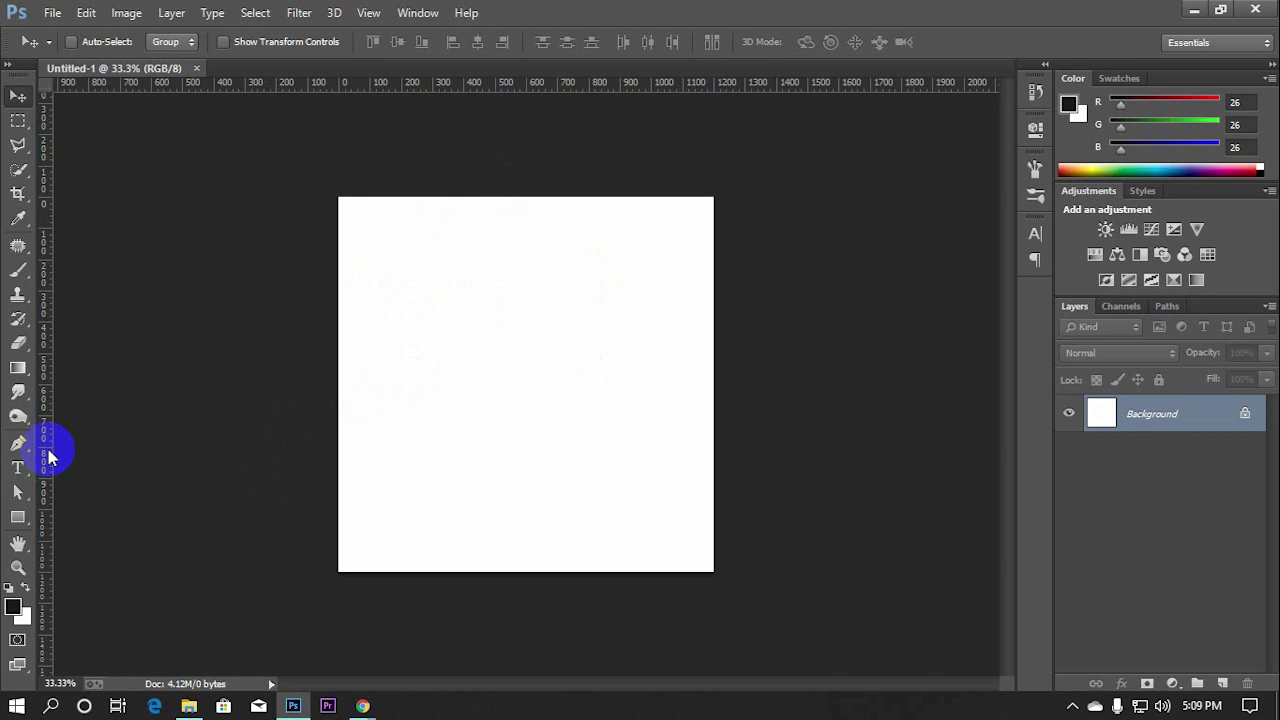
Drag guides onto the canvas's left, right and top edges
left_click_drag(46, 486, 339, 485)
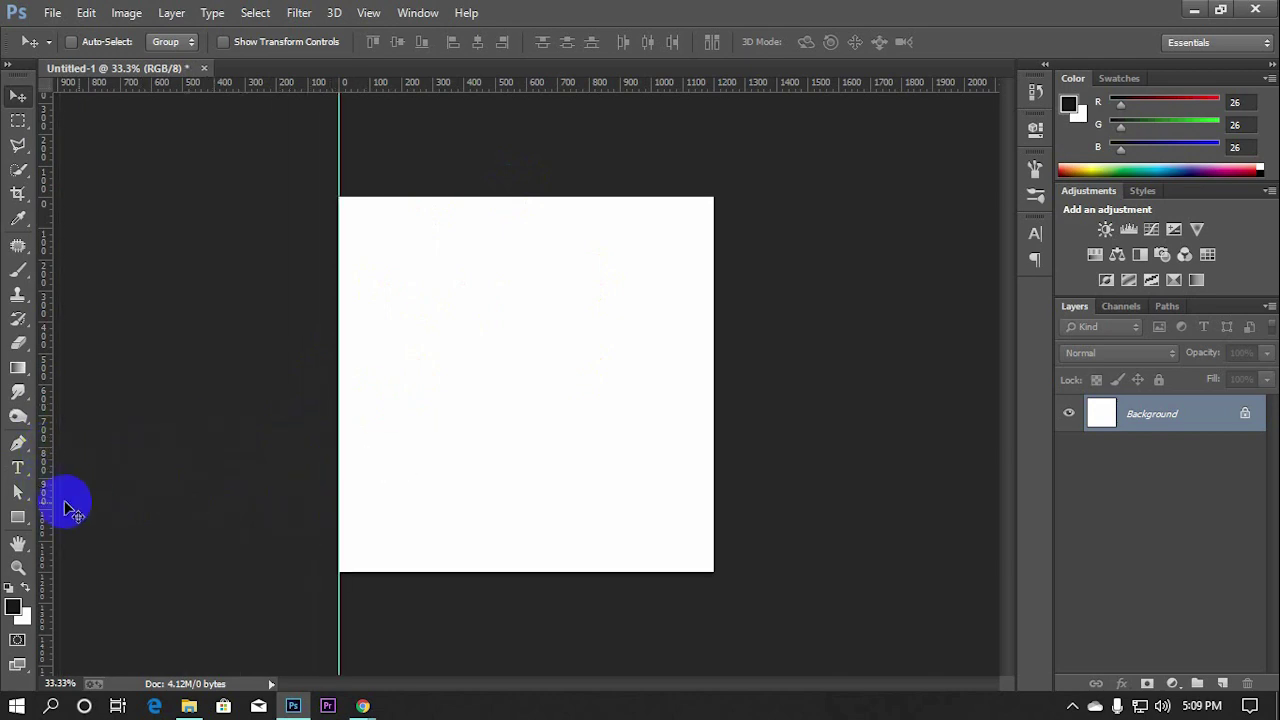
mouse_move(50, 507)
left_mouse_down()
mouse_move(629, 543)
mouse_move(713, 532)
left_mouse_up()
mouse_move(483, 83)
left_mouse_down()
mouse_move(502, 197)
mouse_move(474, 400)
mouse_move(475, 573)
left_mouse_up()
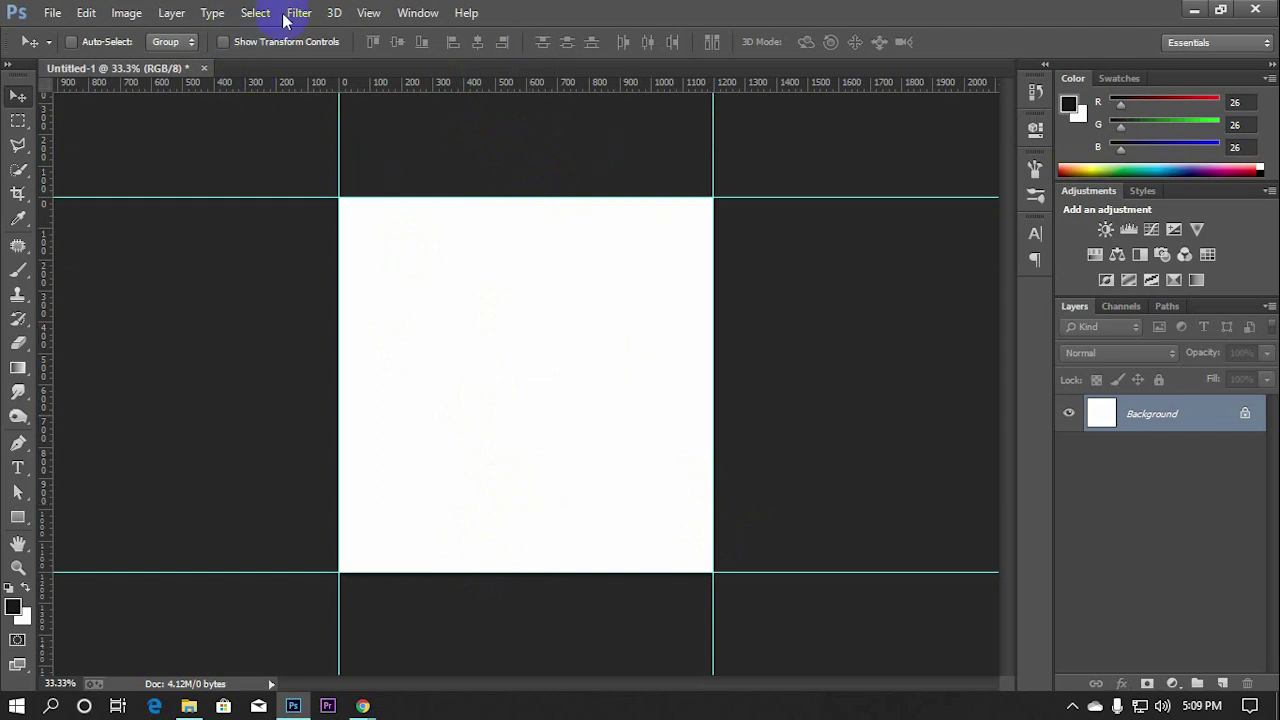
Add a vertical guide at 1150 px with New Guide
left_click(369, 15)
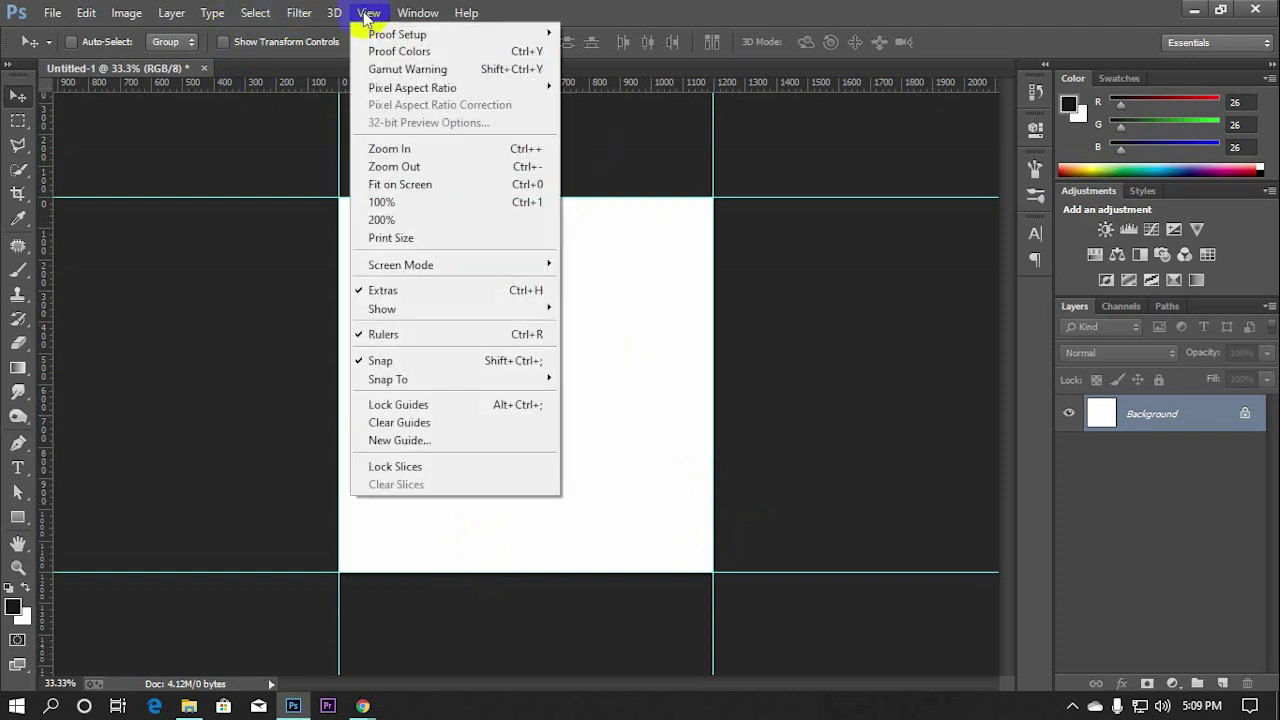
left_click(420, 441)
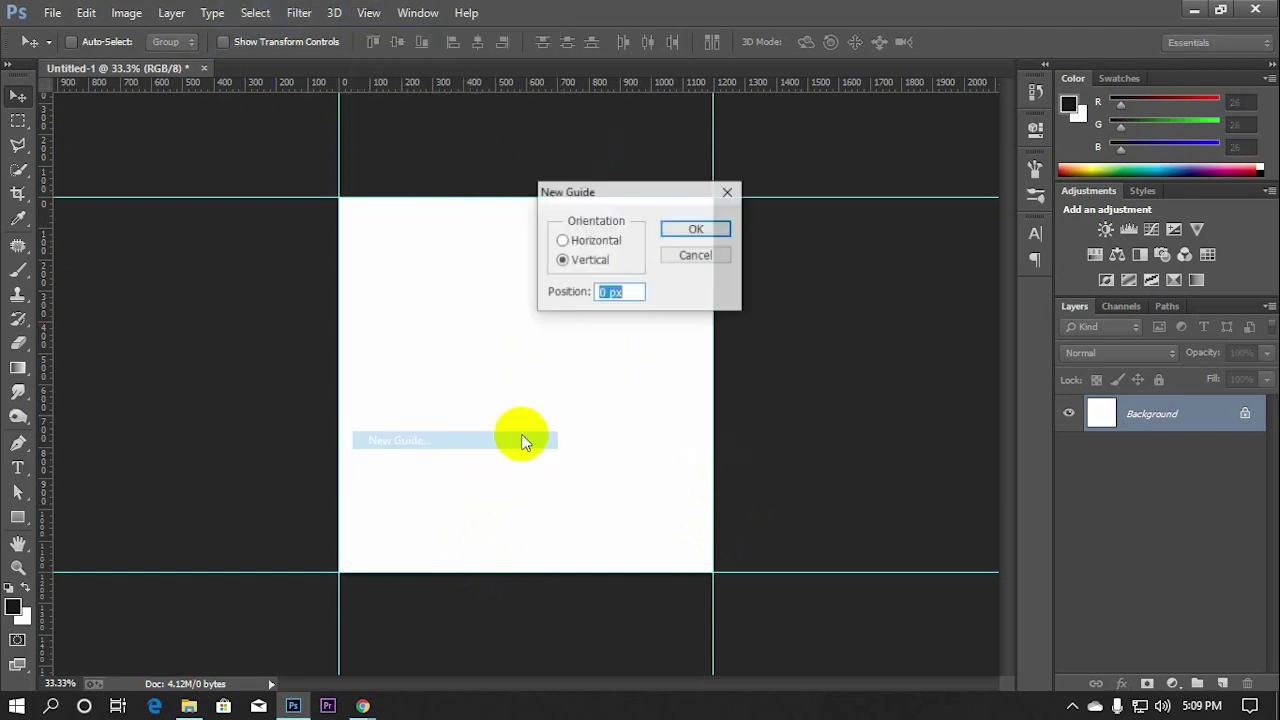
double_click(604, 292)
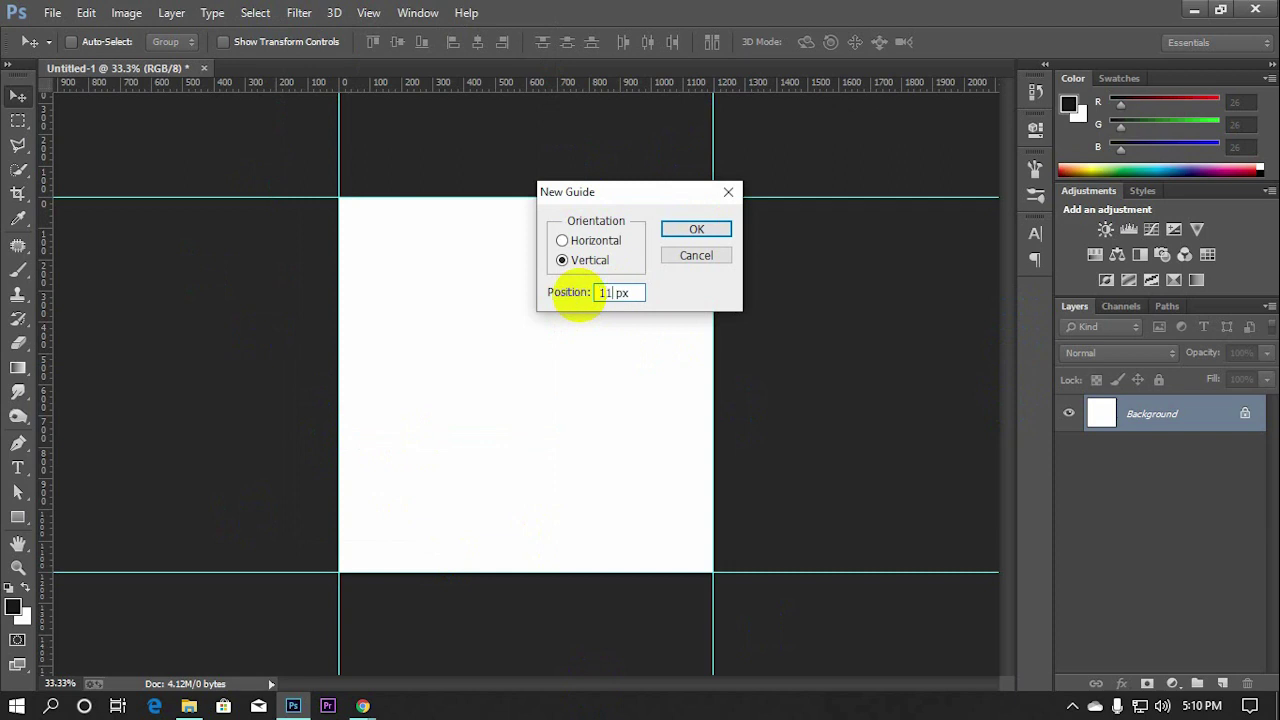
key("ctrl+a")
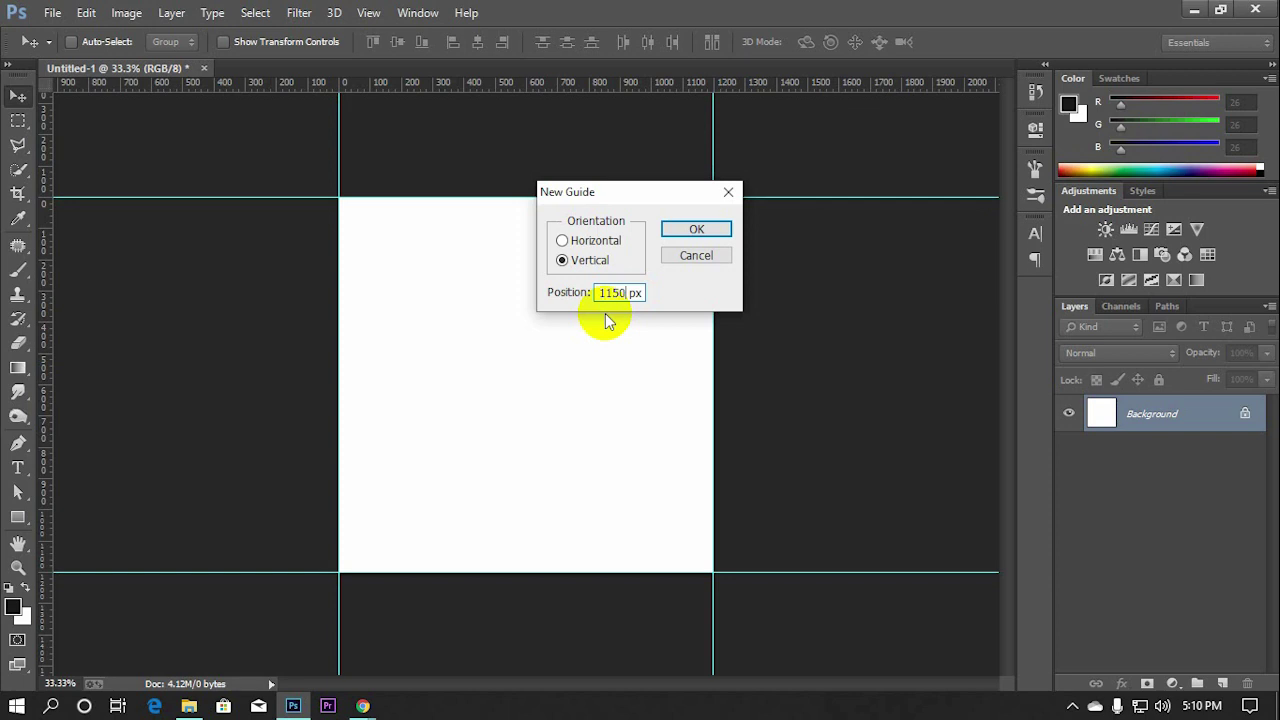
left_click(690, 229)
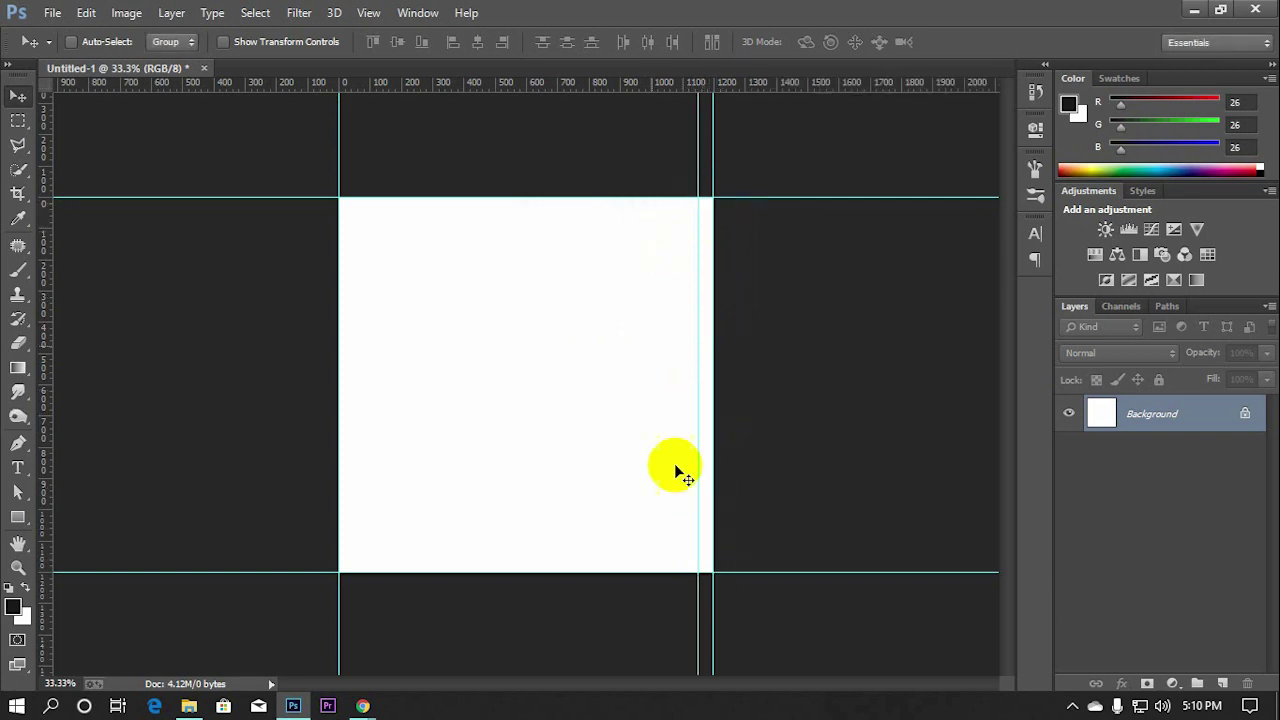
Add another vertical guide at 50 px
left_click(298, 13)
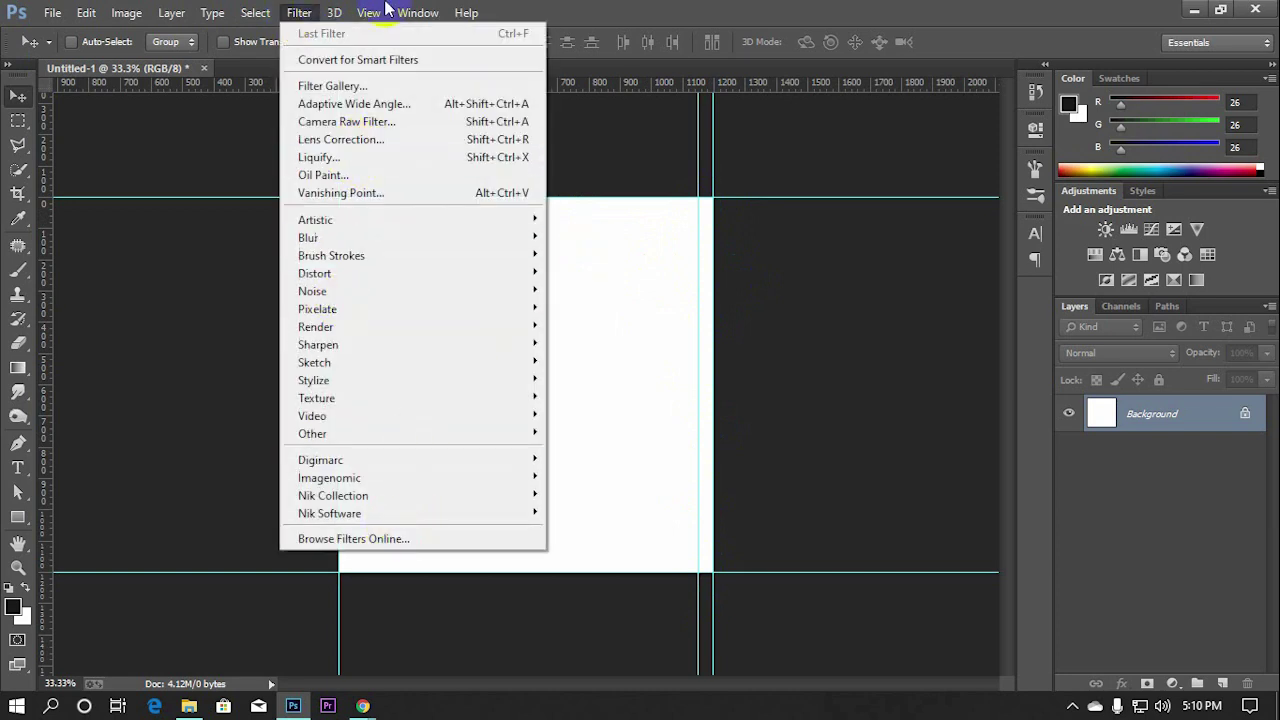
mouse_move(368, 13)
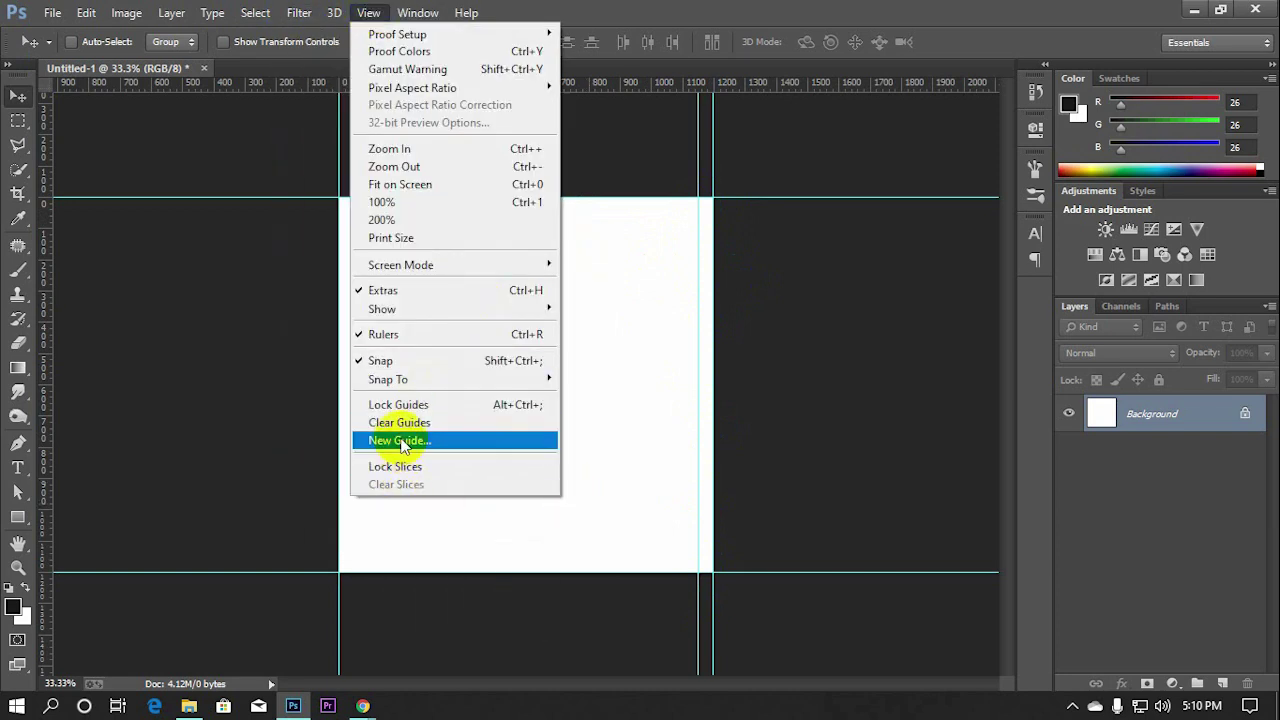
left_click(400, 441)
type("50")
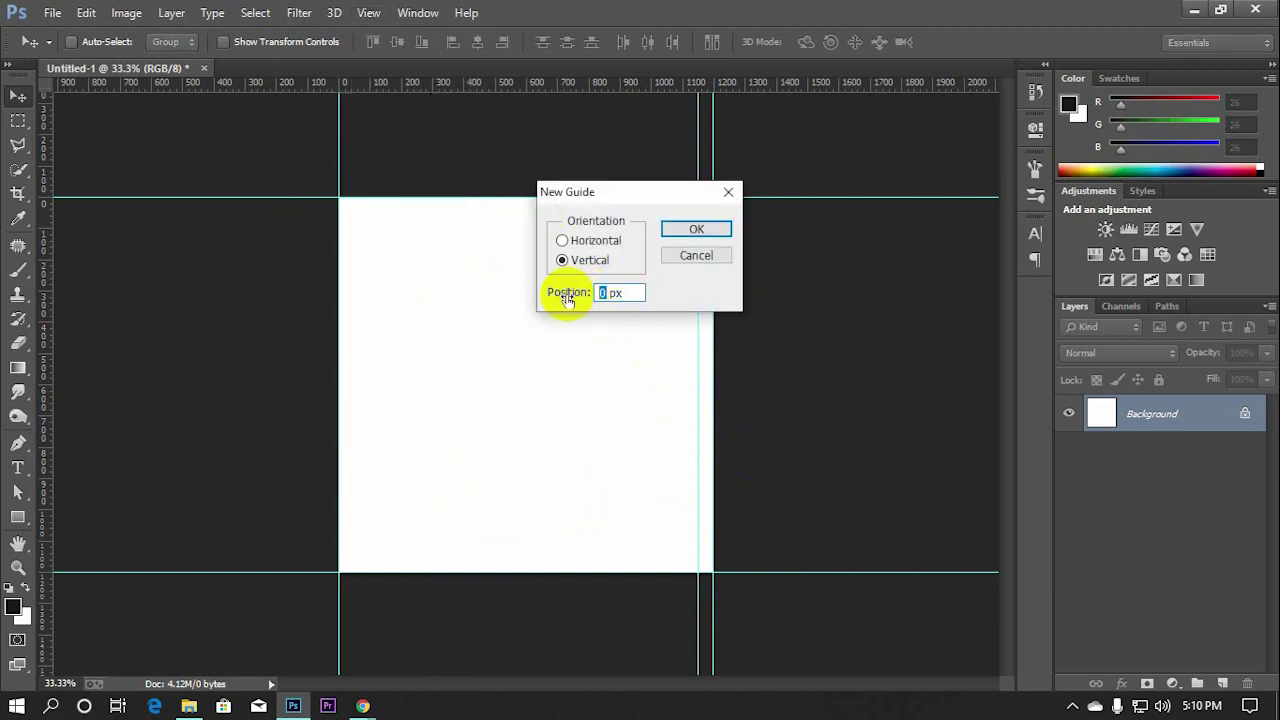
left_click(674, 237)
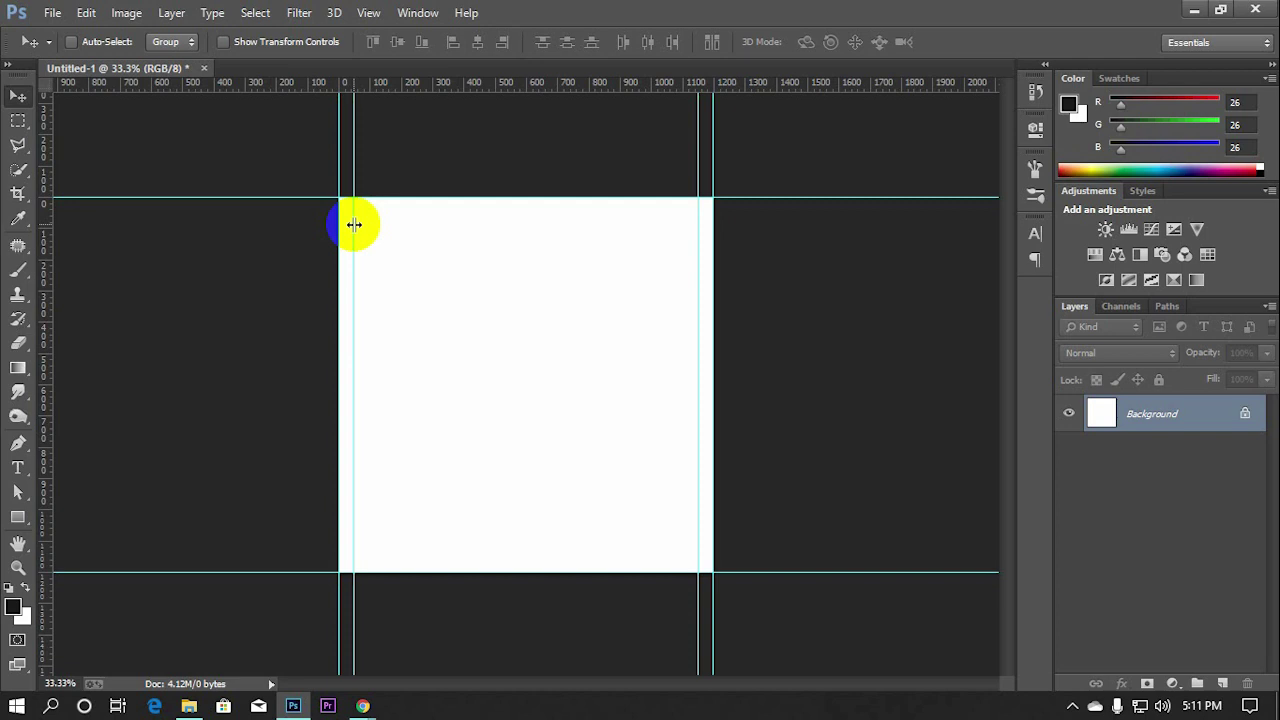
Add a horizontal guide at 1150 px
left_click(369, 13)
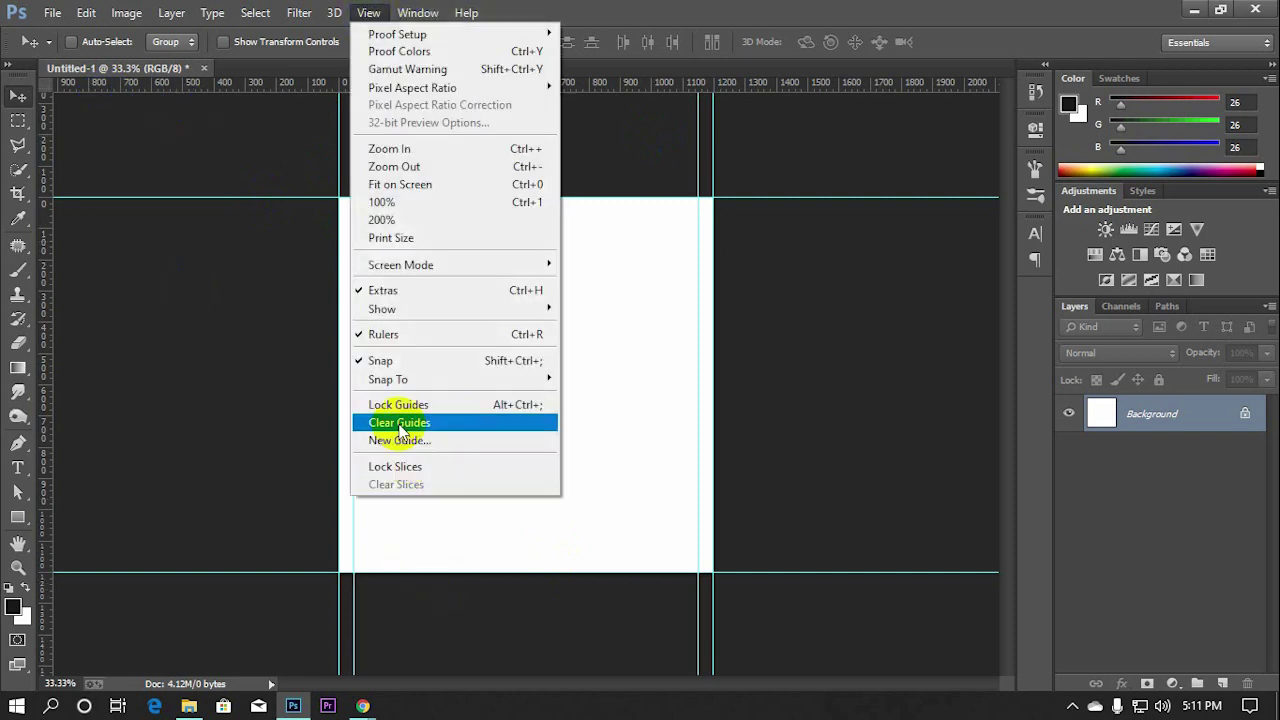
left_click(440, 440)
left_click(591, 242)
double_click(606, 292)
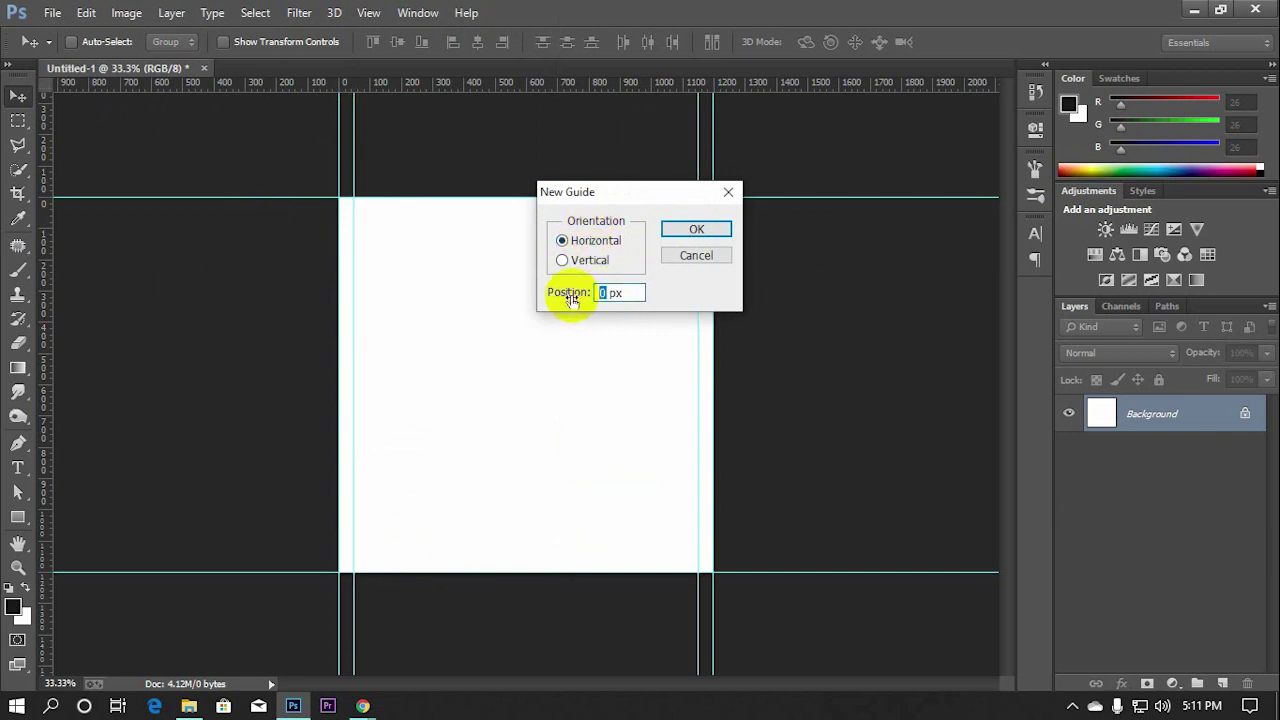
type("115")
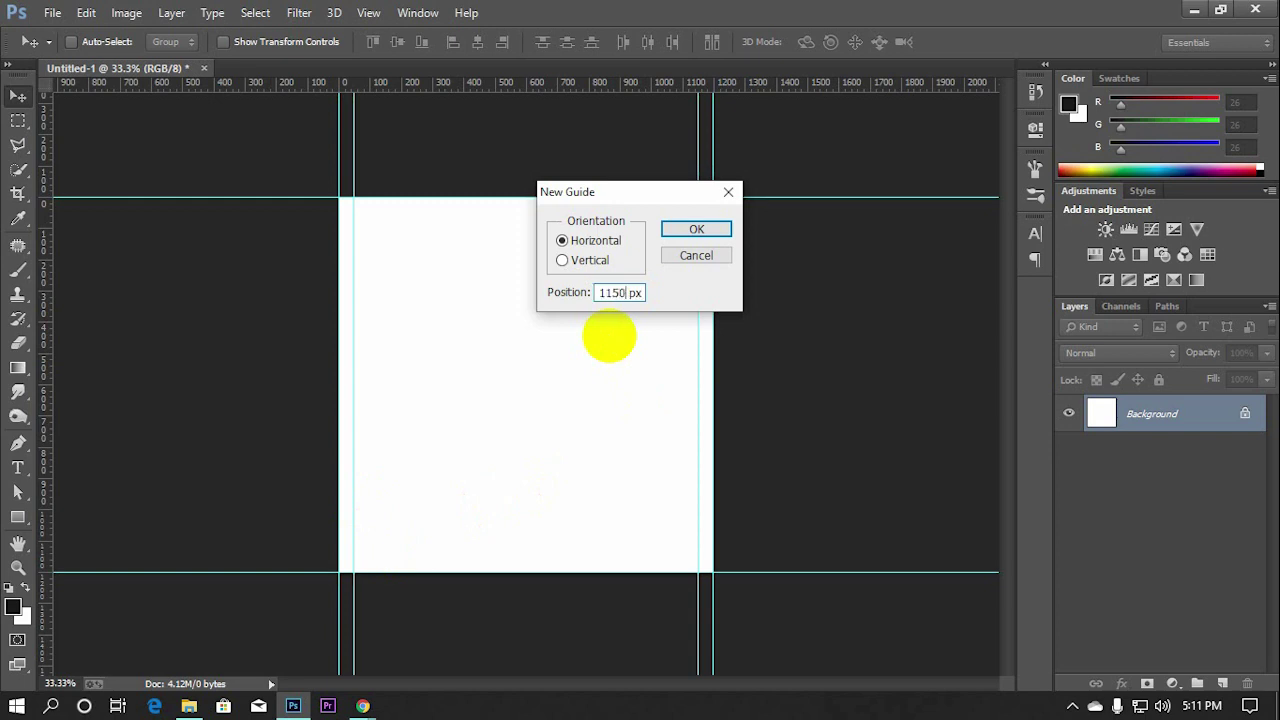
left_click(690, 229)
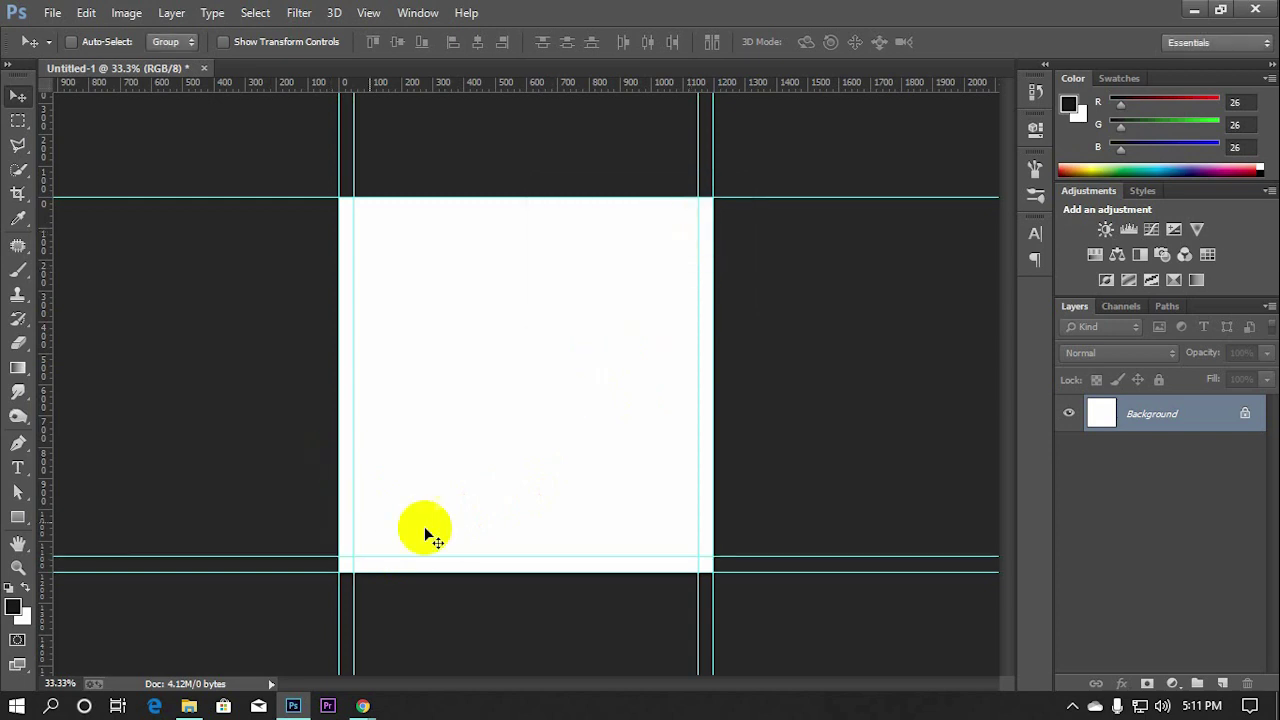
Add a second horizontal guide at 50 px
left_click(374, 13)
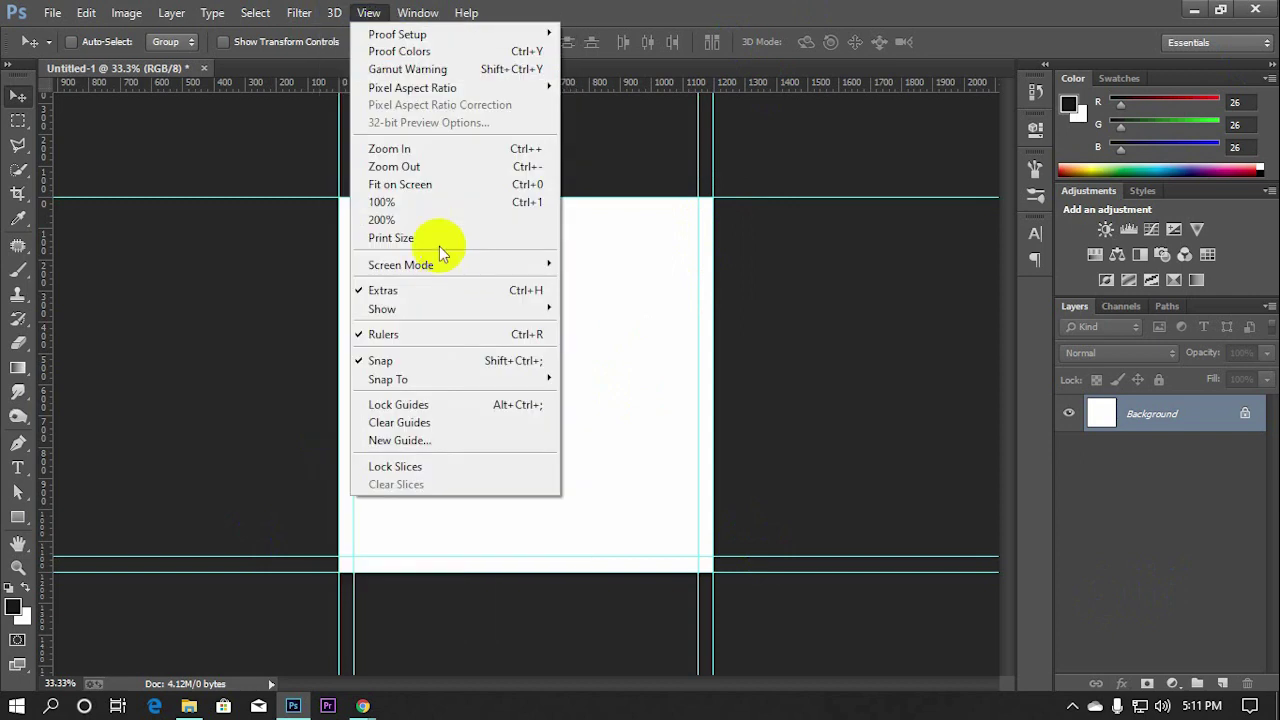
left_click(400, 440)
double_click(606, 292)
type("50")
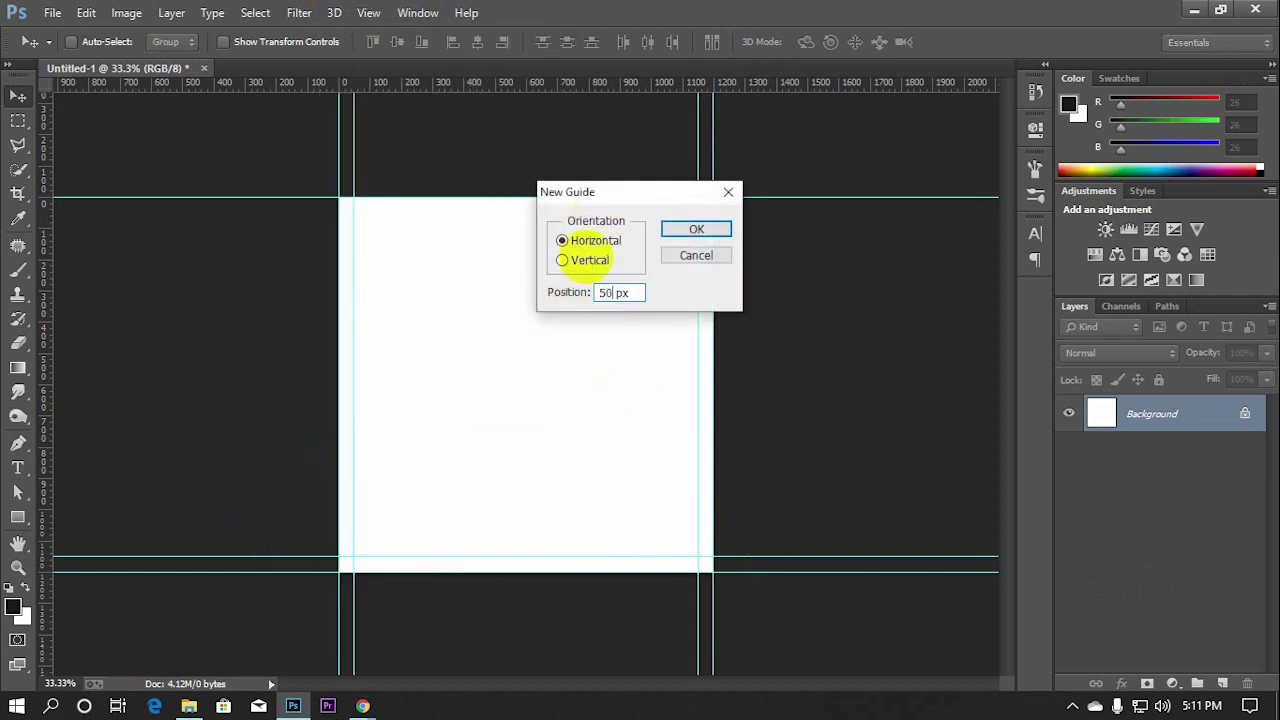
left_click(694, 229)
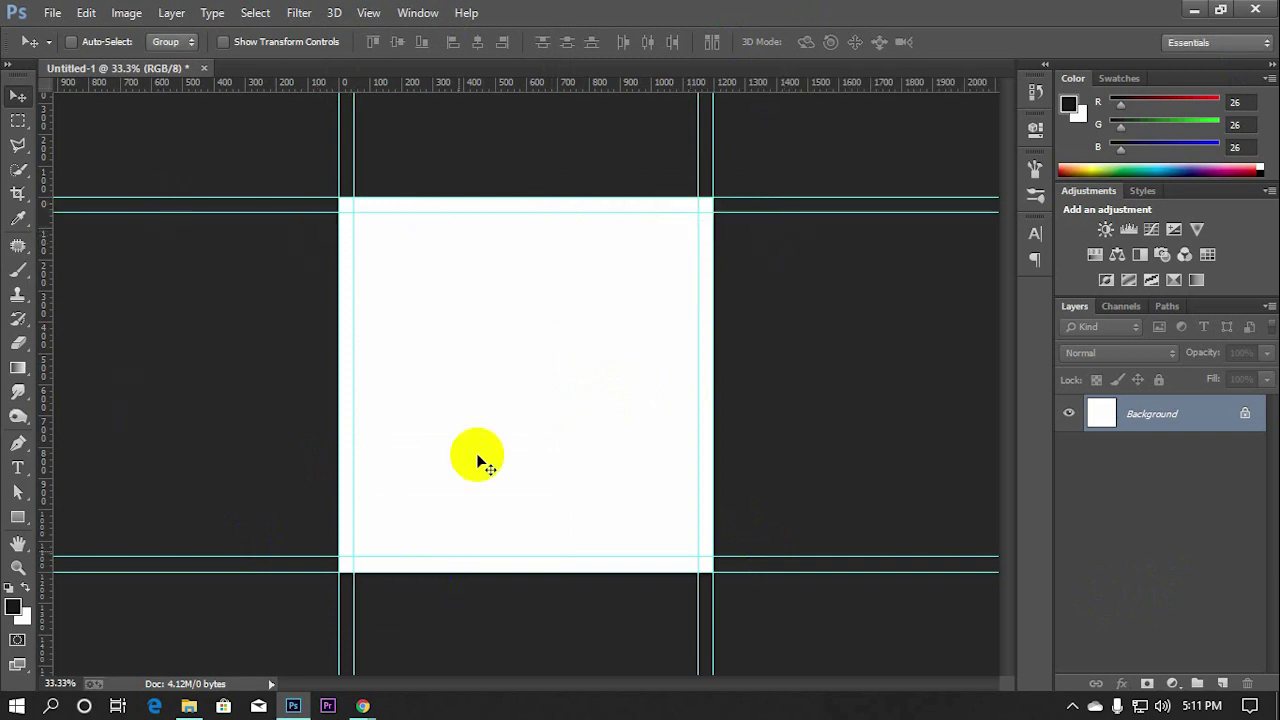
key("ctrl+plus")
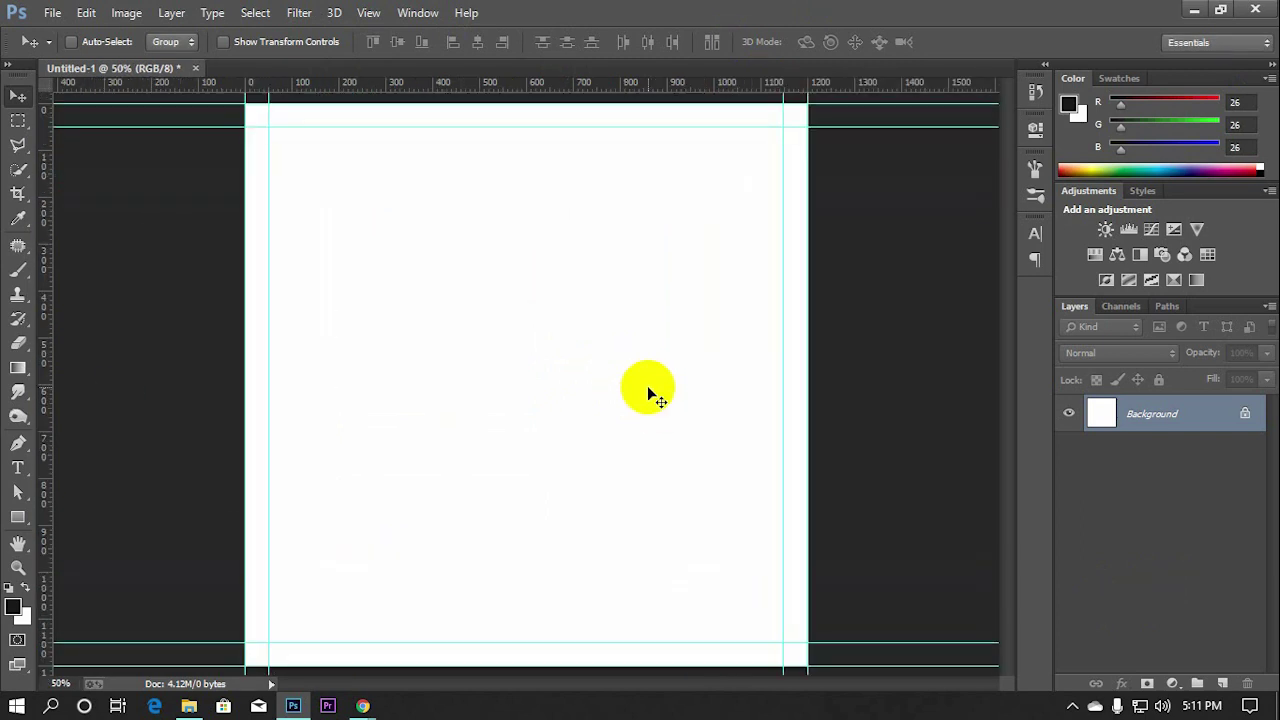
key("ctrl+minus")
key("ctrl+minus")
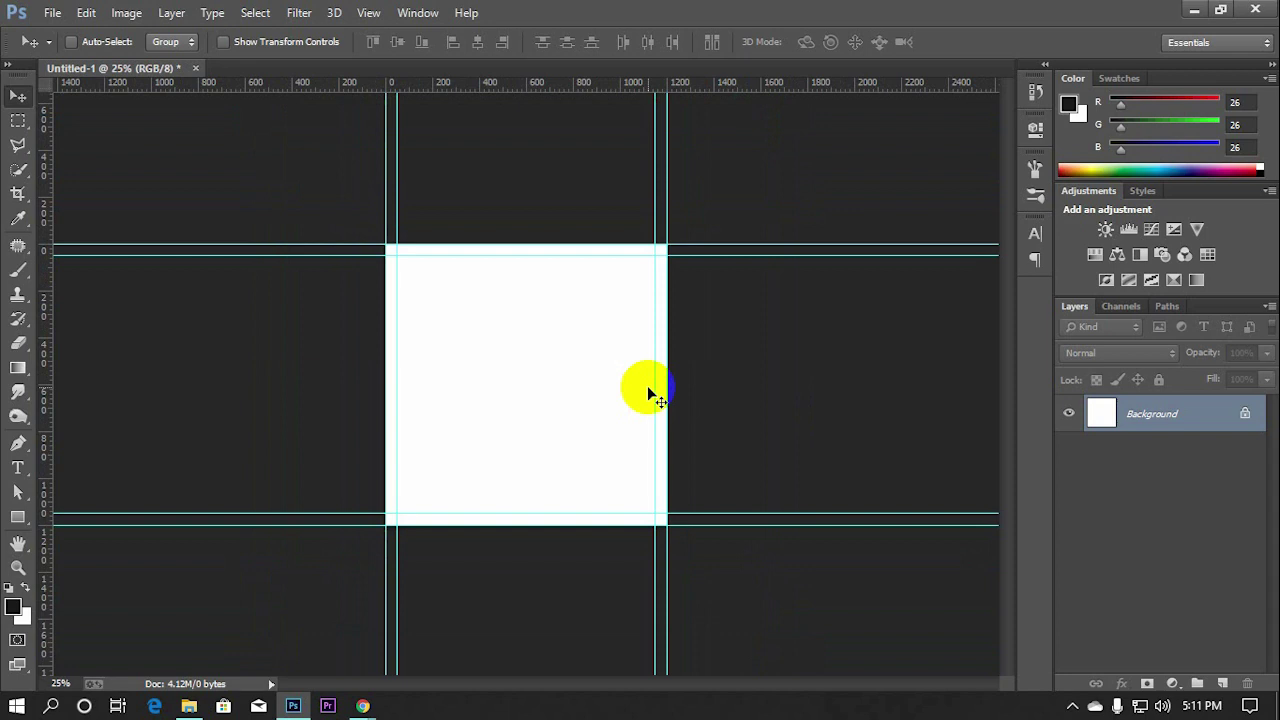
key("ctrl+plus")
key("ctrl+plus")
key("ctrl+plus")
key("ctrl+minus")
key("ctrl+minus")
key("ctrl+plus")
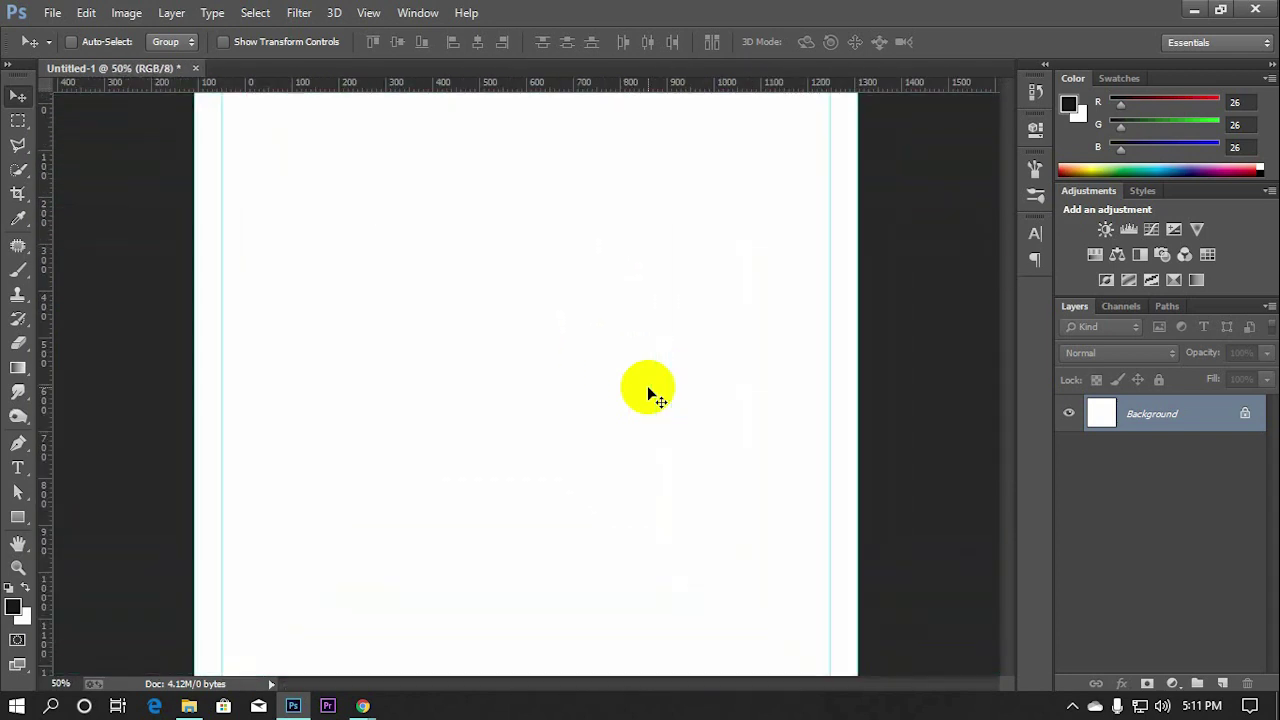
key("ctrl+plus")
key("ctrl+minus")
key("ctrl+minus")
key("ctrl+minus")
key("ctrl+plus")
key("ctrl+plus")
key("ctrl+minus")
key("ctrl+minus")
key("ctrl+minus")
key("ctrl+plus")
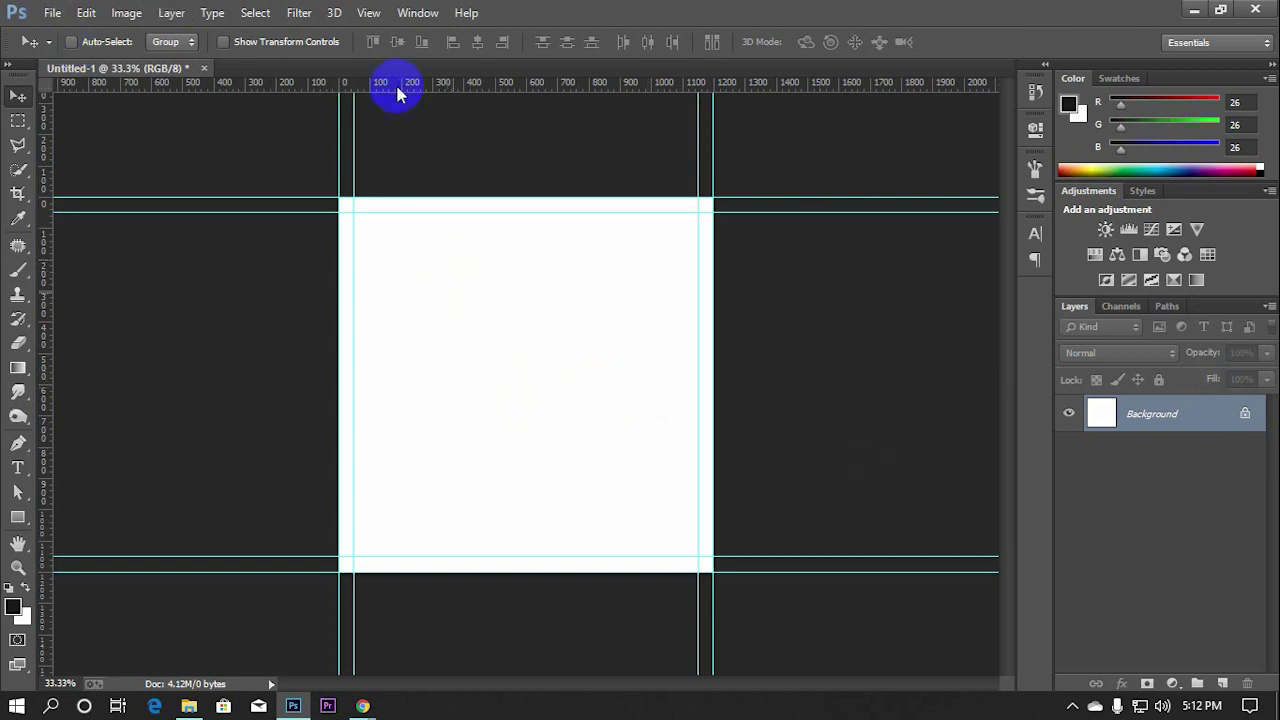
Open pg3SP19_v1.png and drag the blue shoe into the Untitled-1 canvas as Layer 1
left_click(52, 12)
left_click(110, 51)
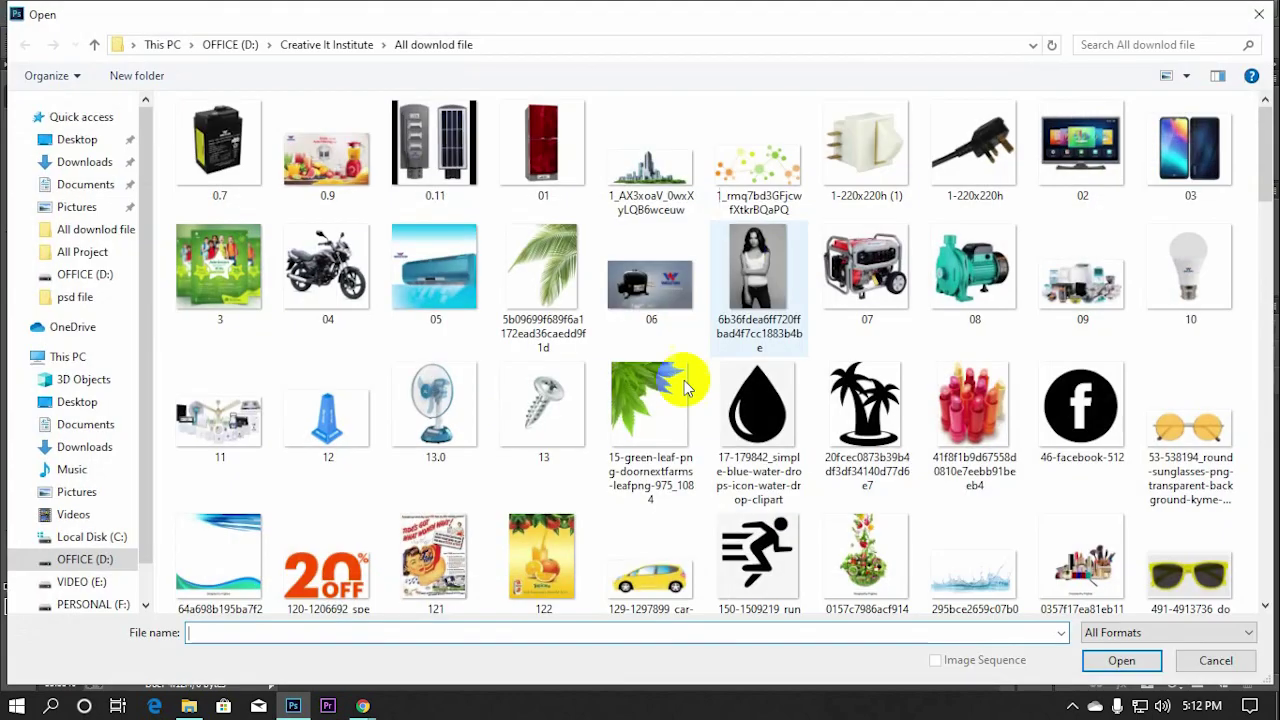
scroll(686, 371, "down", 3)
scroll(606, 417, "down", 3)
scroll(568, 432, "down", 3)
scroll(567, 432, "down", 3)
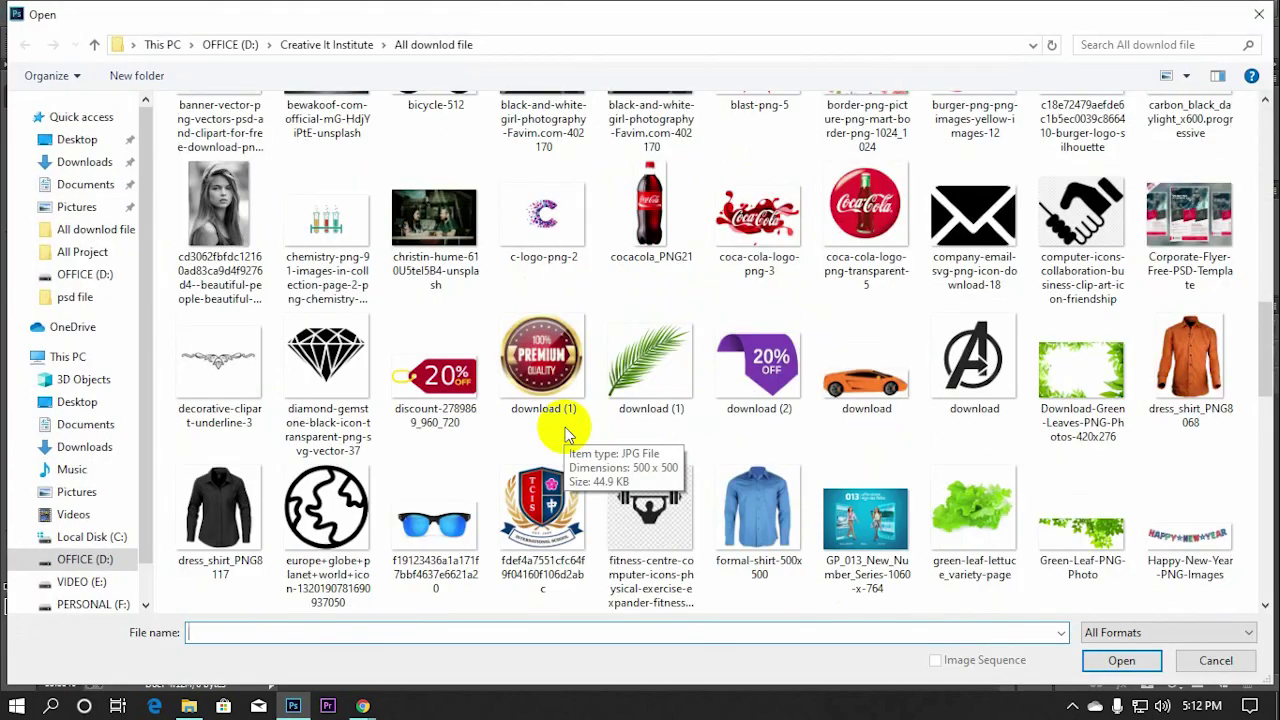
scroll(565, 427, "down", 3)
scroll(680, 410, "down", 3)
scroll(620, 428, "down", 3)
scroll(860, 455, "down", 3)
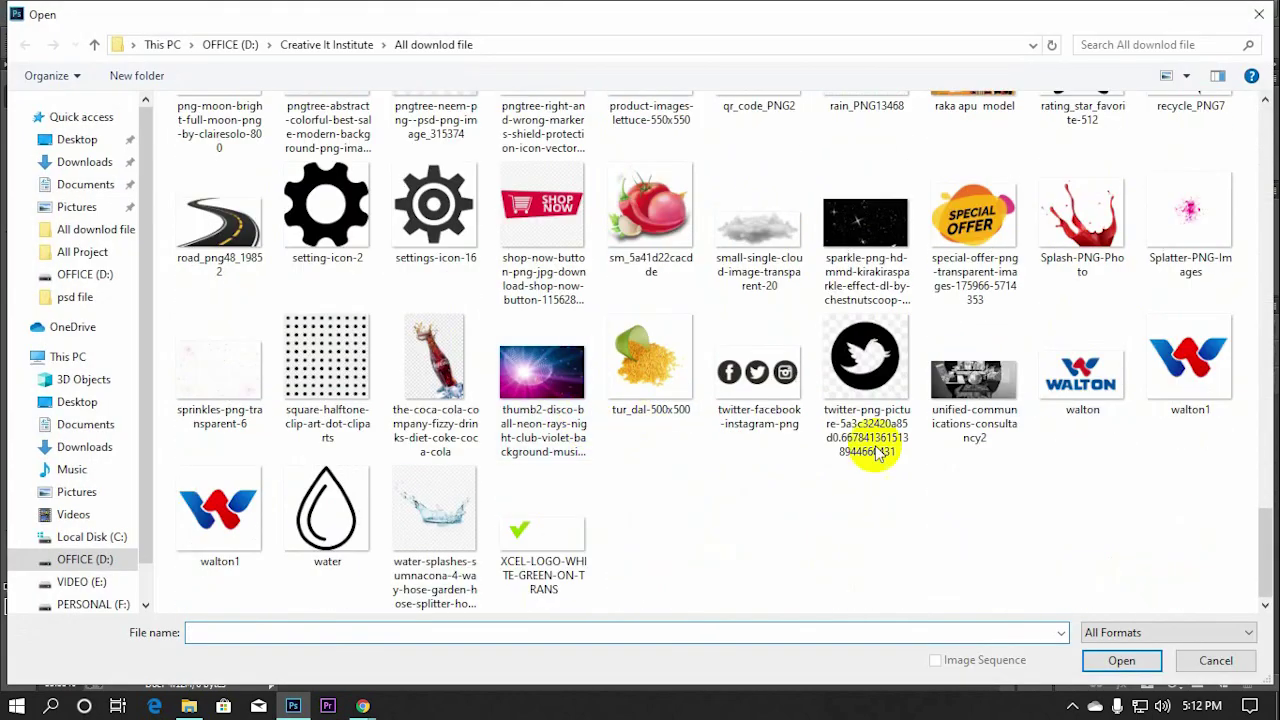
scroll(860, 450, "up", 5)
scroll(866, 430, "up", 4)
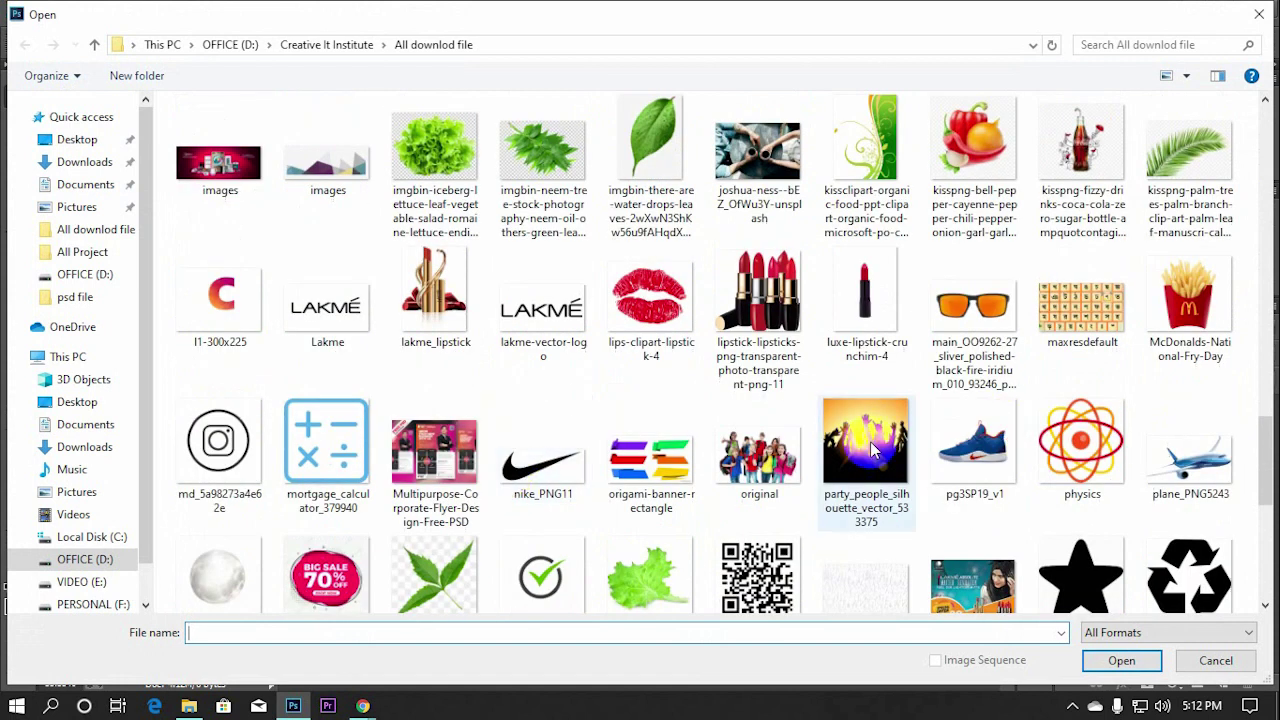
double_click(973, 440)
left_click_drag(374, 248, 539, 372)
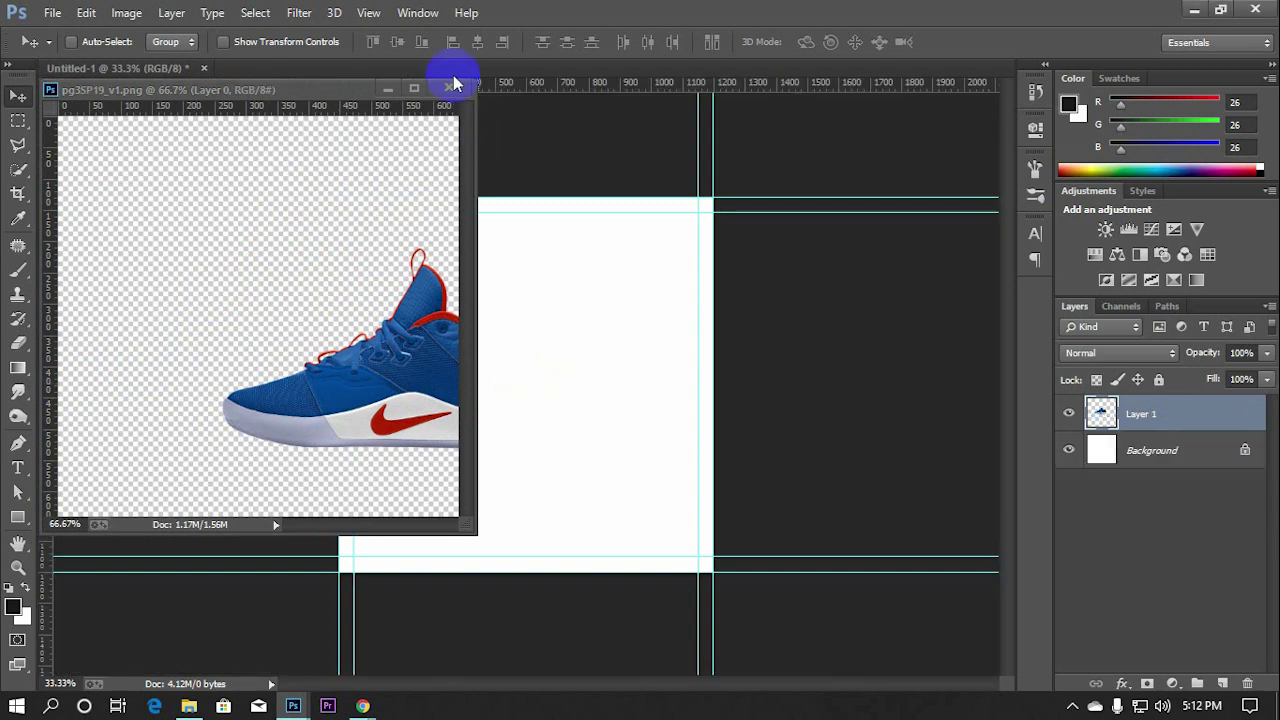
left_click_drag(661, 383, 670, 406)
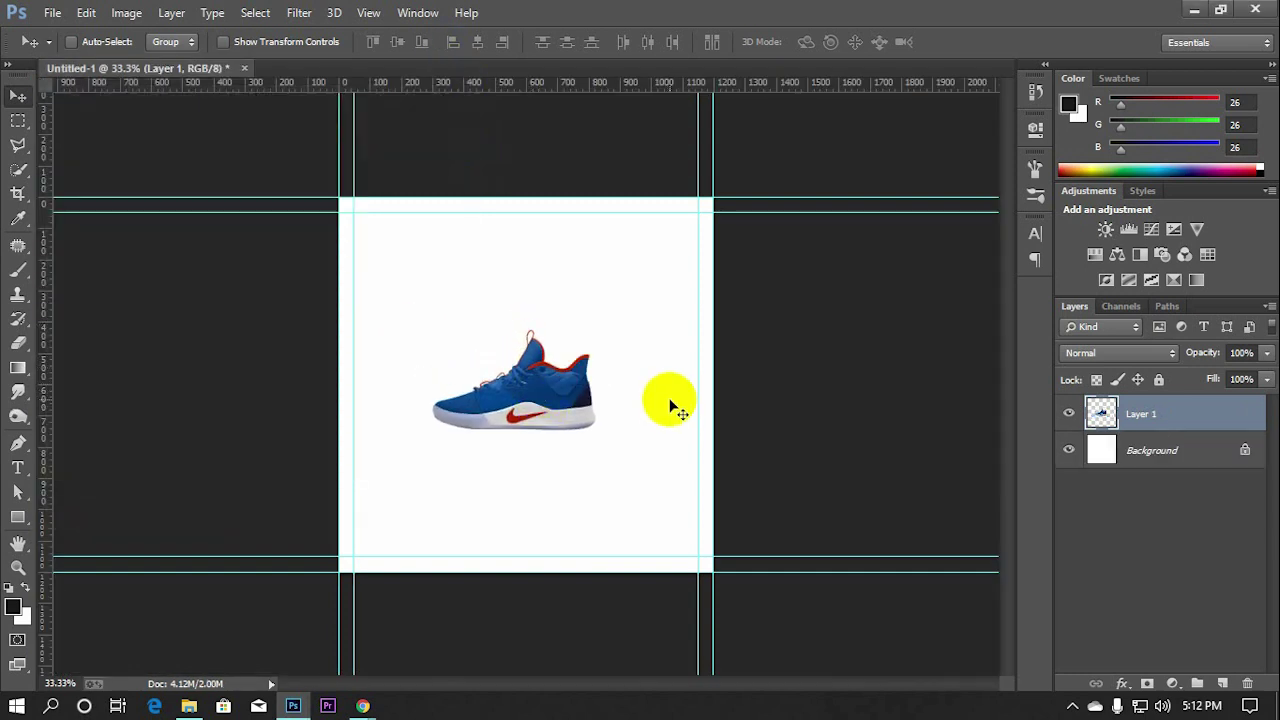
Nudge the shoe up and to the right, then zoom out to see the whole canvas
key("ctrl+plus")
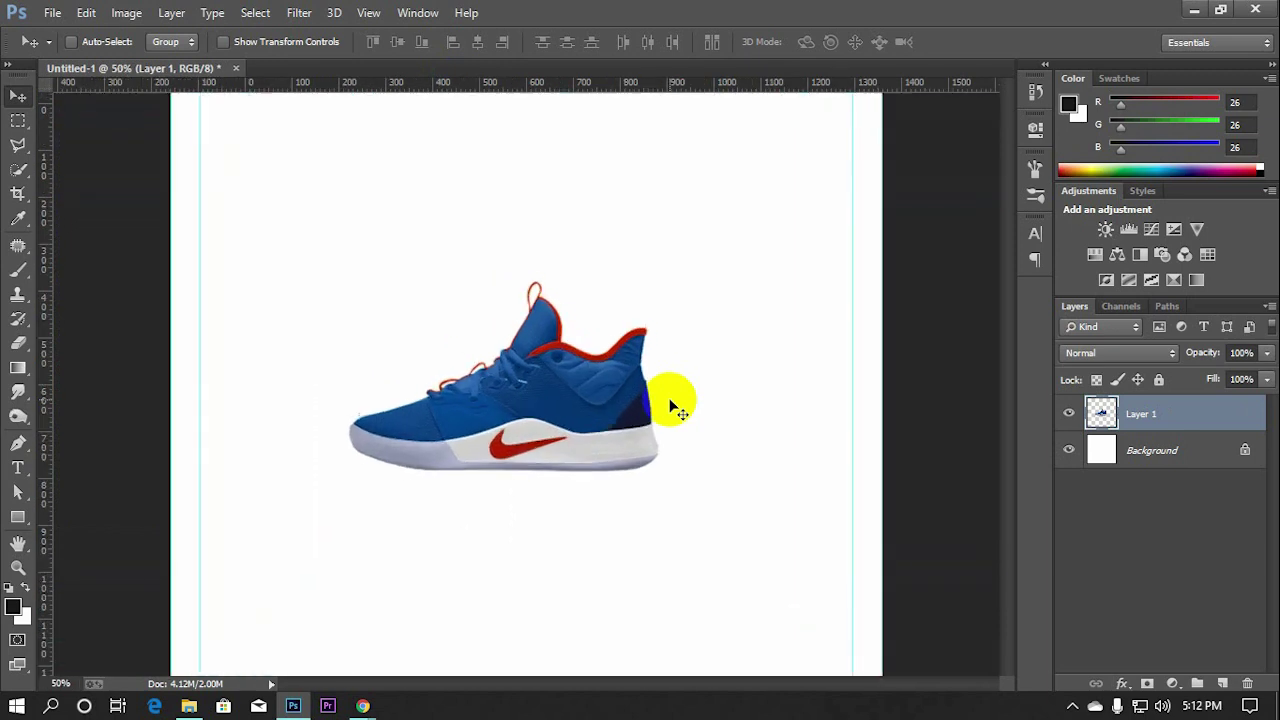
left_click_drag(554, 370, 583, 343)
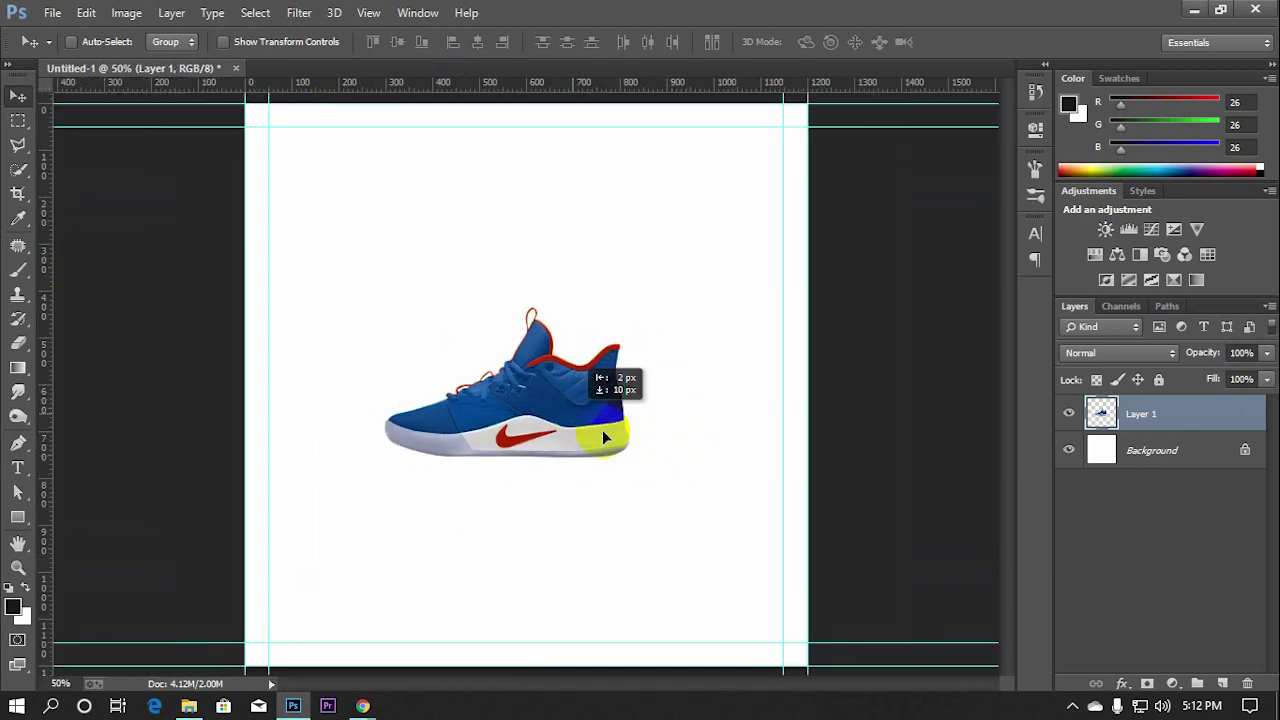
key("ctrl+minus")
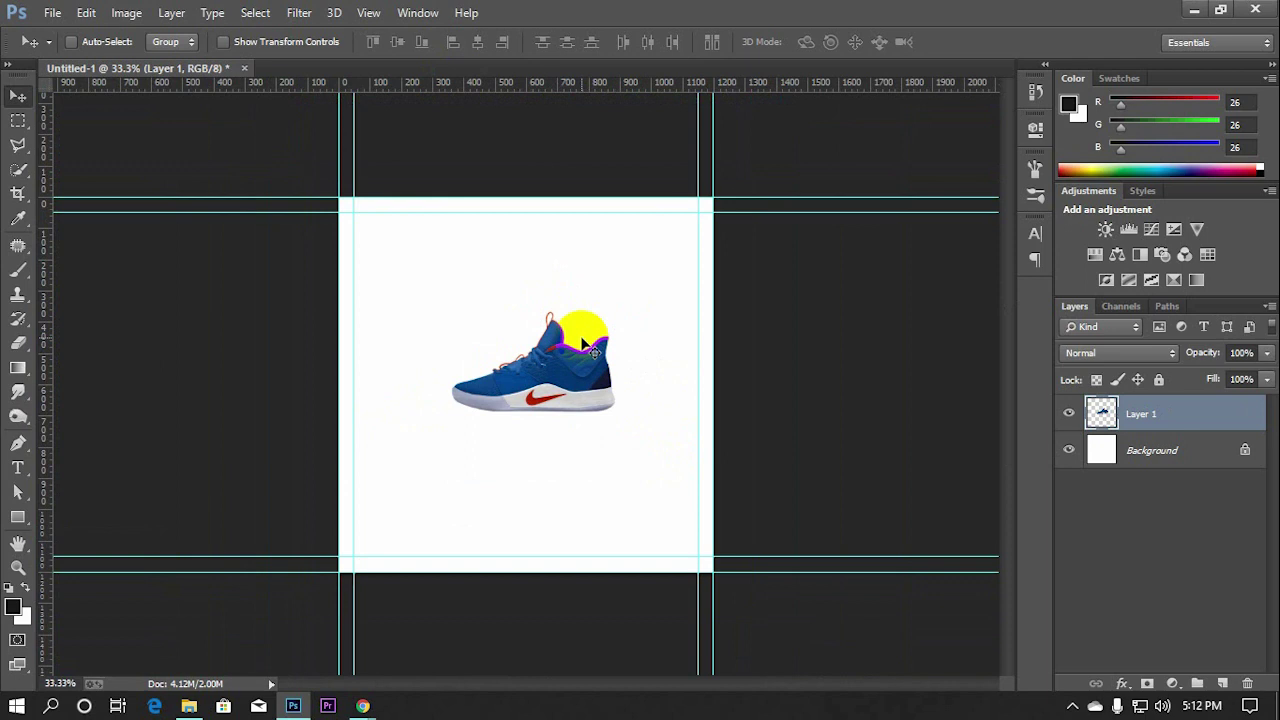
key("ctrl+minus")
key("ctrl+minus")
key("ctrl+plus")
key("ctrl+plus")
key("ctrl+plus")
key("ctrl+minus")
Scale the shoe to about 78%, tilt it about 28 degrees, and centre it horizontally
key("ctrl+t")
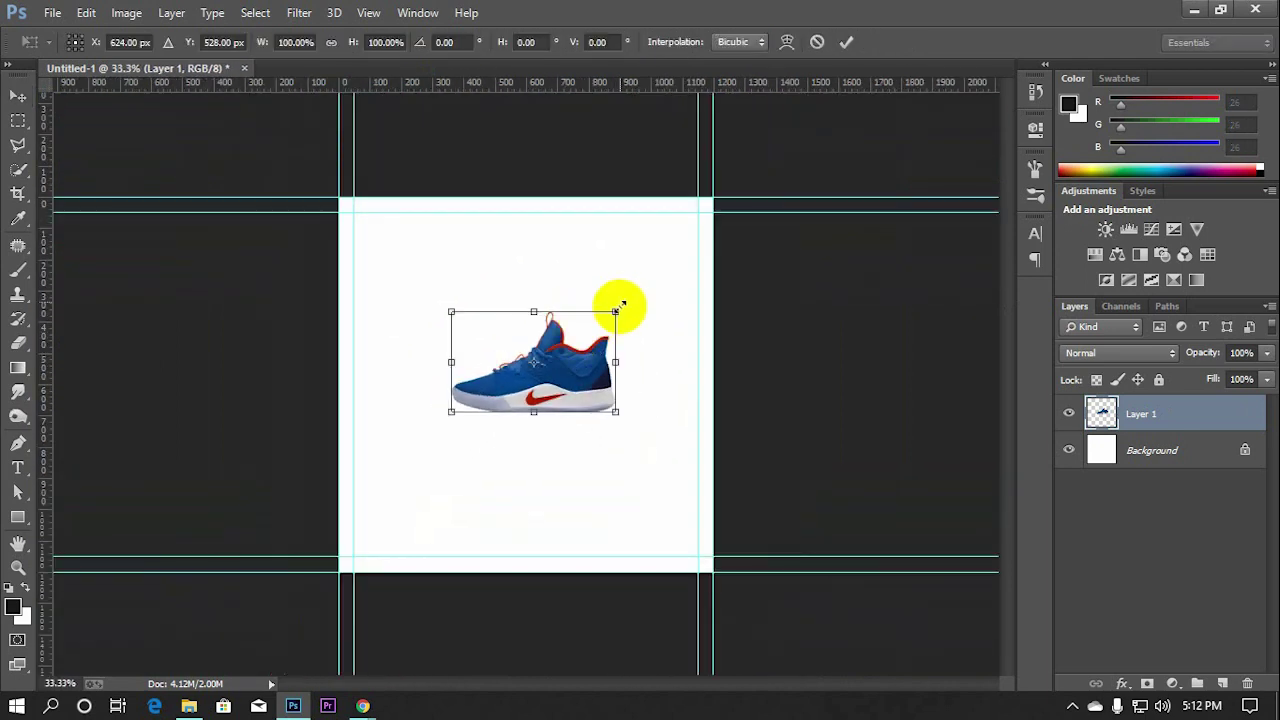
left_click_drag(615, 300, 597, 323)
left_click_drag(549, 378, 545, 397)
left_click_drag(606, 343, 585, 312)
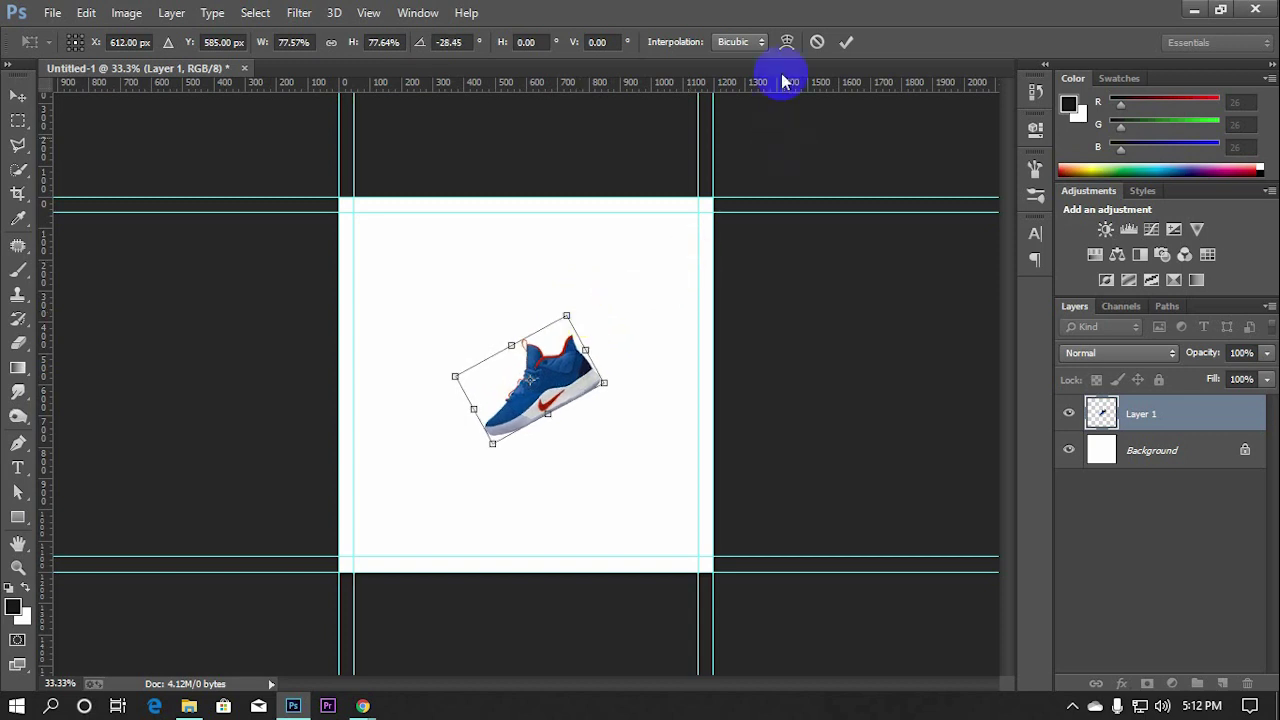
left_click(846, 42)
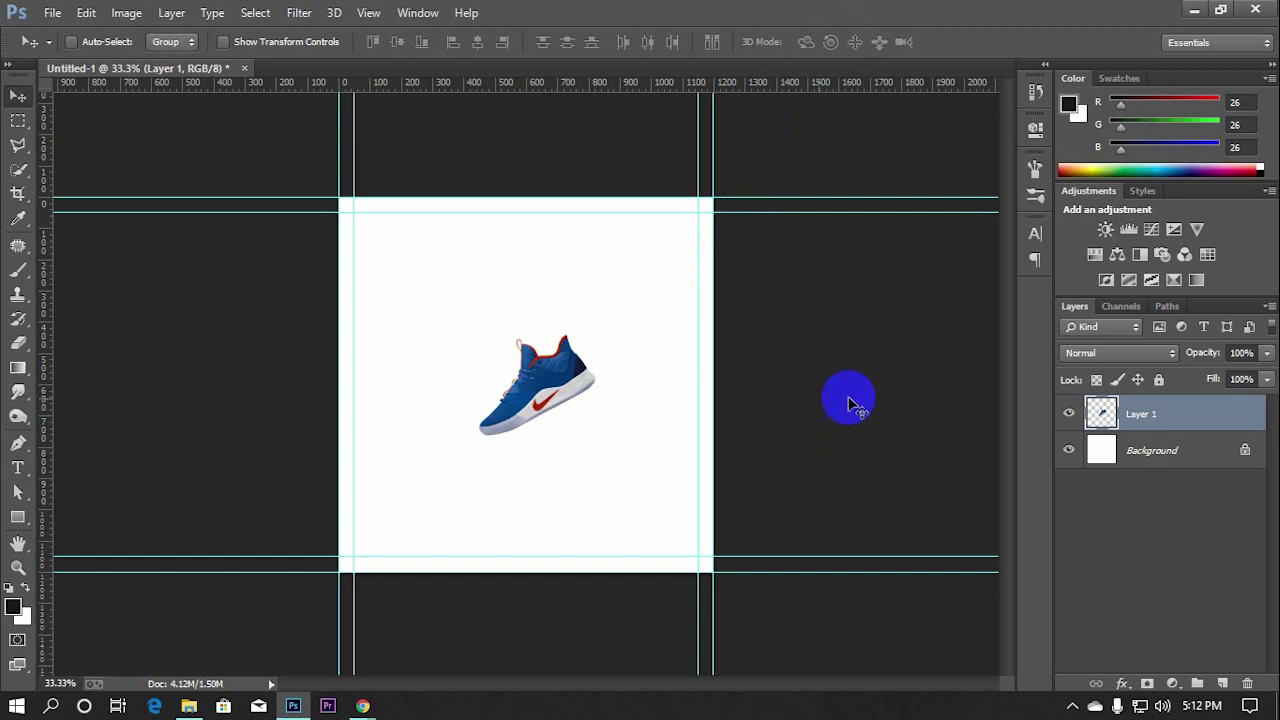
key("ctrl+a")
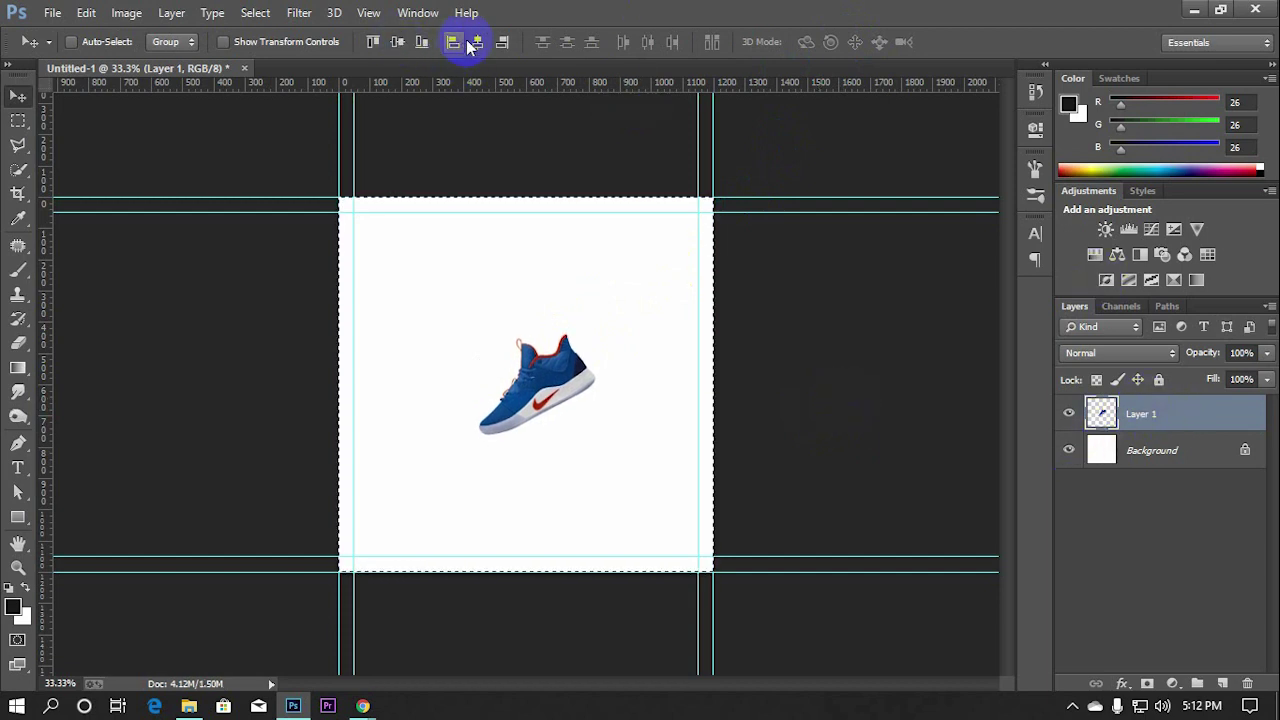
left_click(477, 42)
Deselect the canvas and zoom in closer on the shoe
key("ctrl+d")
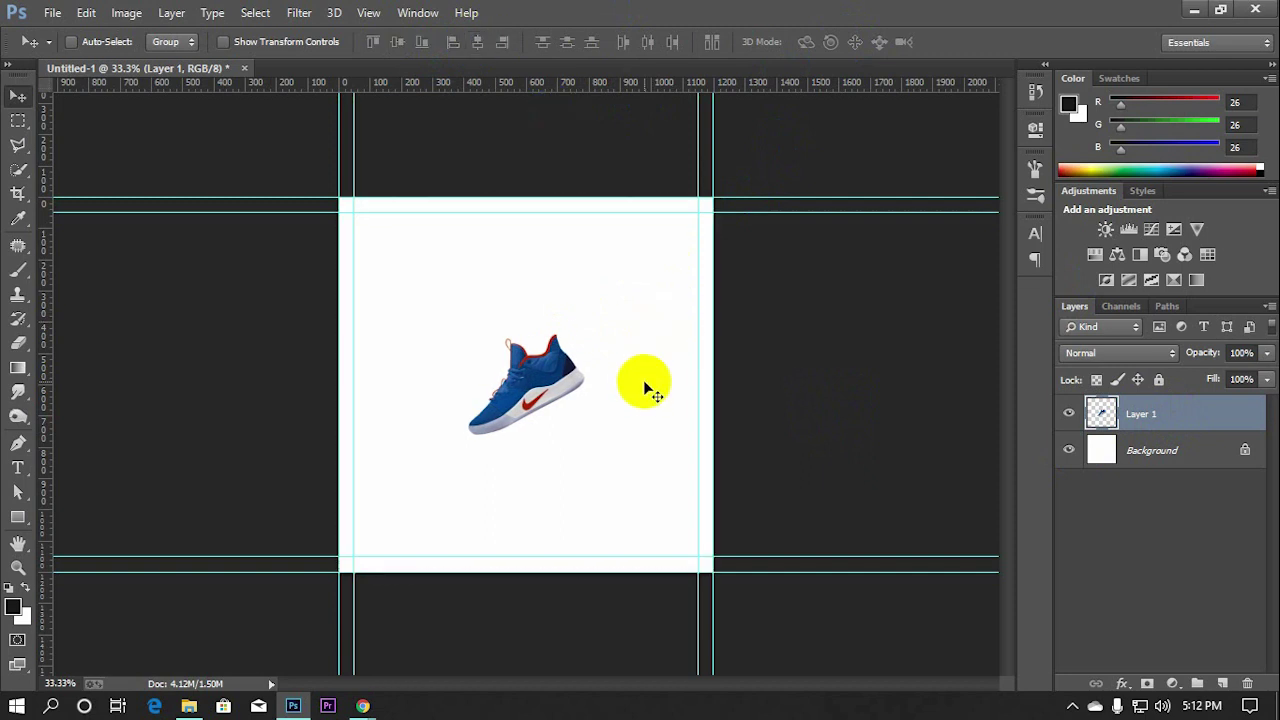
key("ctrl+plus")
key("ctrl+plus")
scroll(645, 380, "up", 1)
scroll(645, 380, "down", 2)
scroll(645, 380, "down", 2)
scroll(645, 380, "up", 1)
key("ctrl+plus")
key("ctrl+minus")
key("ctrl+plus")
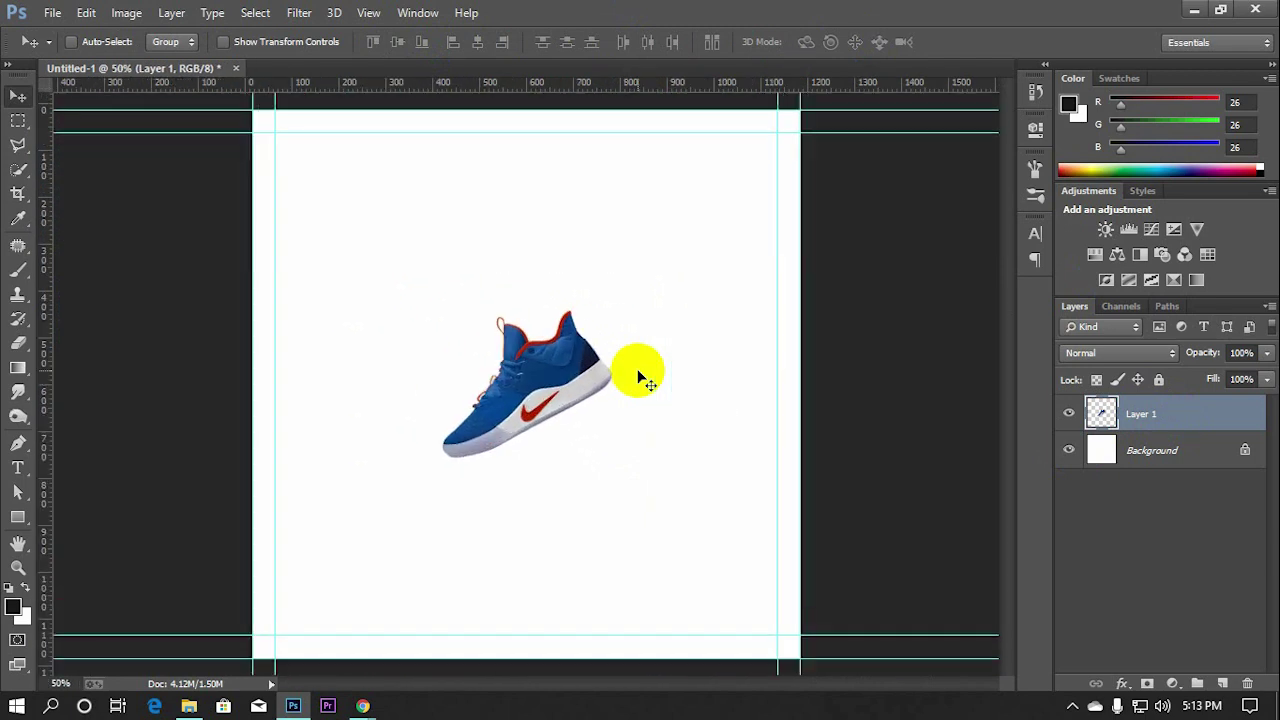
Warp the shoe, bending the sole downward and reshaping the top edge and toe
key("ctrl+t")
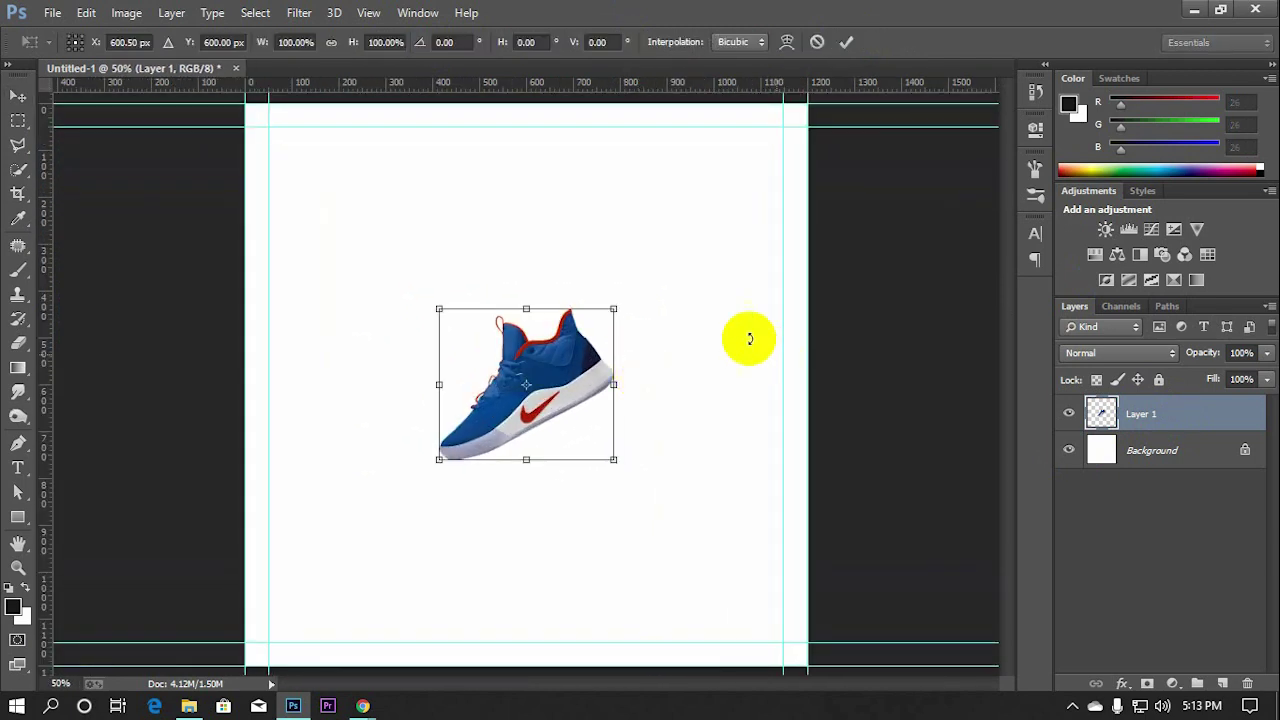
right_click(548, 369)
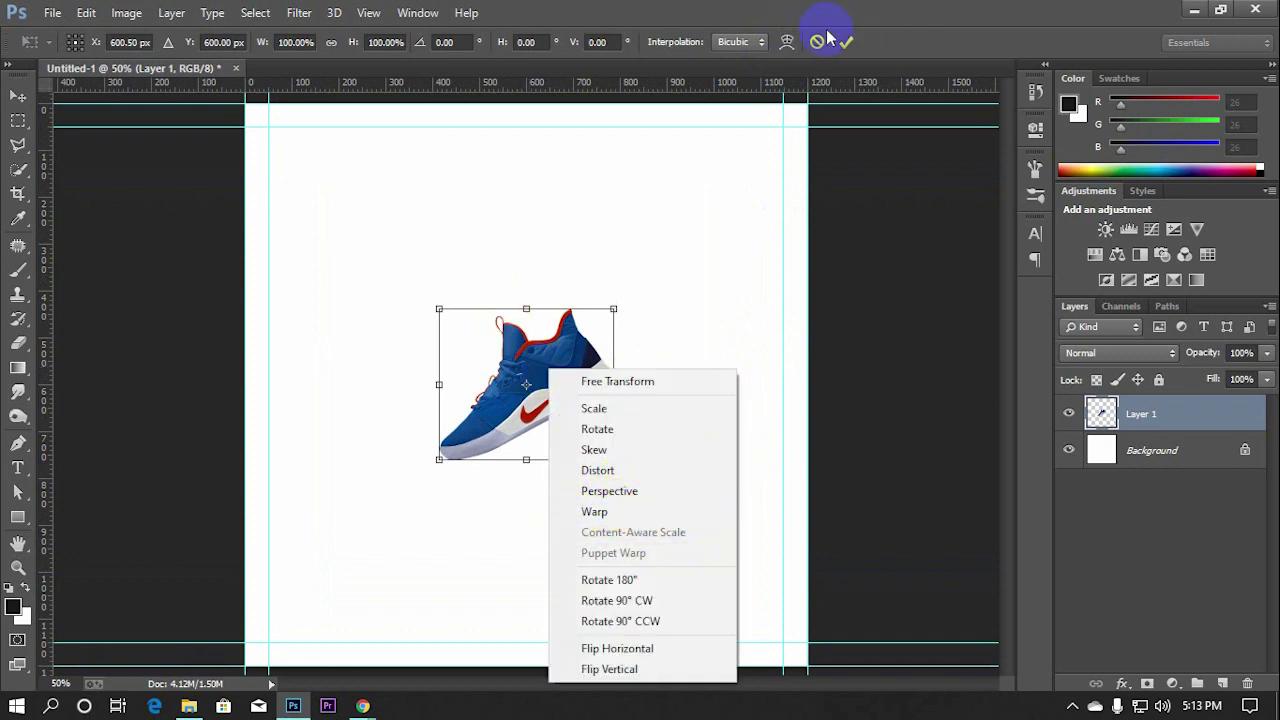
left_click(786, 45)
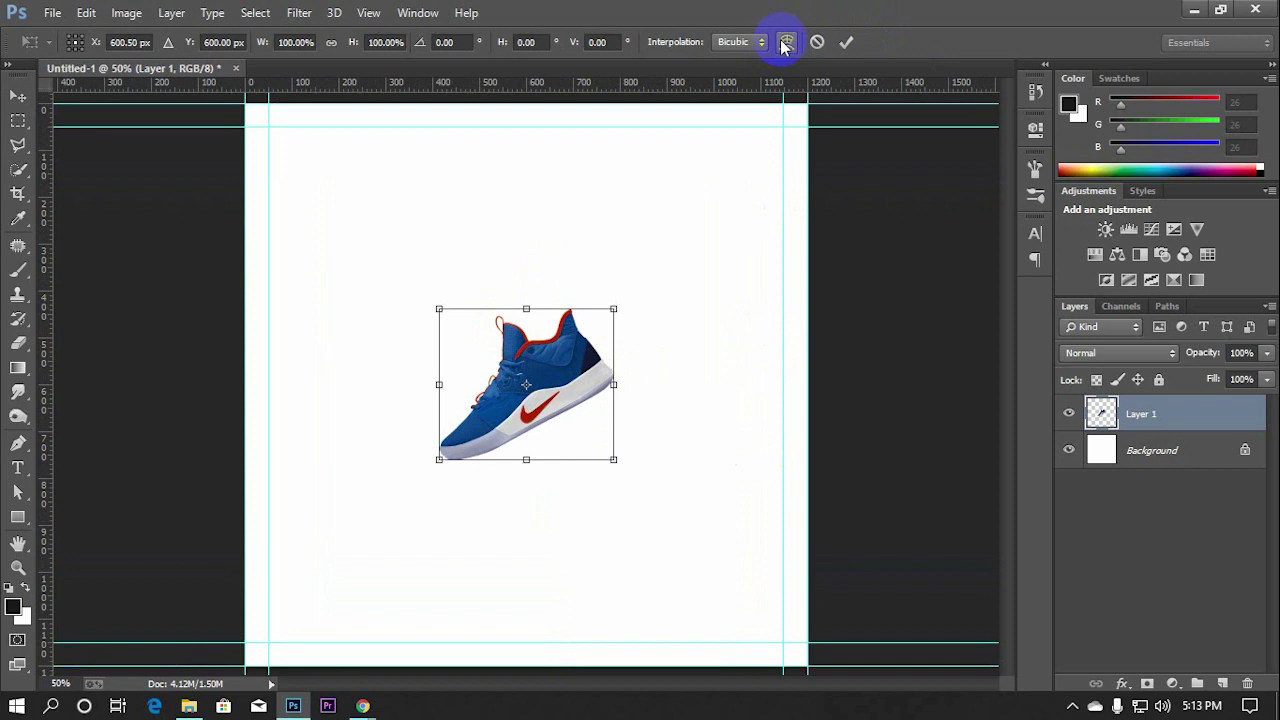
left_click(786, 43)
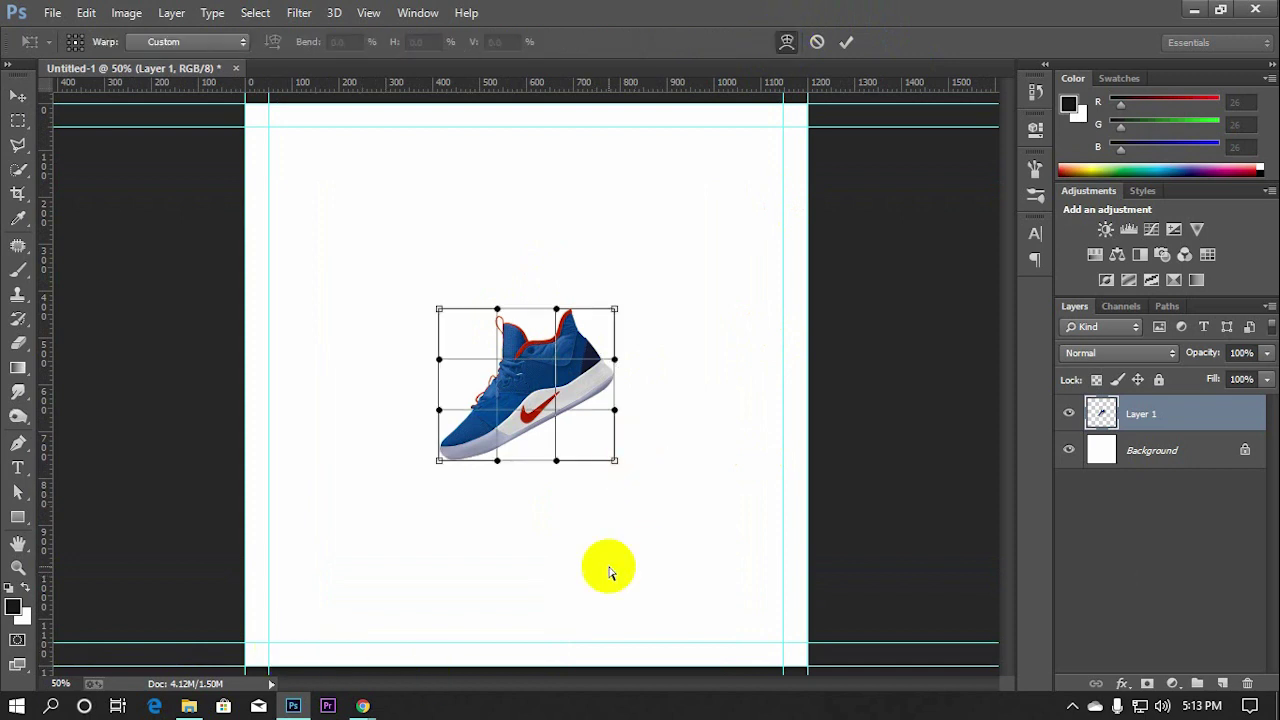
key("ctrl+plus")
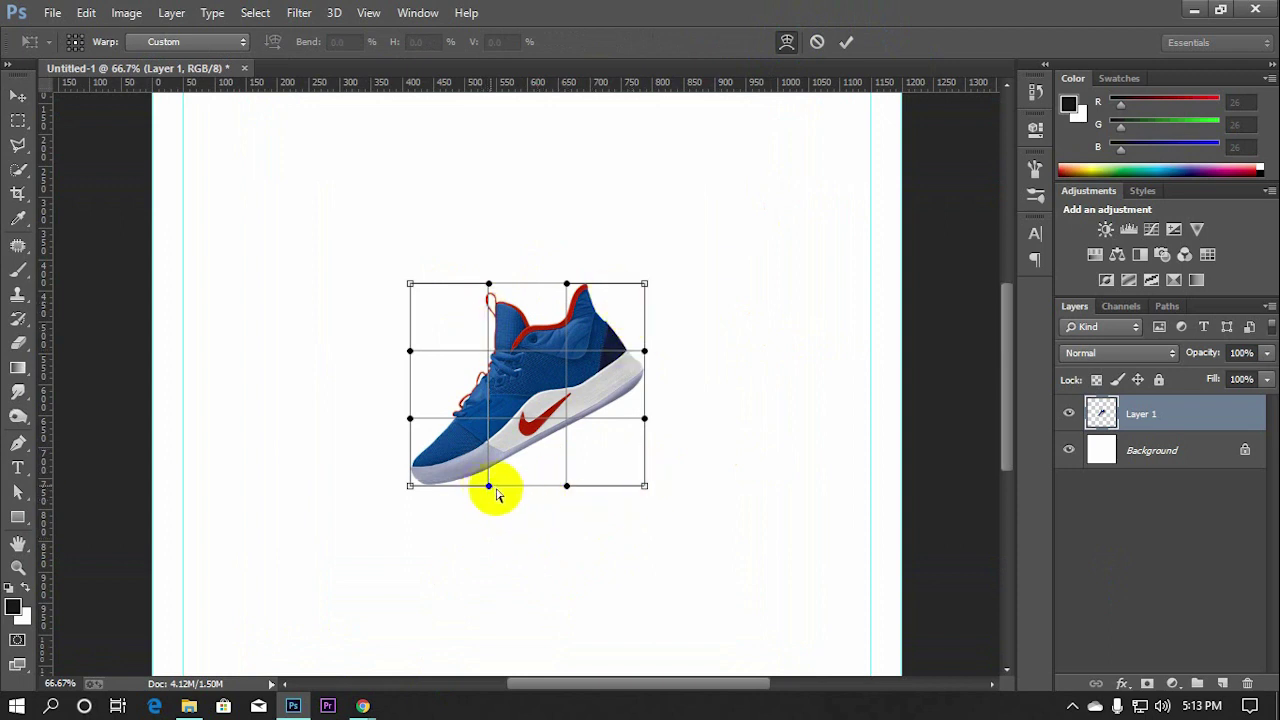
left_click_drag(497, 491, 506, 506)
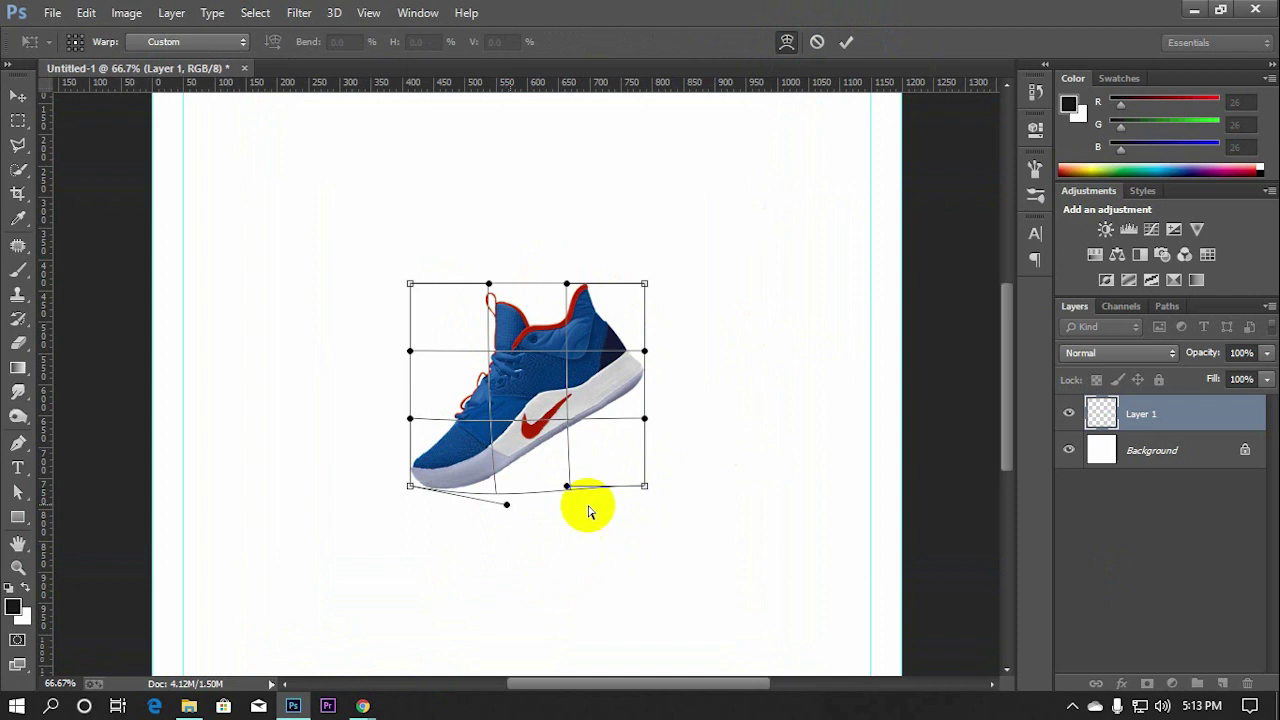
left_click_drag(568, 487, 581, 496)
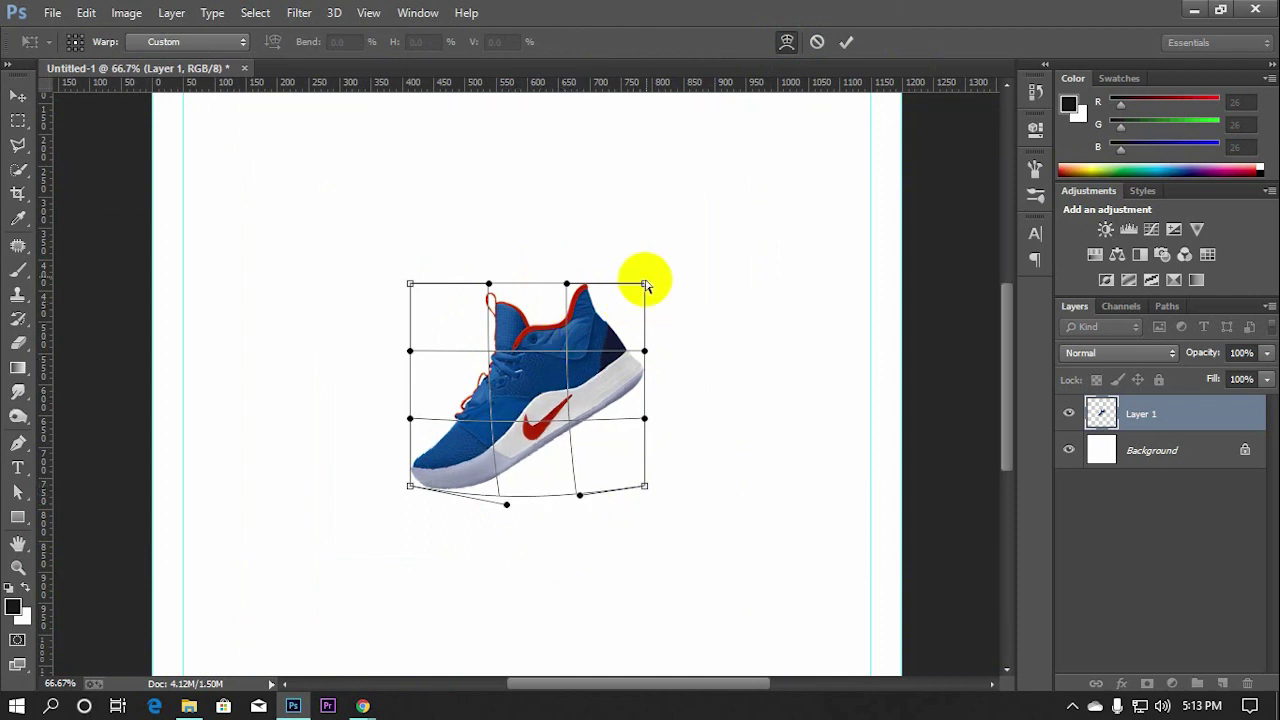
left_click_drag(644, 284, 636, 271)
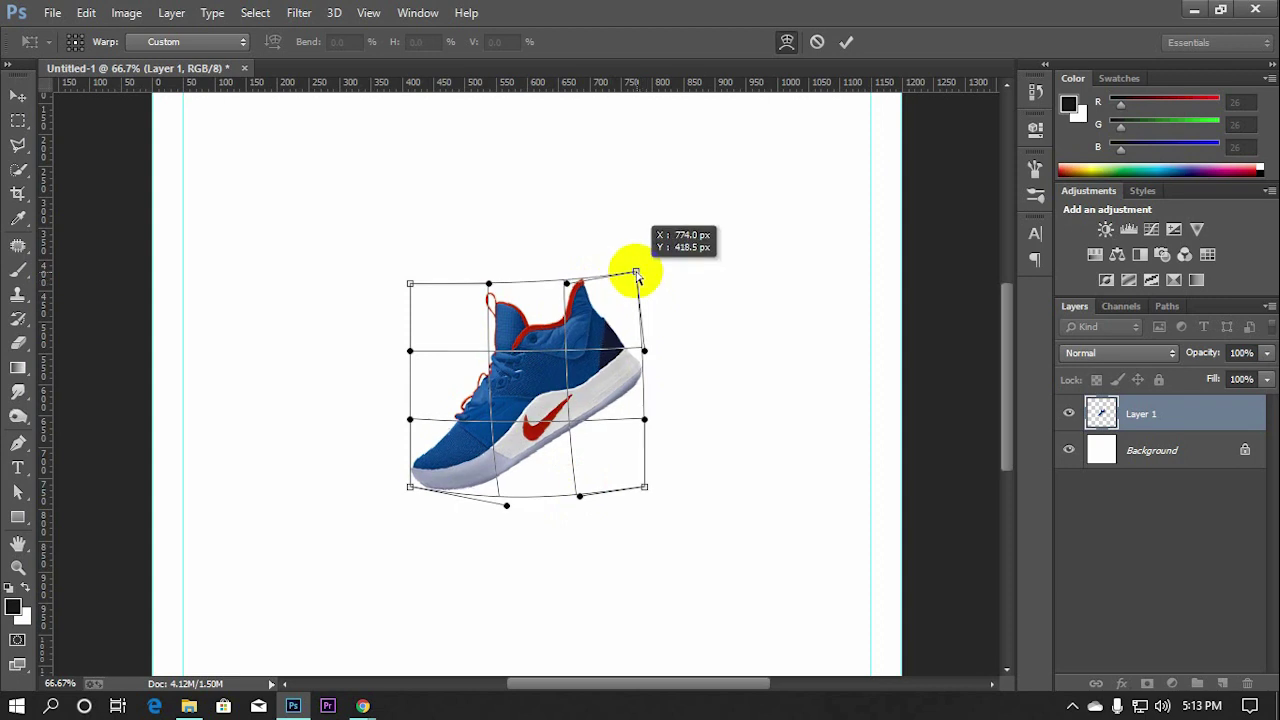
left_click_drag(489, 287, 466, 288)
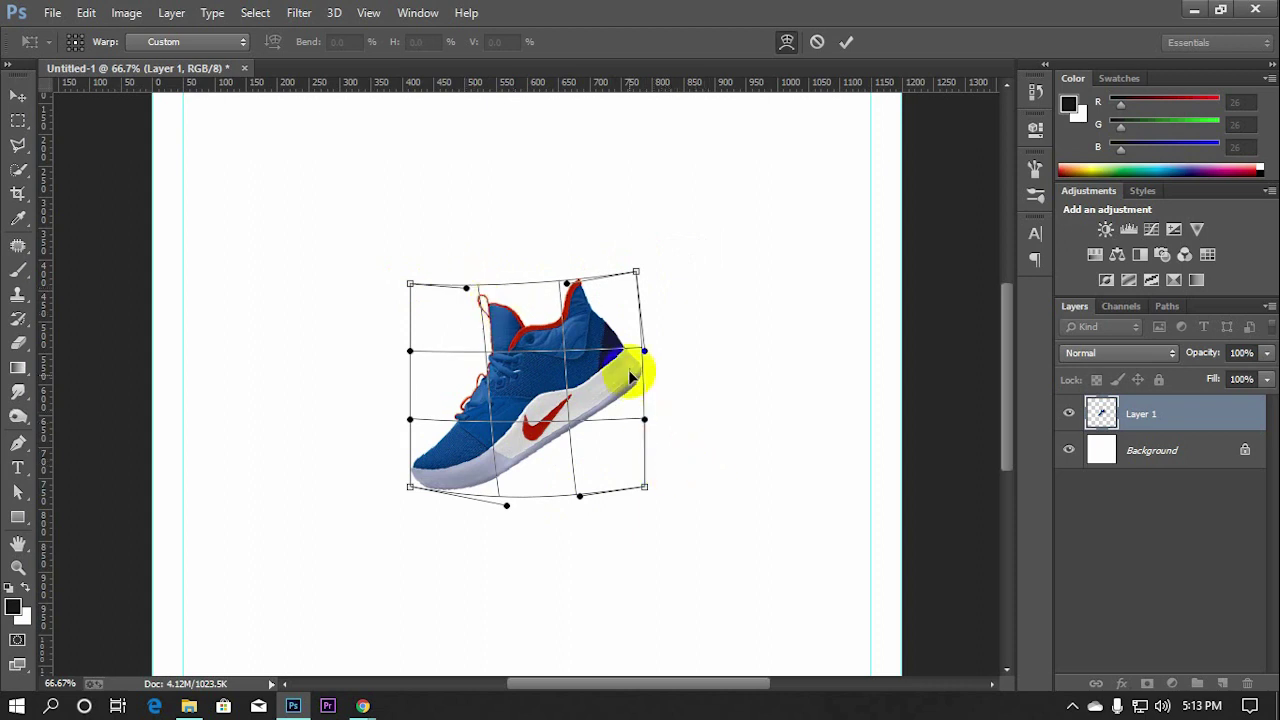
left_click_drag(645, 355, 634, 349)
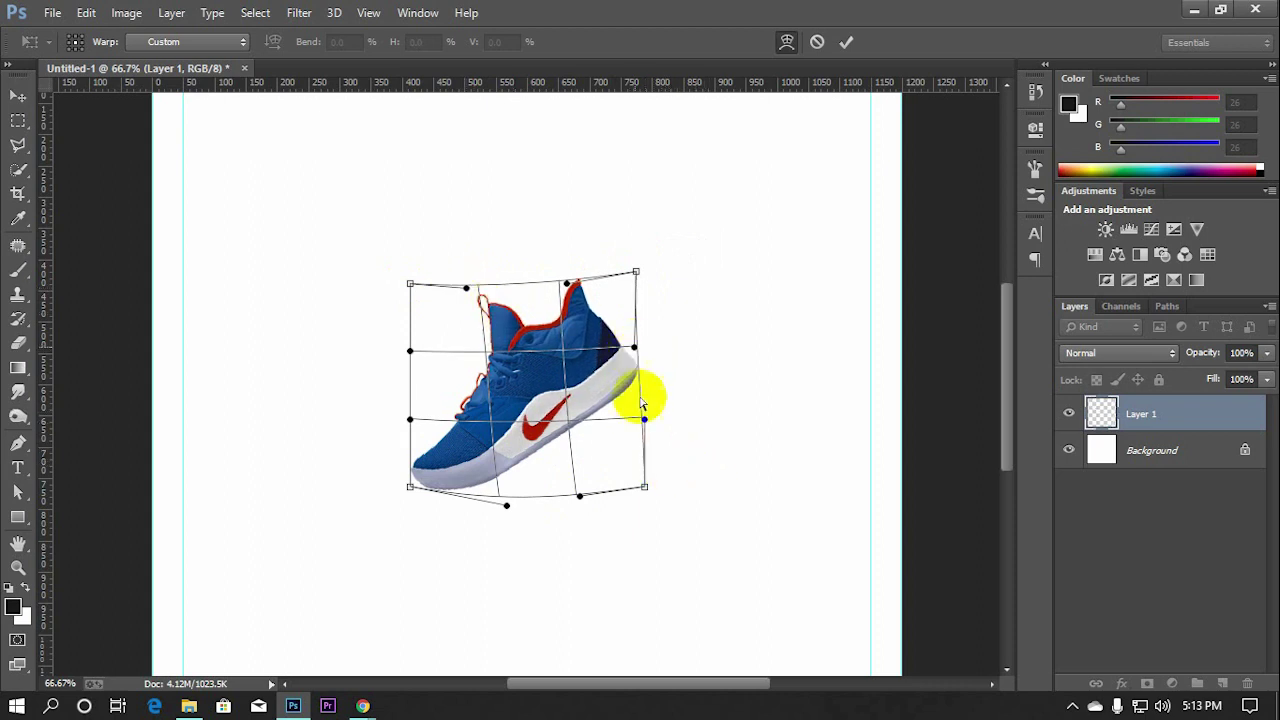
left_click_drag(645, 420, 637, 420)
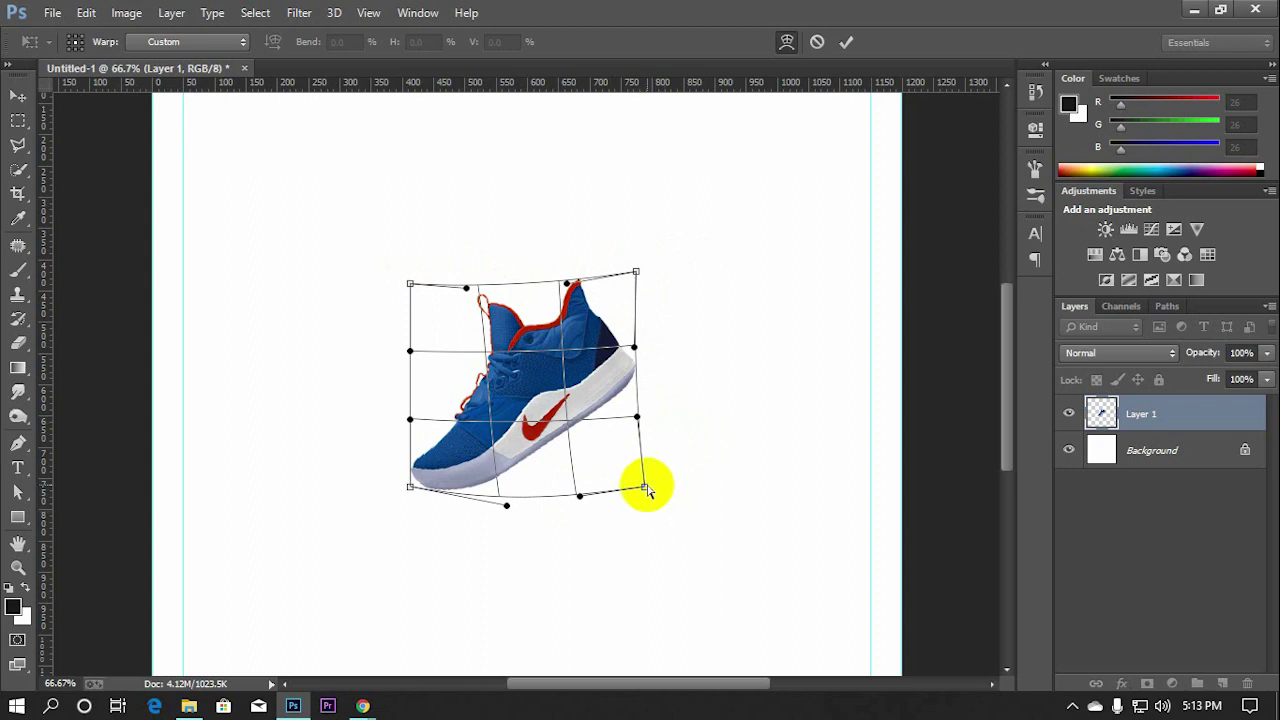
left_click_drag(645, 488, 658, 494)
Pull out the warp's top-left, heel and lower edge, then commit the warp
left_click(411, 289)
left_click_drag(412, 288, 366, 281)
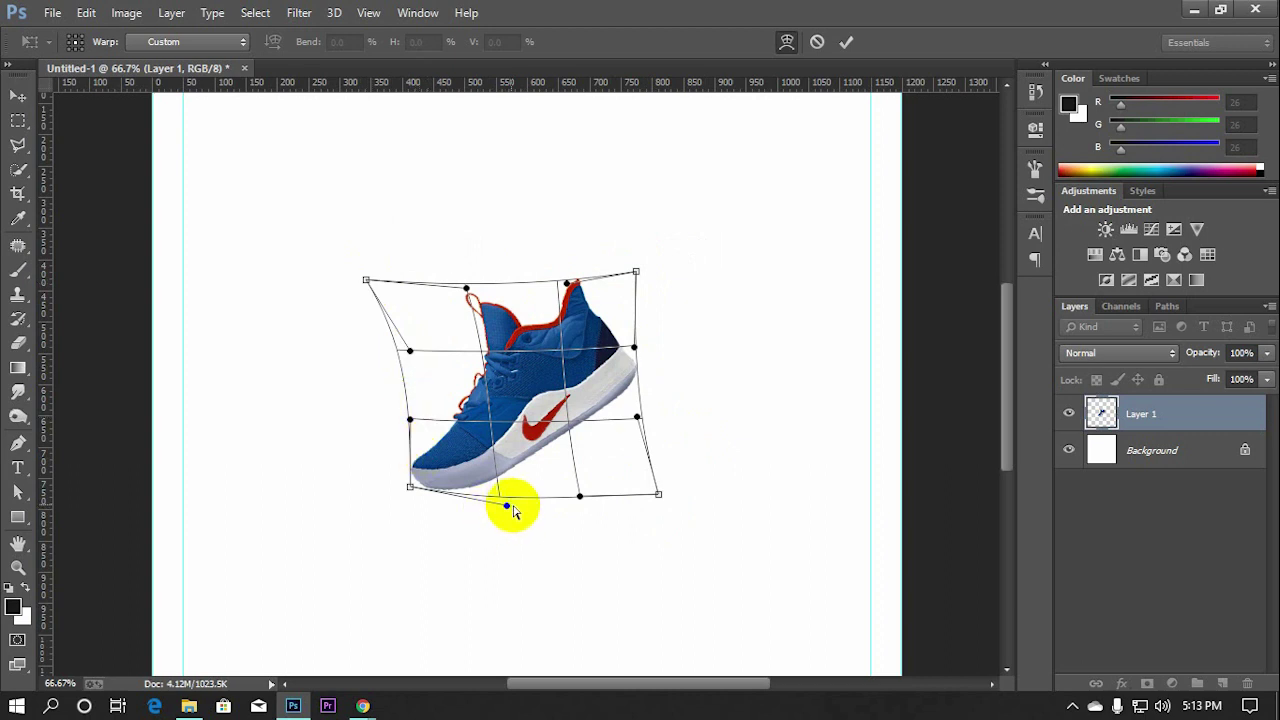
left_click_drag(513, 512, 522, 514)
left_click_drag(409, 488, 401, 487)
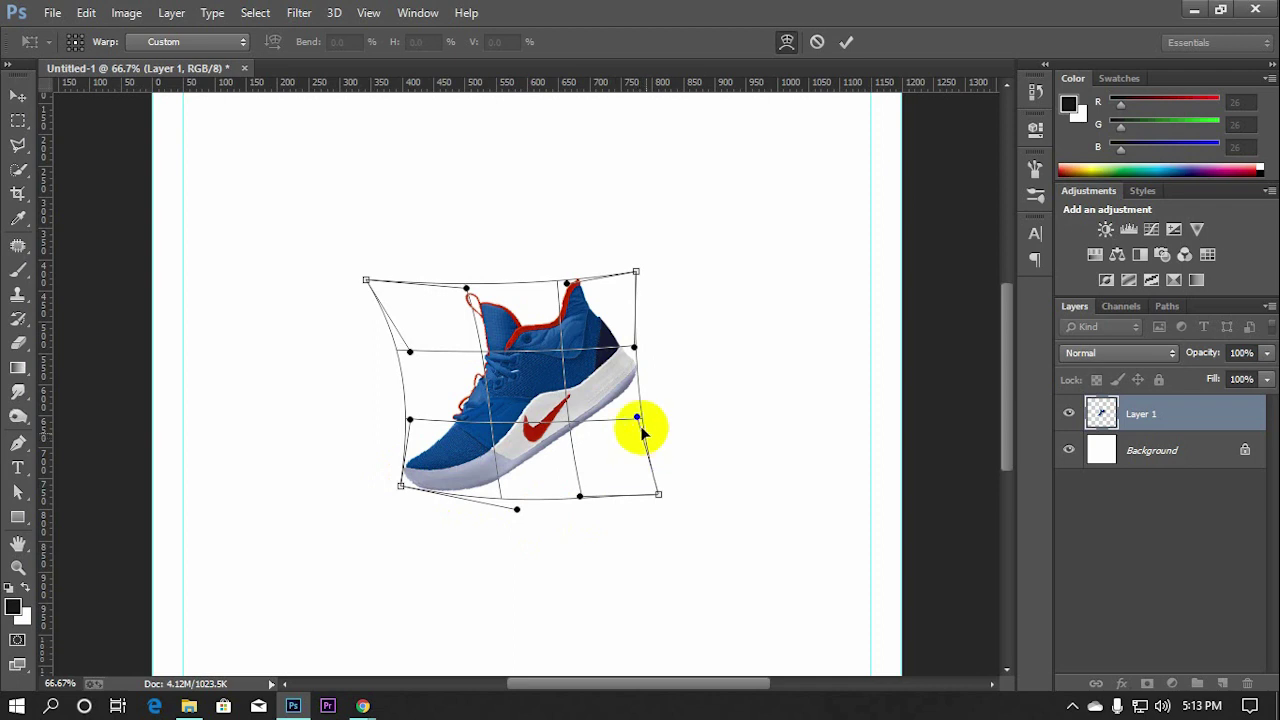
left_click_drag(581, 497, 590, 508)
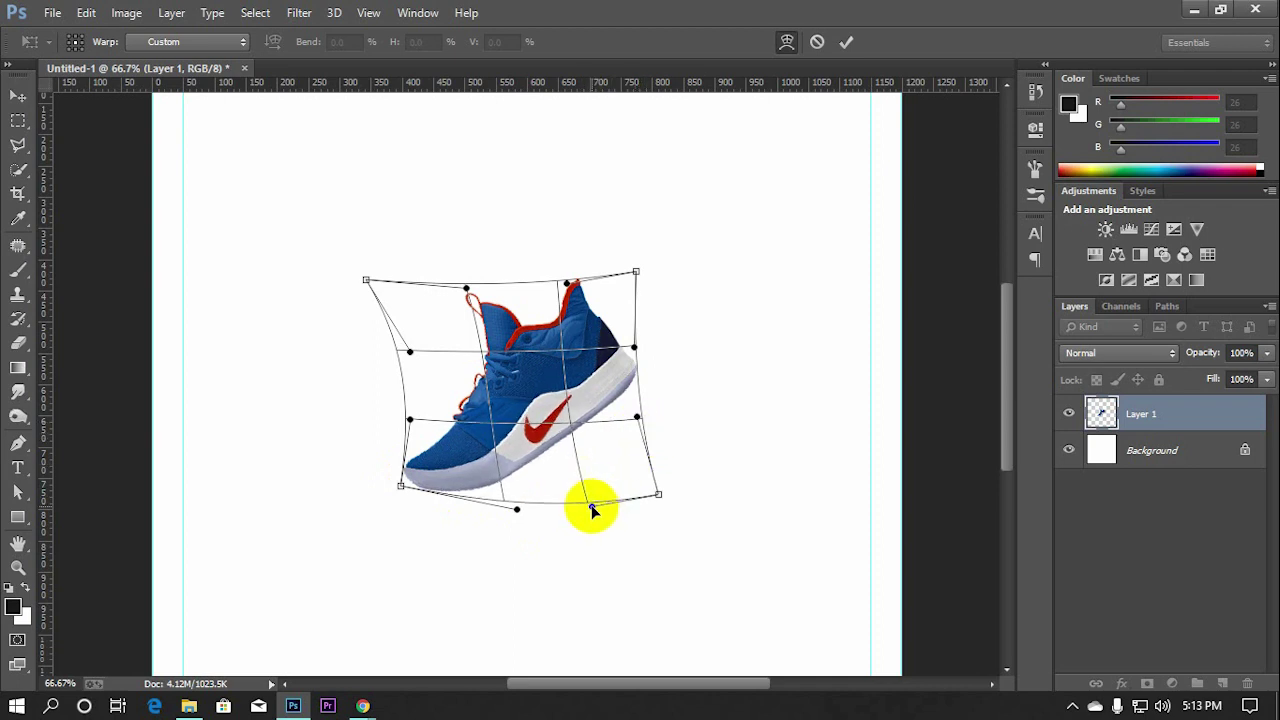
left_click_drag(636, 272, 634, 266)
left_click(846, 42)
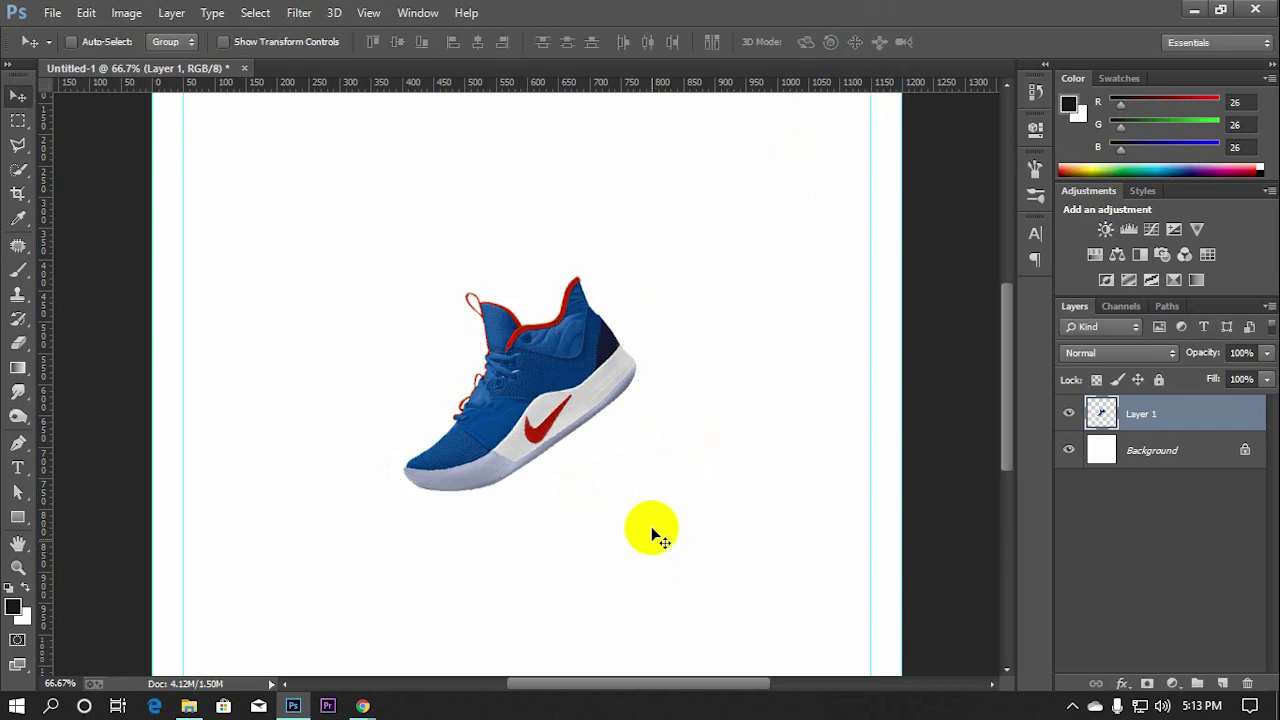
Warp the shoe again to lower and flatten its sole
key("ctrl+t")
left_click(786, 42)
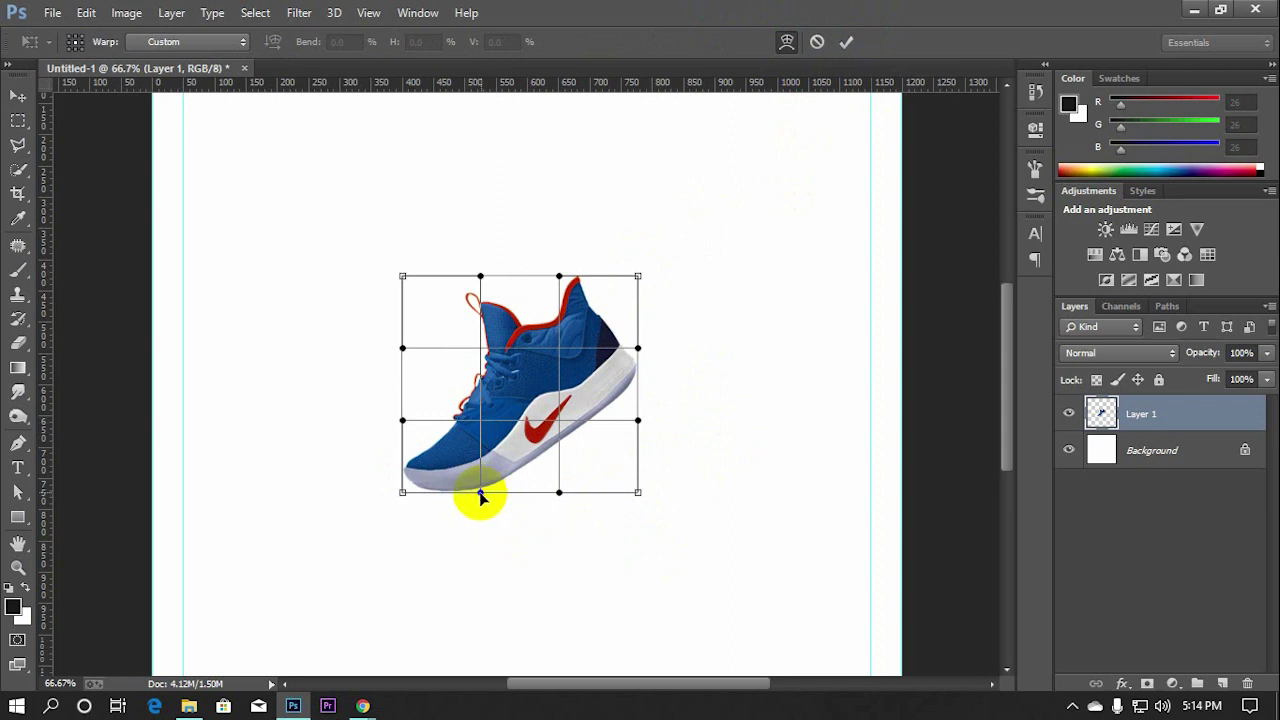
left_click_drag(480, 495, 480, 490)
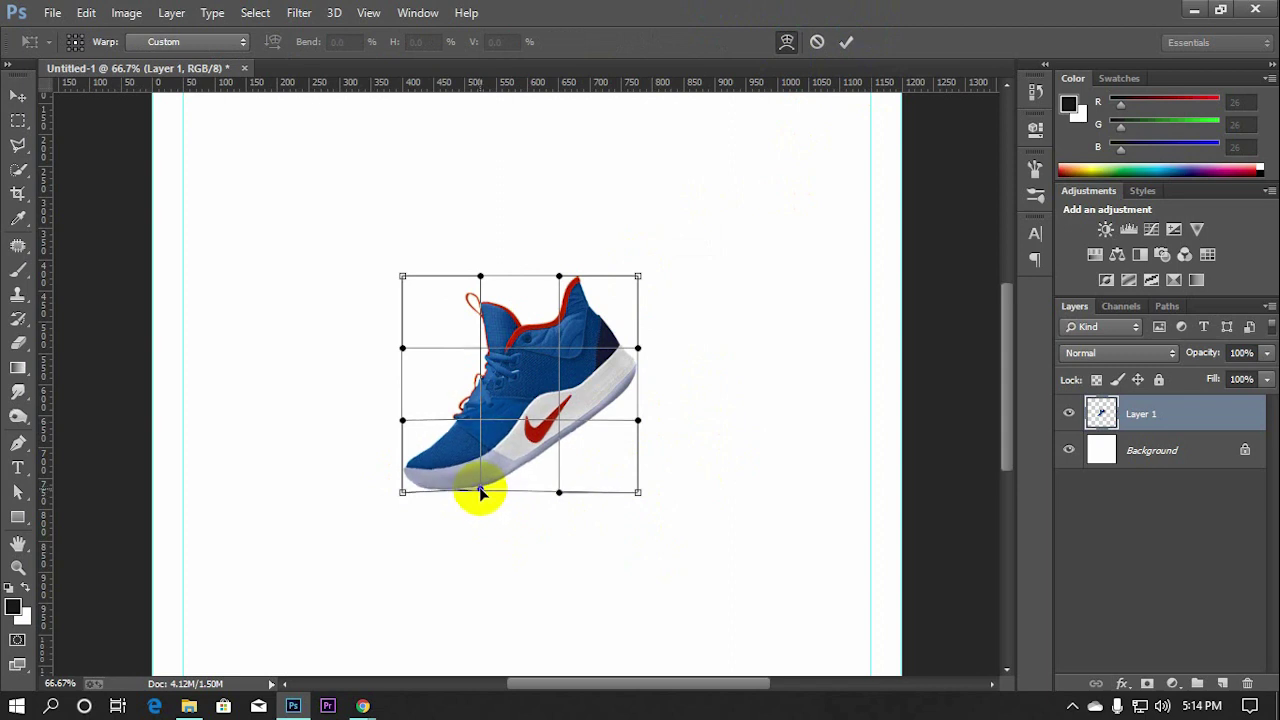
left_click_drag(558, 490, 486, 492)
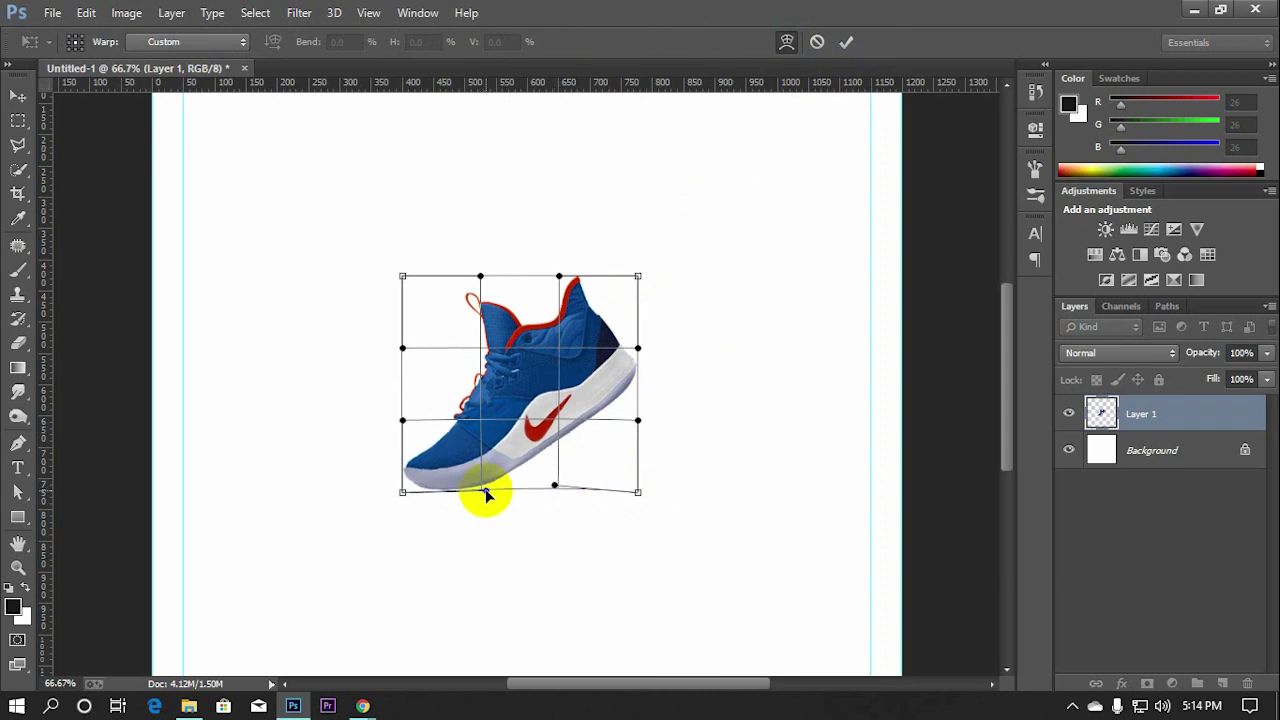
left_click(846, 43)
Enlarge the shoe to about 108% and deselect it
key("ctrl+minus")
key("ctrl+minus")
key("ctrl+minus")
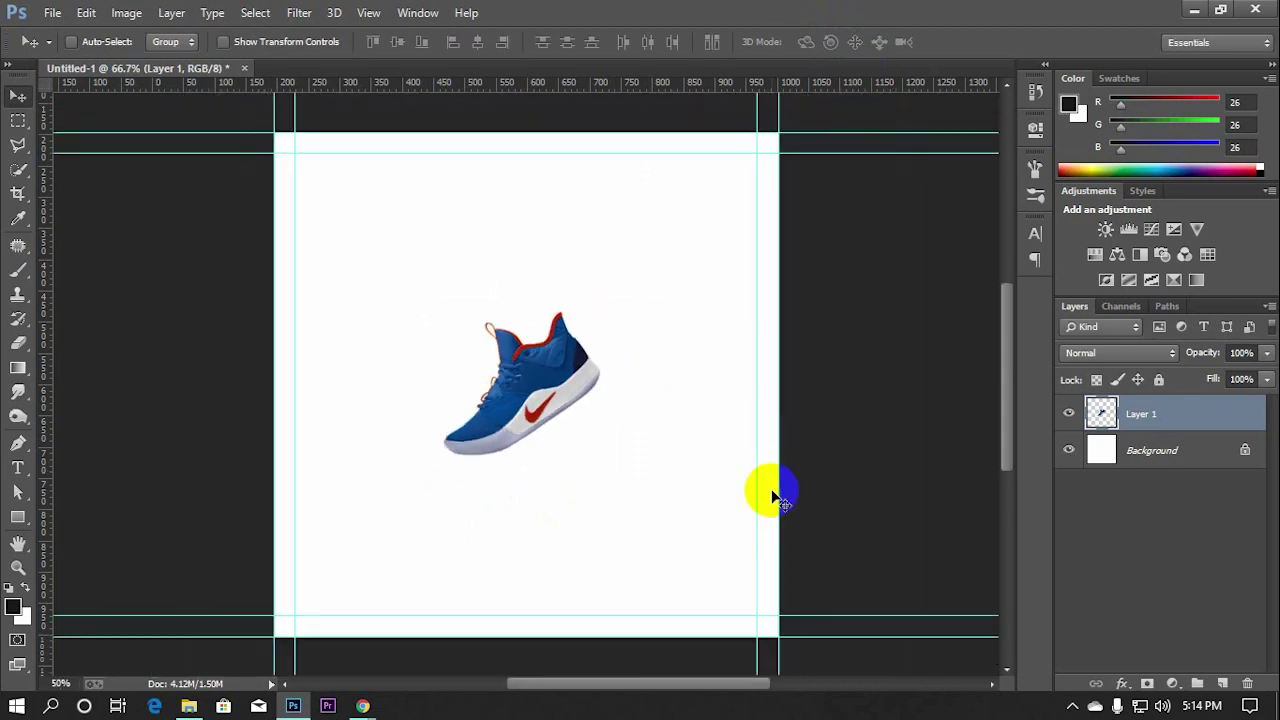
key("ctrl+plus")
key("ctrl+plus")
key("ctrl+plus")
key("ctrl+plus")
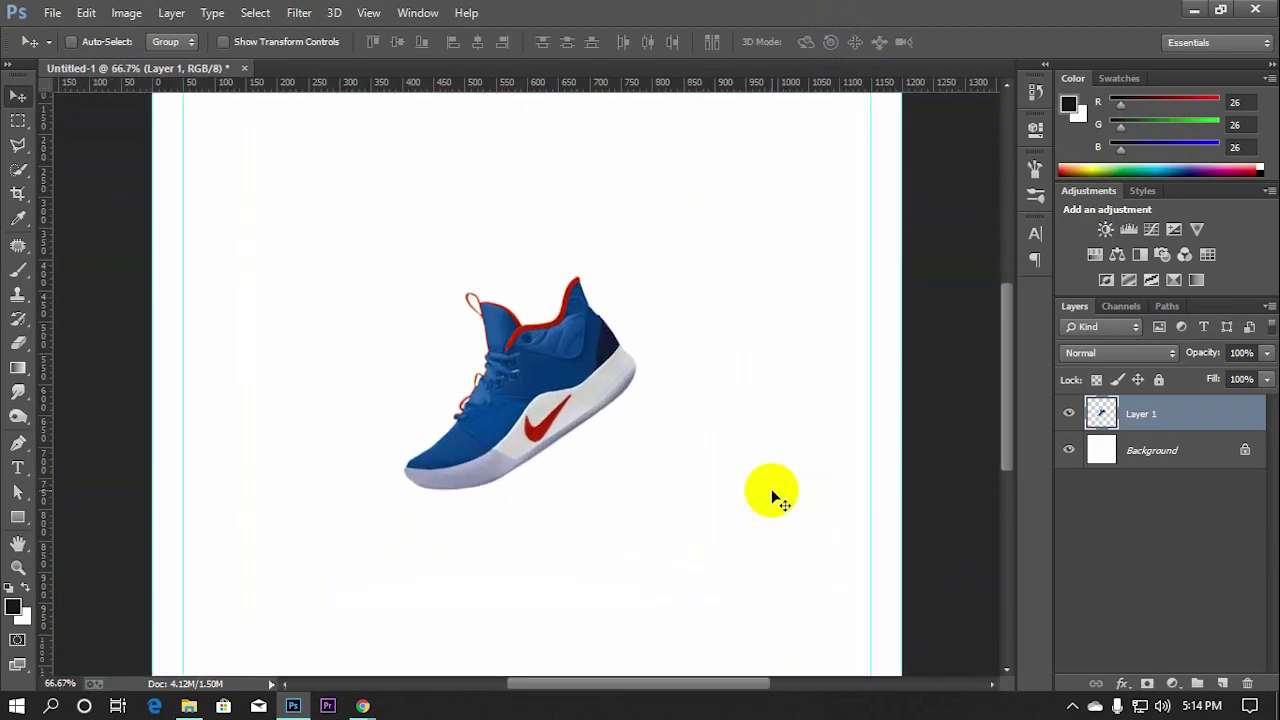
key("ctrl+minus")
key("ctrl+minus")
key("ctrl+plus")
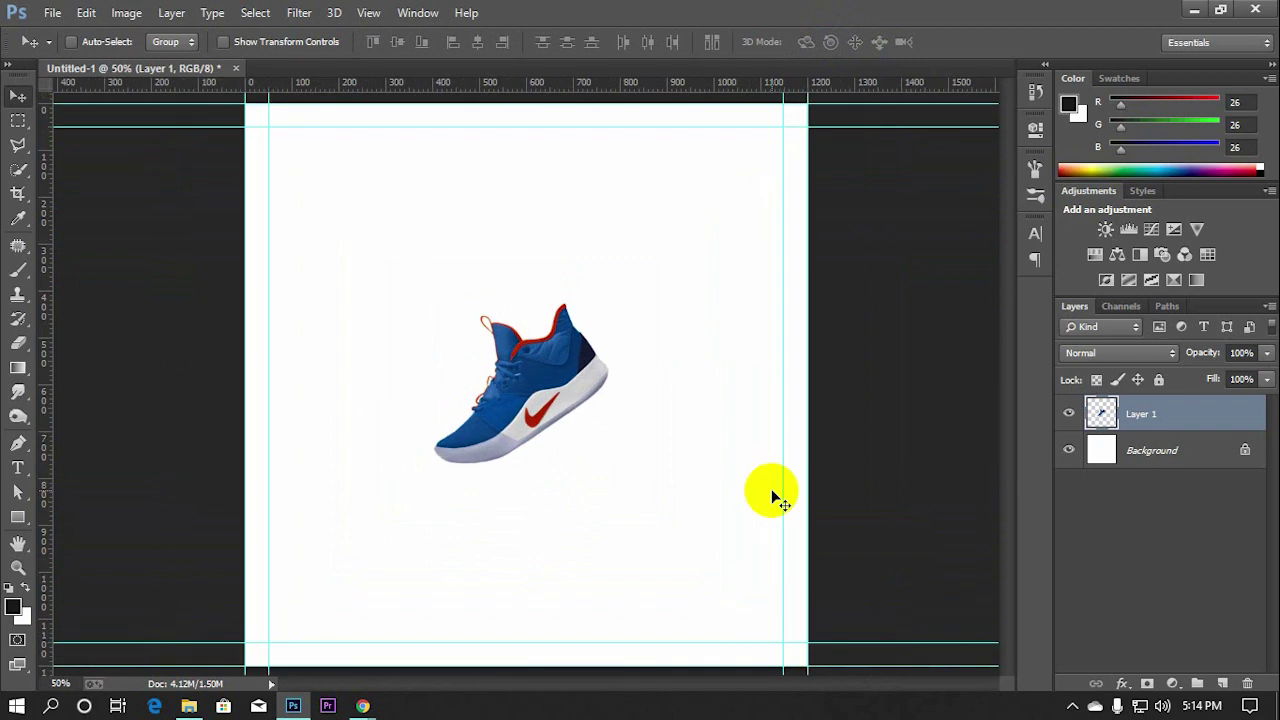
key("ctrl+t")
left_click_drag(608, 299, 617, 296)
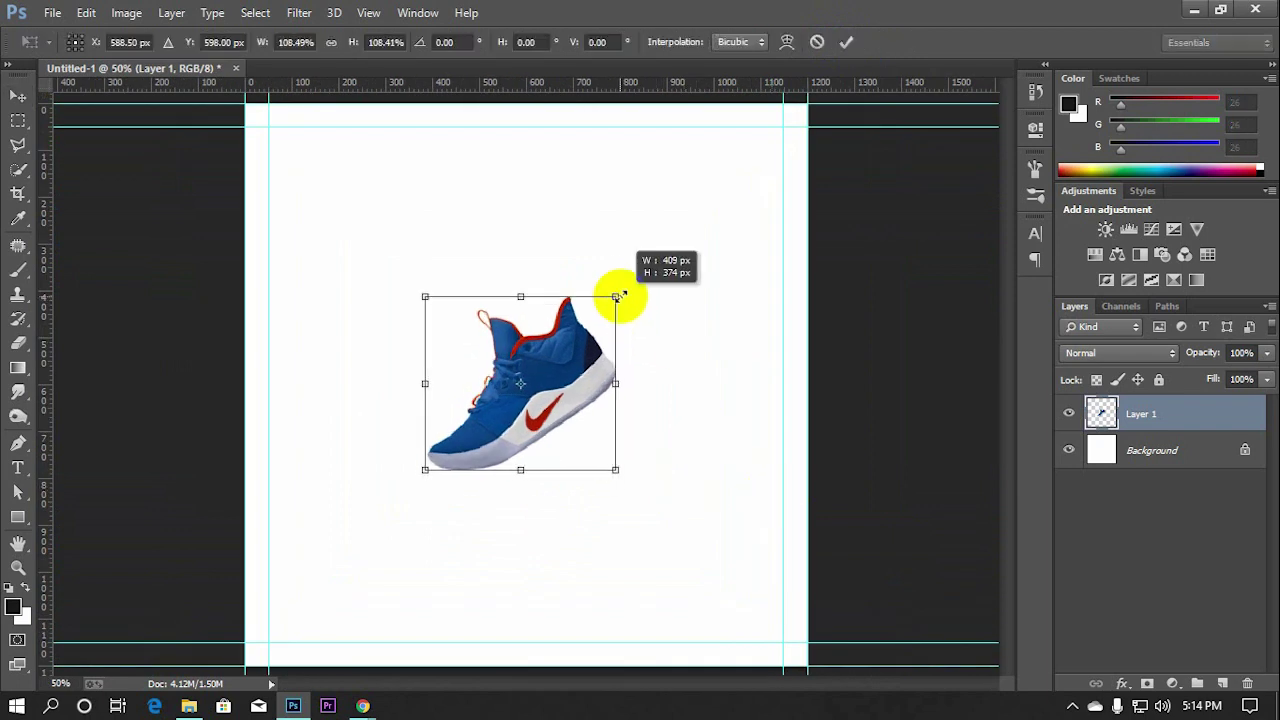
left_click(845, 42)
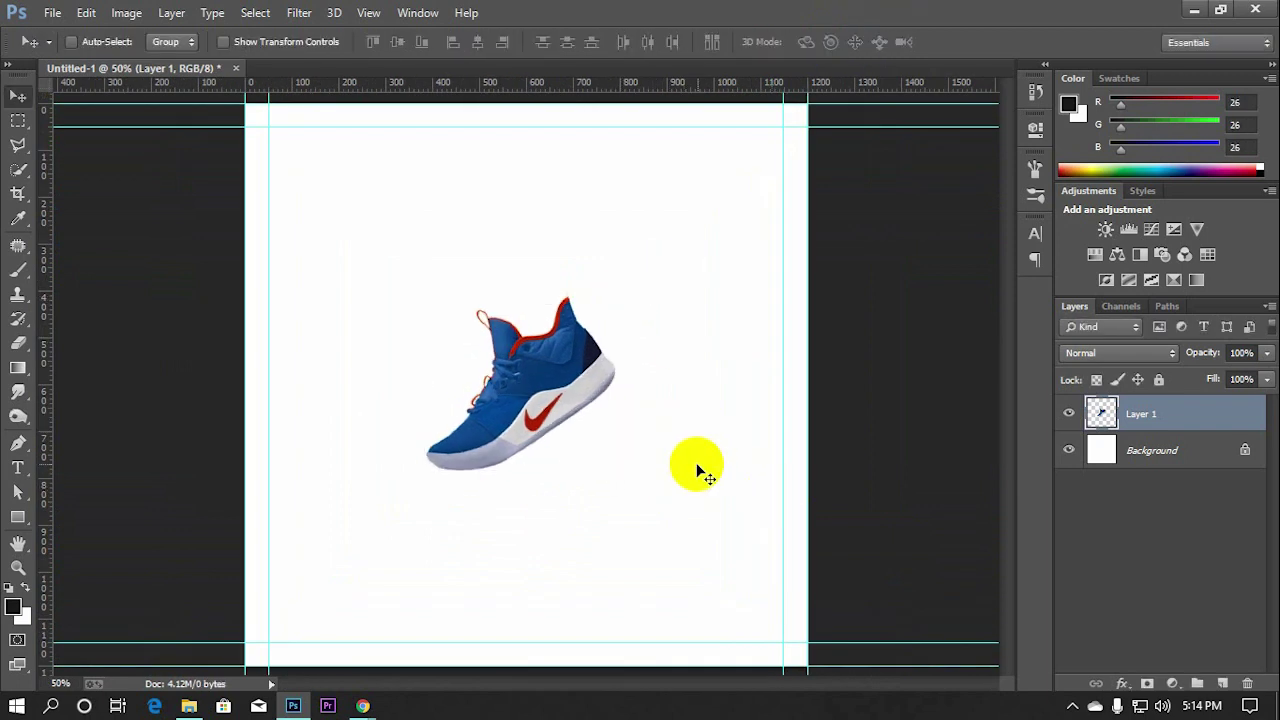
left_click(1076, 542)
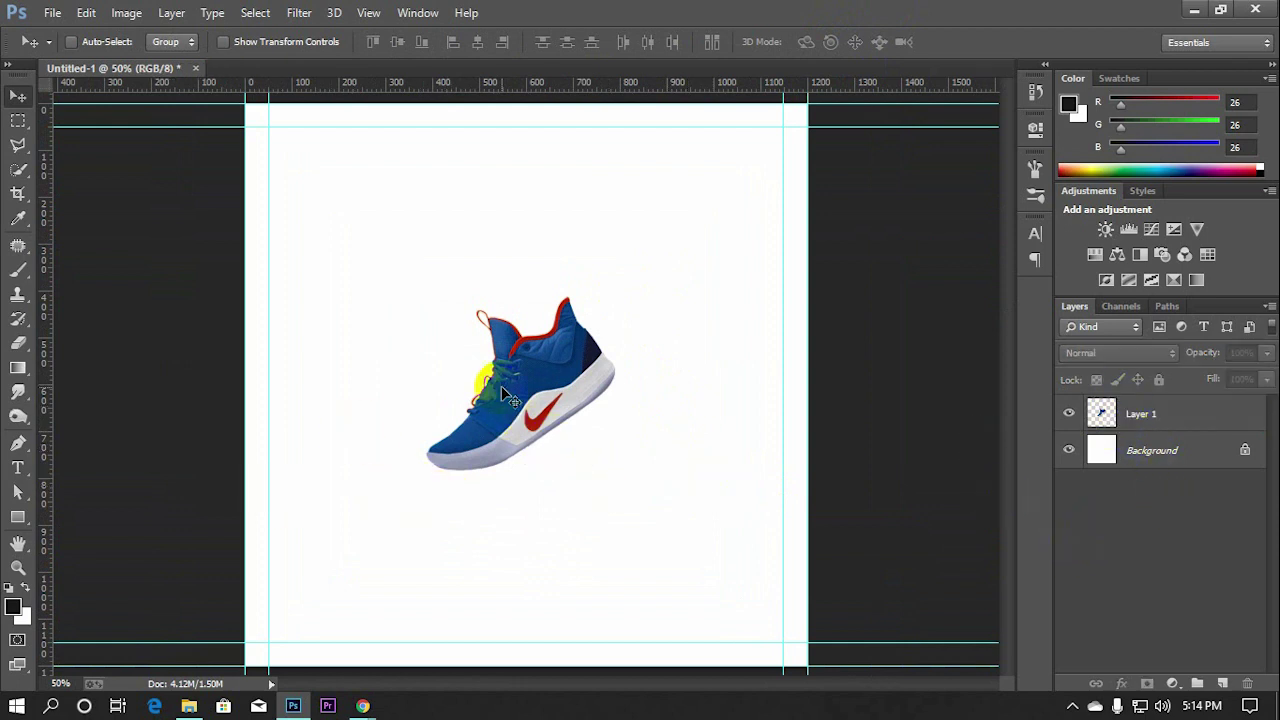
Add a new layer above Background and paint a soft black brush dab below the shoe
left_click(1160, 452)
left_click(1148, 415)
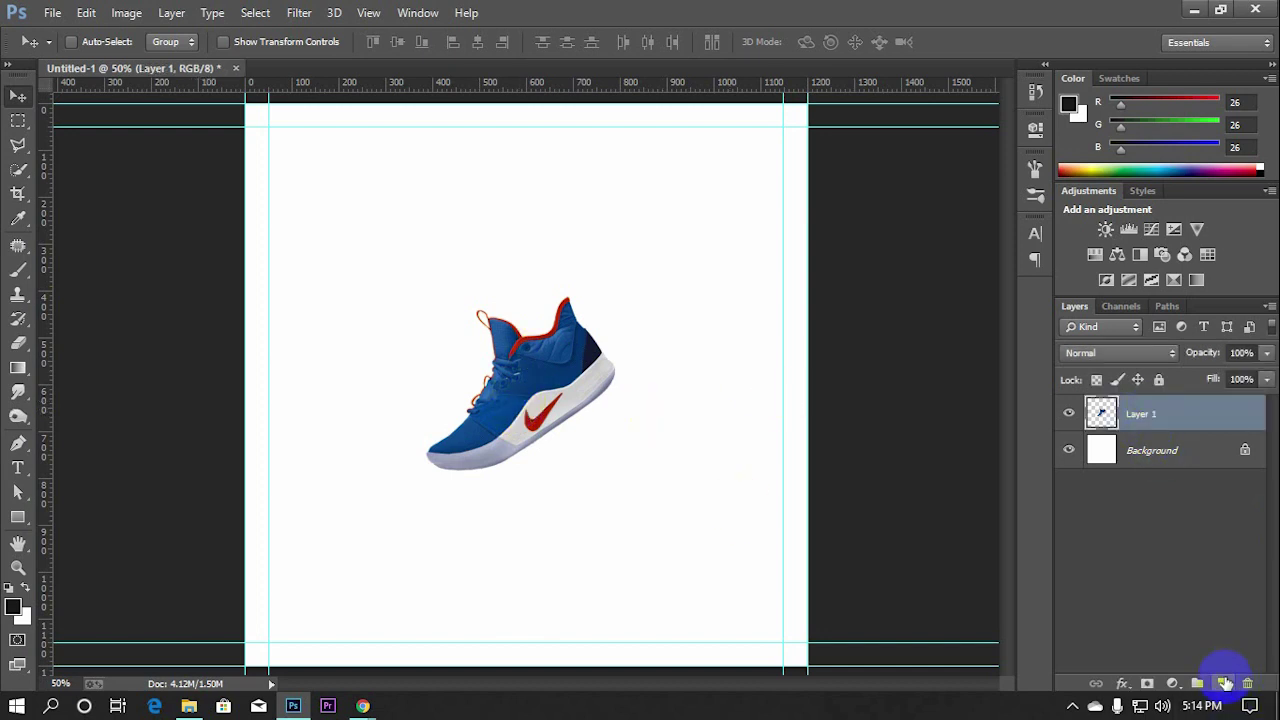
left_click(1143, 451)
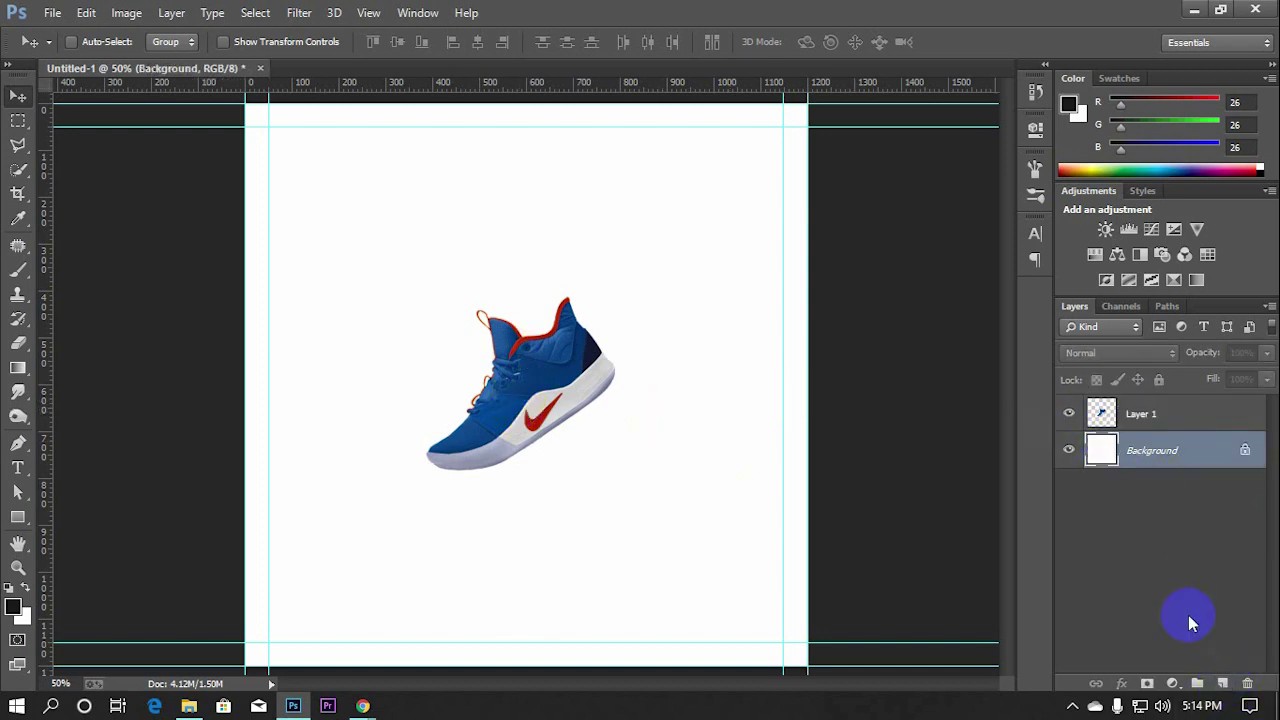
left_click(1222, 684)
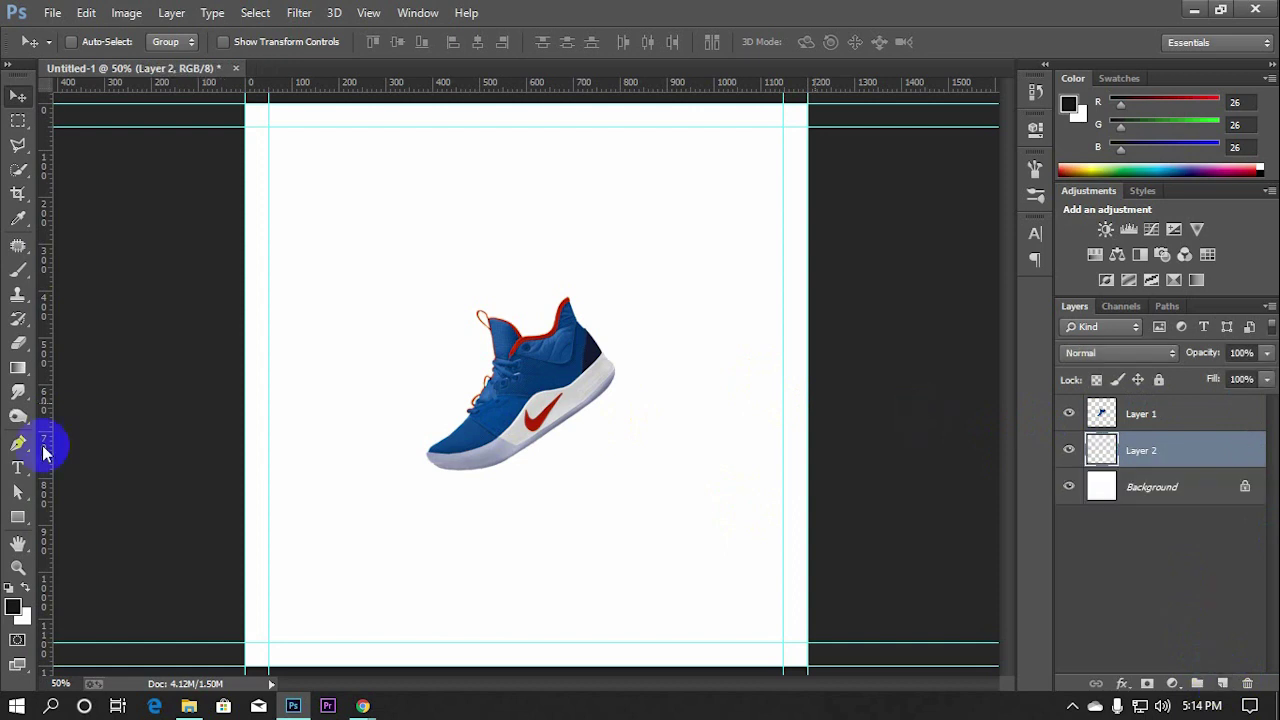
left_click(18, 270)
right_click(436, 311)
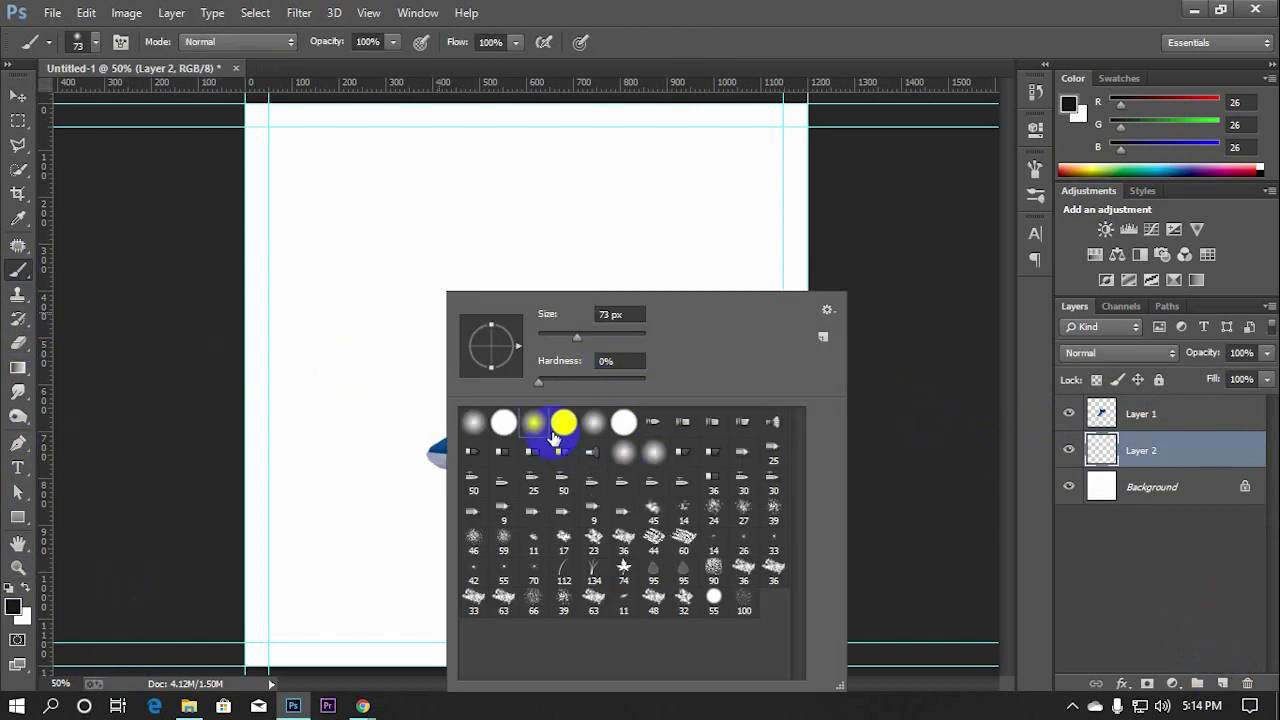
left_click(13, 606)
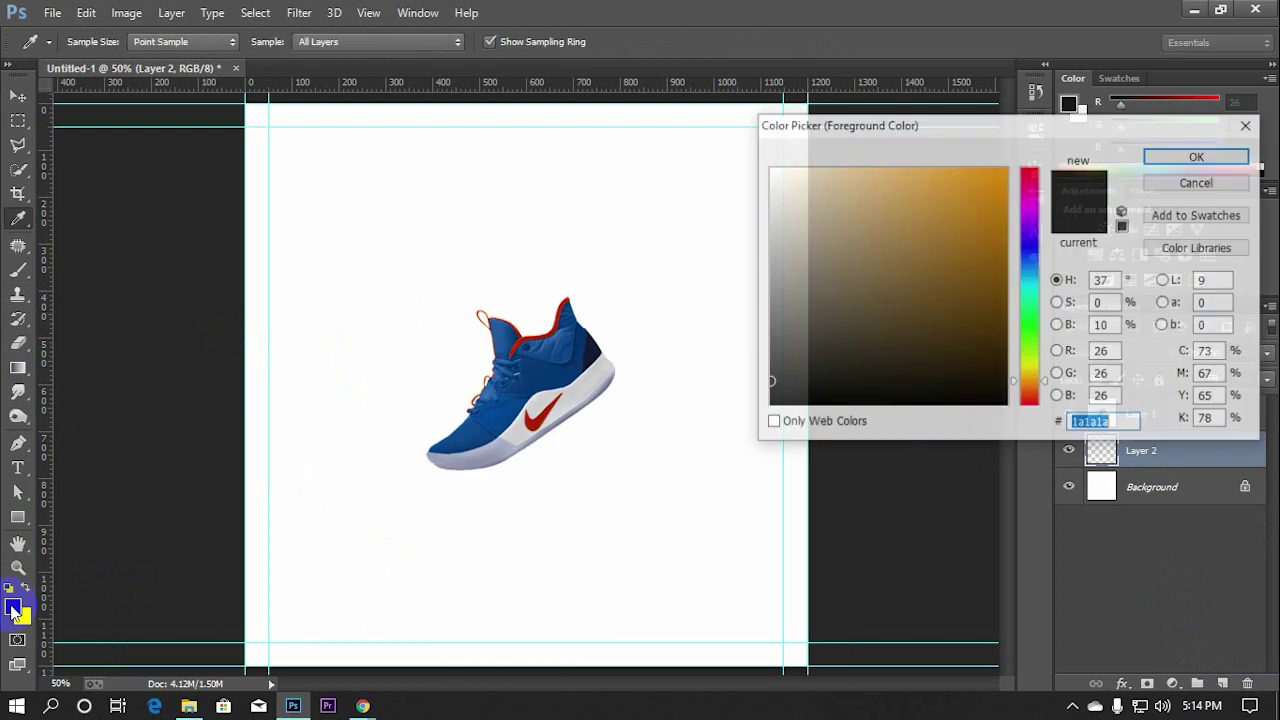
left_click(1199, 155)
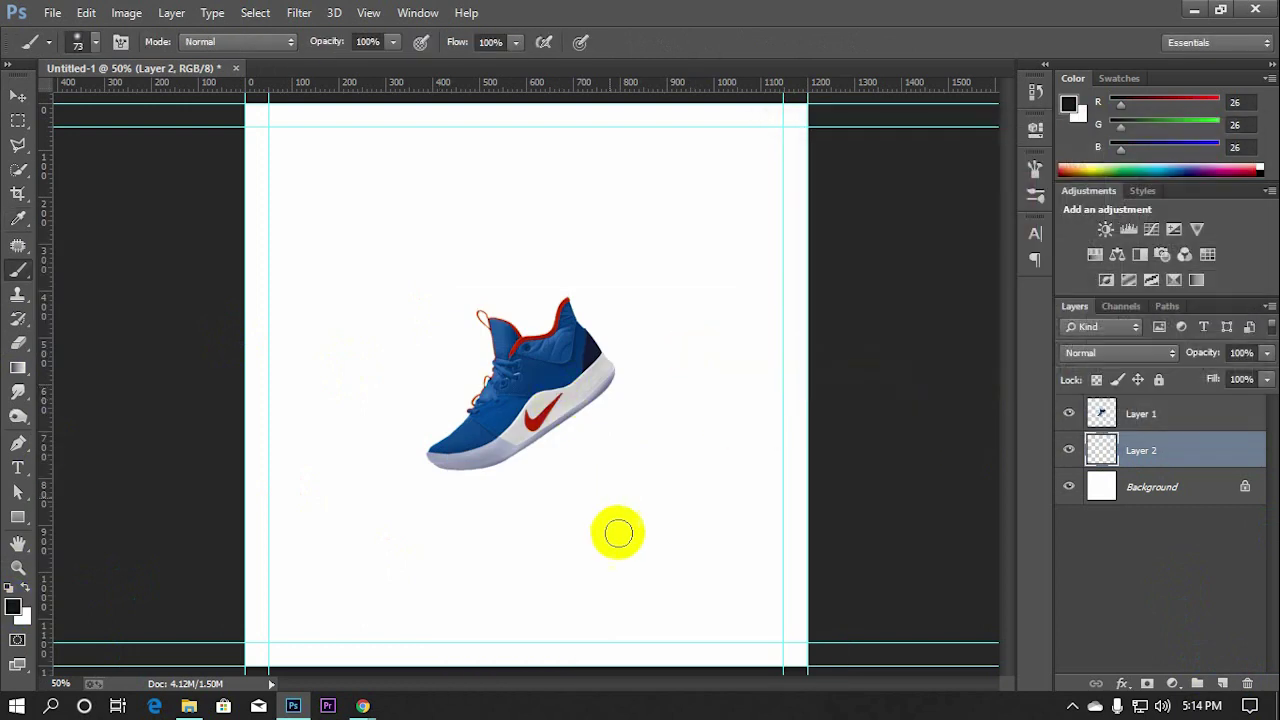
left_click(536, 529)
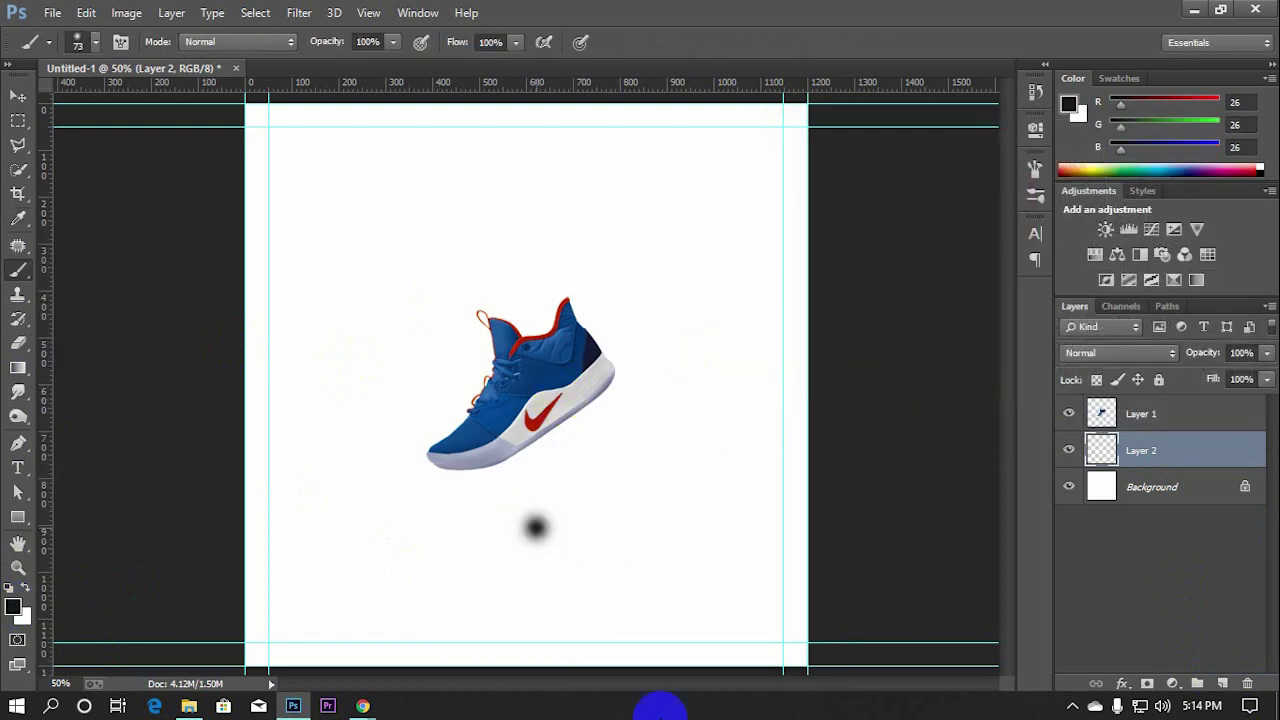
Enlarge and squash the dab into a thin, wide shadow under the shoe's sole
left_click(19, 95)
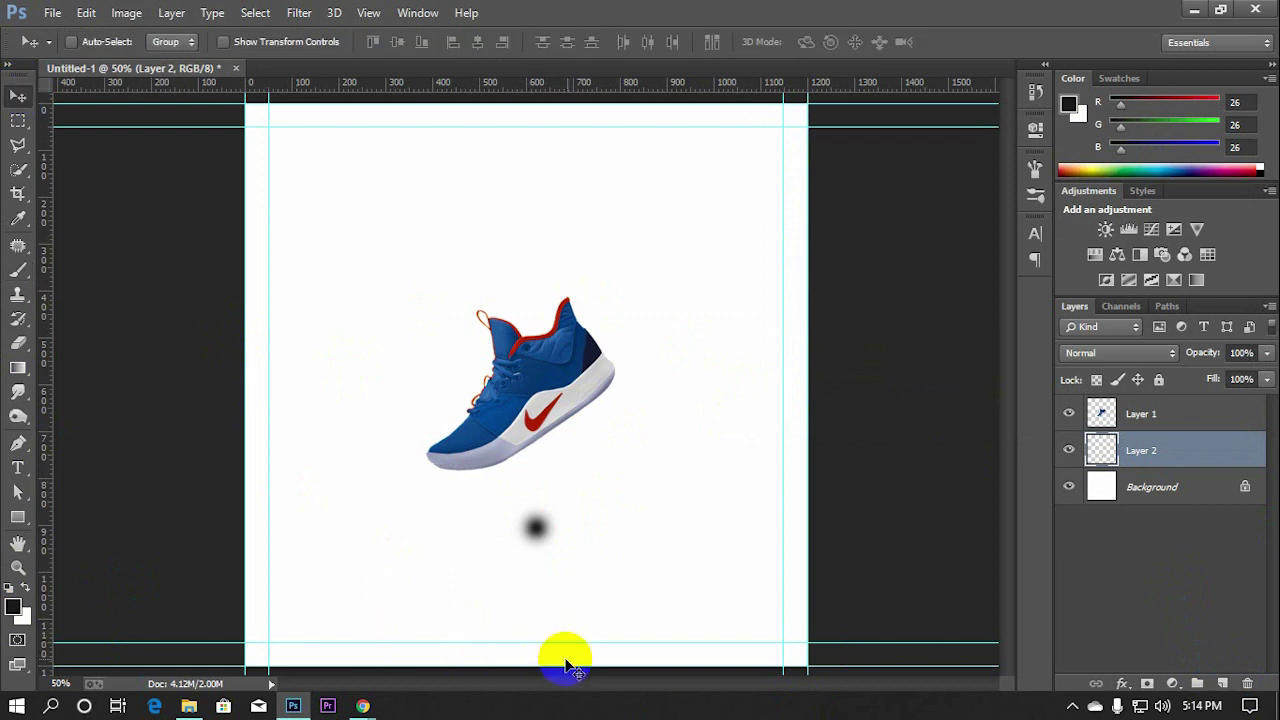
key("ctrl+t")
left_click_drag(563, 500, 620, 444)
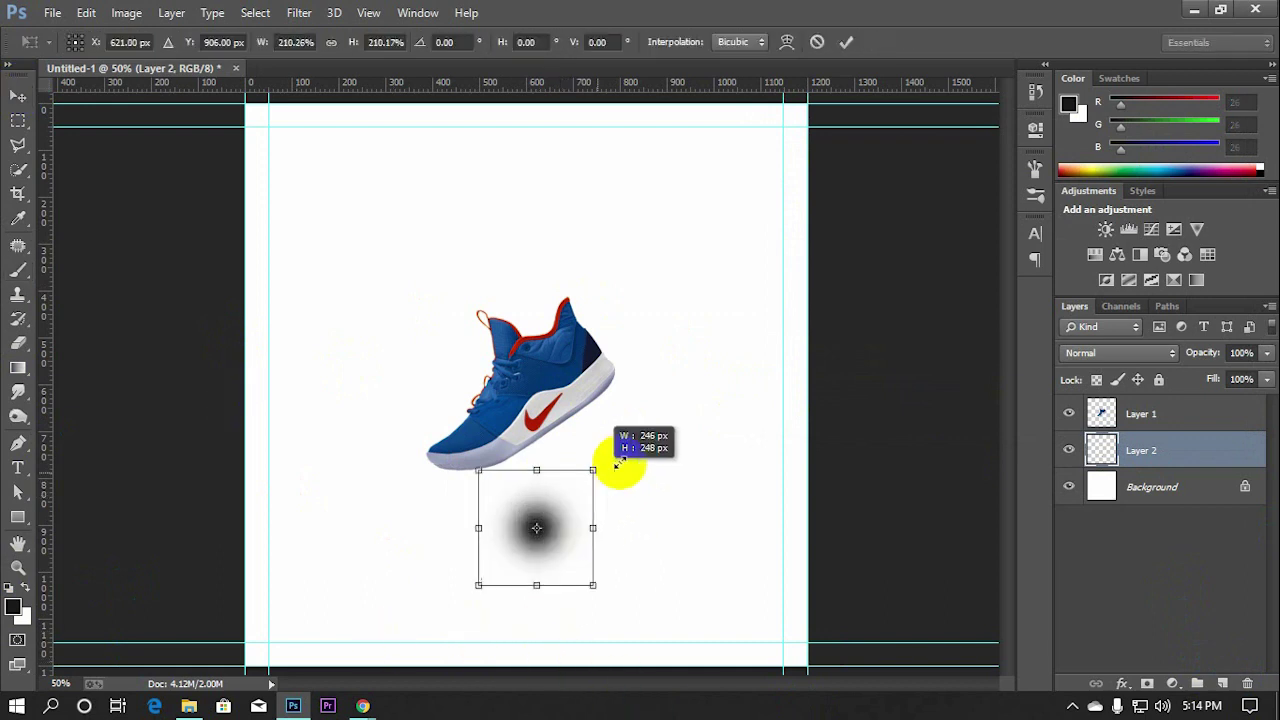
left_click_drag(540, 611, 552, 462)
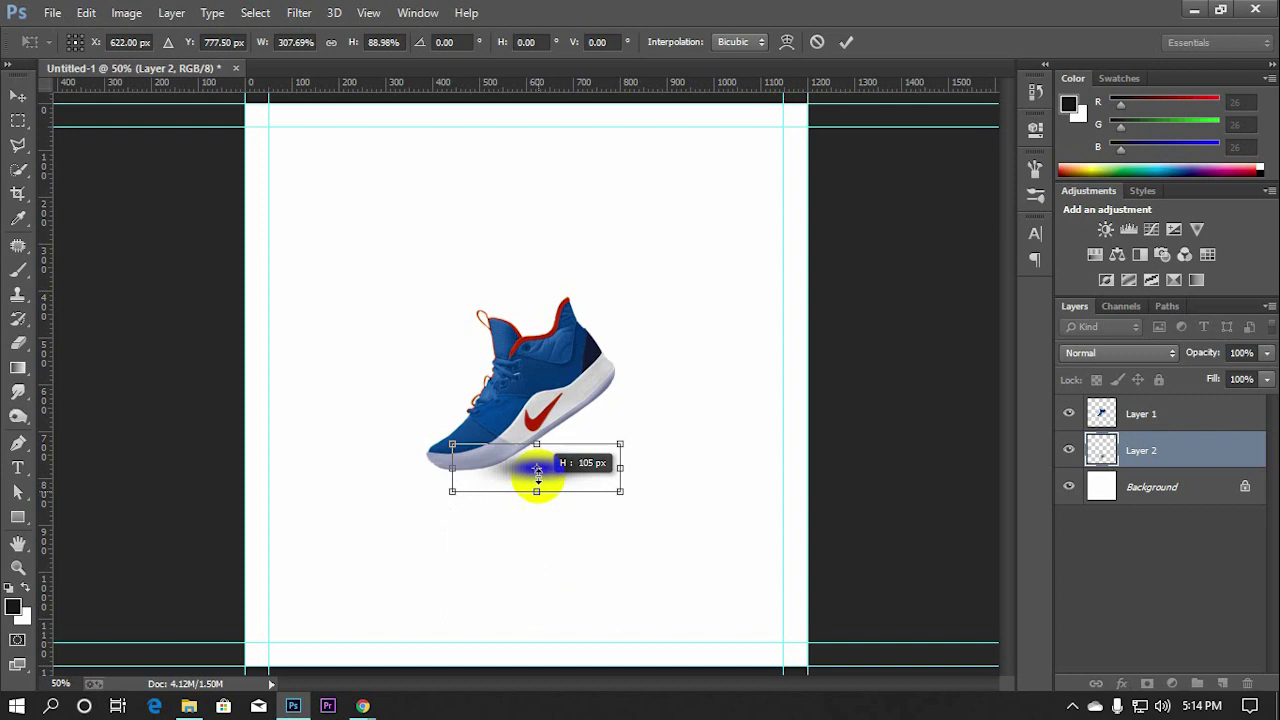
left_click_drag(553, 458, 487, 475)
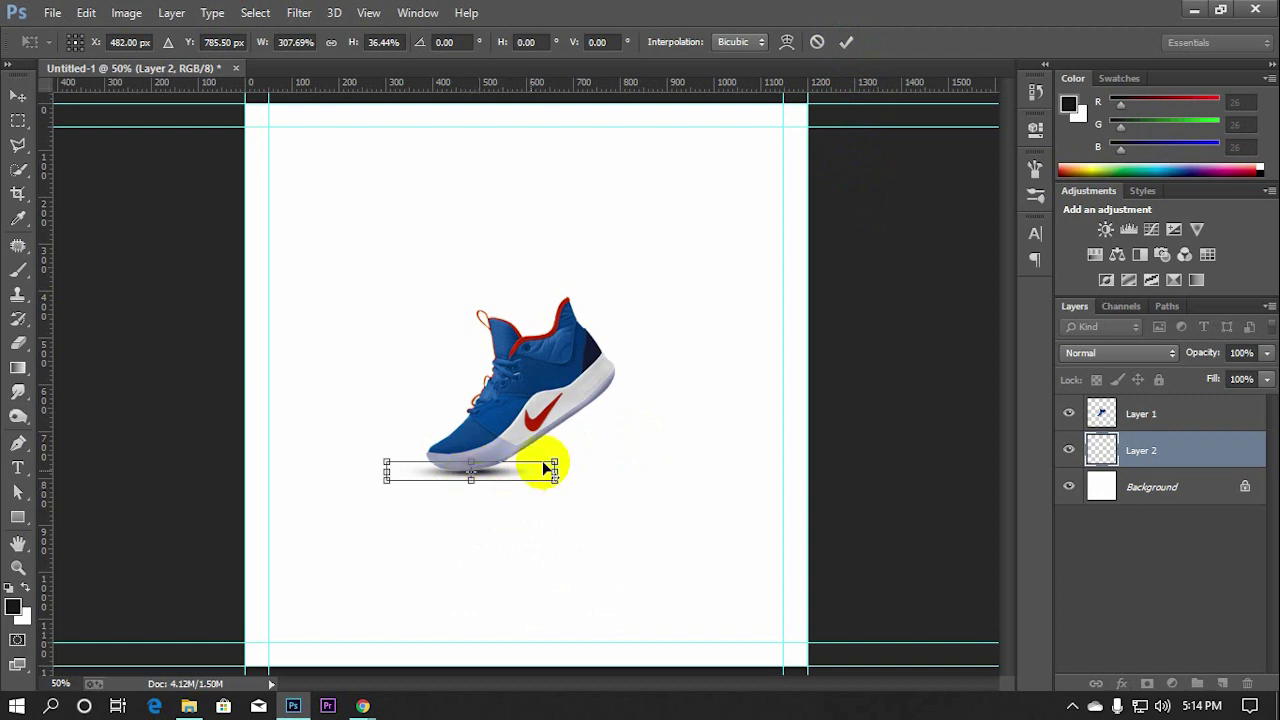
left_click_drag(563, 457, 575, 450)
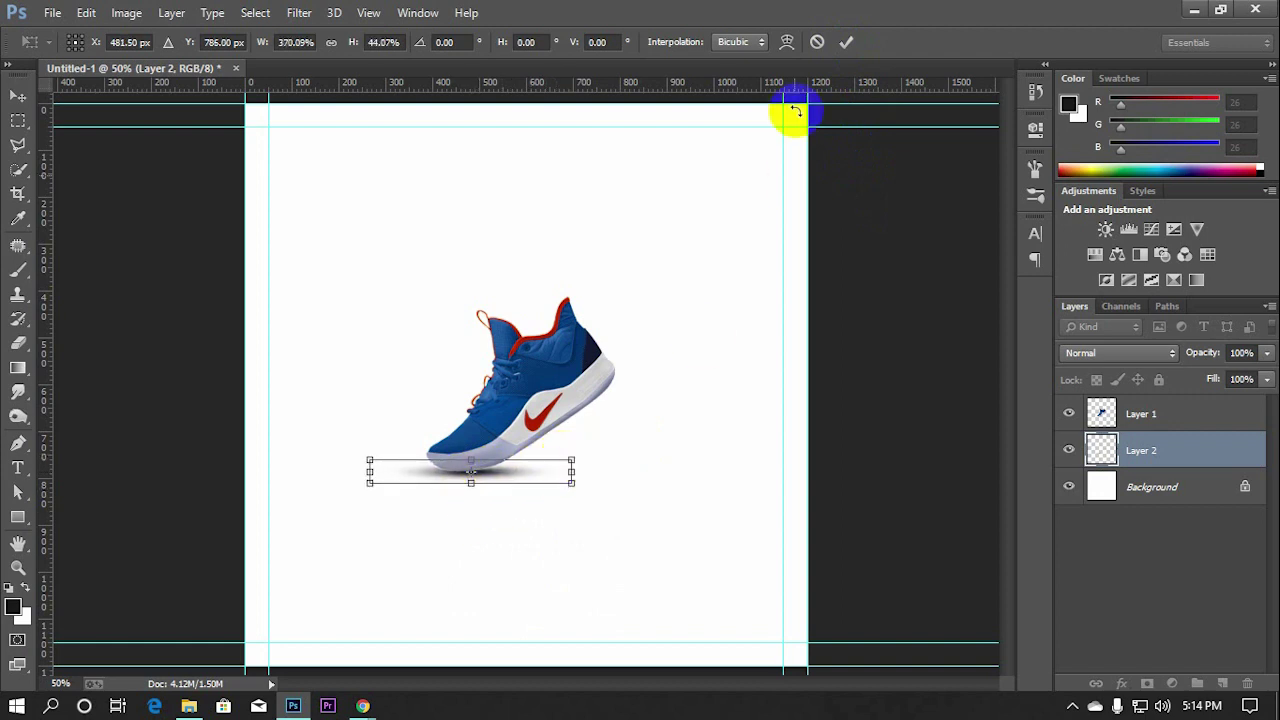
left_click(846, 42)
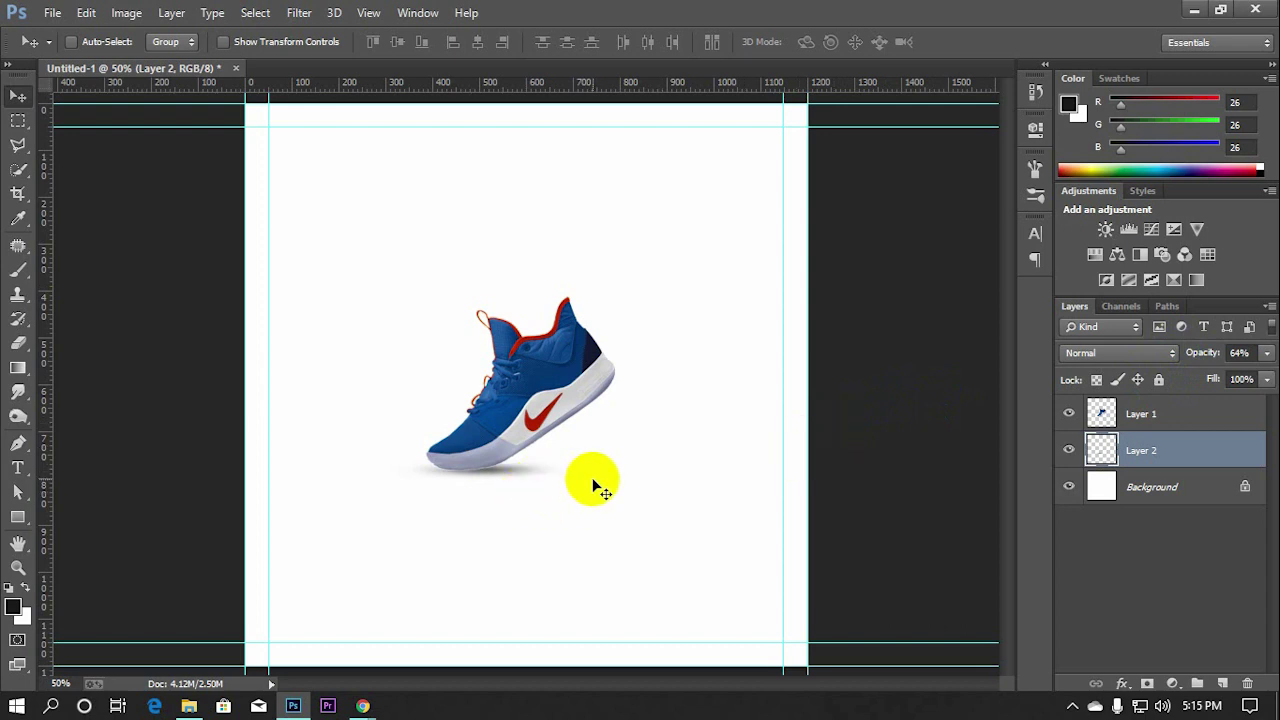
type("64")
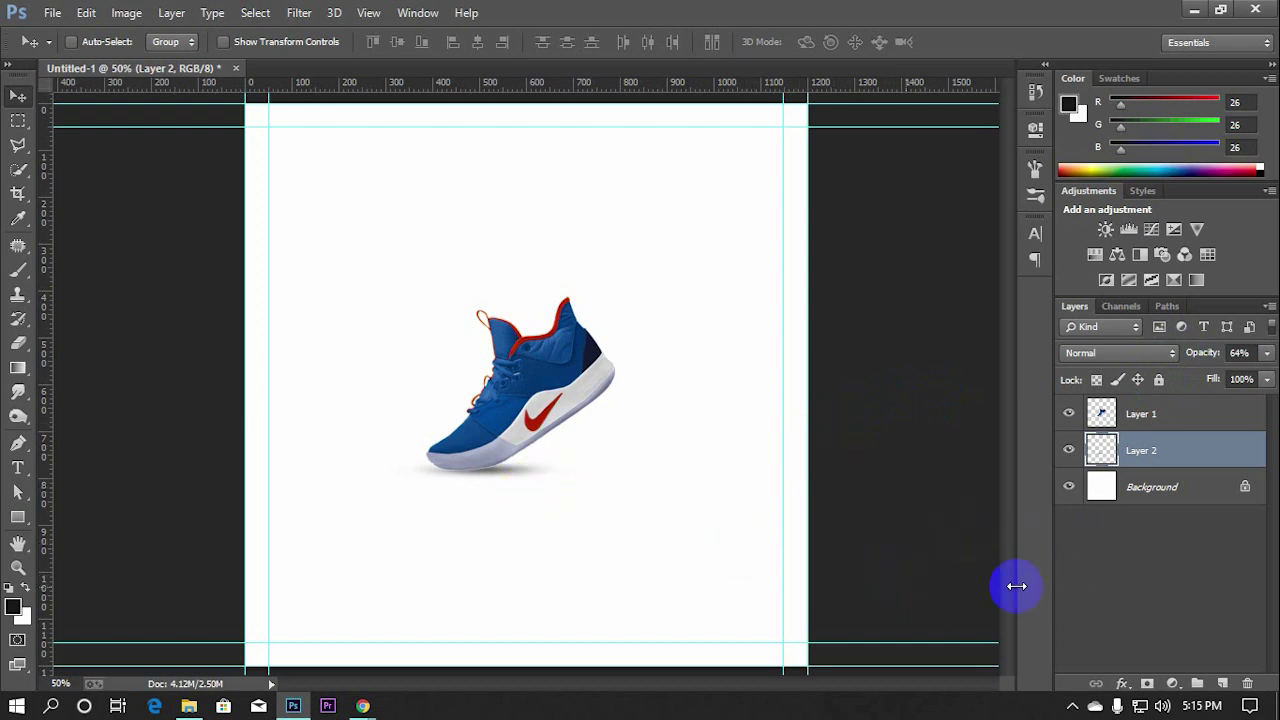
Draw a black circle beside the shoe with the Ellipse Tool
left_click(1149, 493)
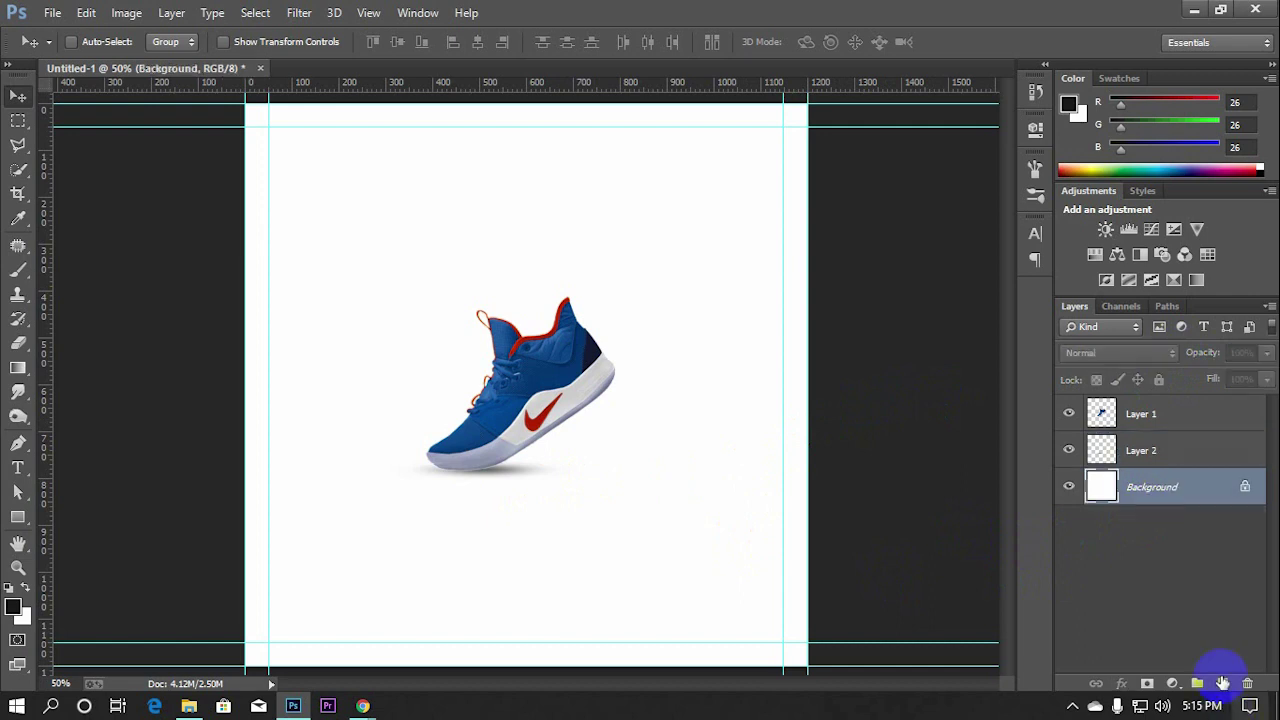
left_click(1222, 684)
left_click(17, 517)
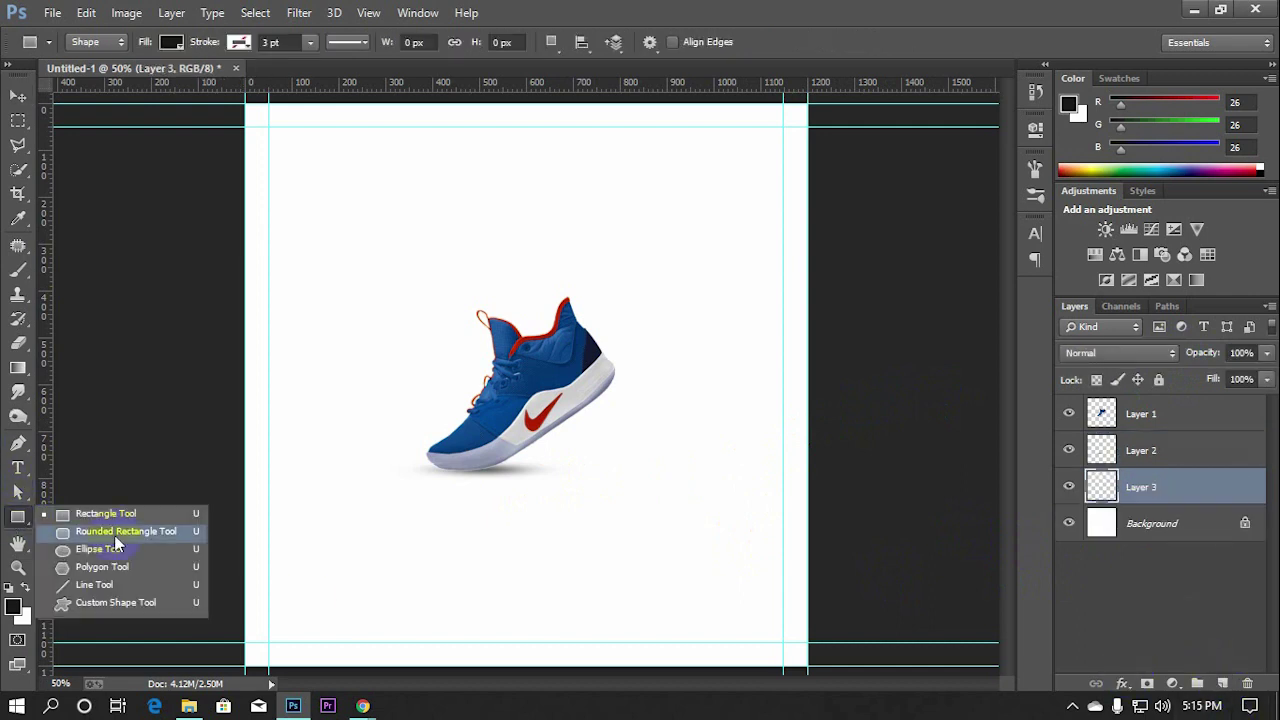
left_click(97, 550)
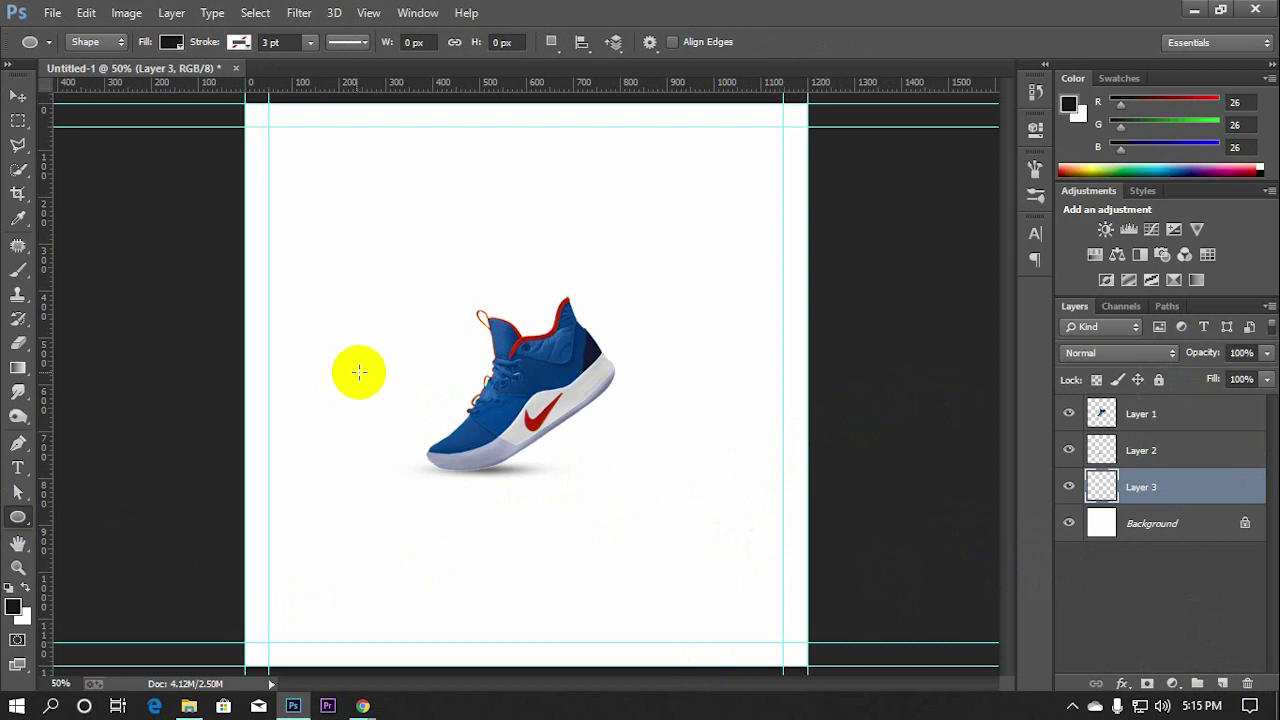
left_click_drag(363, 377, 592, 543)
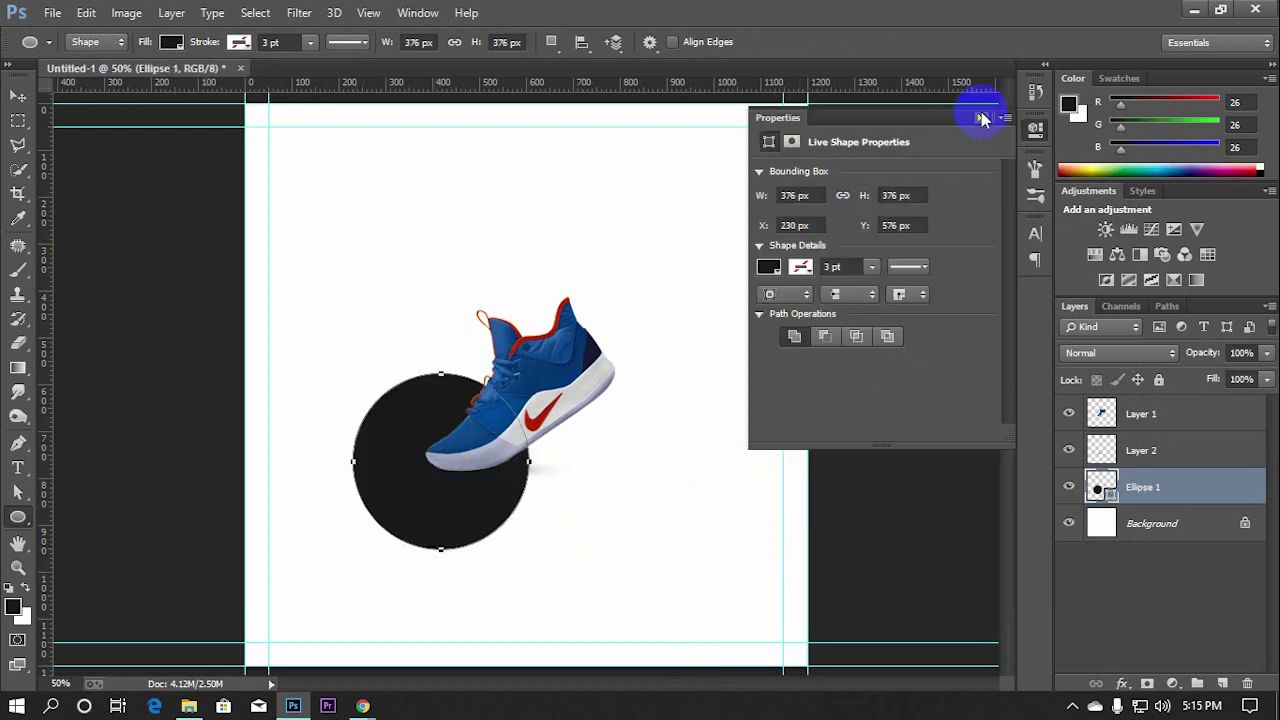
left_click(982, 118)
Flatten and slightly widen the circle into a shadow ellipse under the shoe
left_click(18, 95)
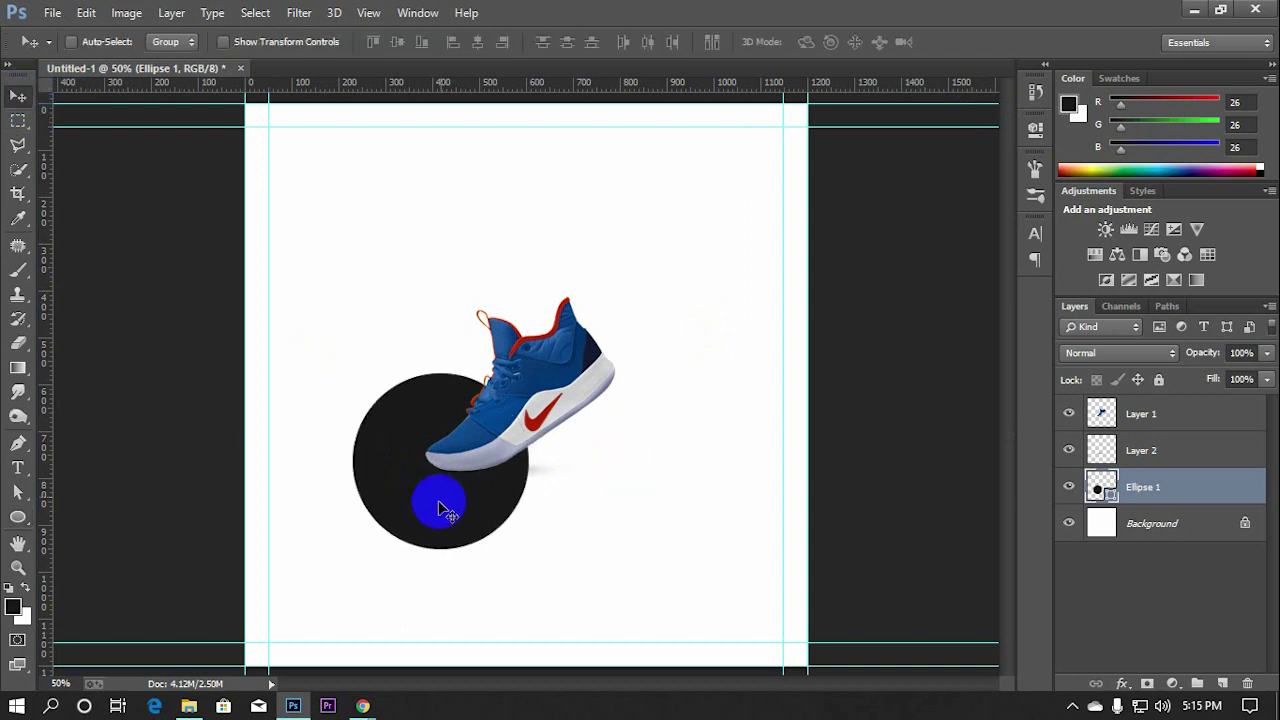
mouse_move(446, 512)
left_mouse_down()
mouse_move(388, 313)
mouse_move(400, 194)
mouse_move(355, 415)
mouse_move(535, 548)
left_mouse_up()
key("ctrl+t")
left_click(845, 42)
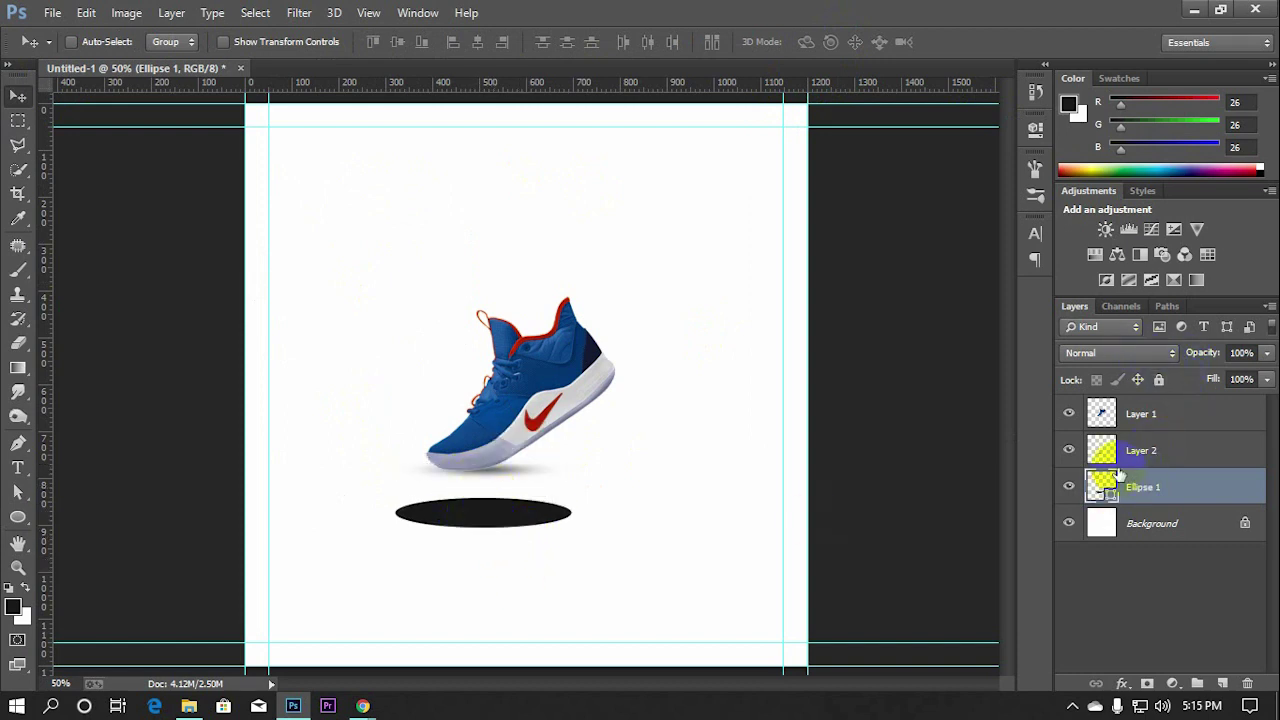
key("ctrl+t")
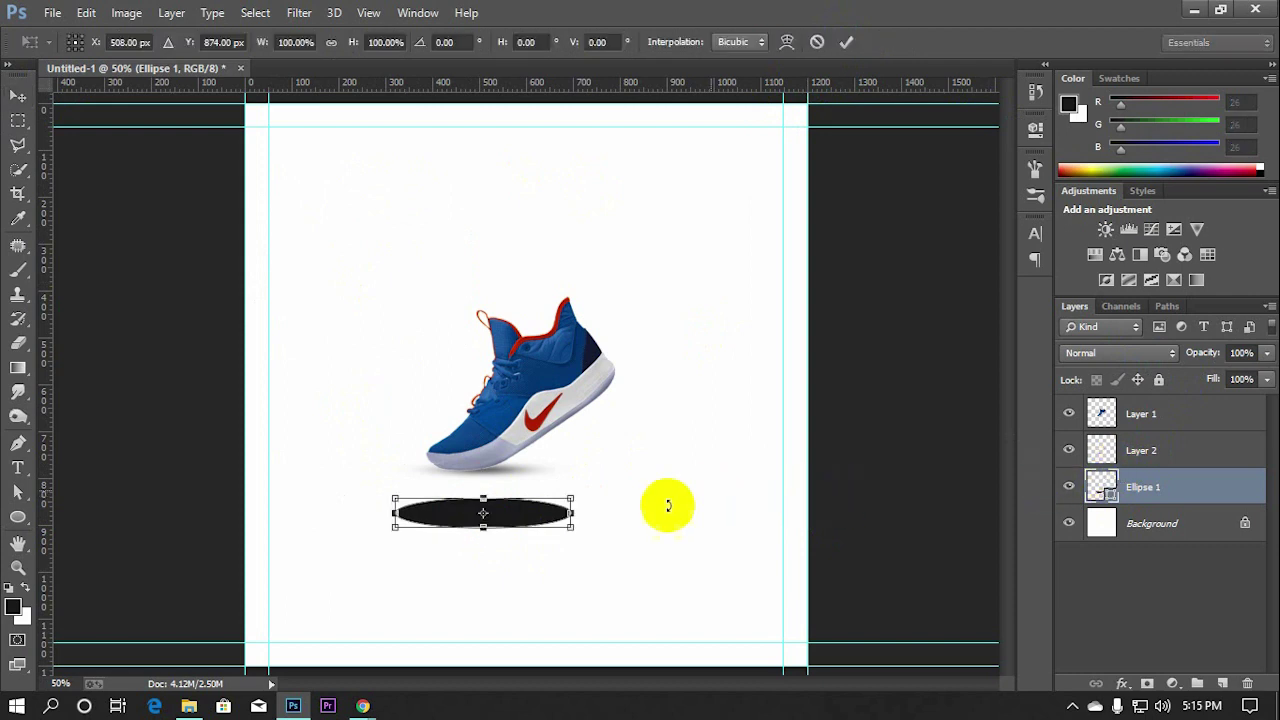
left_click_drag(575, 497, 582, 496)
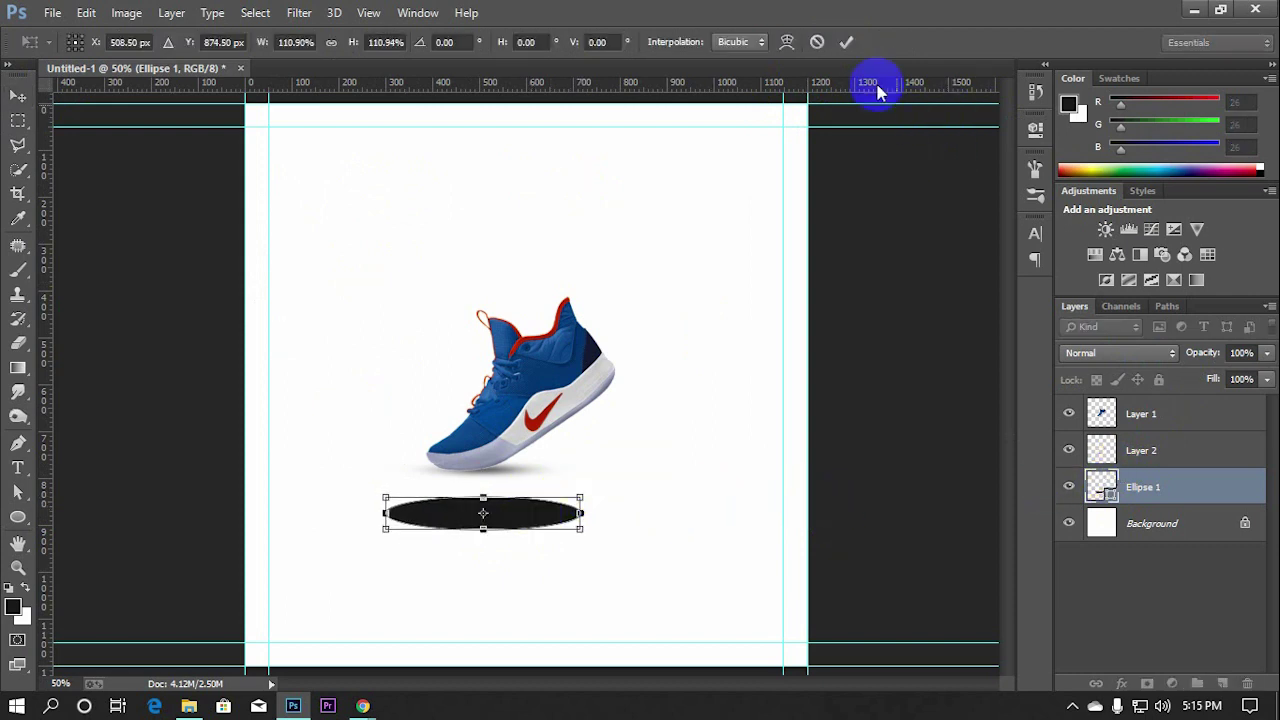
left_click(846, 41)
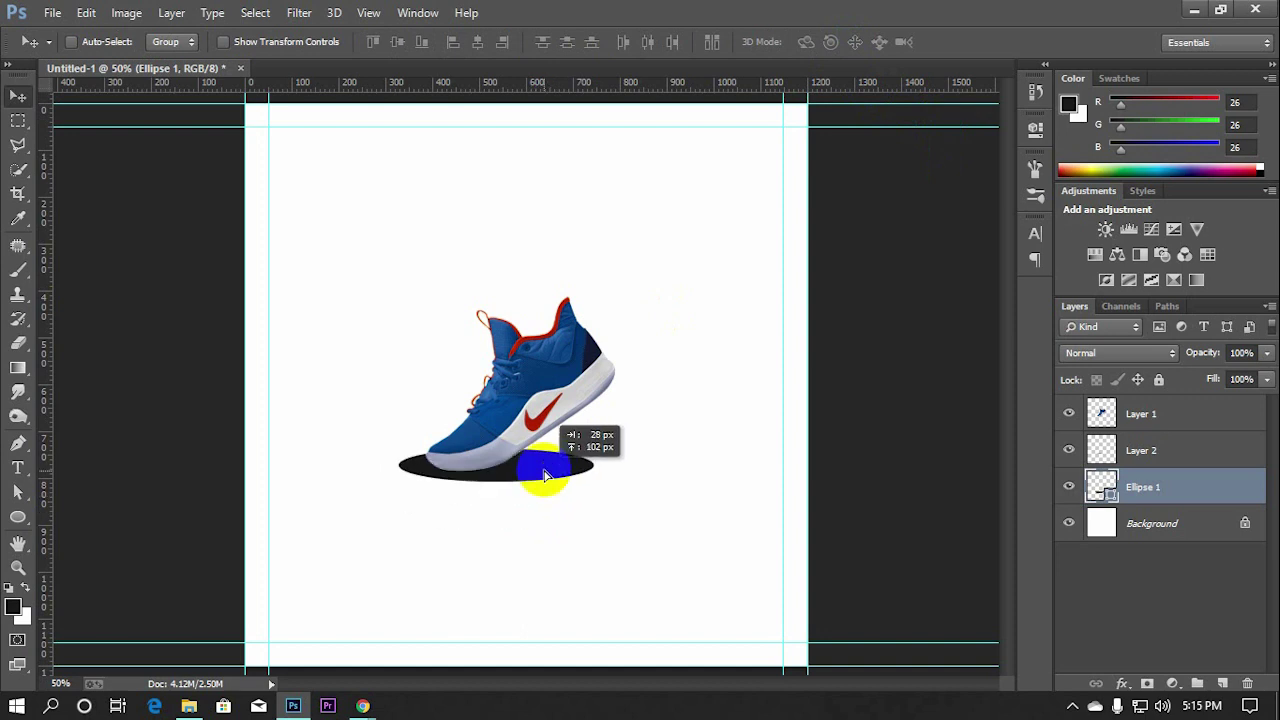
Move the ellipse under the shoe and fill it light grey (dedede)
left_click_drag(560, 497, 573, 495)
double_click(1102, 487)
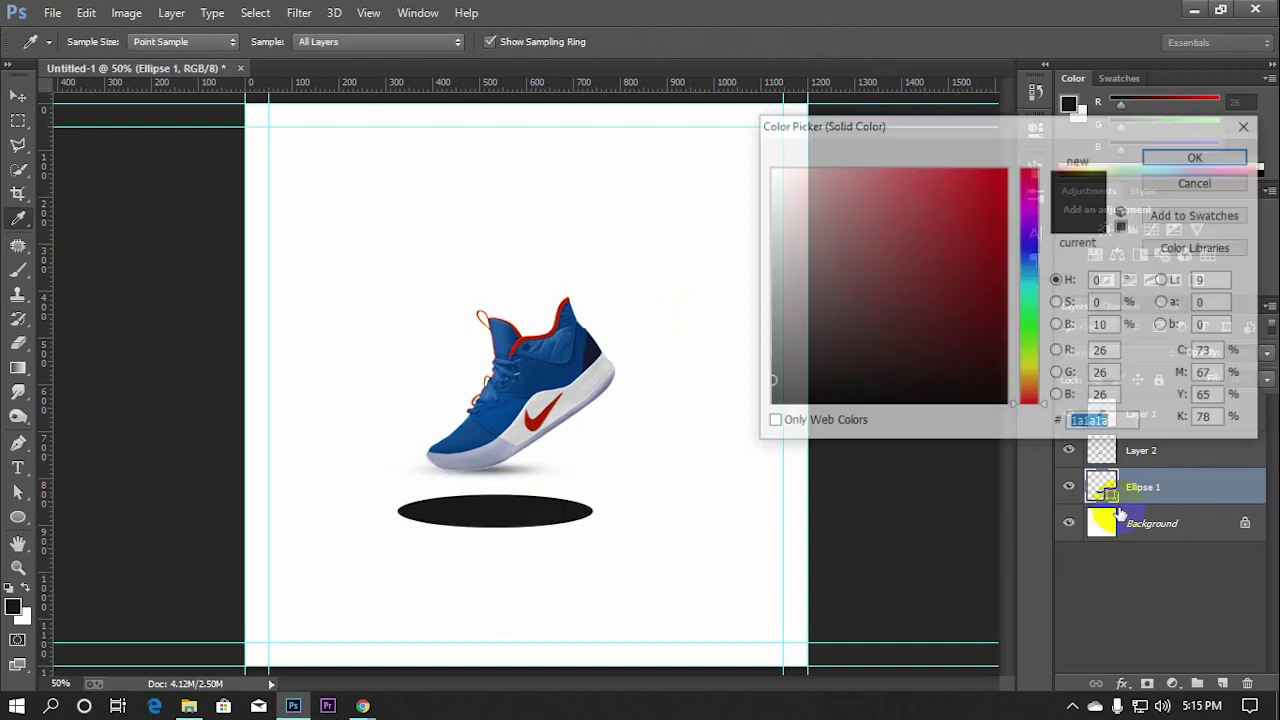
left_click_drag(768, 318, 760, 273)
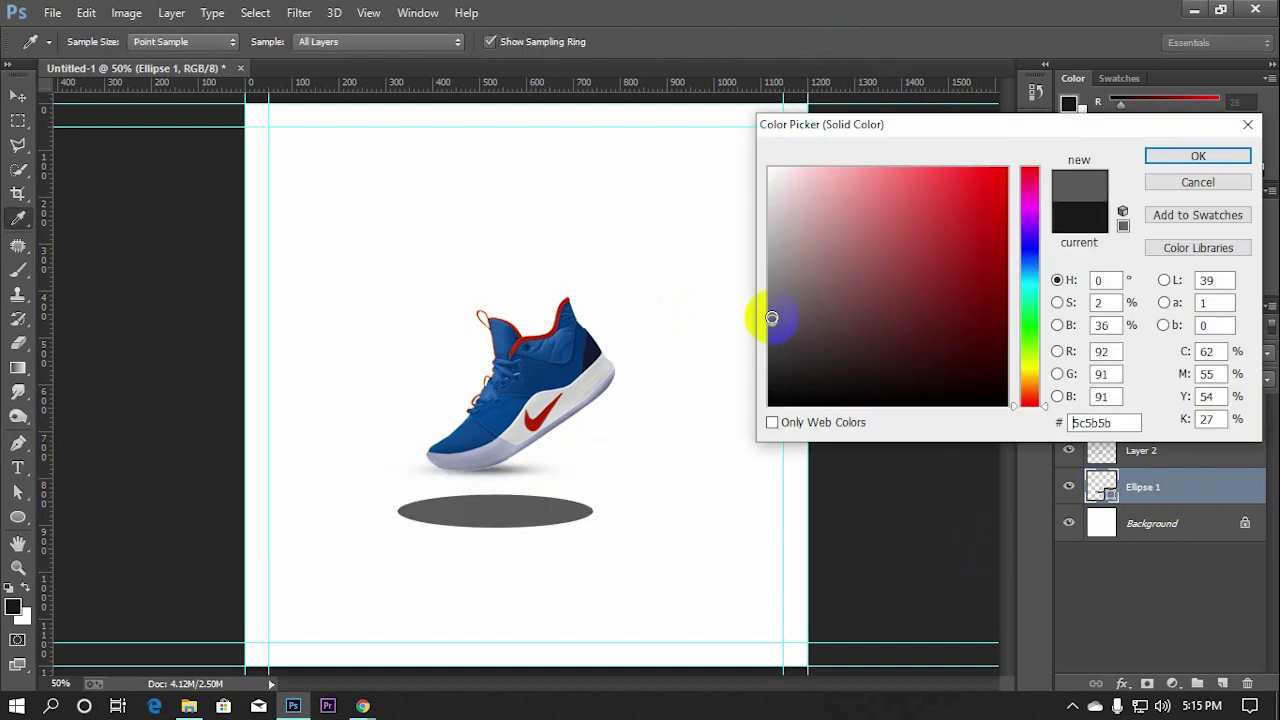
left_click(771, 194)
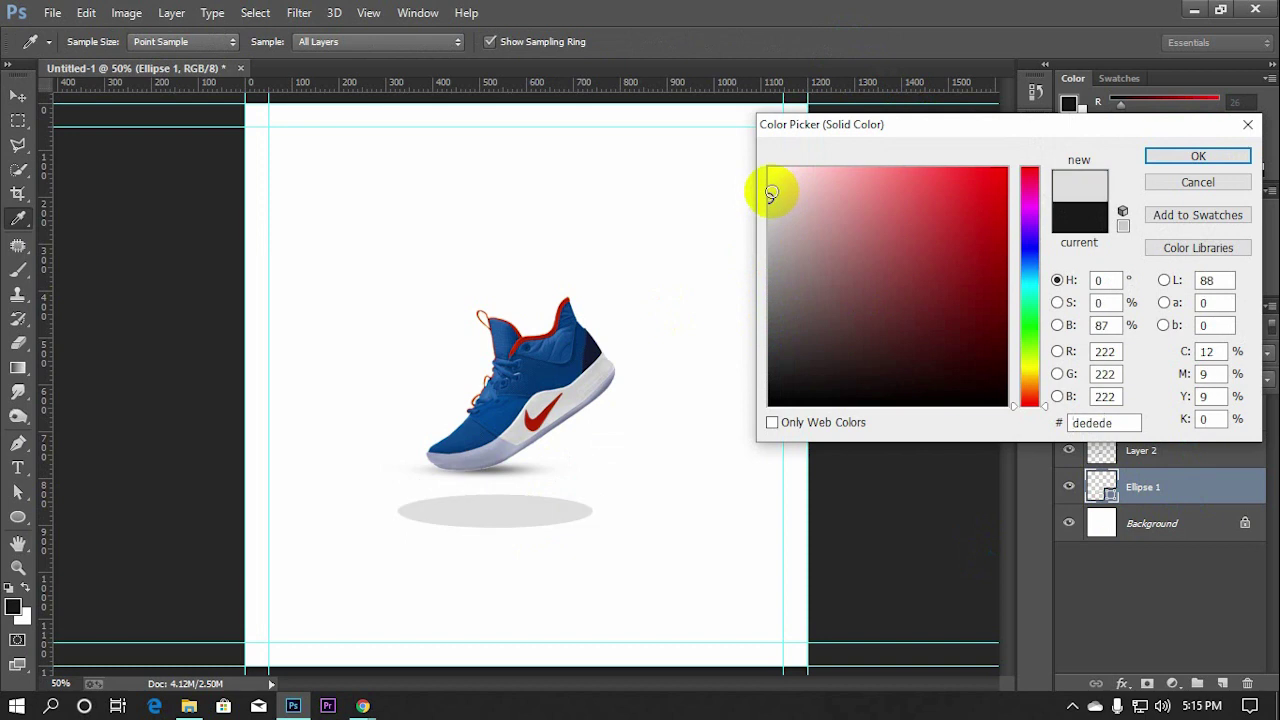
left_click(1170, 160)
key("v")
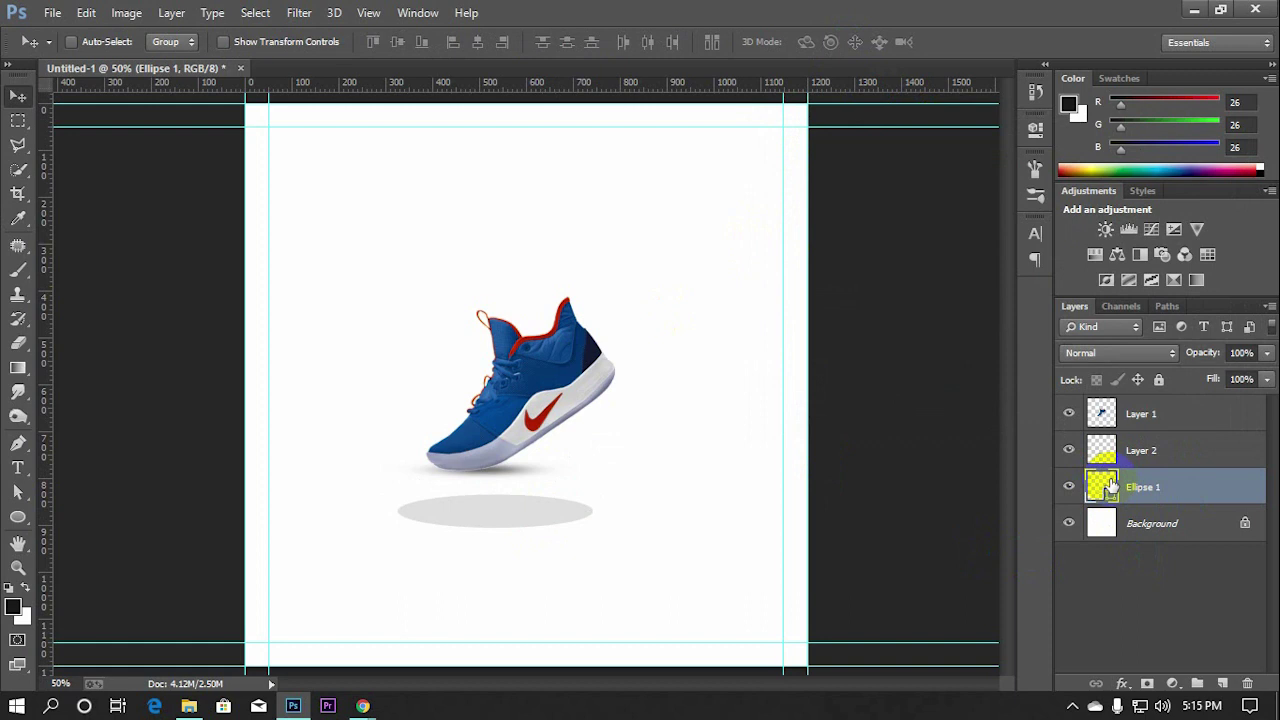
Duplicate the grey ellipse below the original and scale the copy up to about 120%
key("ctrl+j")
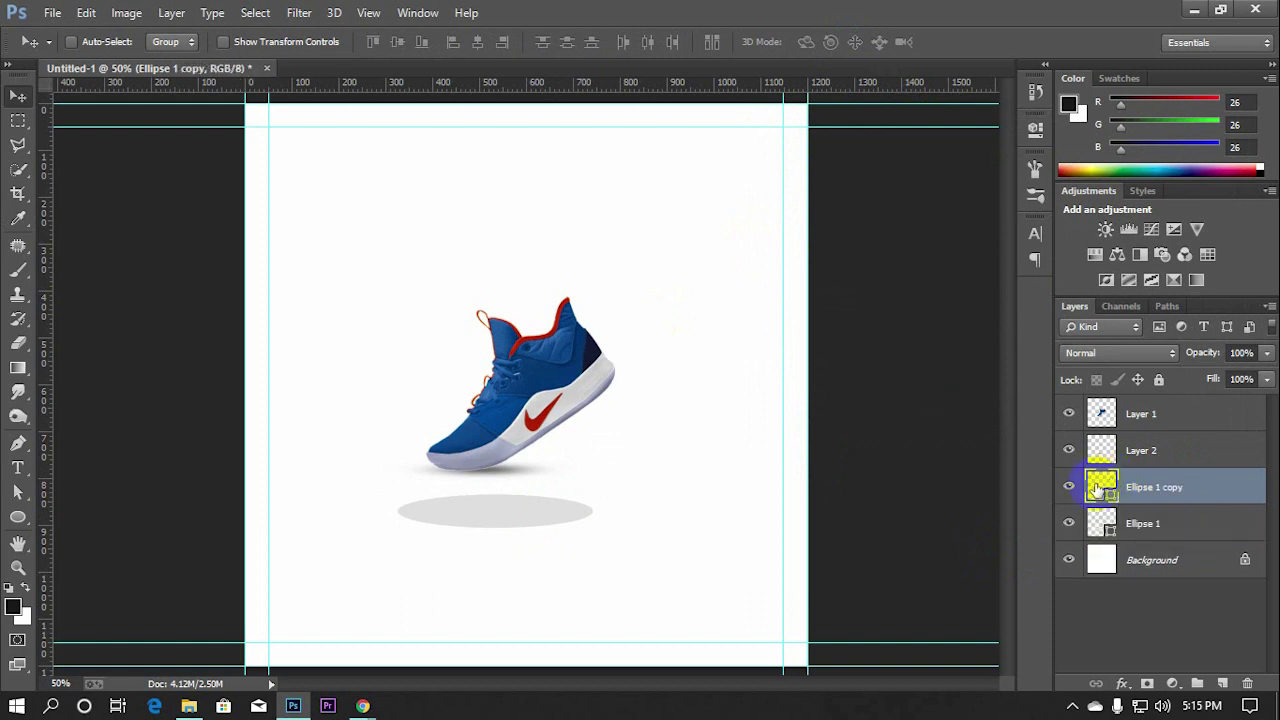
left_click_drag(1120, 487, 1118, 537)
left_click(1104, 497)
left_click(1107, 530)
key("ctrl+t")
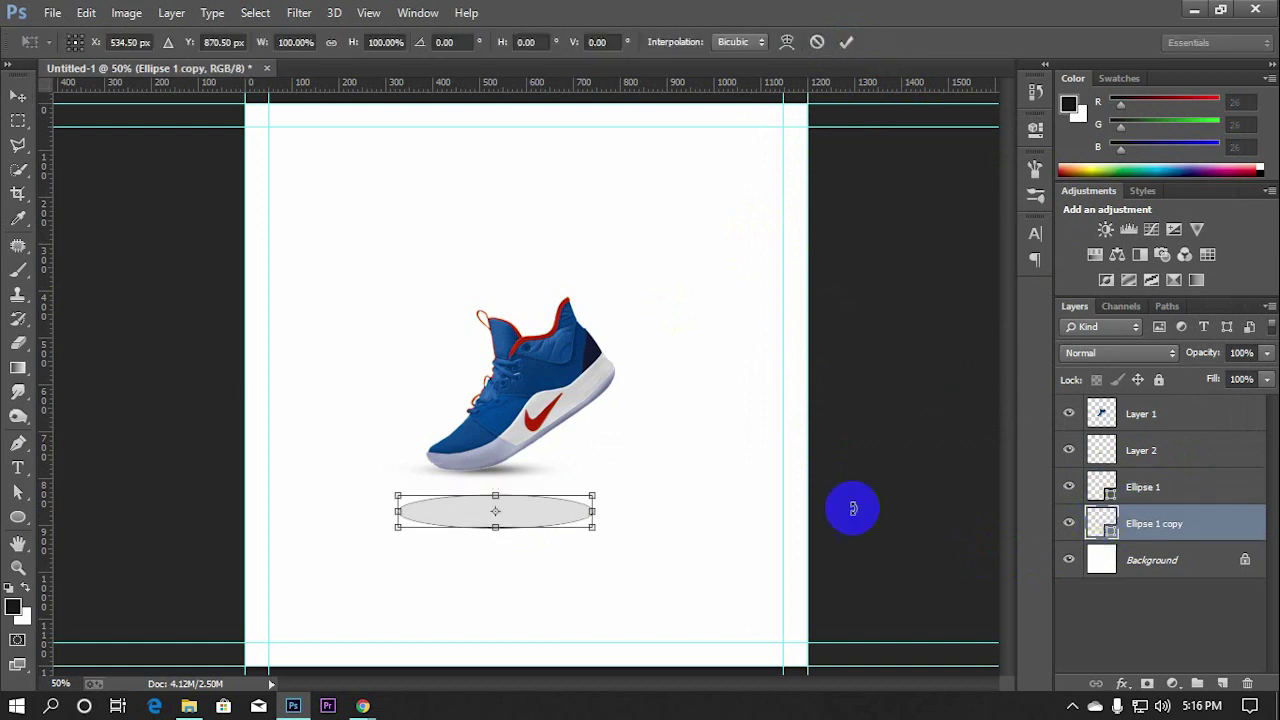
left_click_drag(594, 493, 613, 489)
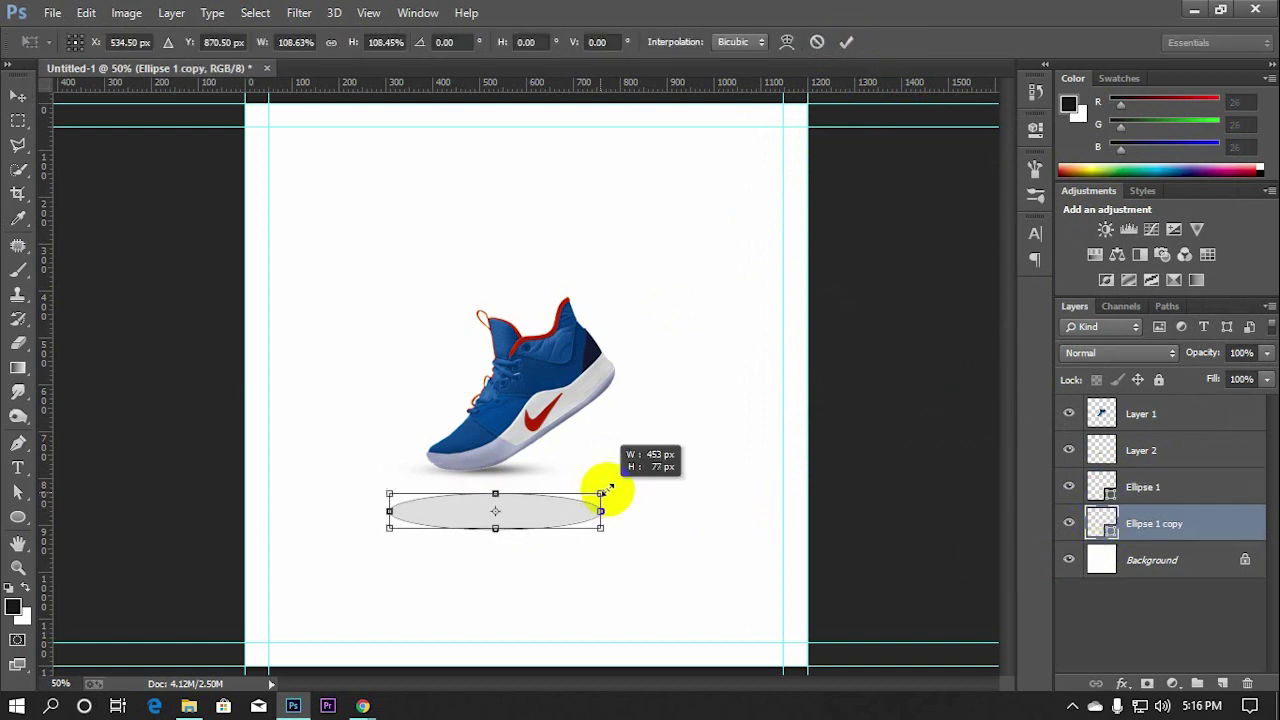
left_click(846, 41)
Fill Ellipse 1 white so the grey copy shows as a ring
double_click(1101, 487)
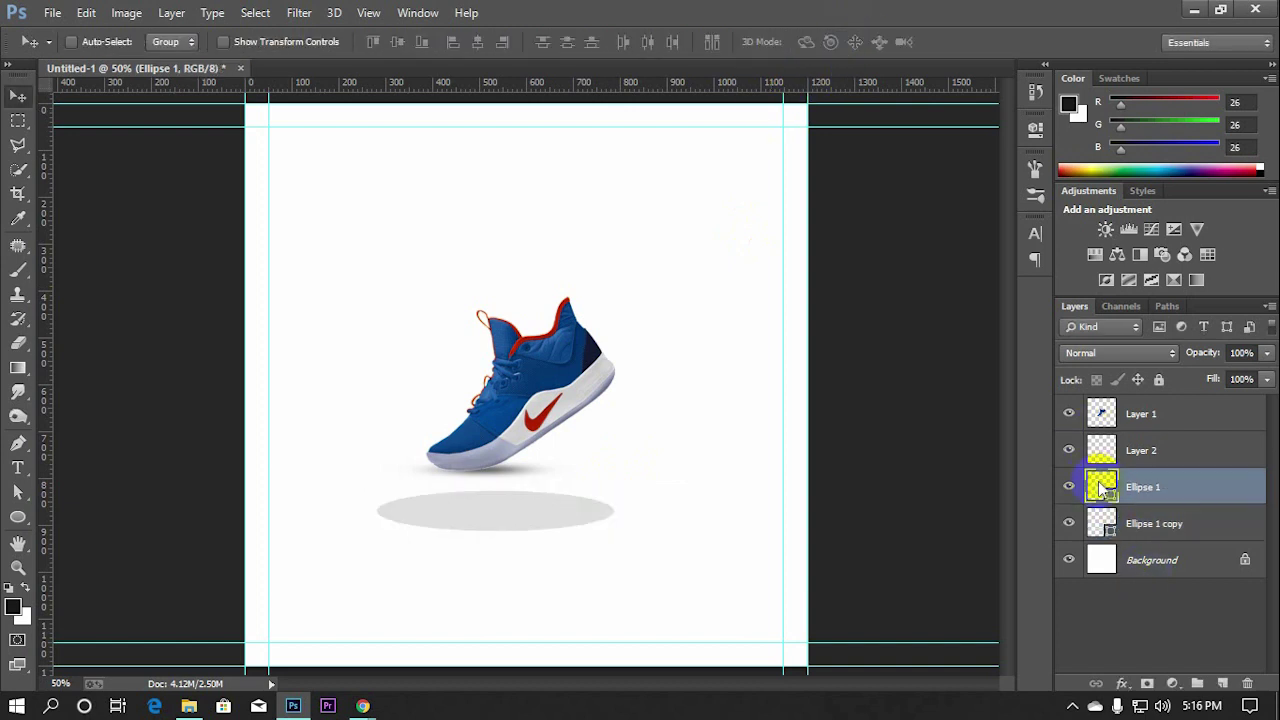
left_click_drag(720, 130, 730, 243)
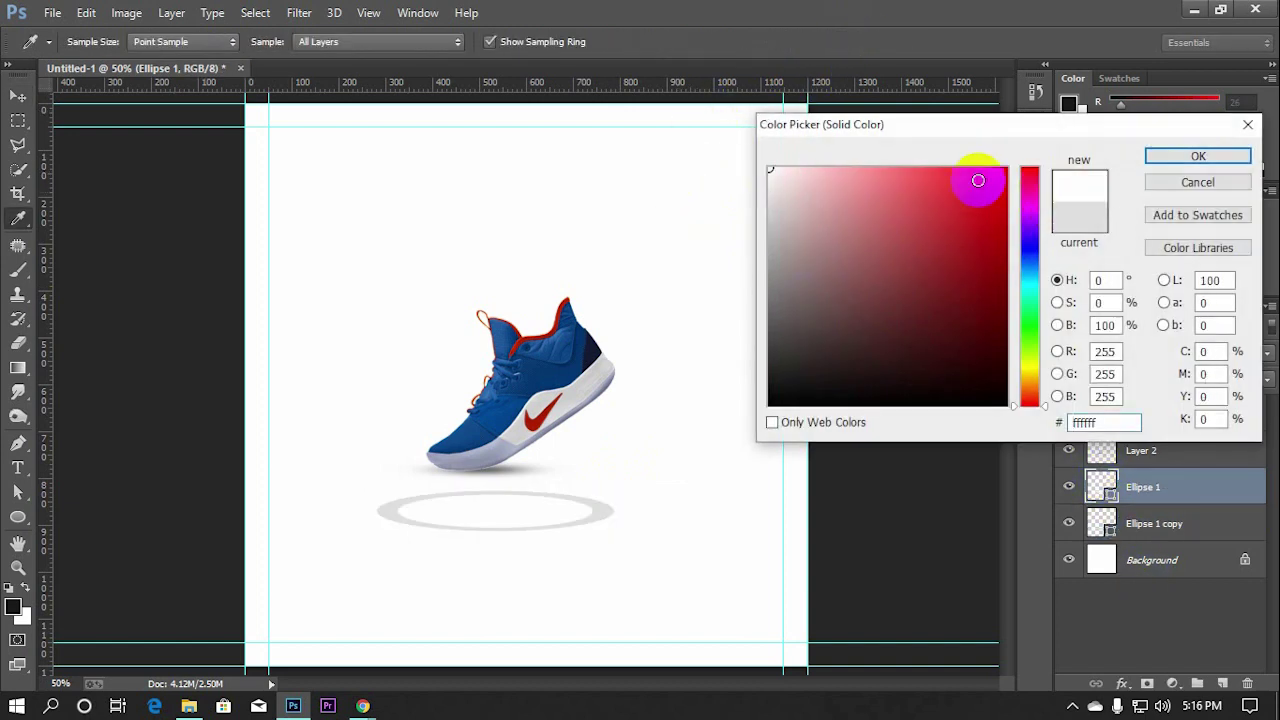
left_click(1182, 157)
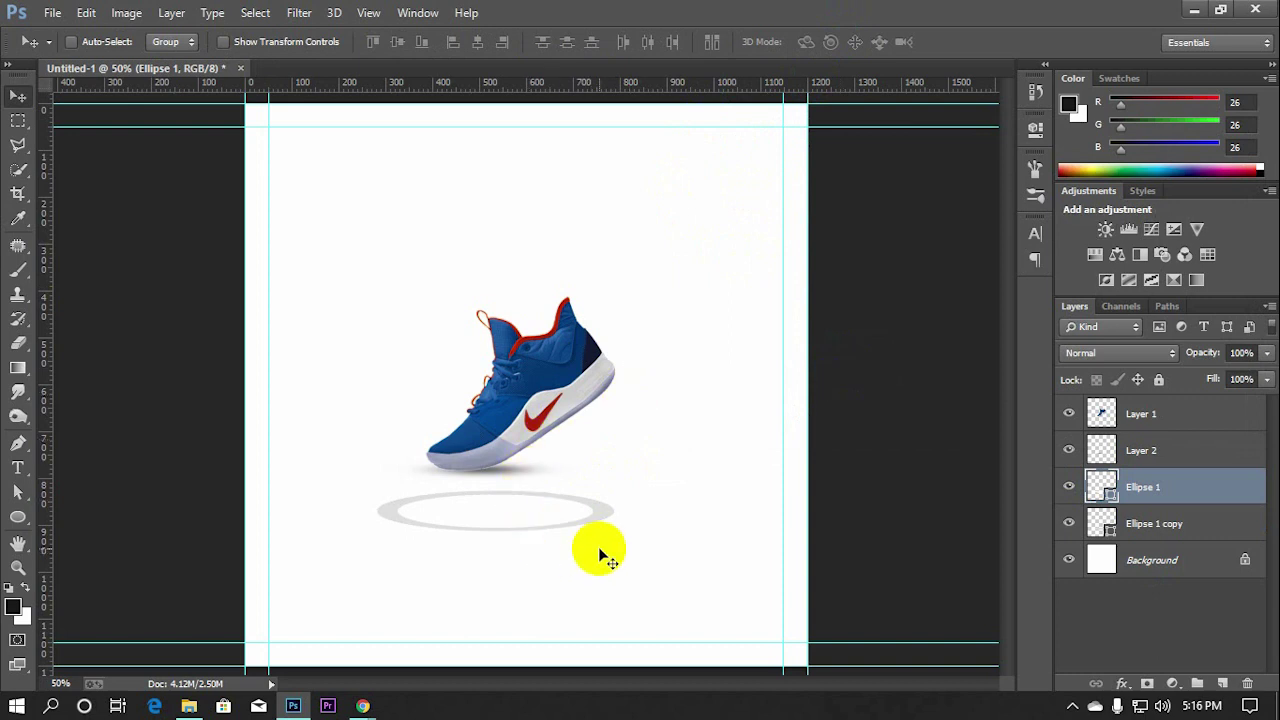
left_click_drag(600, 550, 468, 491)
key("ctrl+z")
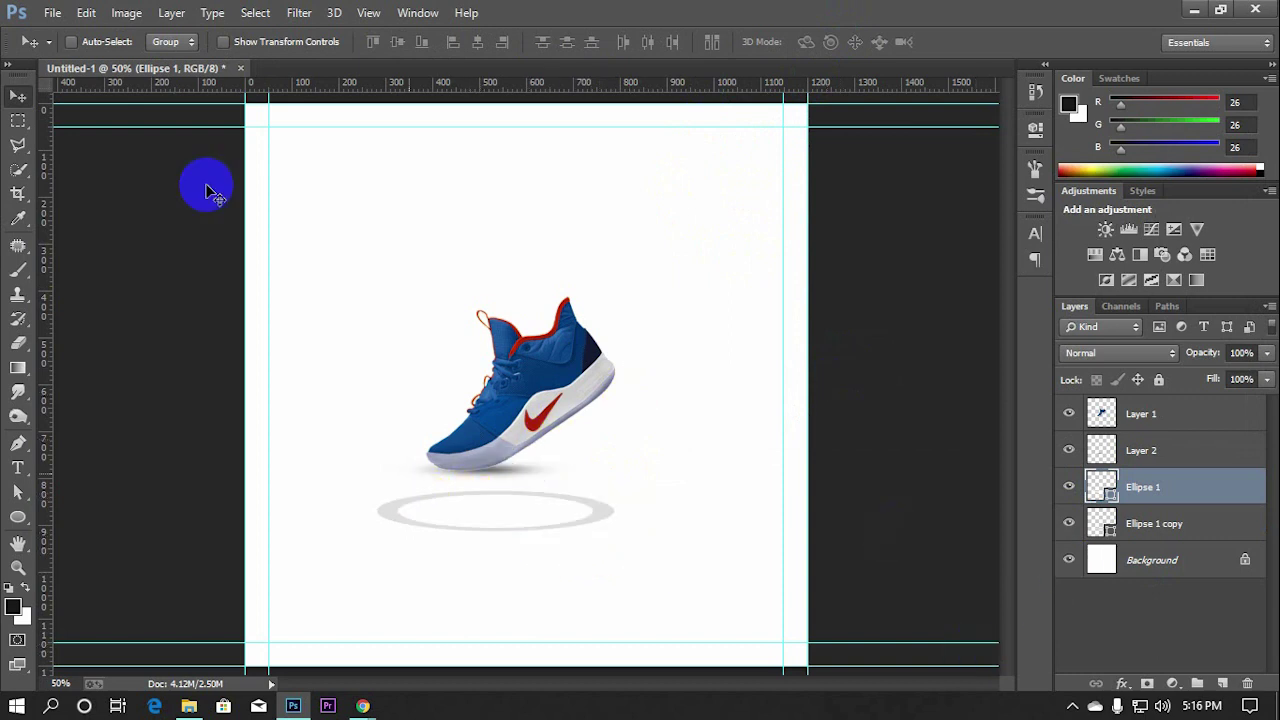
Scale both ellipses together to about 79% and move them under the shoe's sole
left_click(72, 42)
left_click_drag(540, 575, 495, 505)
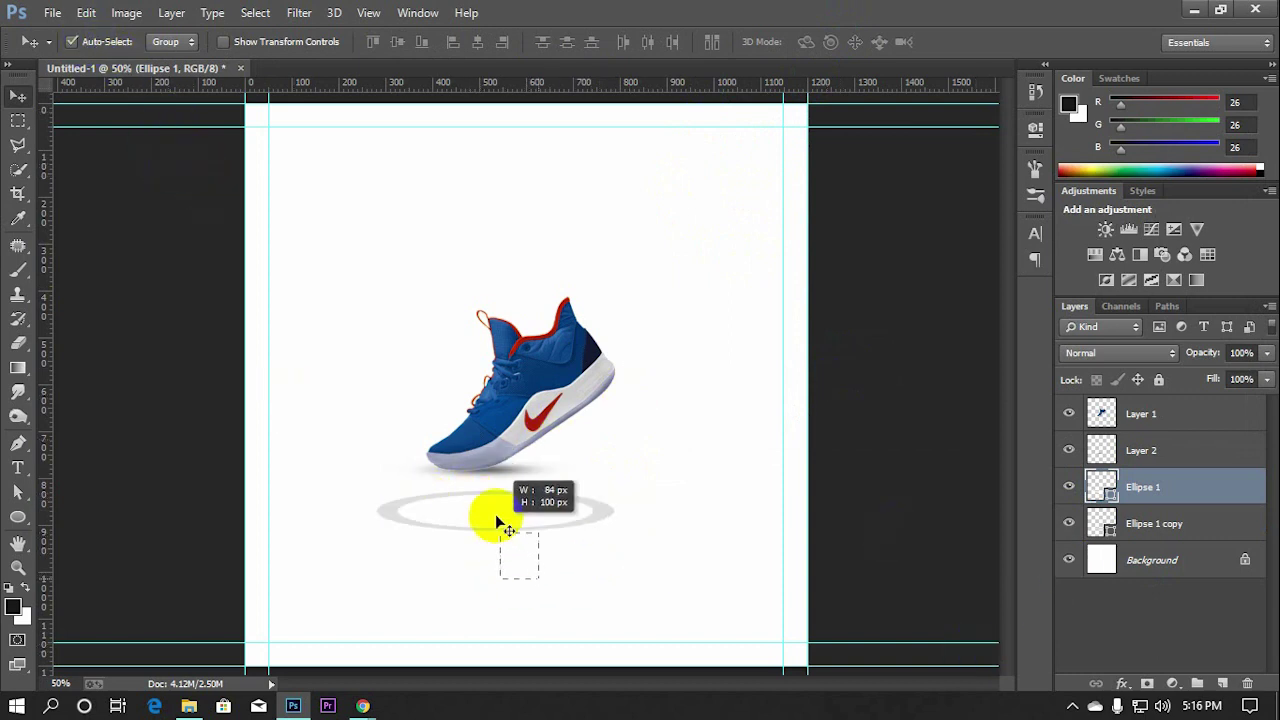
key("ctrl+t")
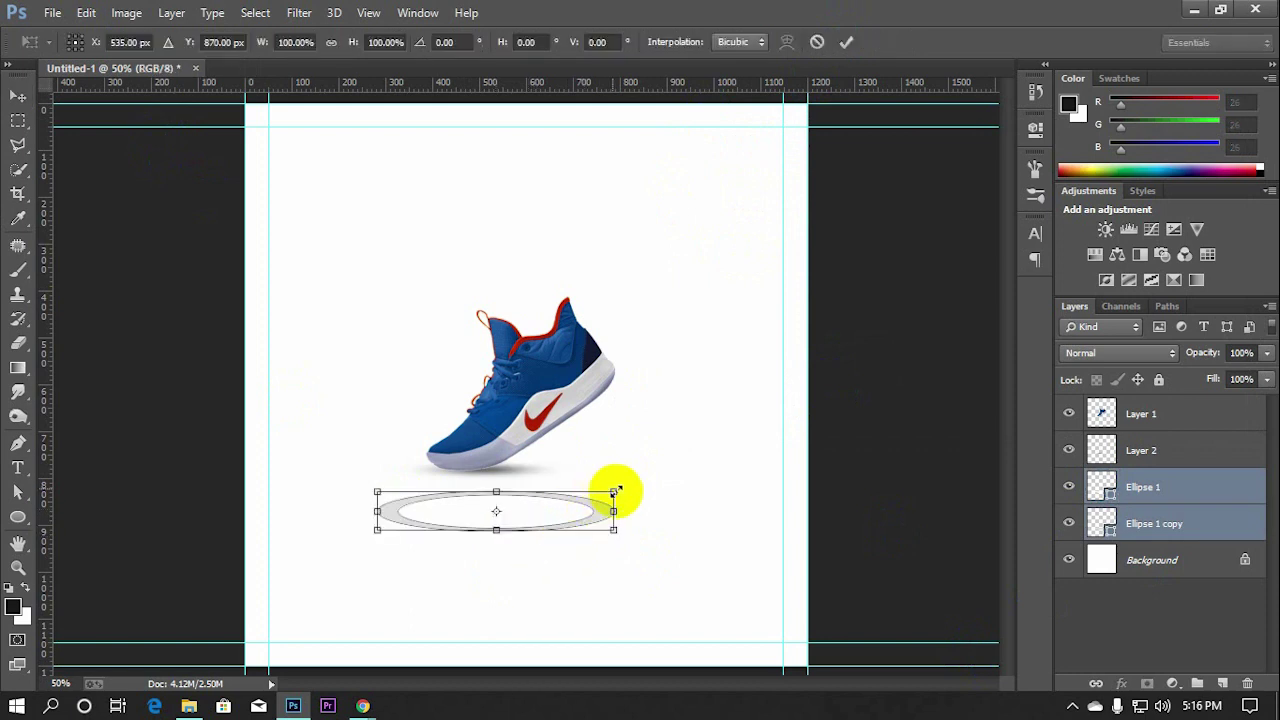
left_click_drag(613, 491, 588, 496)
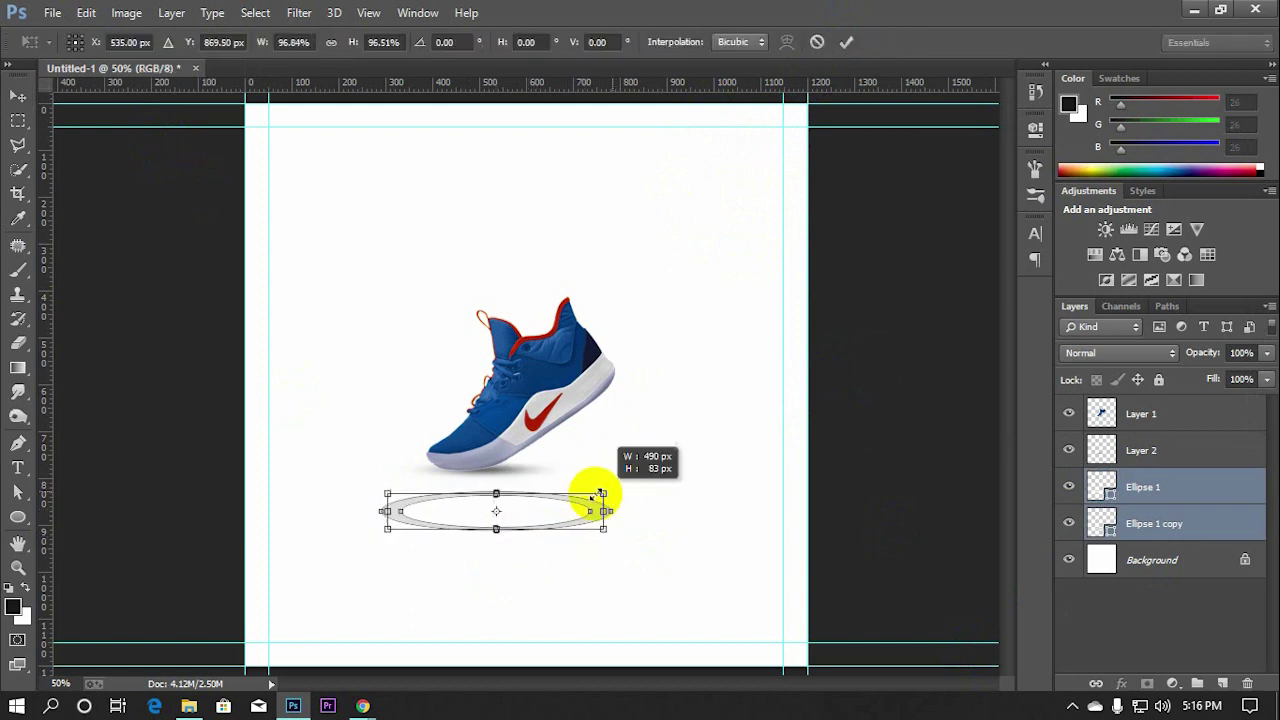
left_click(846, 42)
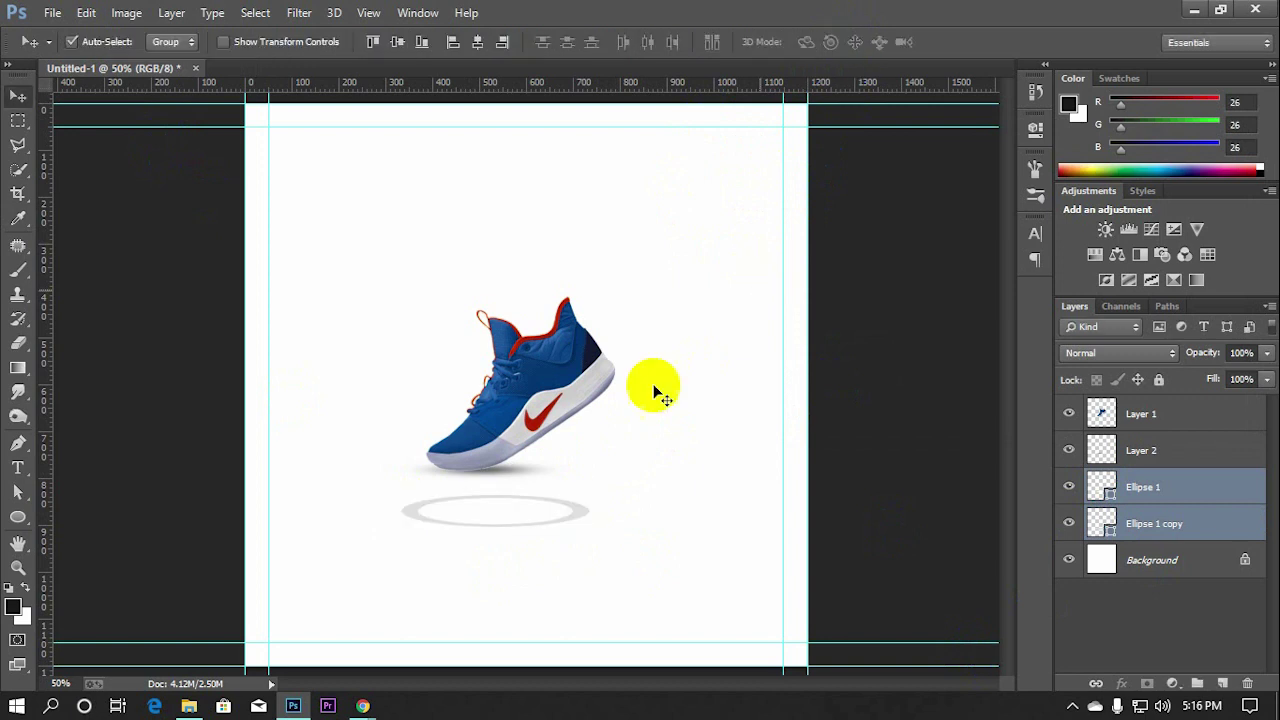
left_click_drag(535, 513, 522, 467)
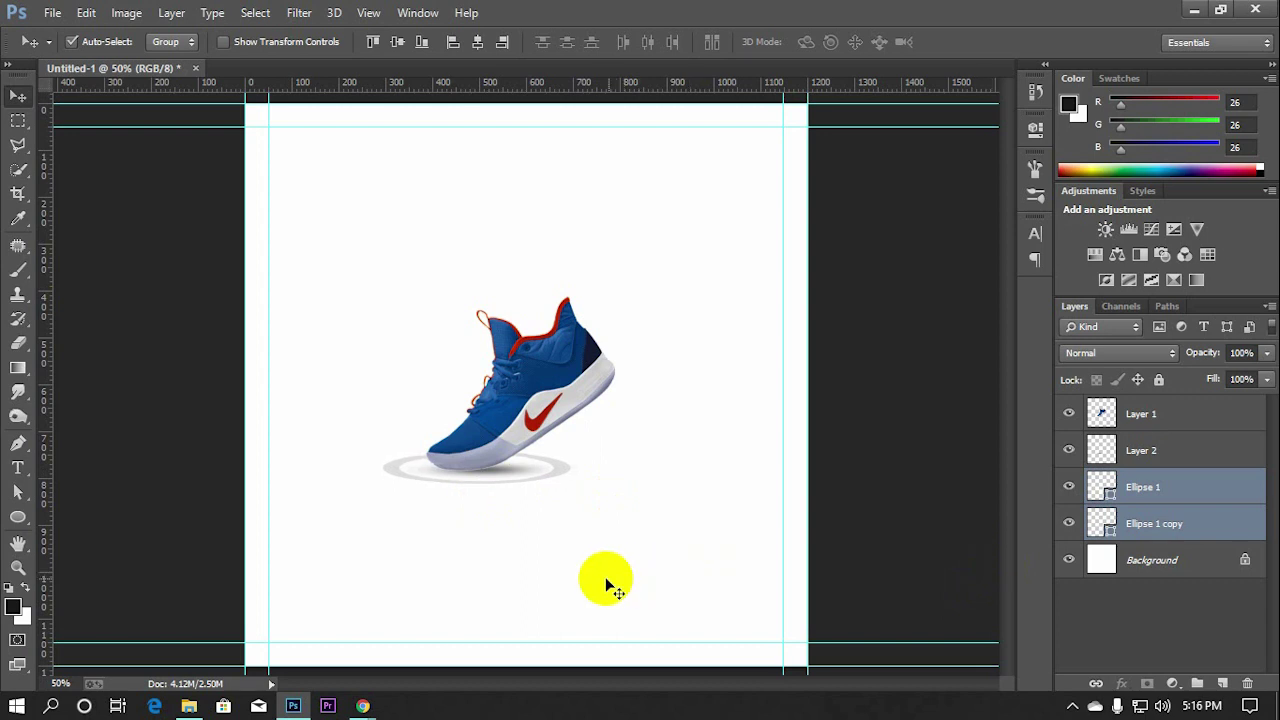
Select the shoe and its shadow together and nudge them right
left_click(909, 586)
left_click(1166, 523)
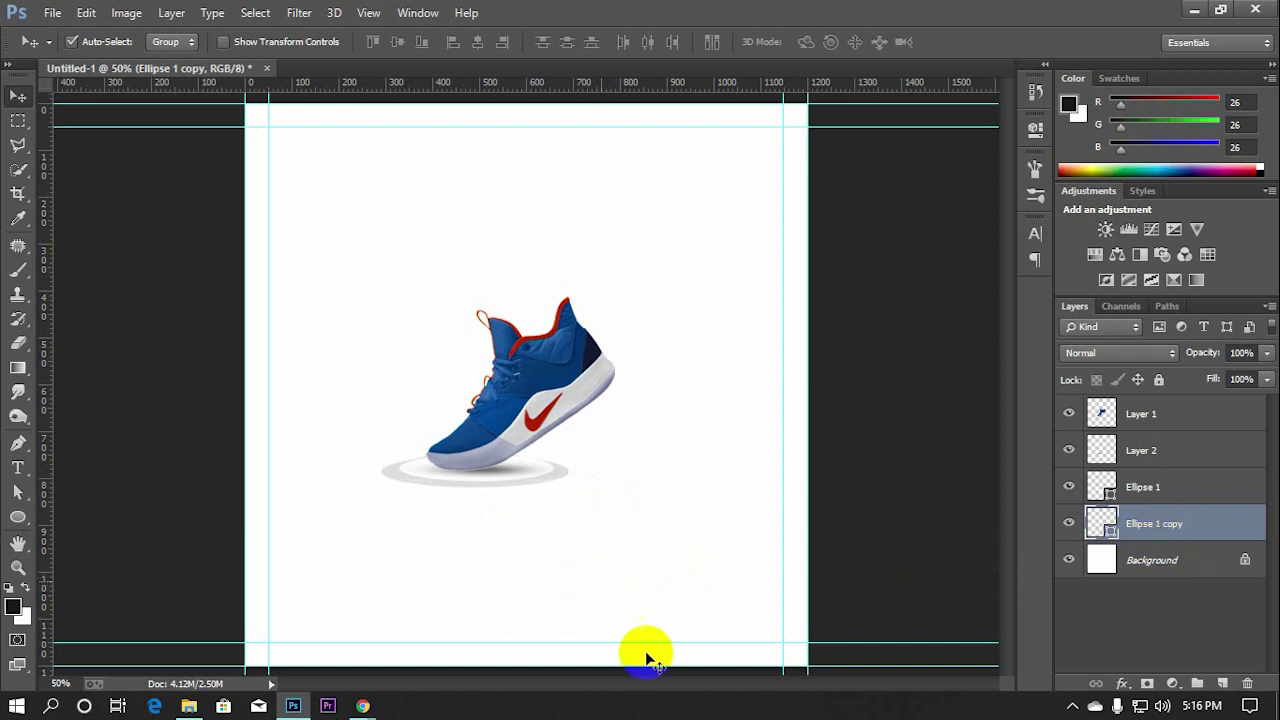
left_click(703, 677)
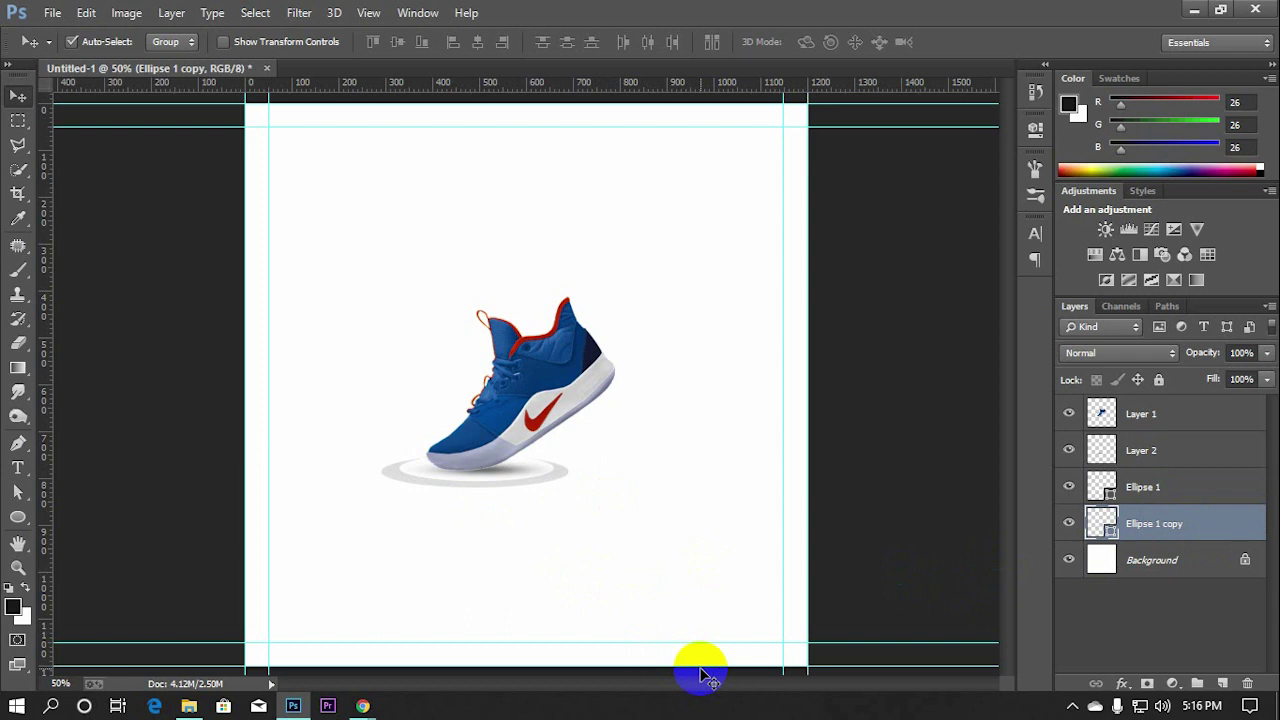
left_click_drag(383, 282, 628, 558)
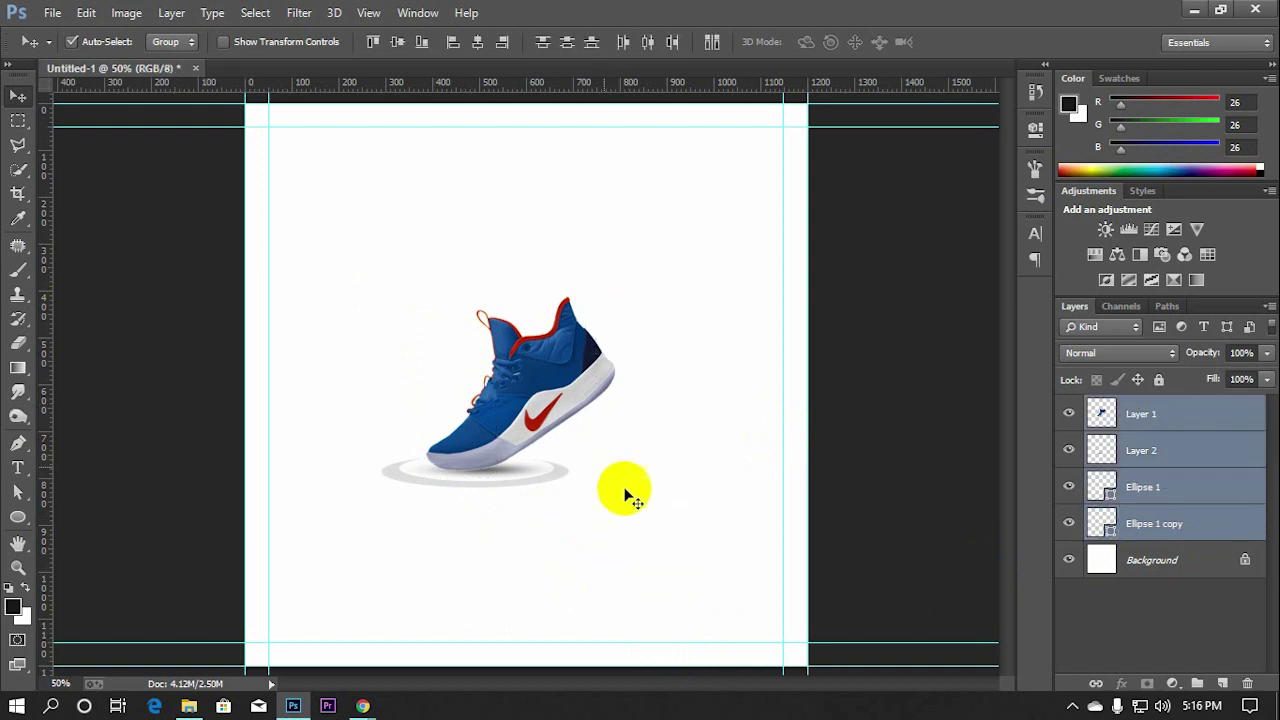
key("Right")
key("Right")
key("Right")
key("Right")
key("Right")
key("Right")
key("Right")
key("Right")
key("Right")
key("Right")
key("Right")
key("Right")
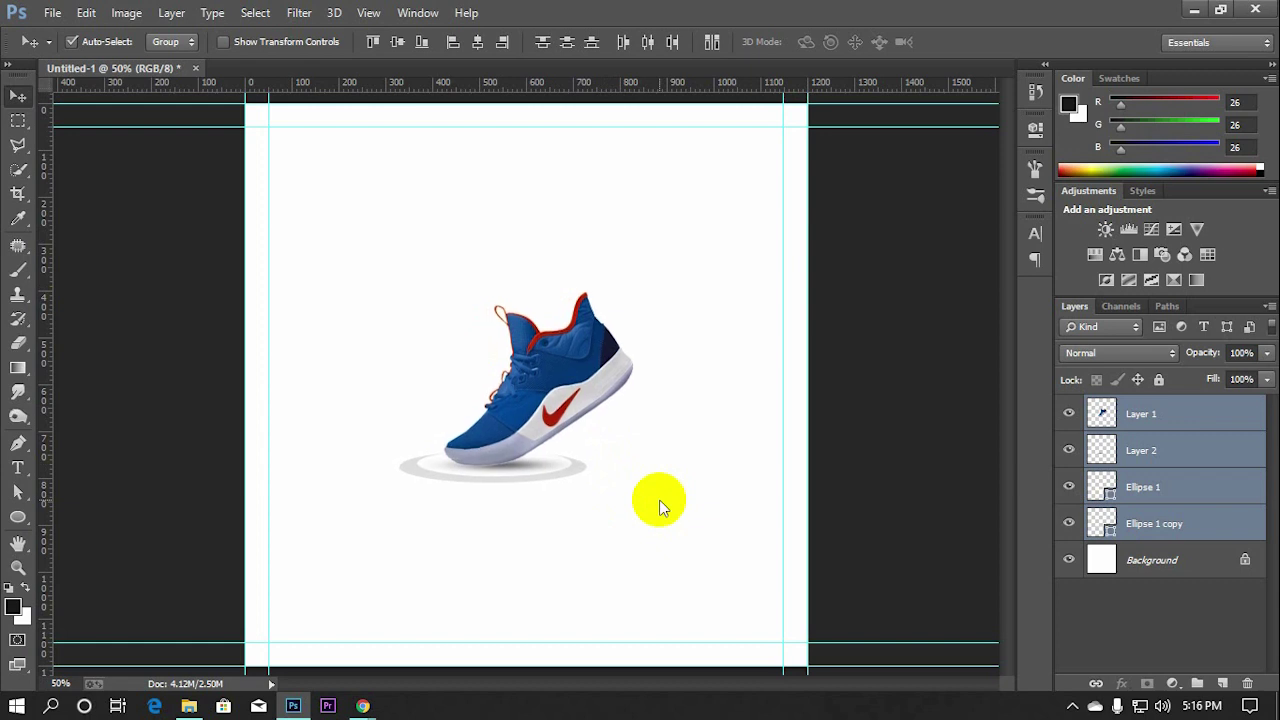
Nudge the shoe group up and slightly left to centre it, reselecting all four layers
key("ctrl+minus")
key("shift+Up")
key("shift+Up")
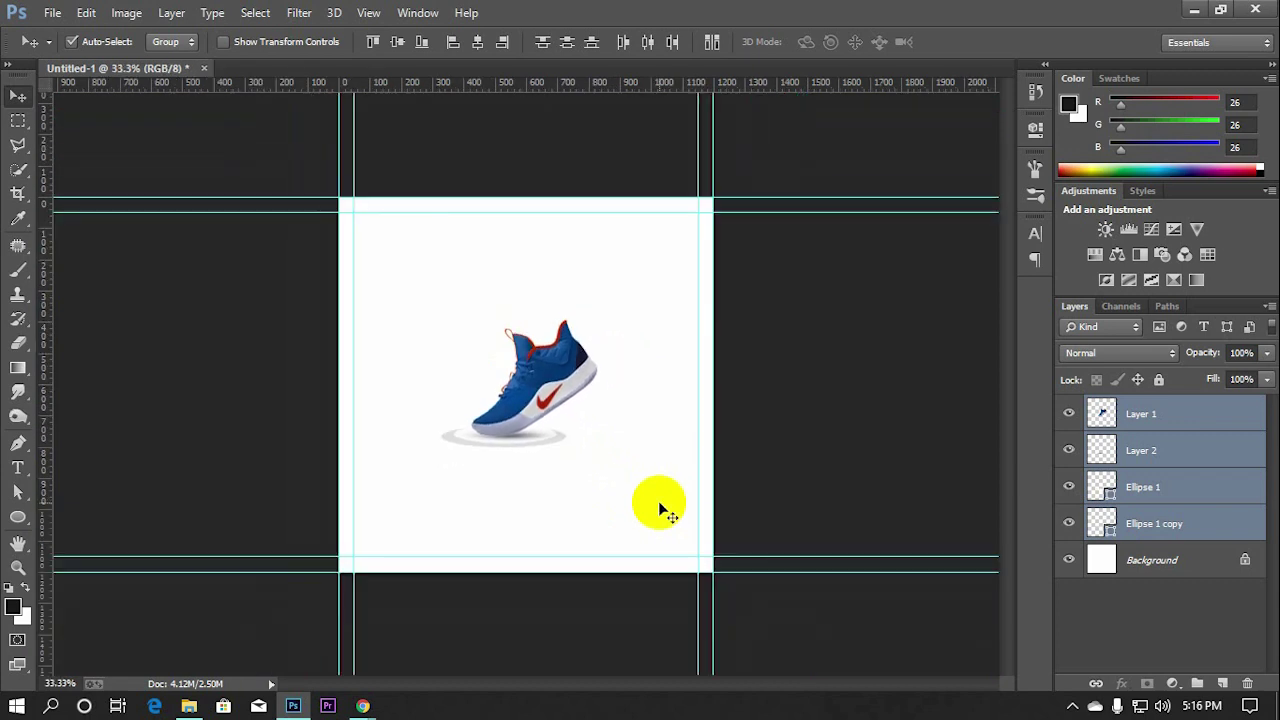
key("shift+Up")
key("shift+Up")
key("shift+Up")
key("Right")
key("Right")
key("Right")
key("Right")
key("Right")
key("Right")
key("Right")
key("Right")
key("Right")
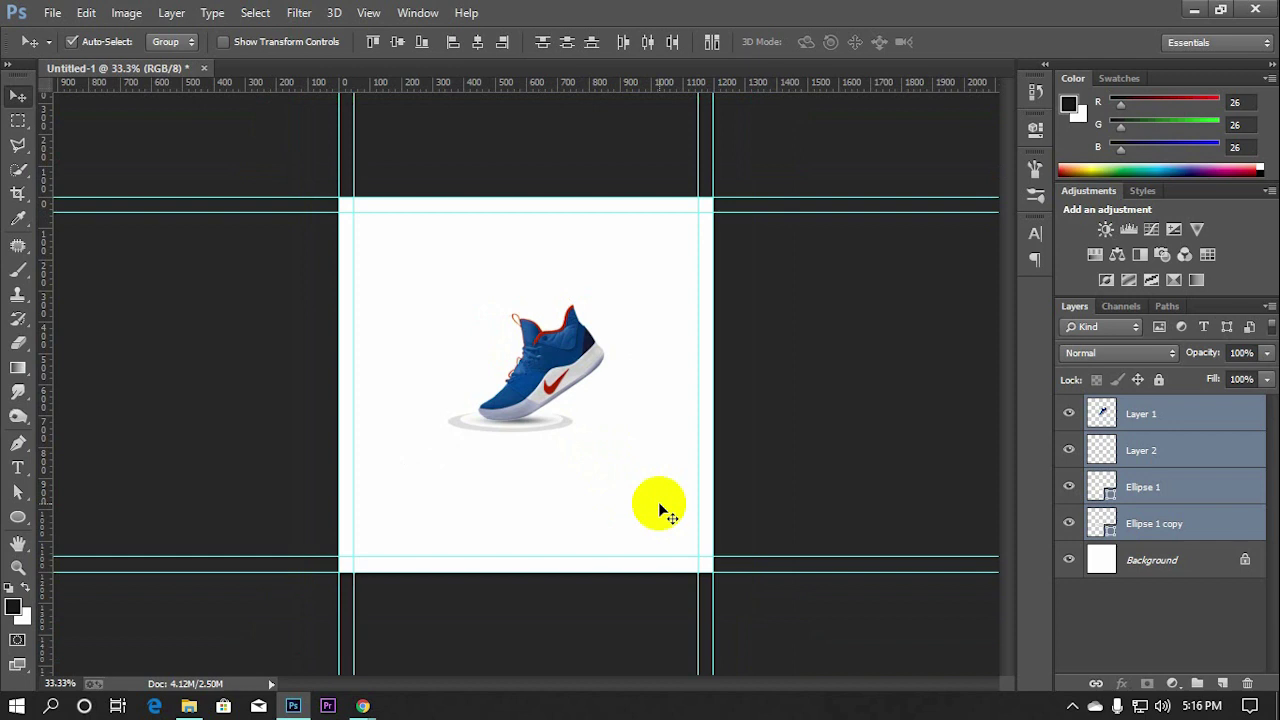
key("Right")
key("Right")
key("Right")
key("Right")
key("Right")
key("Right")
key("Right")
key("Right")
key("Right")
key("shift+Down")
key("shift+Down")
key("Left")
key("Left")
key("Left")
key("Left")
key("Left")
key("Left")
key("Left")
key("Left")
key("Left")
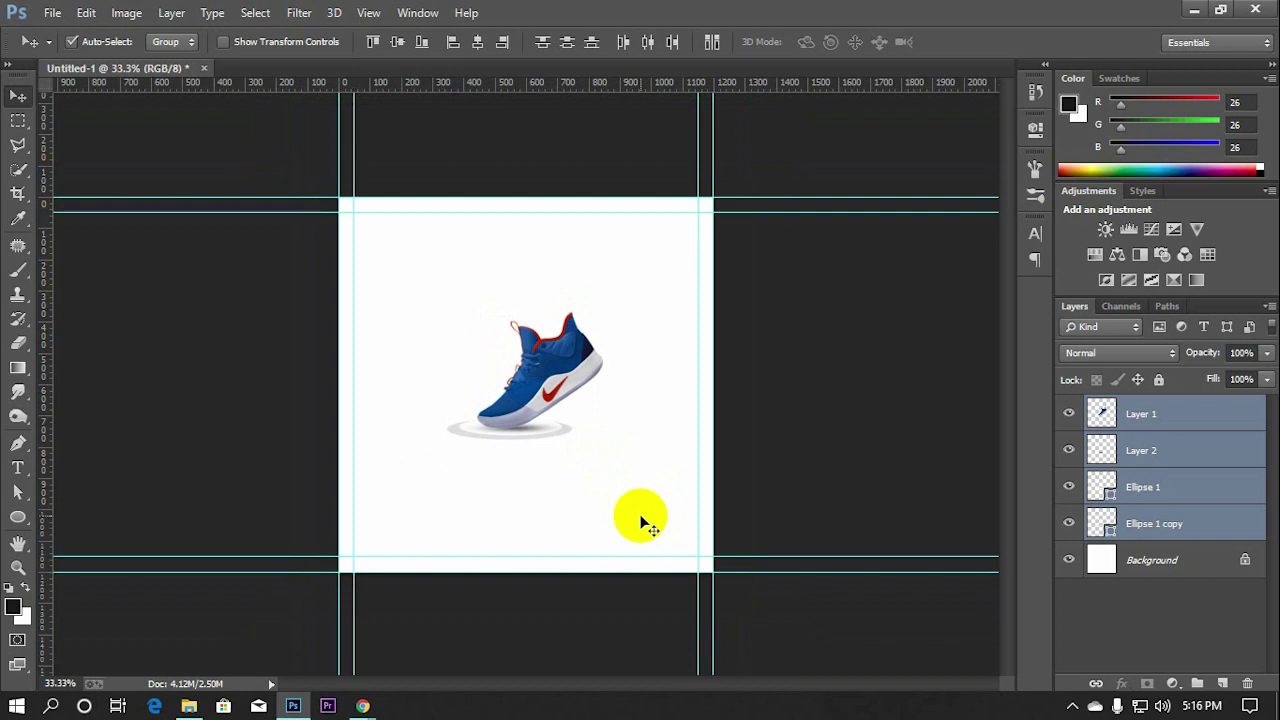
key("Down")
key("Down")
key("Down")
key("Down")
key("Down")
key("Down")
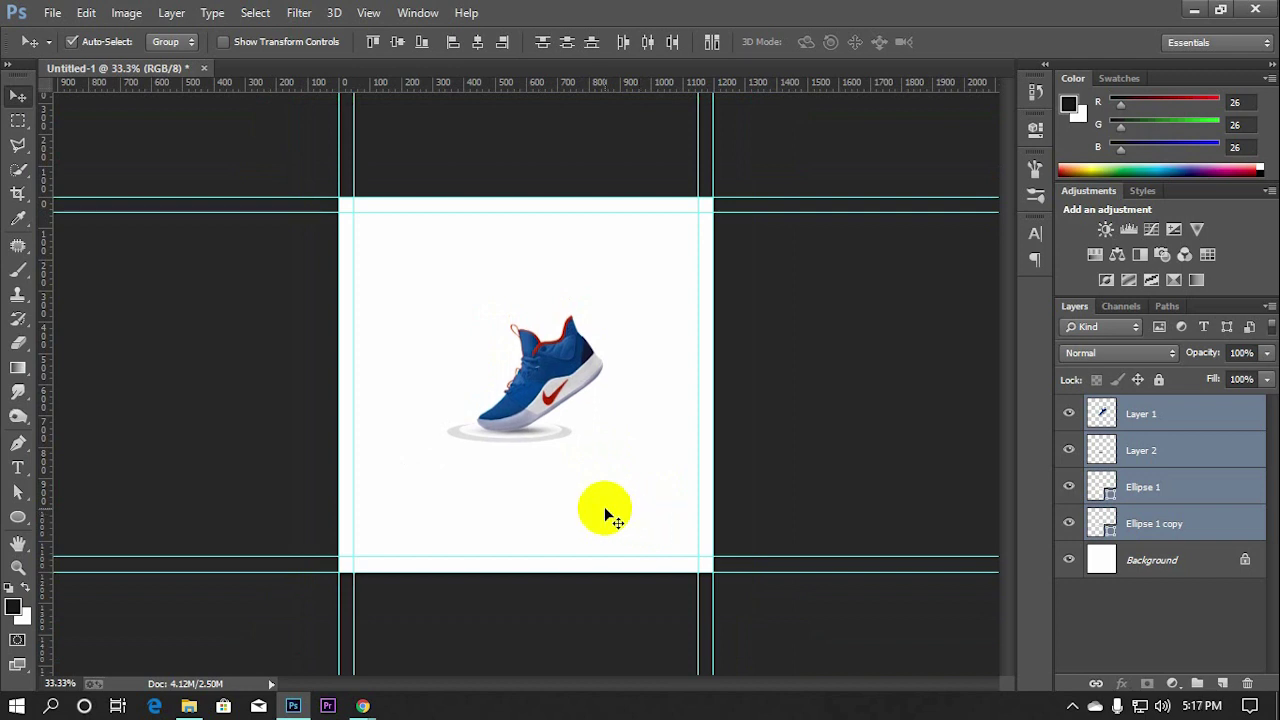
left_click(604, 506)
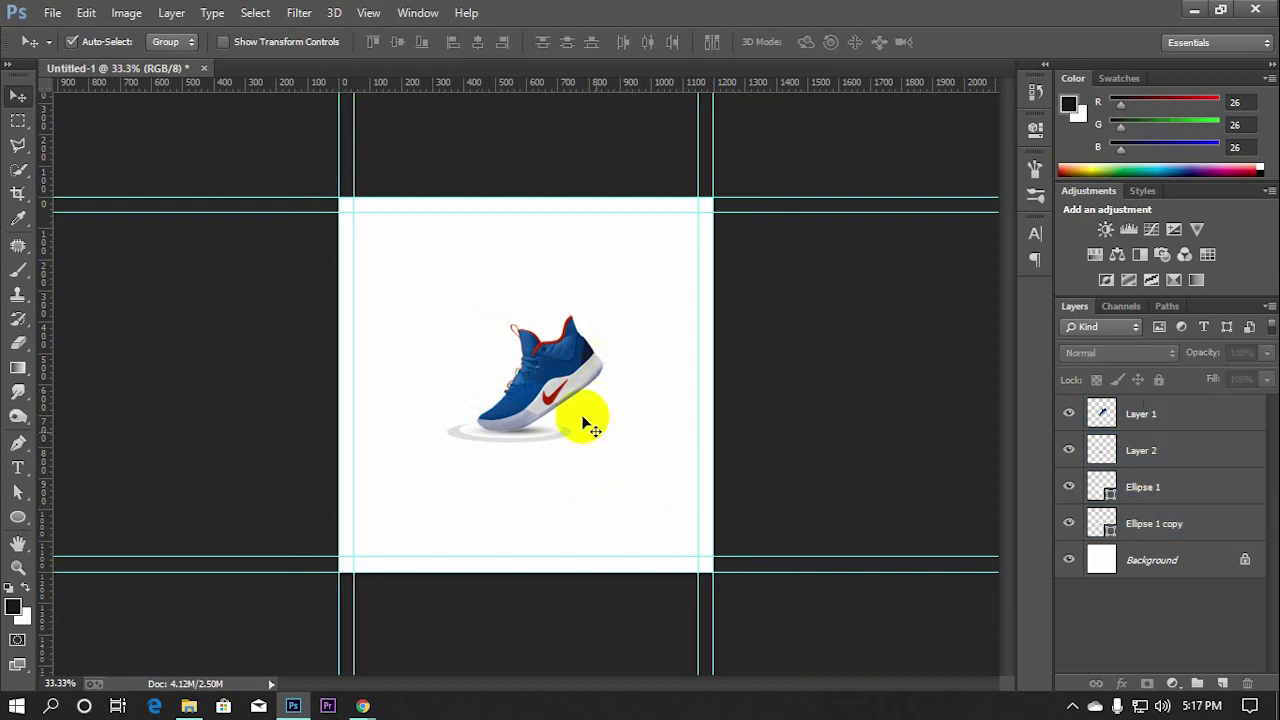
left_click_drag(447, 325, 608, 523)
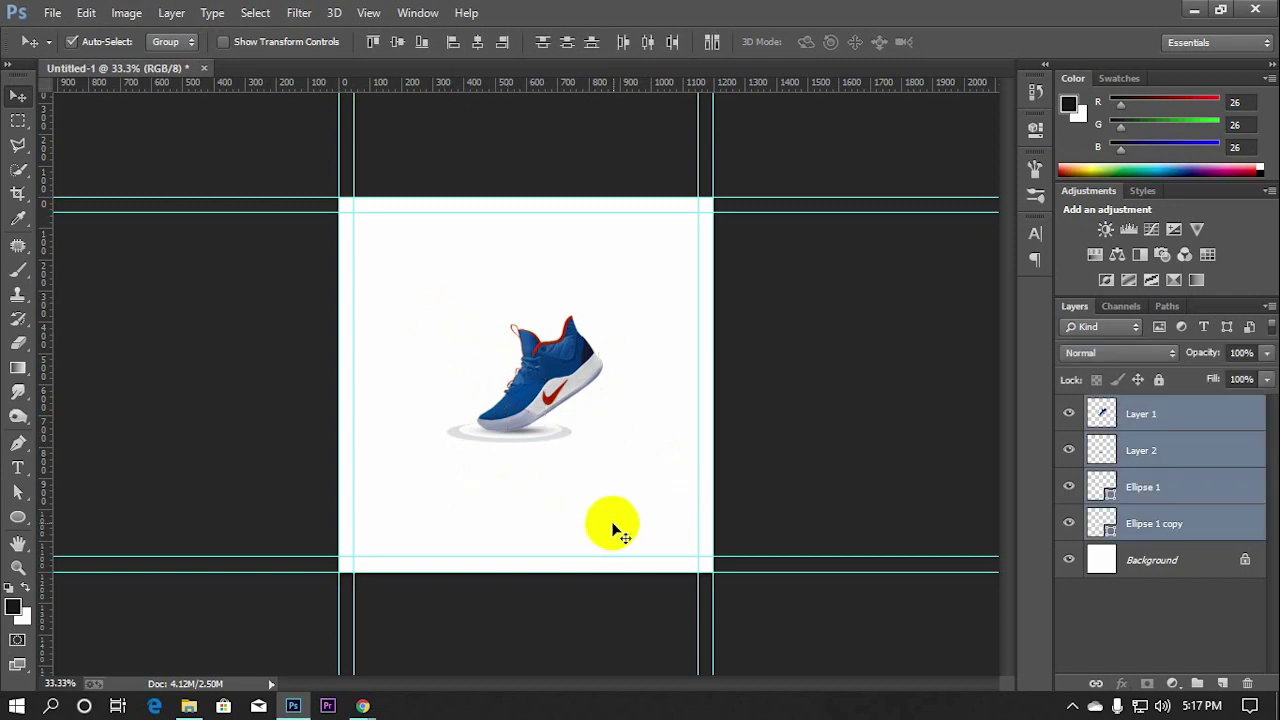
key("Left")
key("Left")
key("Left")
Convert the shoe, shadow and both ellipses into one smart object, Layer 1
right_click(1206, 416)
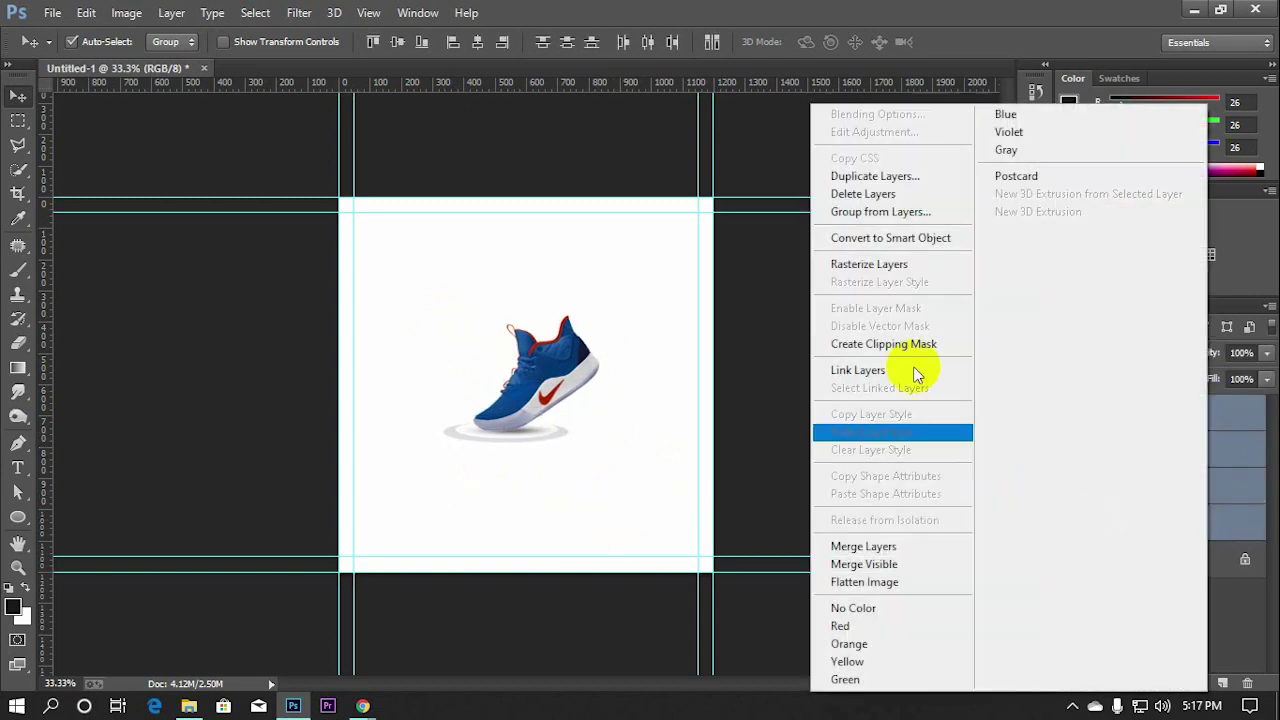
left_click(880, 238)
left_click(843, 395)
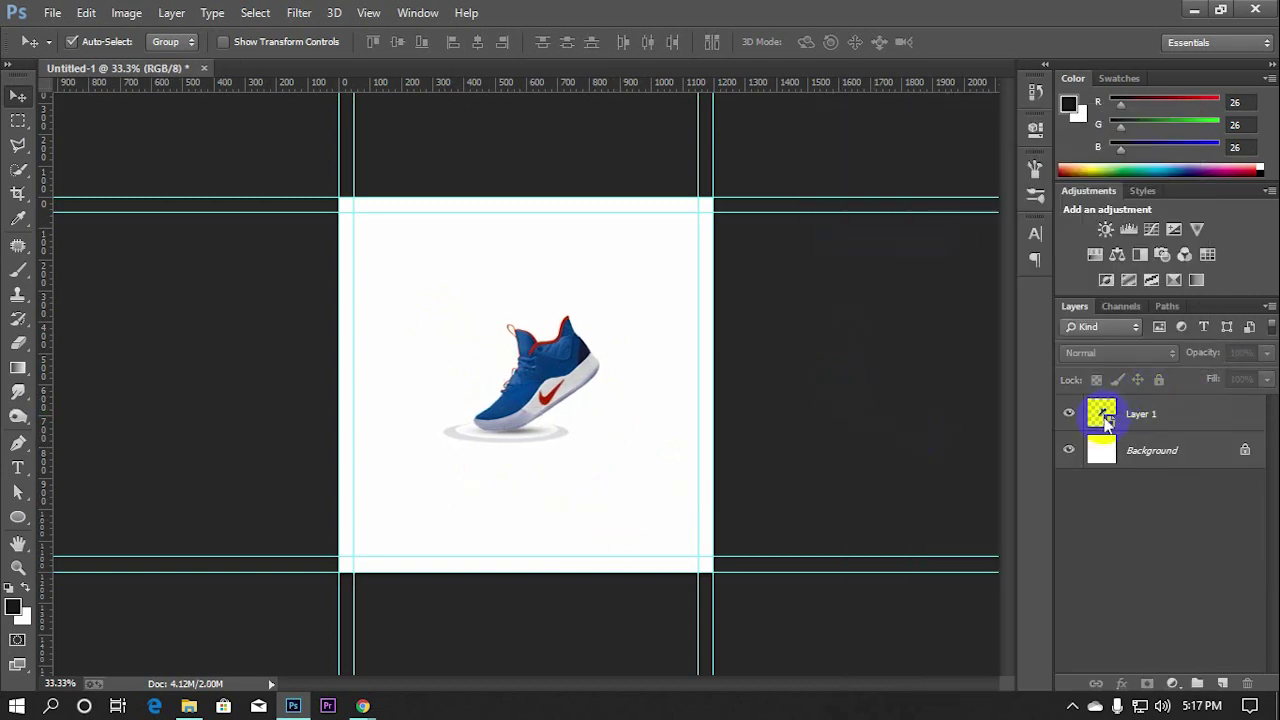
left_click(622, 385)
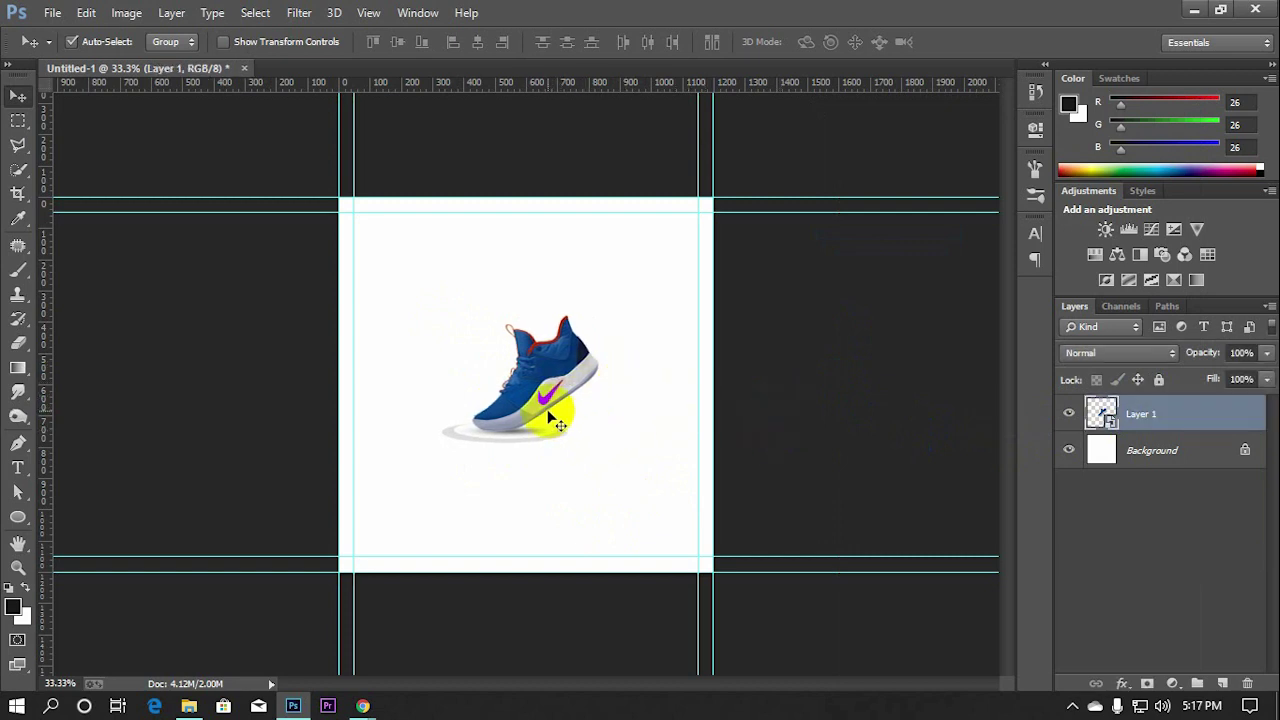
Type the three-line headline 'CUSTOMIZE YOUR NIKE FREE WITH NIKE ID' above the shoe
left_click(18, 467)
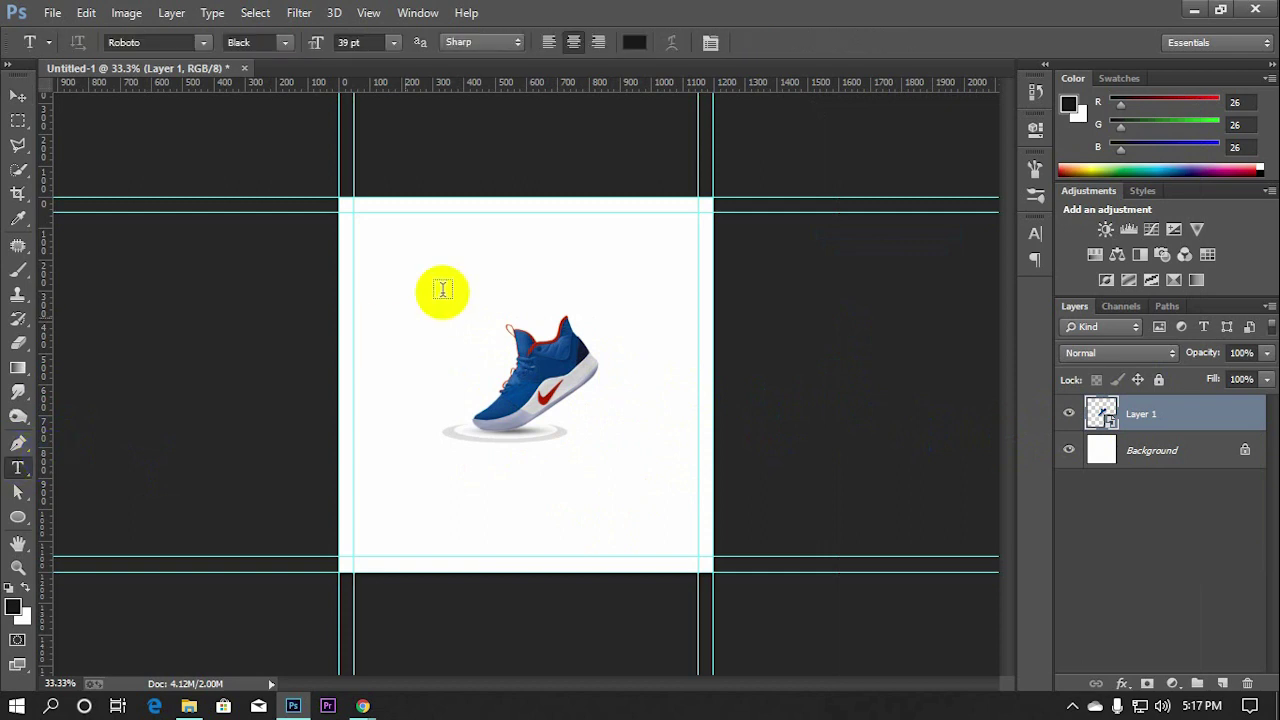
key("ctrl+plus")
left_click(373, 214)
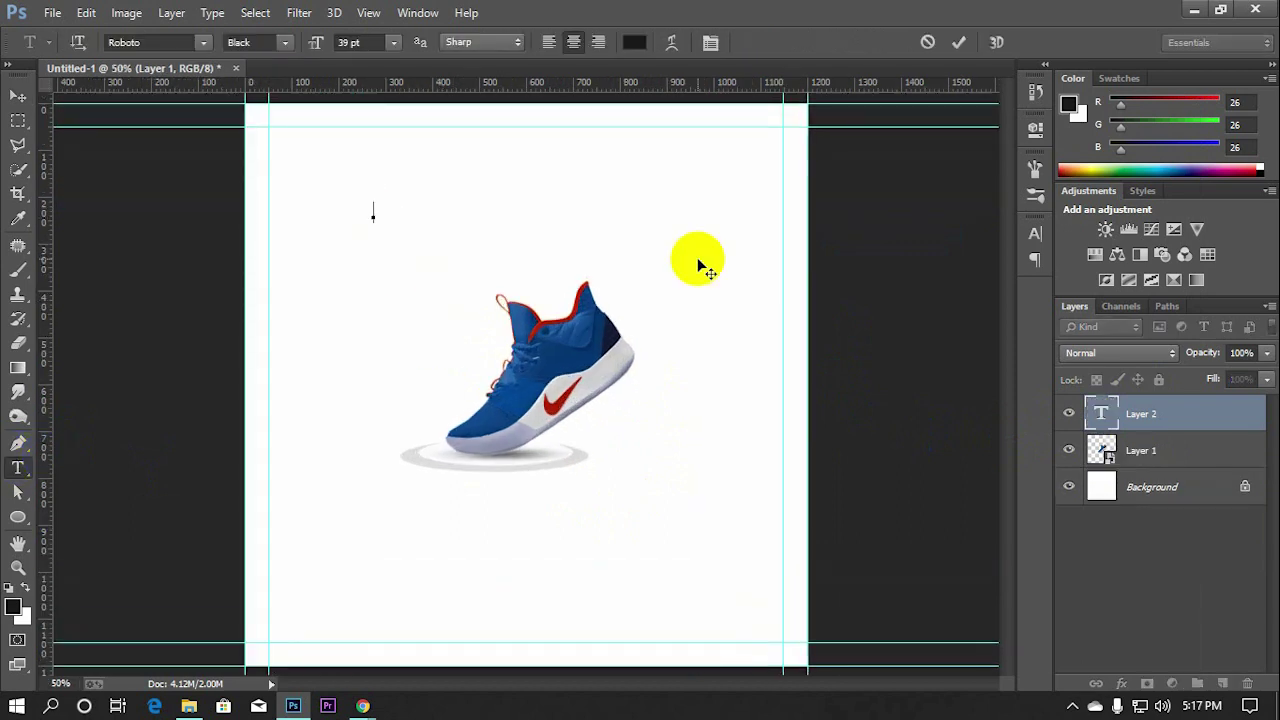
type("CUSTOMIZE YOUR")
key("Return")
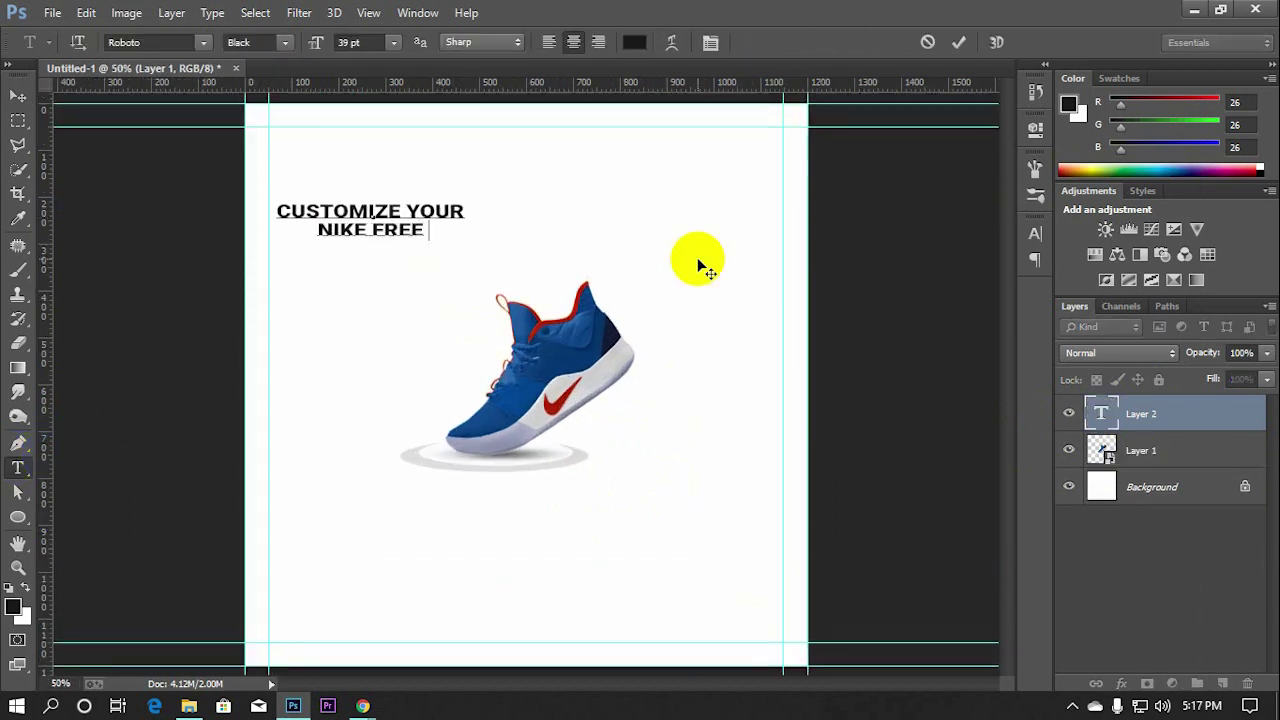
type("IKE ID")
key("ctrl+Return")
Place the headline above and left of the shoe and select its text for character editing
key("v")
left_click_drag(398, 229, 453, 255)
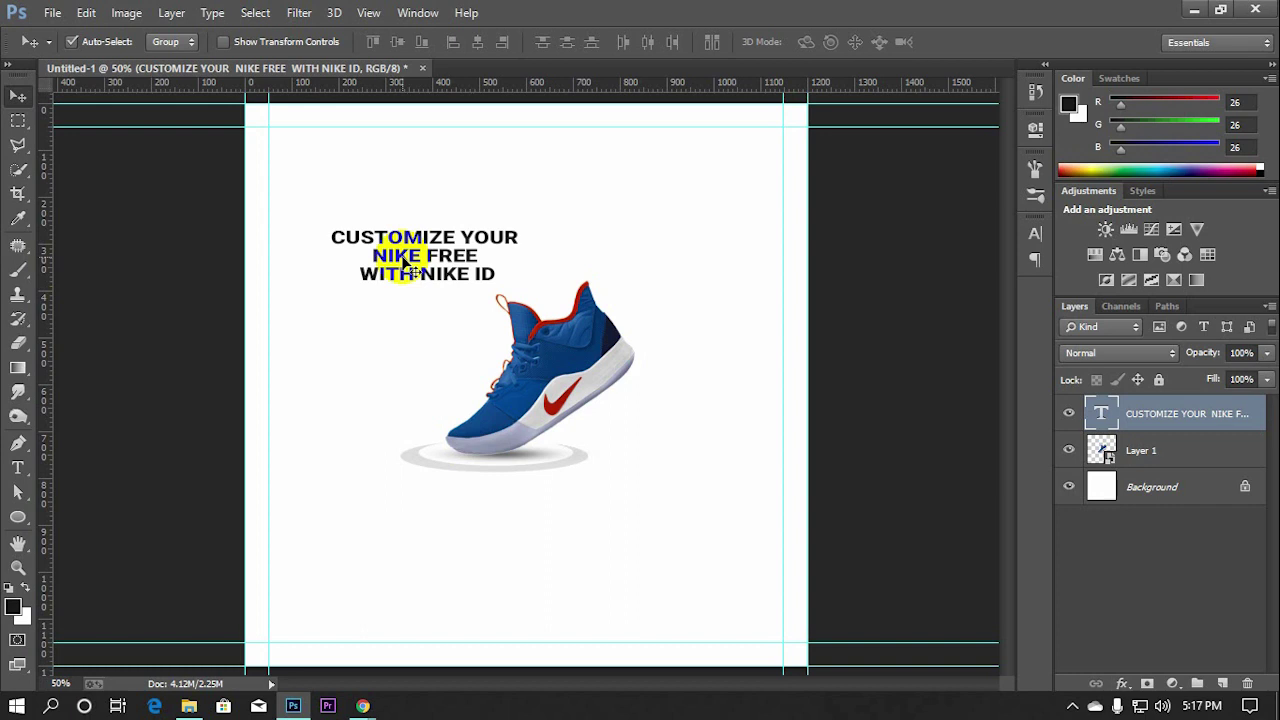
left_click_drag(399, 258, 378, 283)
left_click(1089, 425)
double_click(1101, 411)
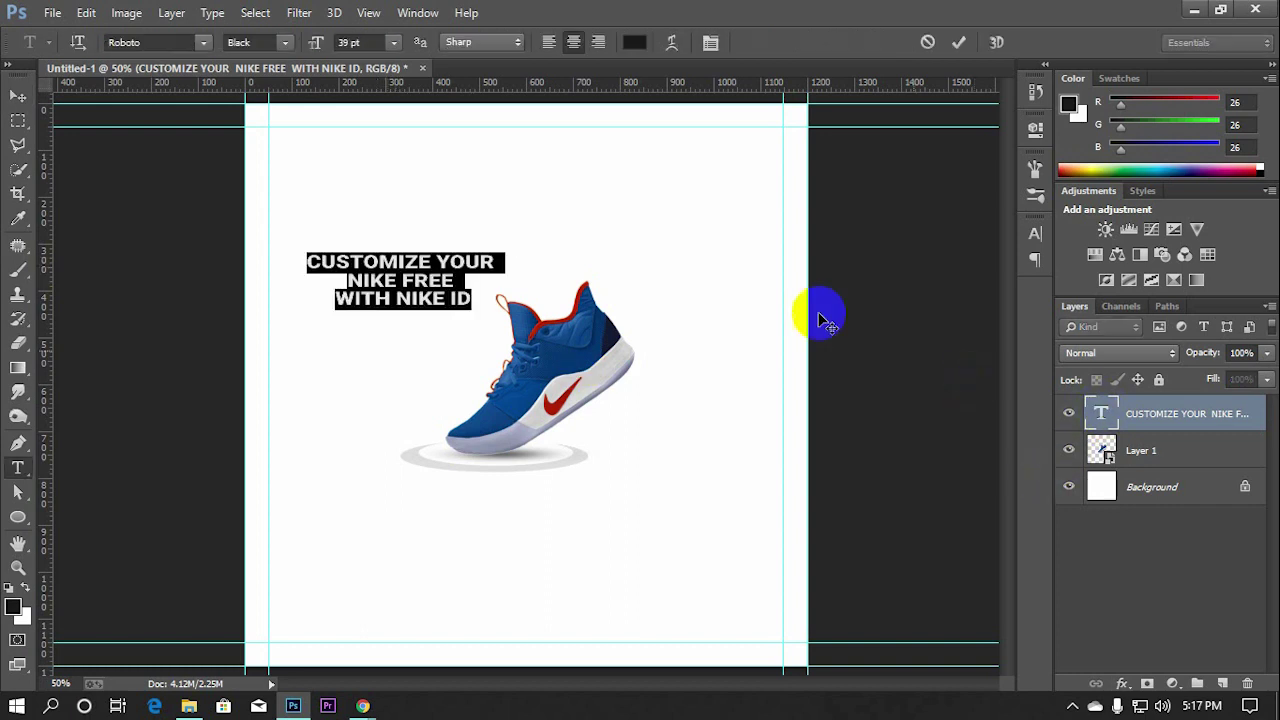
left_click(1035, 233)
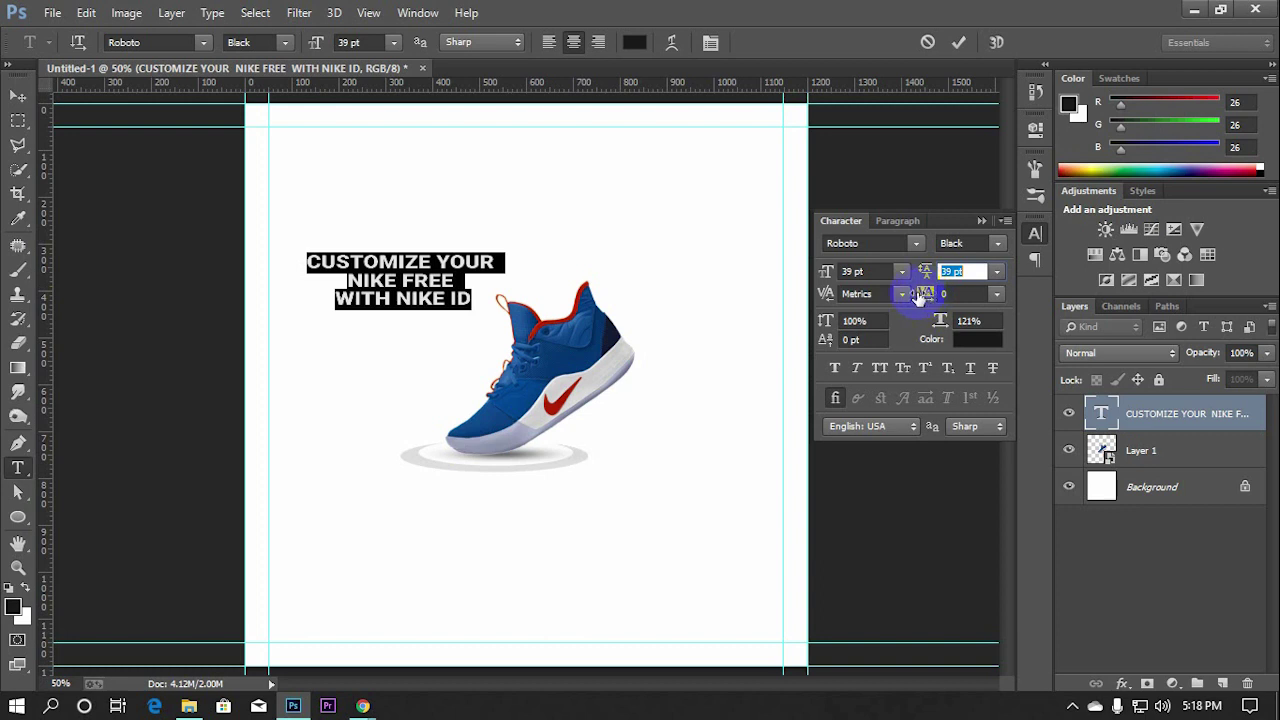
Try Showcard Gothic and The Minion fonts on the headline
left_click(916, 244)
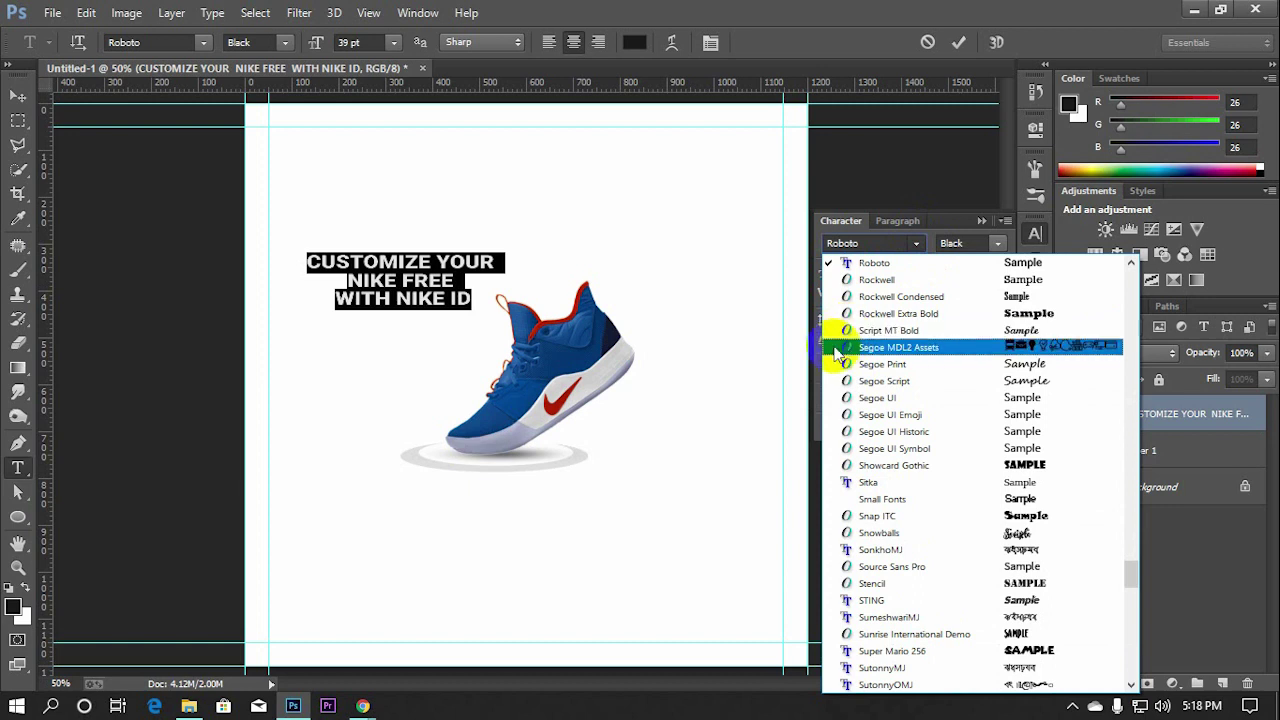
left_click(975, 465)
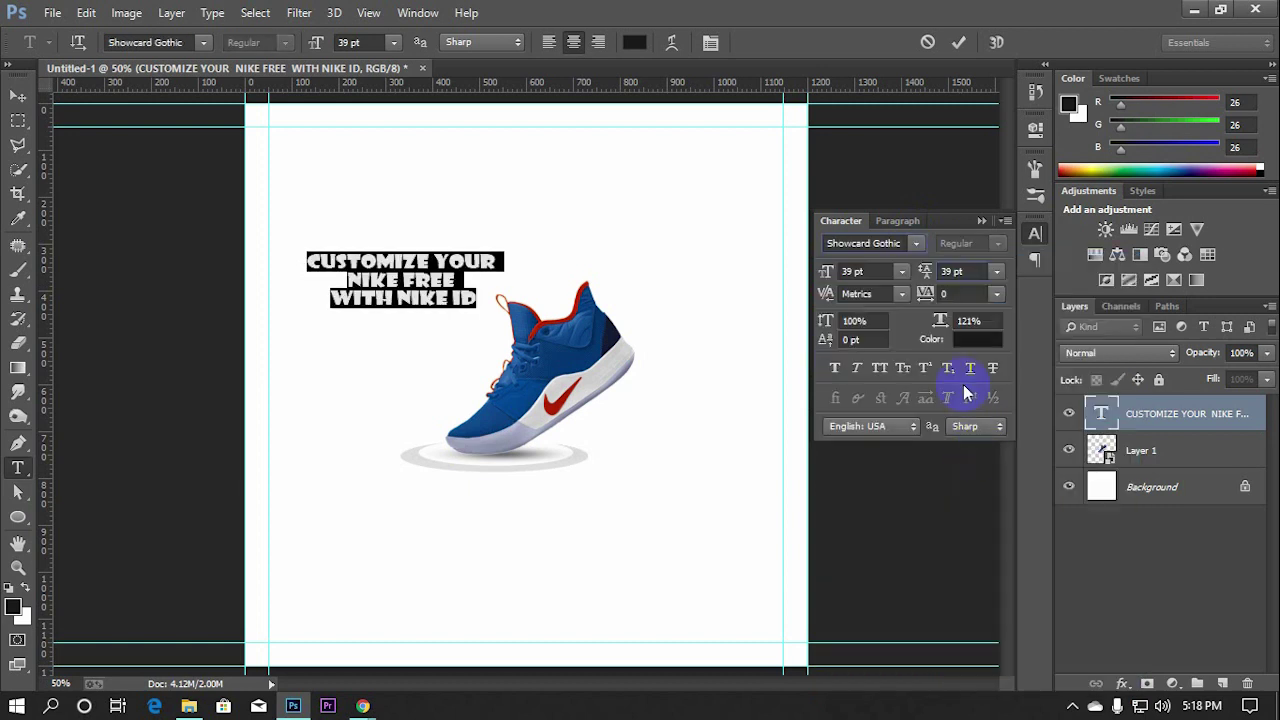
left_click(916, 244)
scroll(1070, 468, "down", 3)
scroll(1070, 468, "down", 2)
left_click(900, 442)
left_click(916, 243)
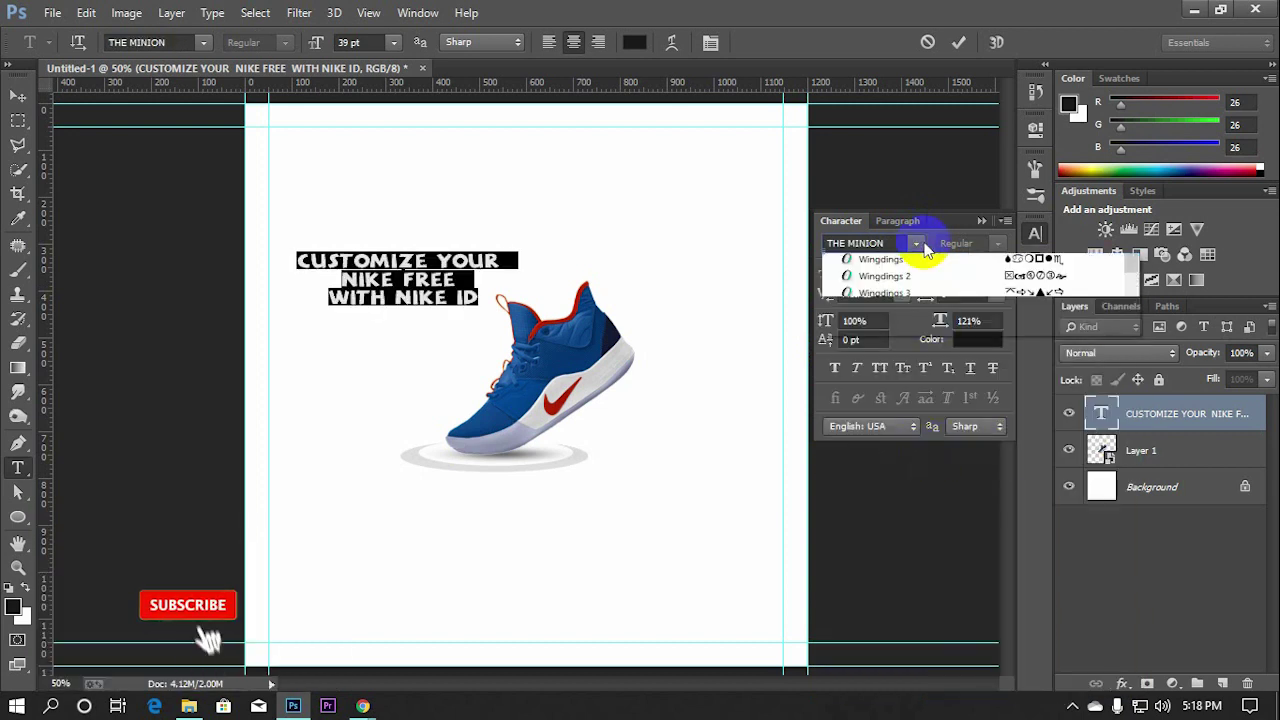
left_click_drag(1133, 614, 1125, 571)
left_click(1043, 429)
left_click(957, 42)
key("v")
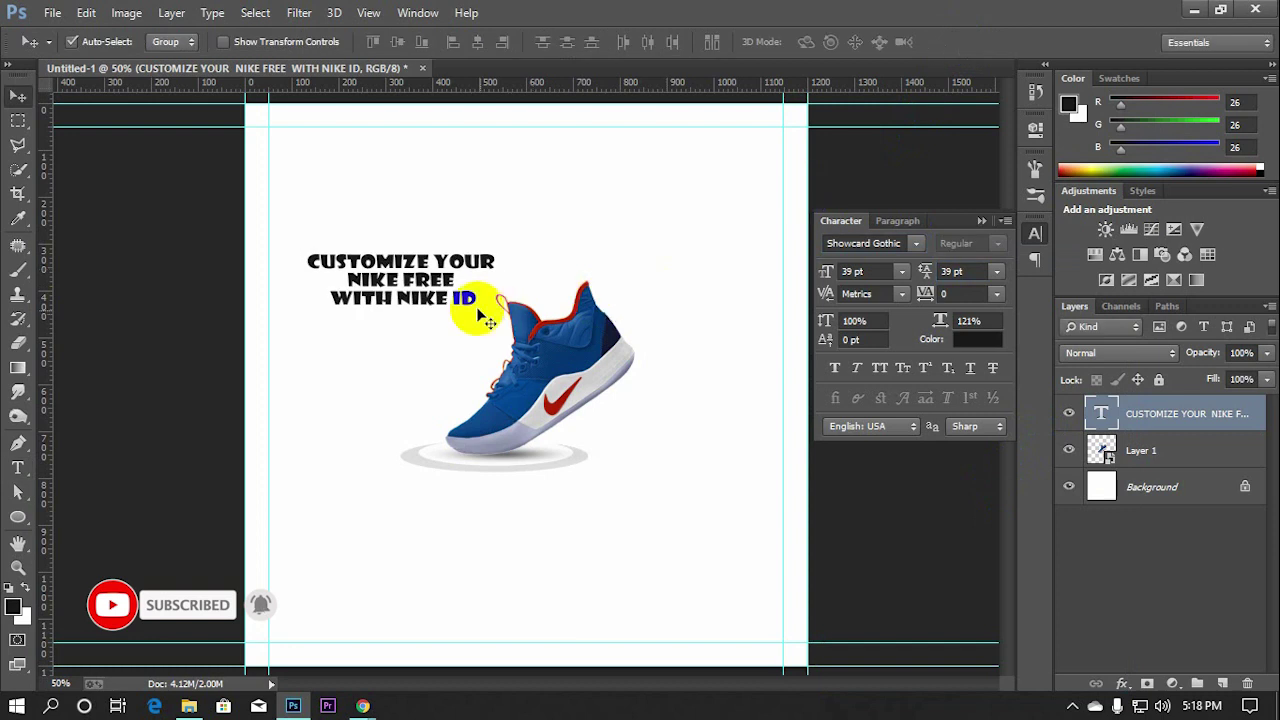
Try Segoe UI Historic, then set the headline font to Aldo the Apache
double_click(1101, 413)
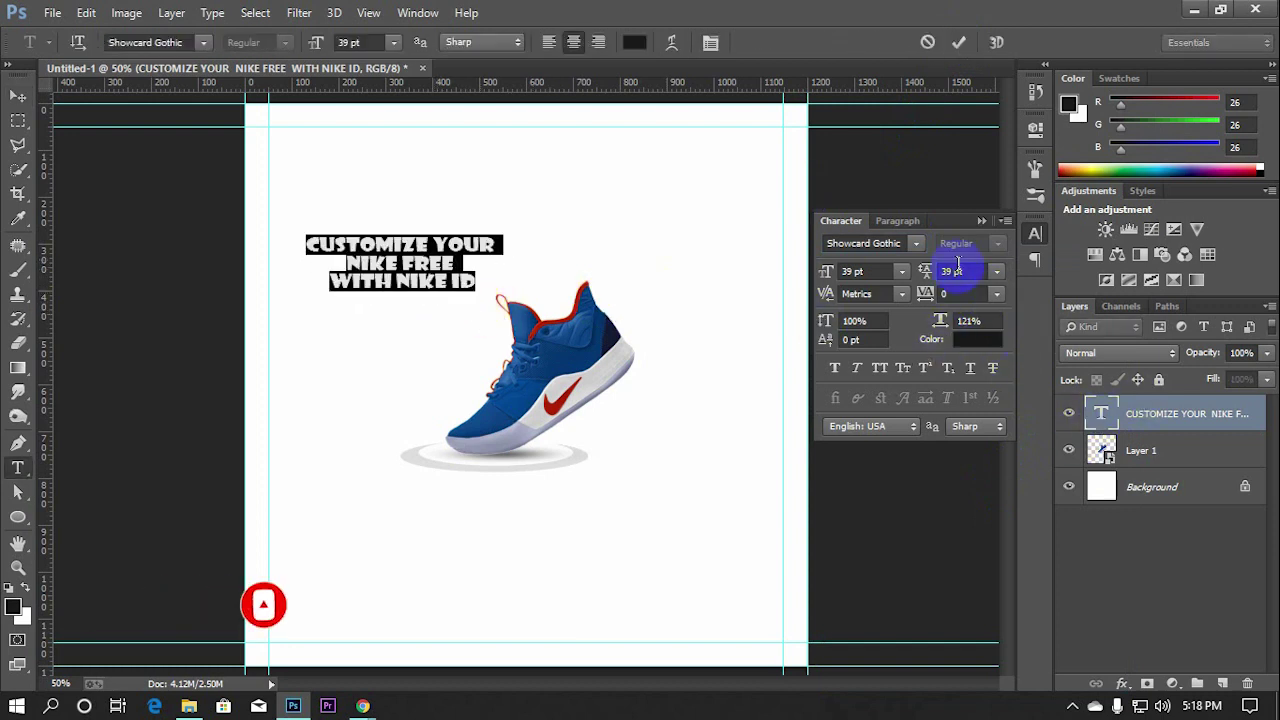
left_click(916, 243)
left_click_drag(1123, 563, 1123, 531)
left_click(916, 243)
left_click_drag(1129, 351, 1129, 262)
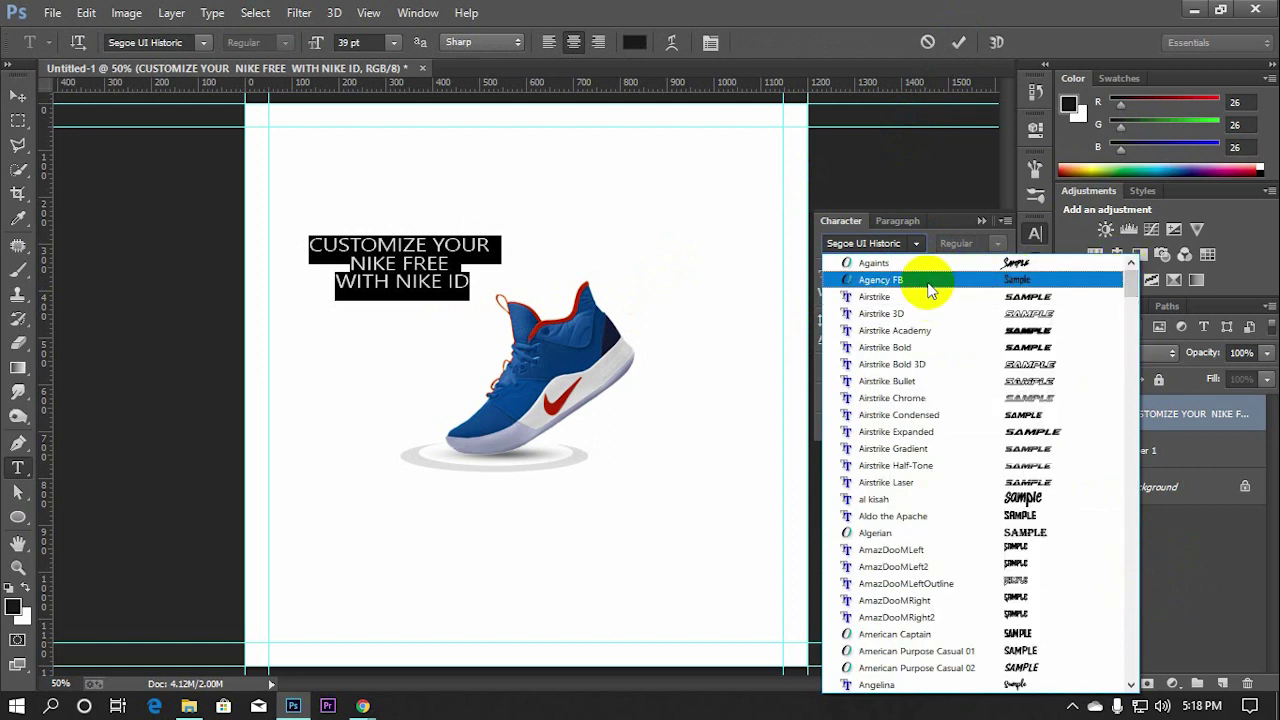
left_click(896, 516)
Set the headline to 62 pt with 56 pt leading and move it up and right
left_click_drag(826, 283, 943, 277)
key("ctrl+Return")
key("v")
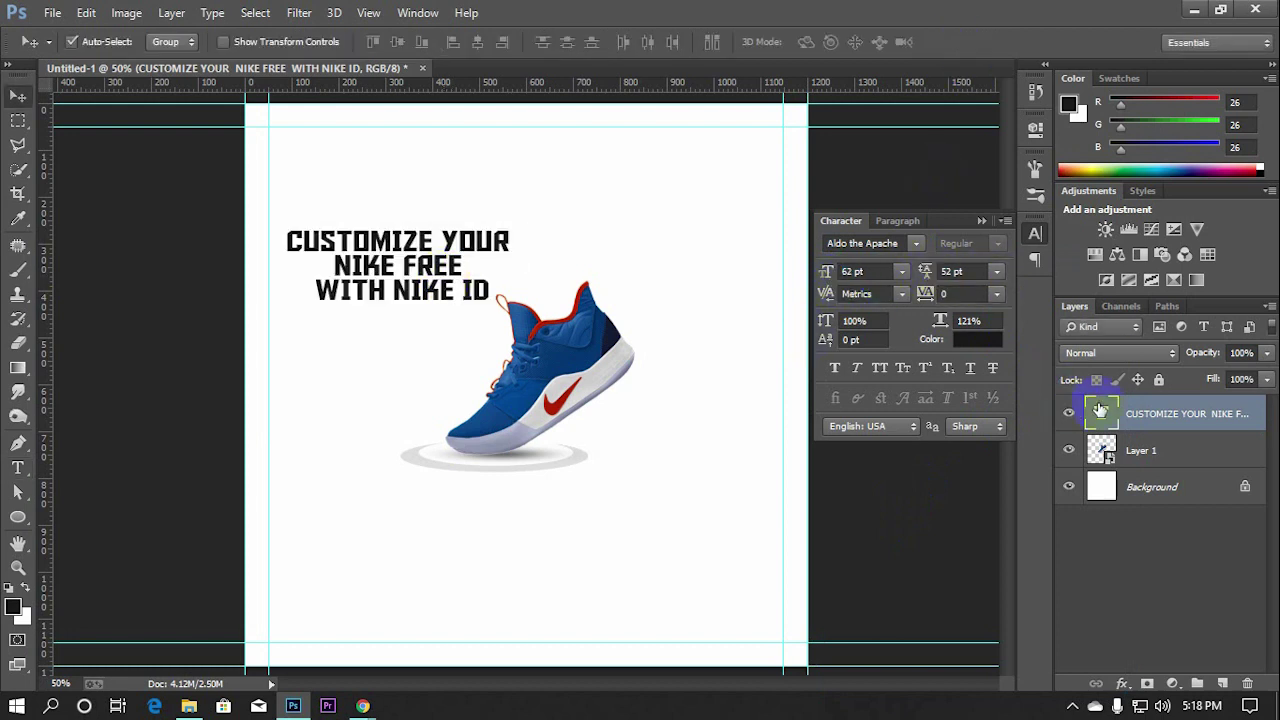
double_click(1100, 410)
left_click_drag(925, 271, 948, 268)
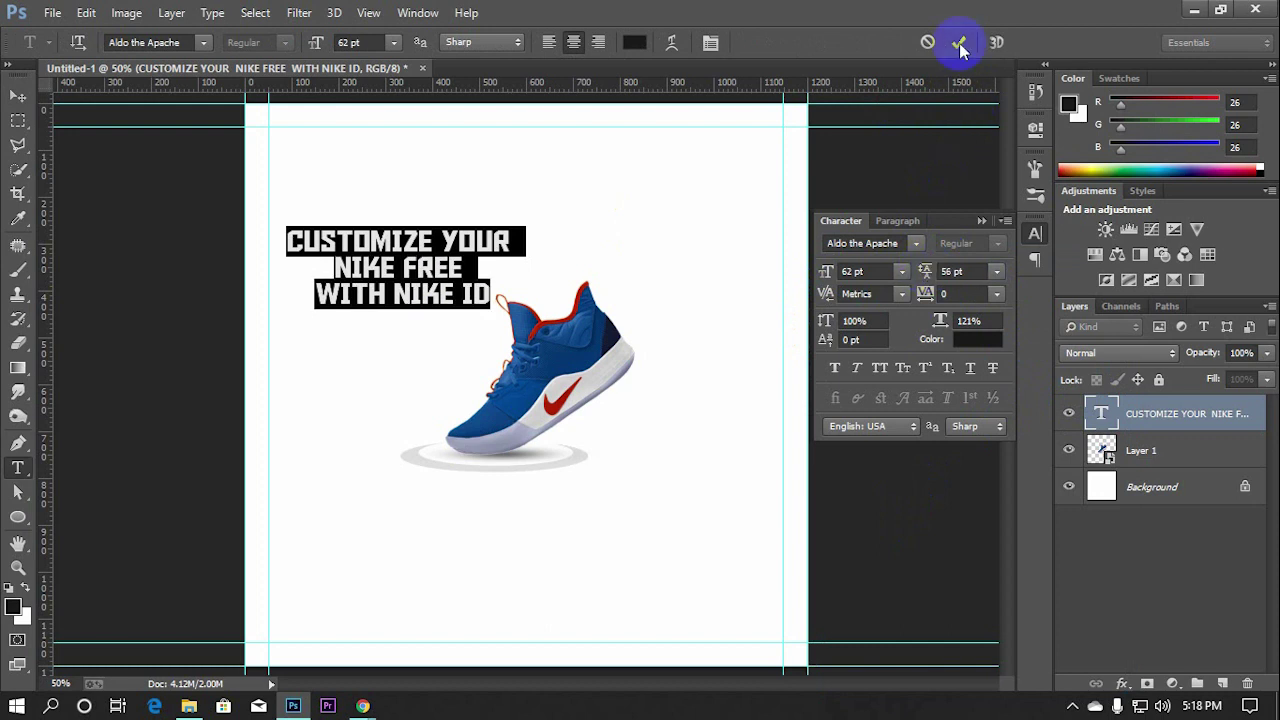
left_click(958, 42)
left_click_drag(450, 245, 468, 224)
Change the headline colour to a slightly lighter dark grey
left_click(980, 221)
double_click(1100, 413)
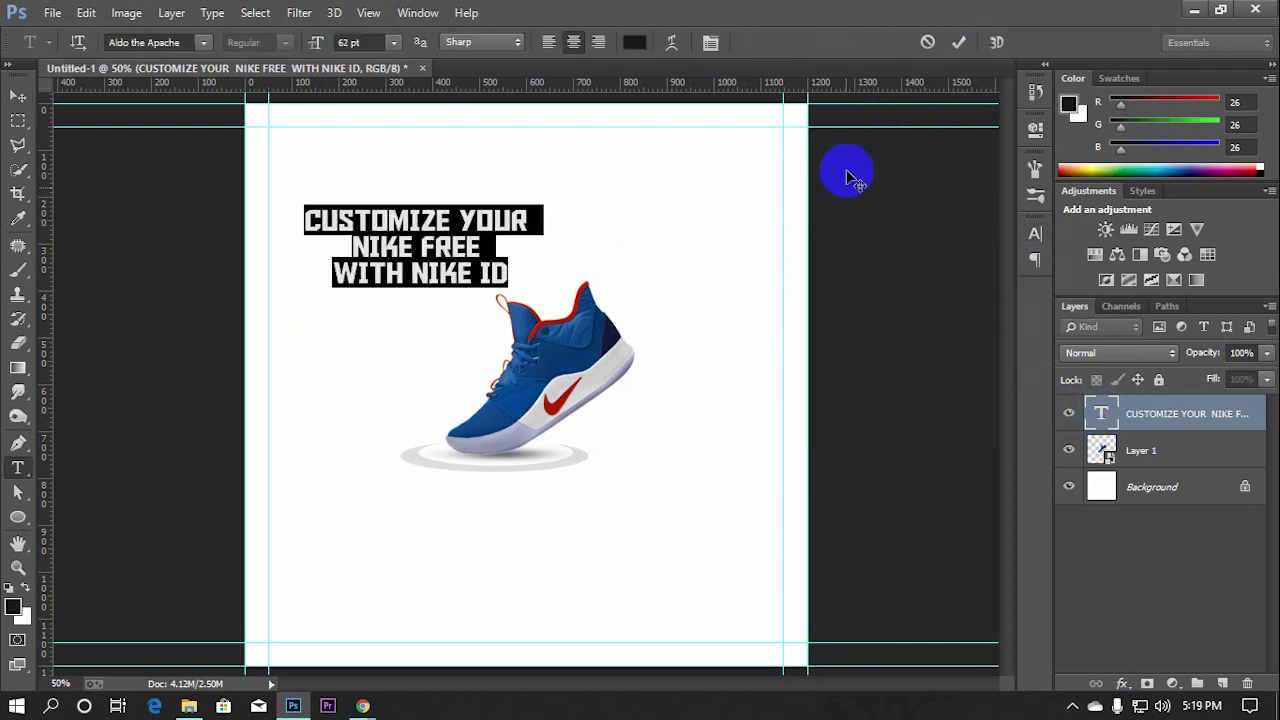
left_click(634, 42)
left_click(770, 388)
left_click(772, 355)
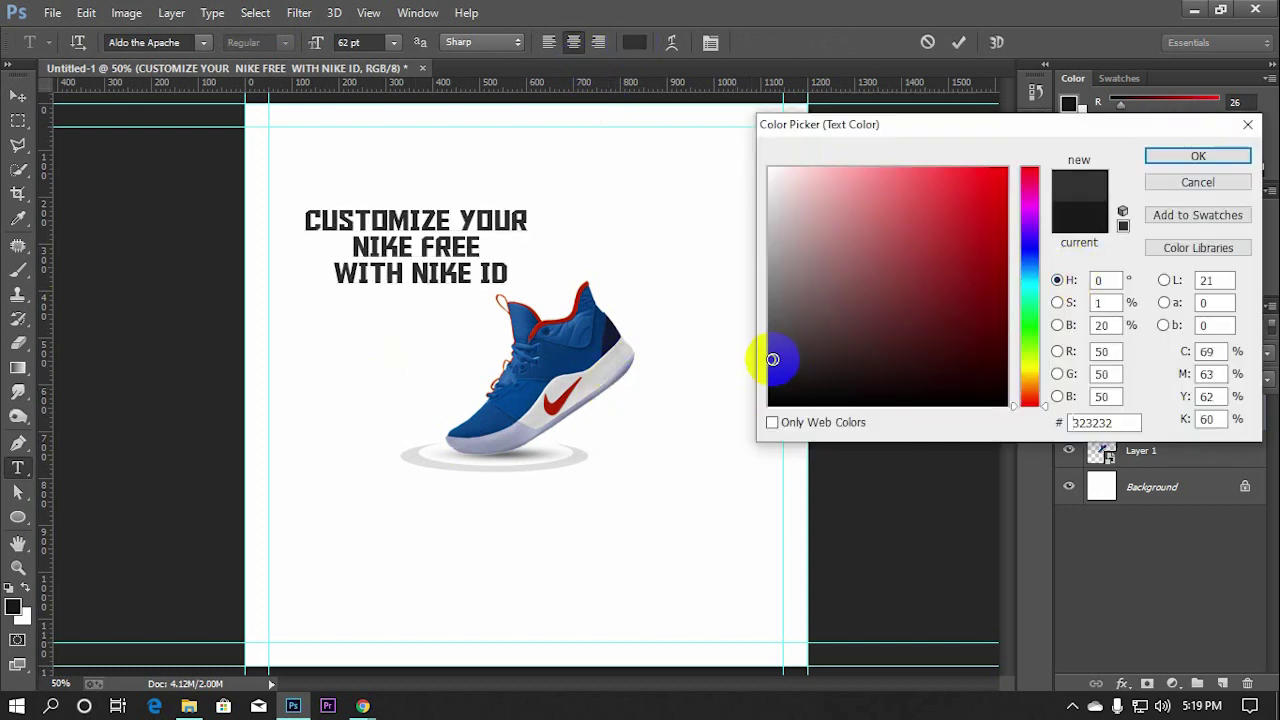
left_click(1165, 157)
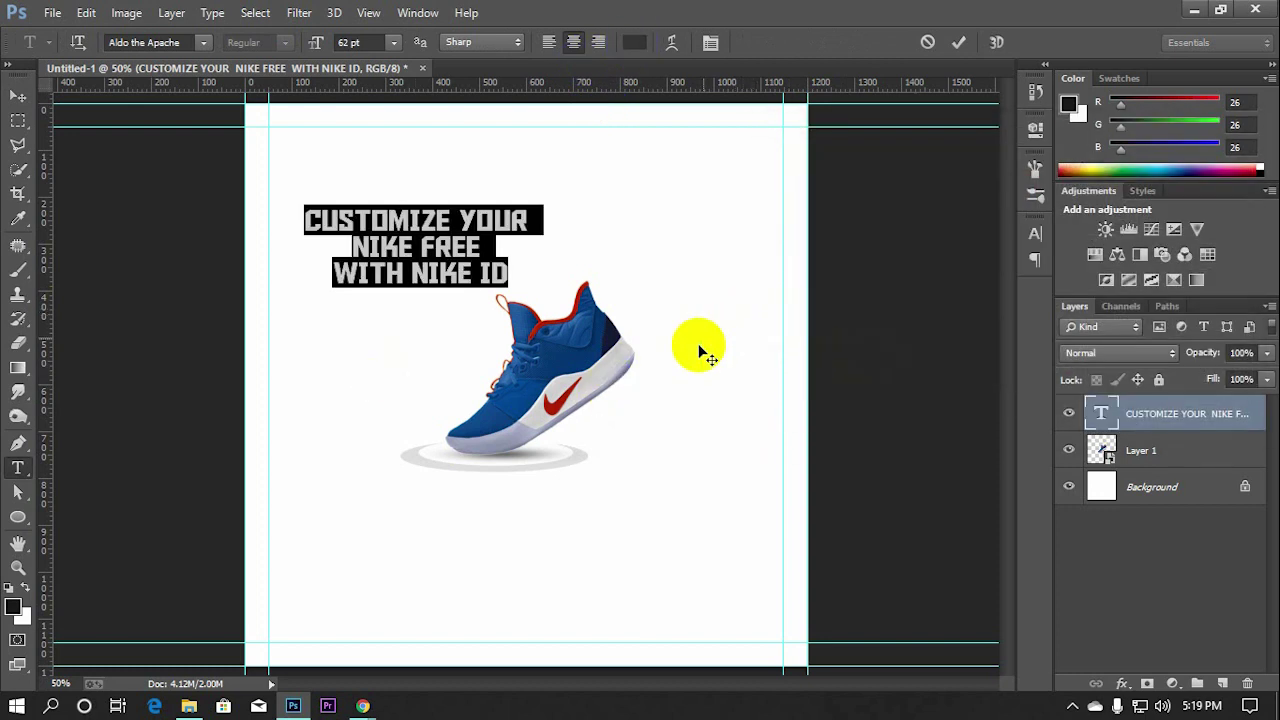
left_click(958, 42)
key("v")
left_click(567, 578)
key("ctrl+minus")
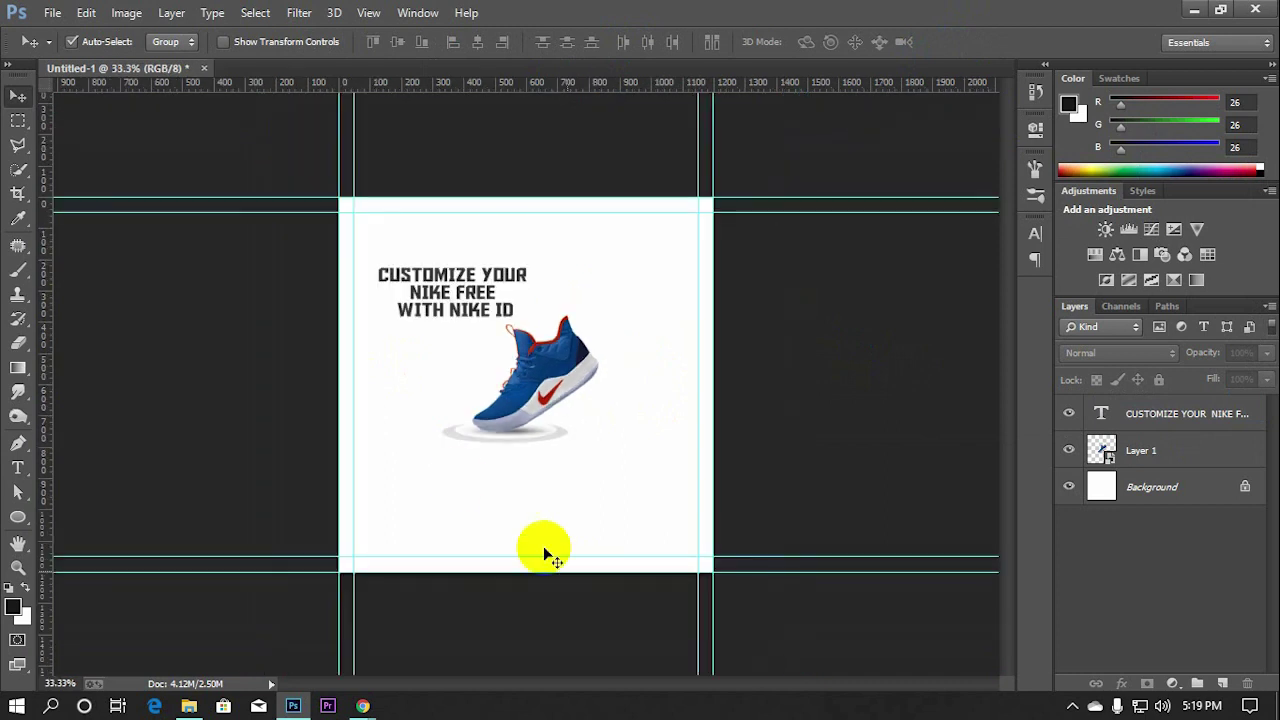
Shift the headline left above the shoe and nudge it up slightly
left_click(447, 300)
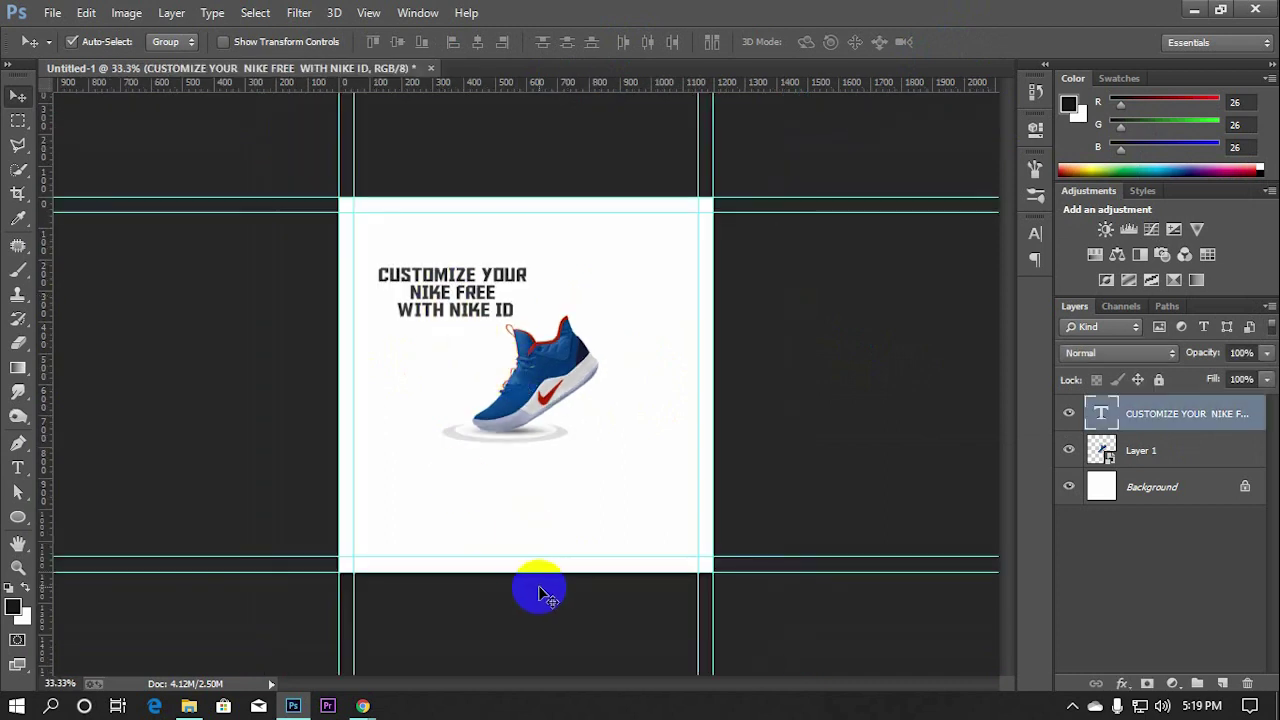
left_click_drag(484, 324, 560, 315)
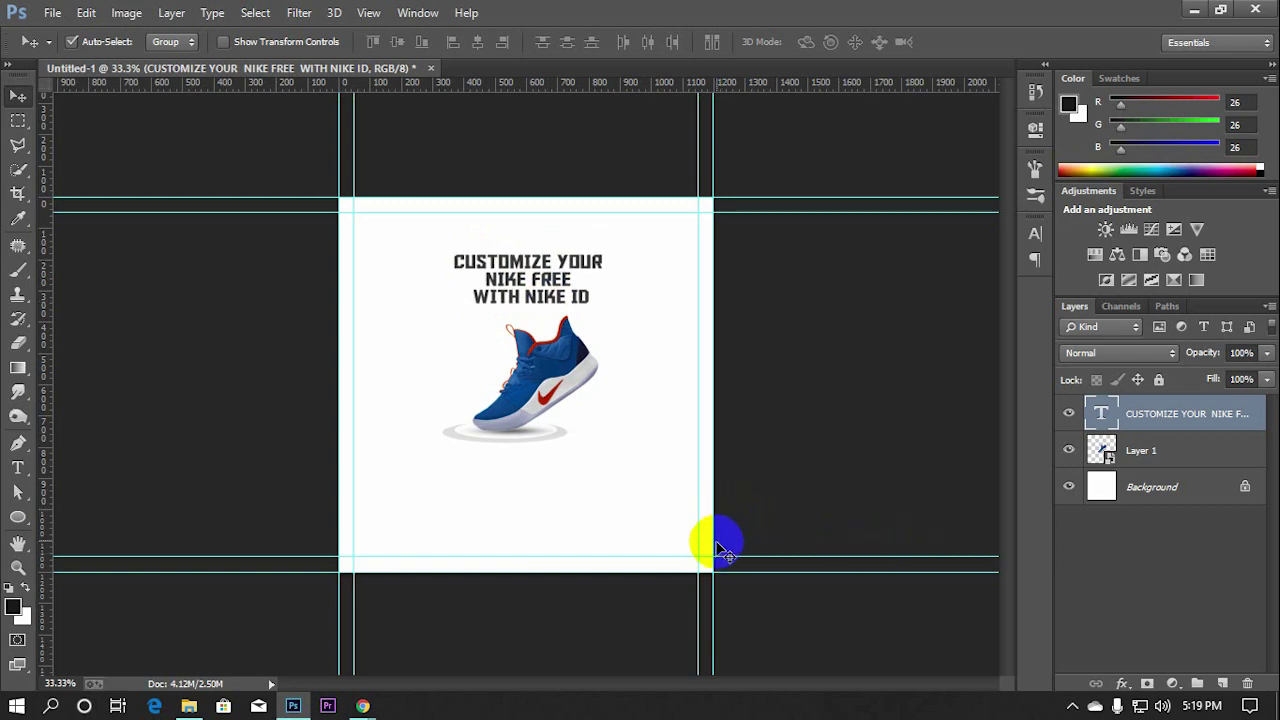
double_click(1101, 410)
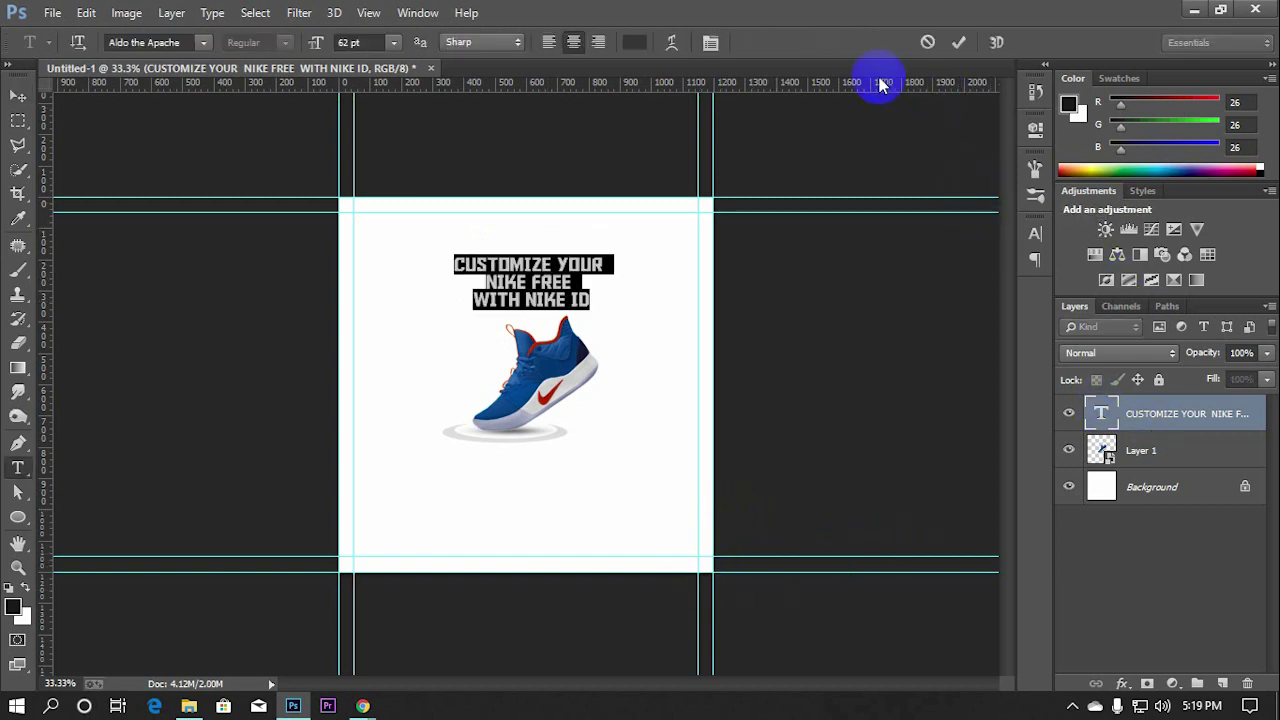
left_click(958, 42)
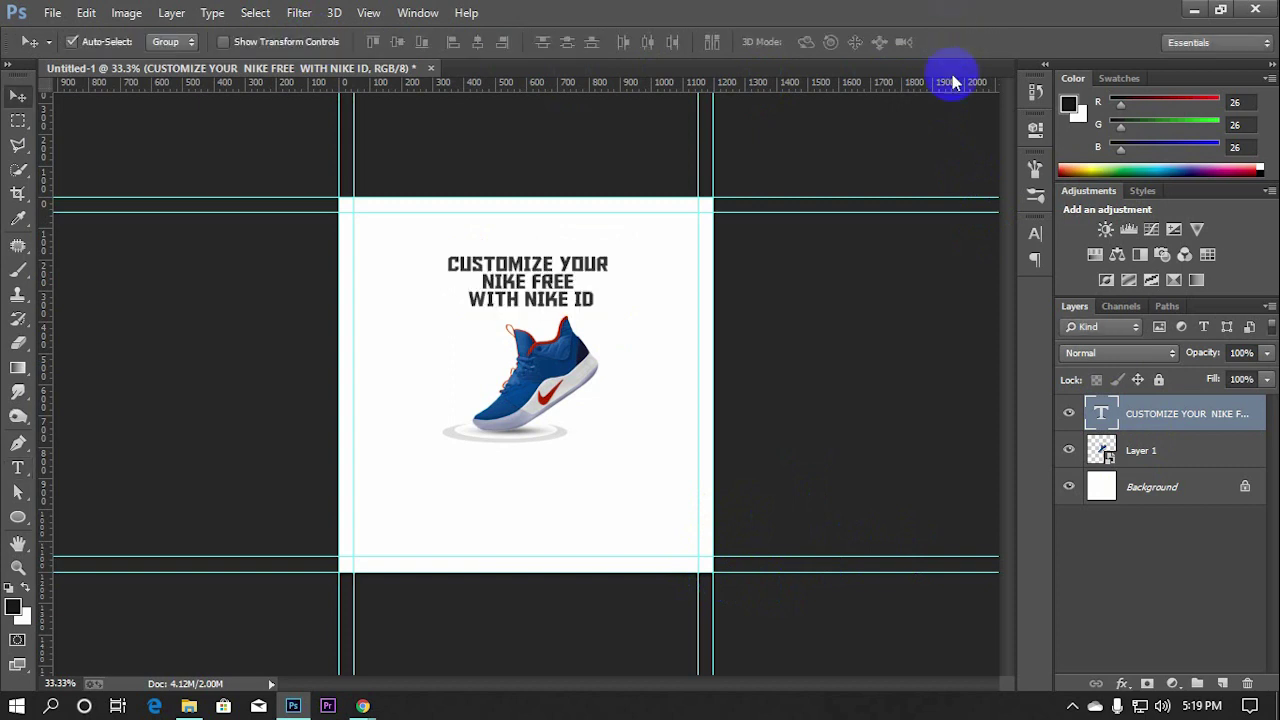
left_click_drag(548, 290, 467, 297)
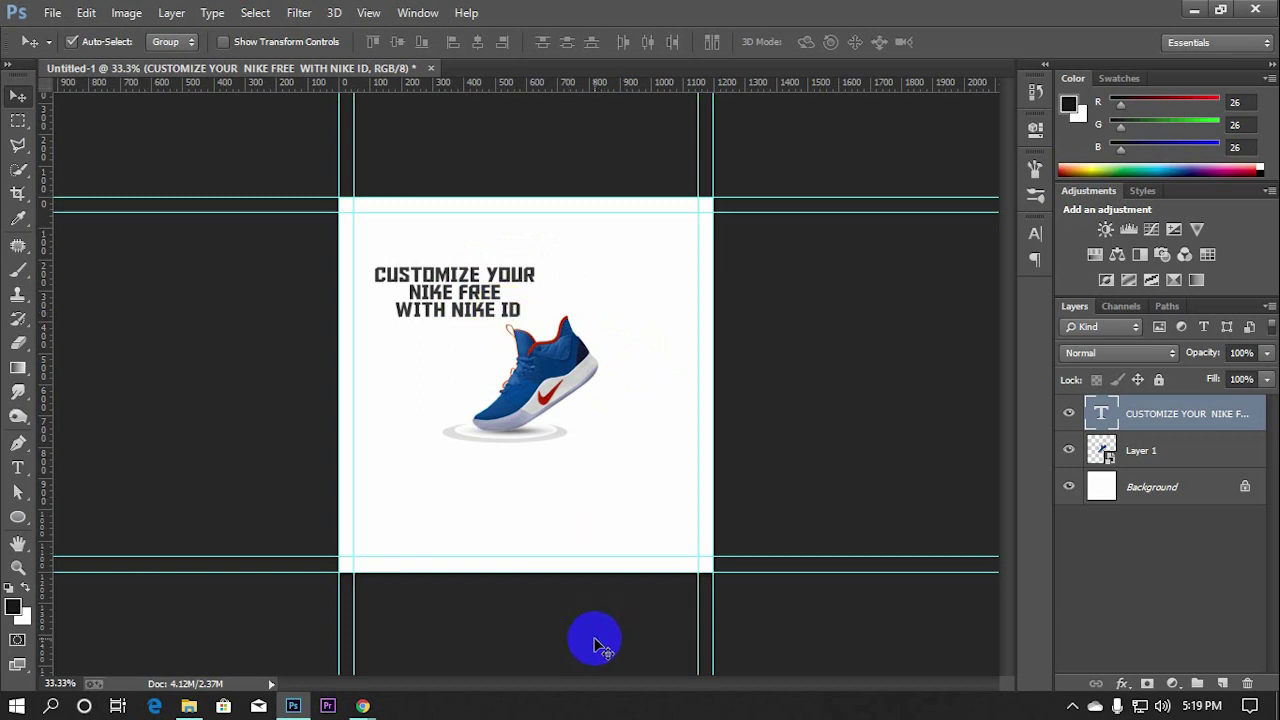
key("Up")
Duplicate the headline below the shoe and change it to 'CHOOSE YOUR LOLOR'
left_click_drag(438, 290, 498, 492)
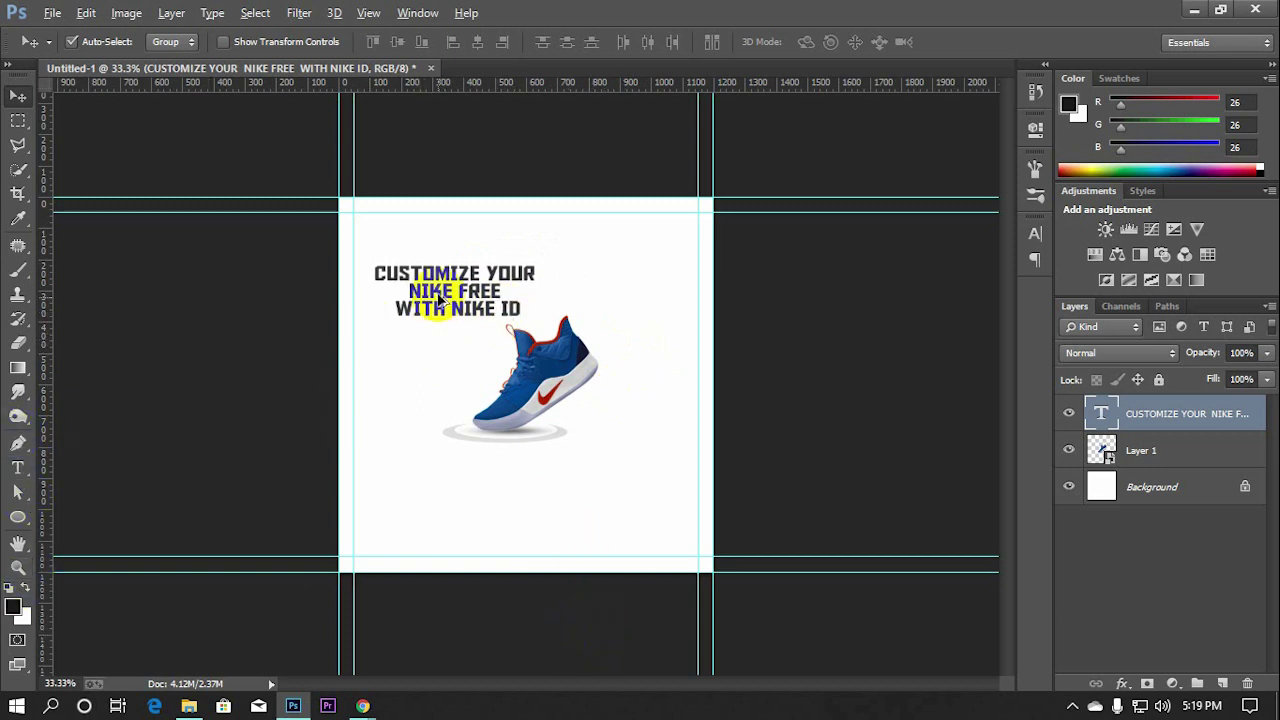
double_click(1100, 412)
type("CHOO")
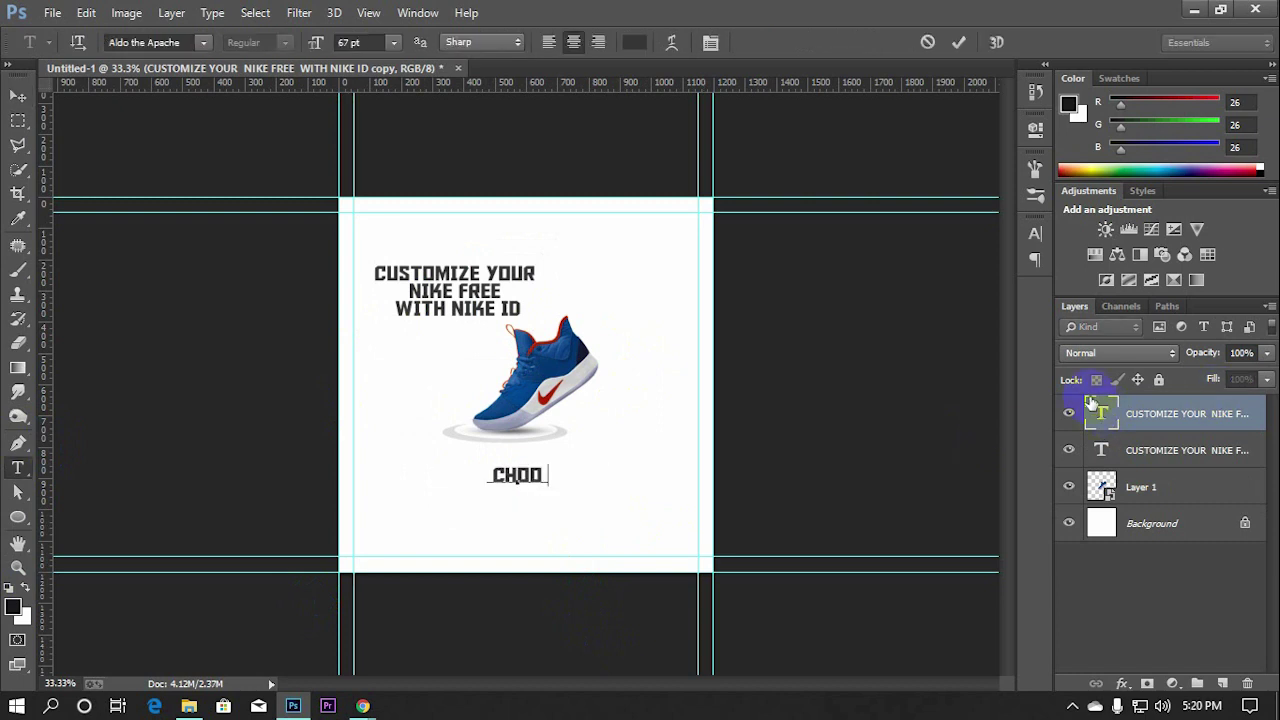
type("SE YOUR LOLOR")
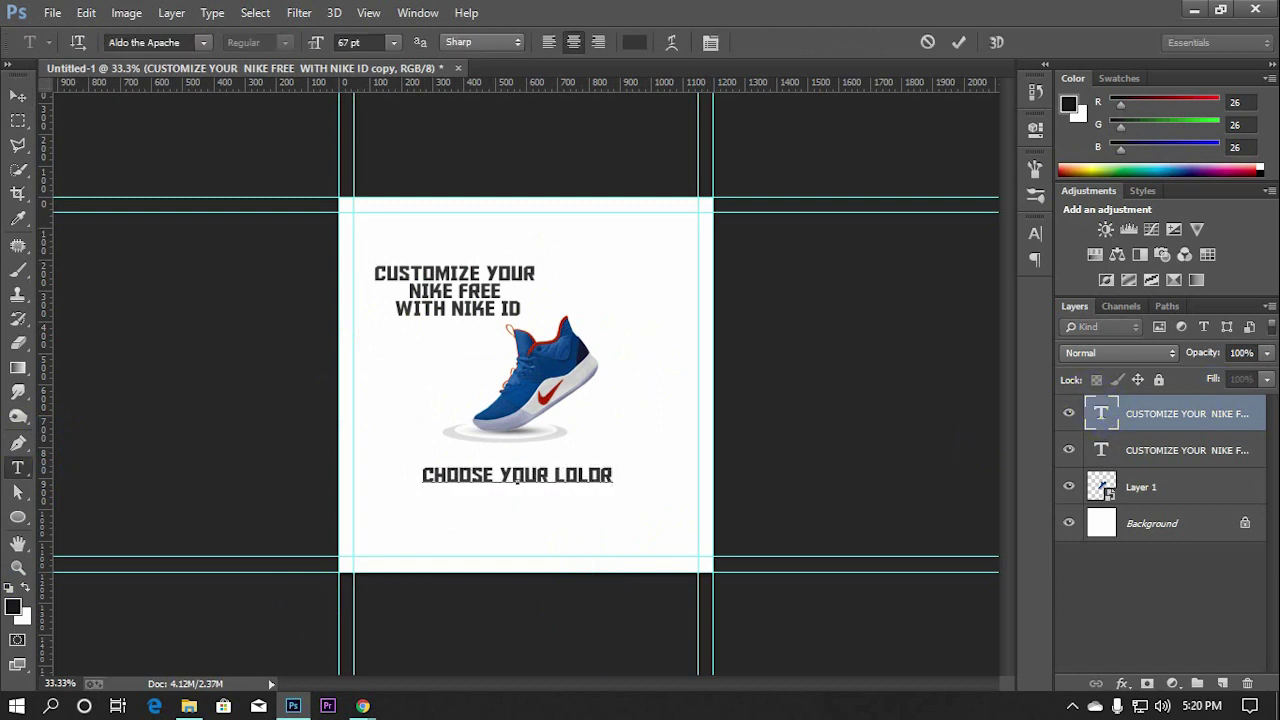
left_click(958, 42)
key("v")
left_click_drag(577, 487, 576, 484)
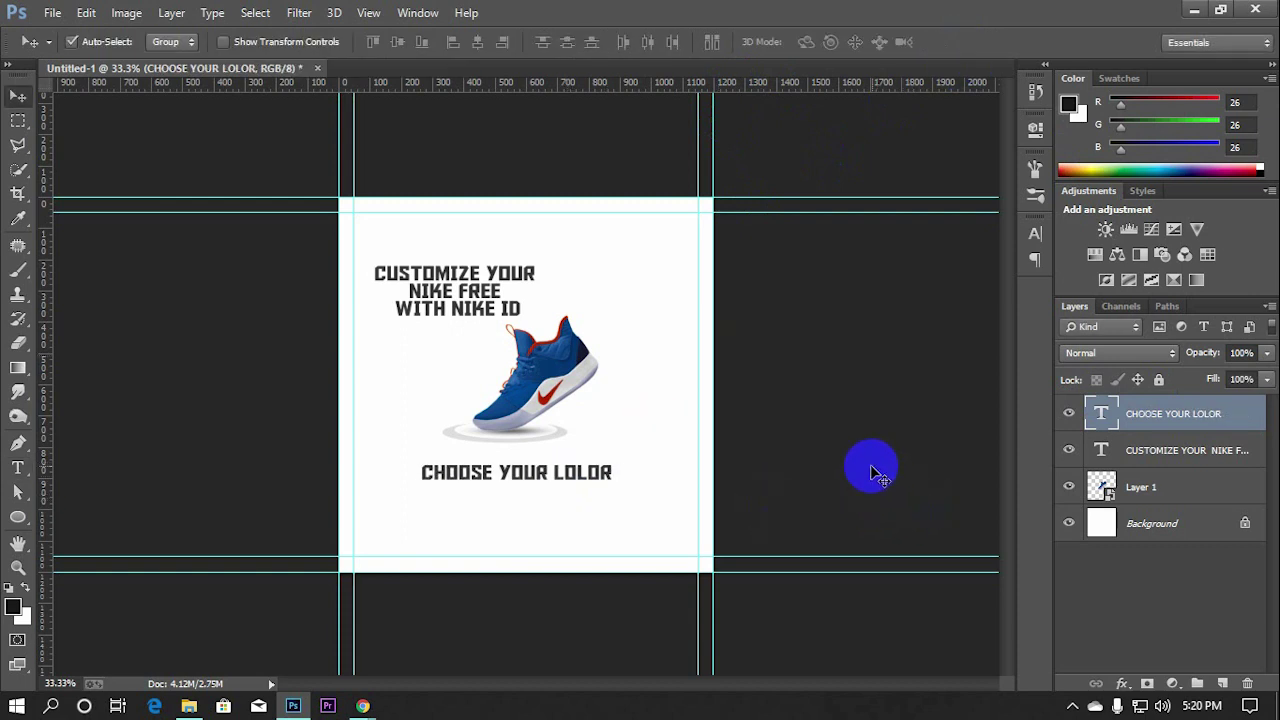
key("shift+Down")
key("shift+Down")
key("shift+Down")
Nudge the headline up and begin scaling the shoe larger
left_click(450, 275)
key("shift+Up")
key("shift+Up")
key("shift+Up")
mouse_move(578, 448)
left_mouse_down()
mouse_move(555, 412)
mouse_move(571, 409)
left_mouse_up()
key("ctrl+t")
left_click_drag(600, 315, 641, 310)
Apply the enlarged shoe size and settle the headline beside the shoe
left_click(656, 41)
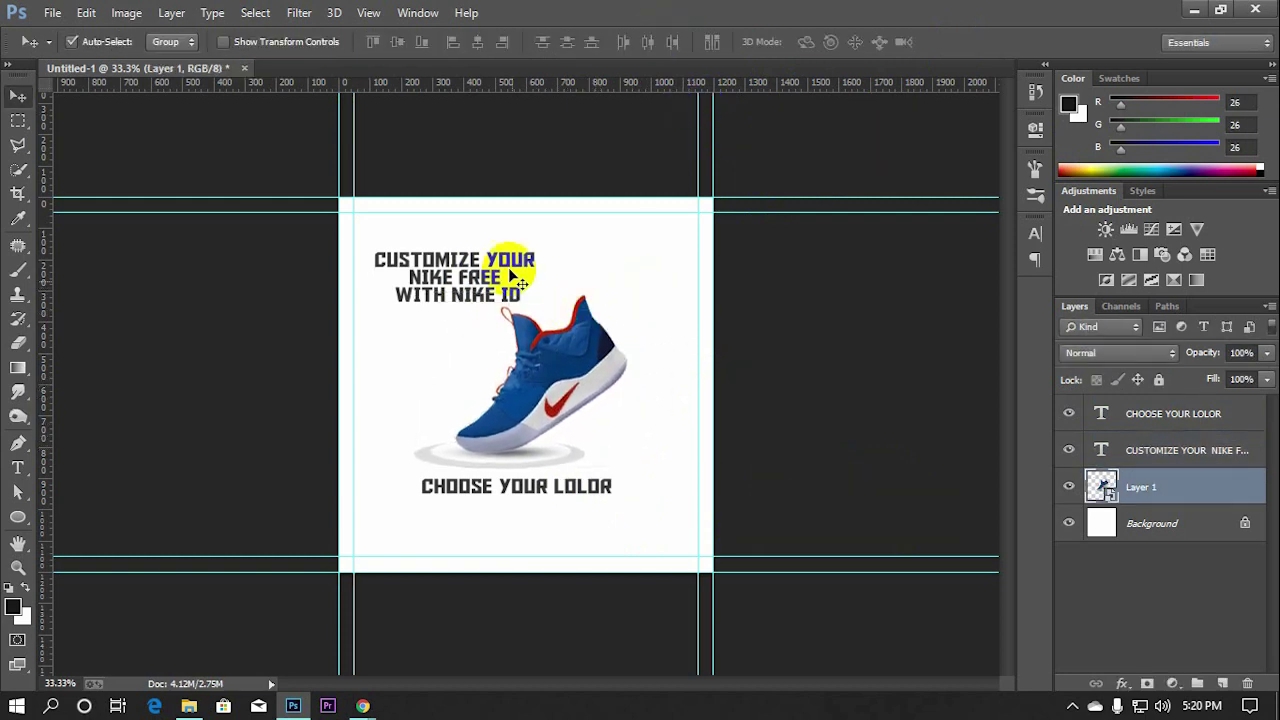
left_click(468, 268)
mouse_move(468, 268)
left_mouse_down()
mouse_move(560, 242)
mouse_move(477, 277)
mouse_move(448, 307)
left_mouse_up()
mouse_move(565, 330)
left_mouse_down()
mouse_move(565, 385)
mouse_move(537, 392)
left_mouse_up()
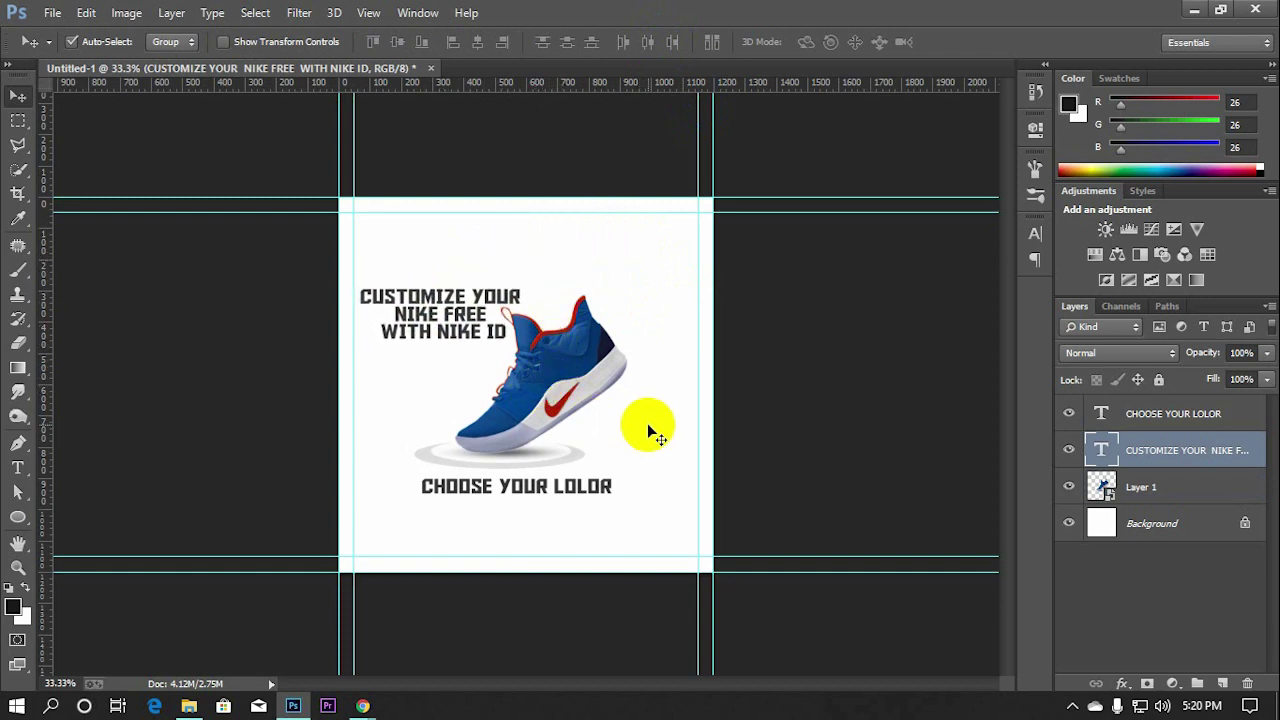
left_click_drag(648, 430, 873, 470)
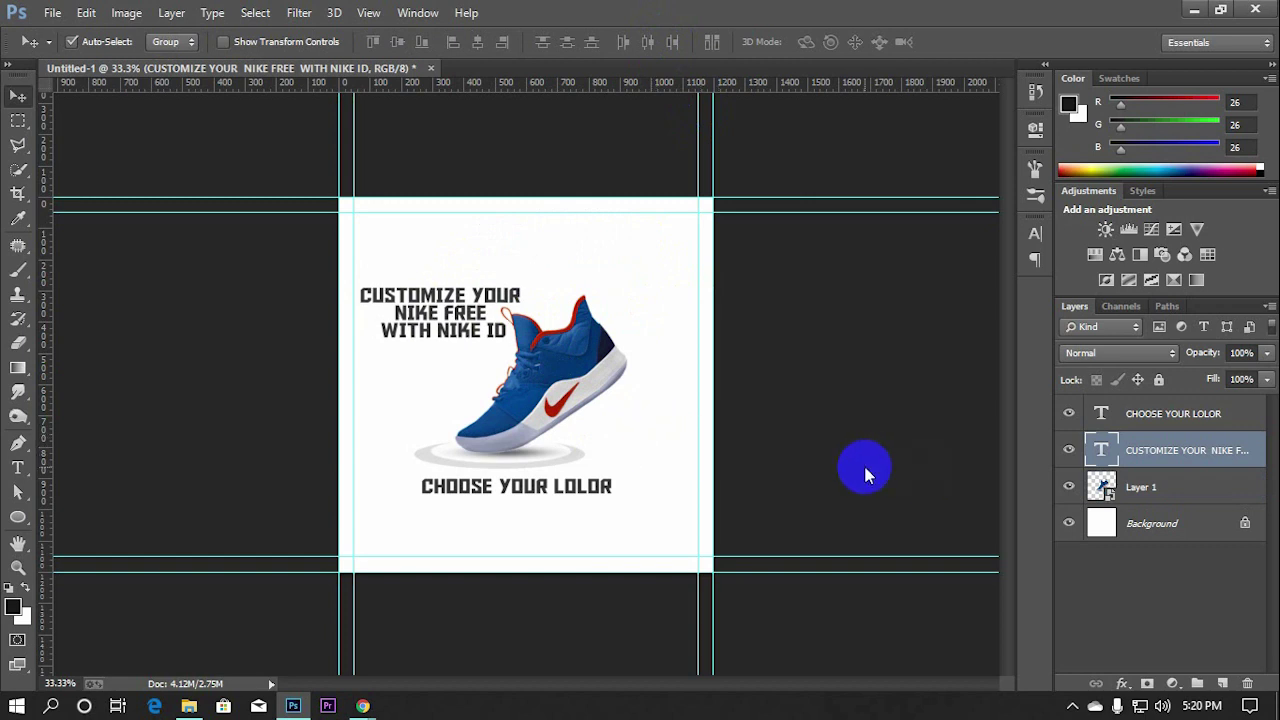
Shrink the 'CHOOSE YOUR LOLOR' tagline and make it slightly narrower
left_click(533, 485)
key("ctrl+t")
left_click_drag(637, 473, 588, 470)
key("Return")
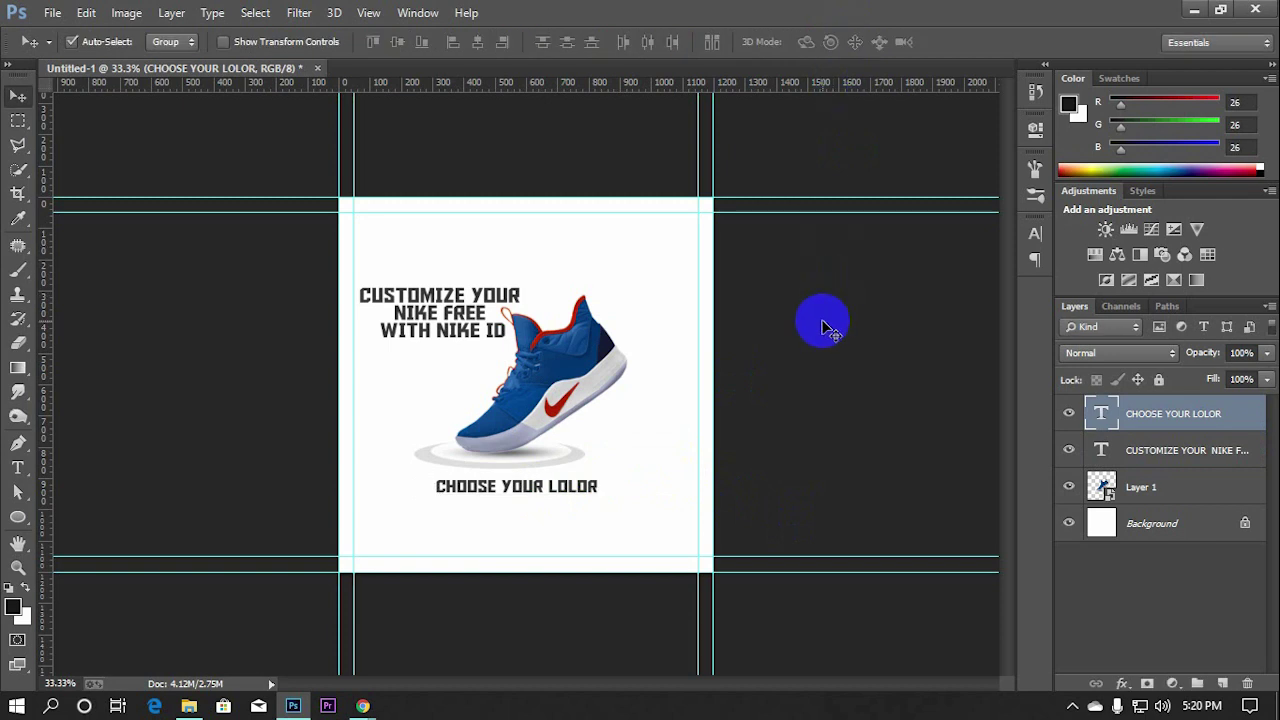
key("ctrl+t")
left_click_drag(614, 485, 603, 478)
left_click(846, 41)
Draw a small black square below the tagline with the Rectangle tool
key("ctrl+plus")
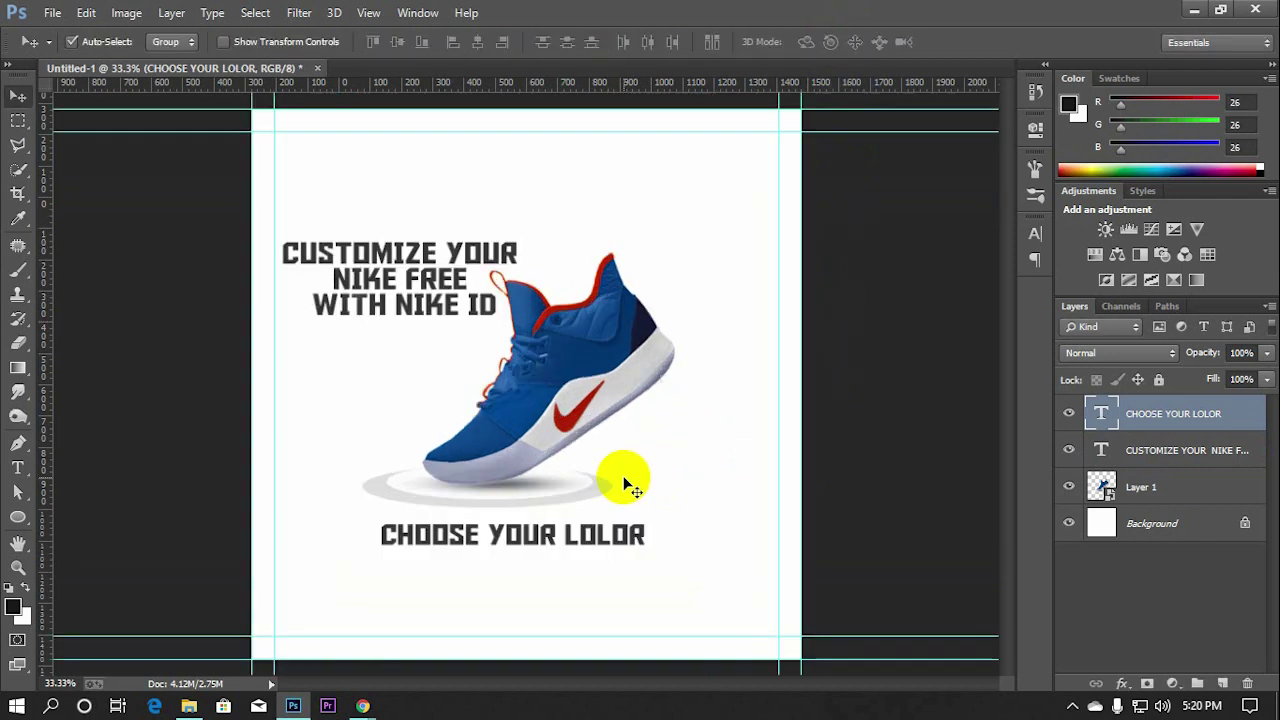
key("ctrl+plus")
key("ctrl+plus")
left_click(18, 517)
left_click(110, 509)
mouse_move(329, 471)
left_mouse_down()
mouse_move(376, 514)
mouse_move(394, 476)
left_mouse_up()
Duplicate the black square into a row of five and nudge the row into place
left_click(18, 96)
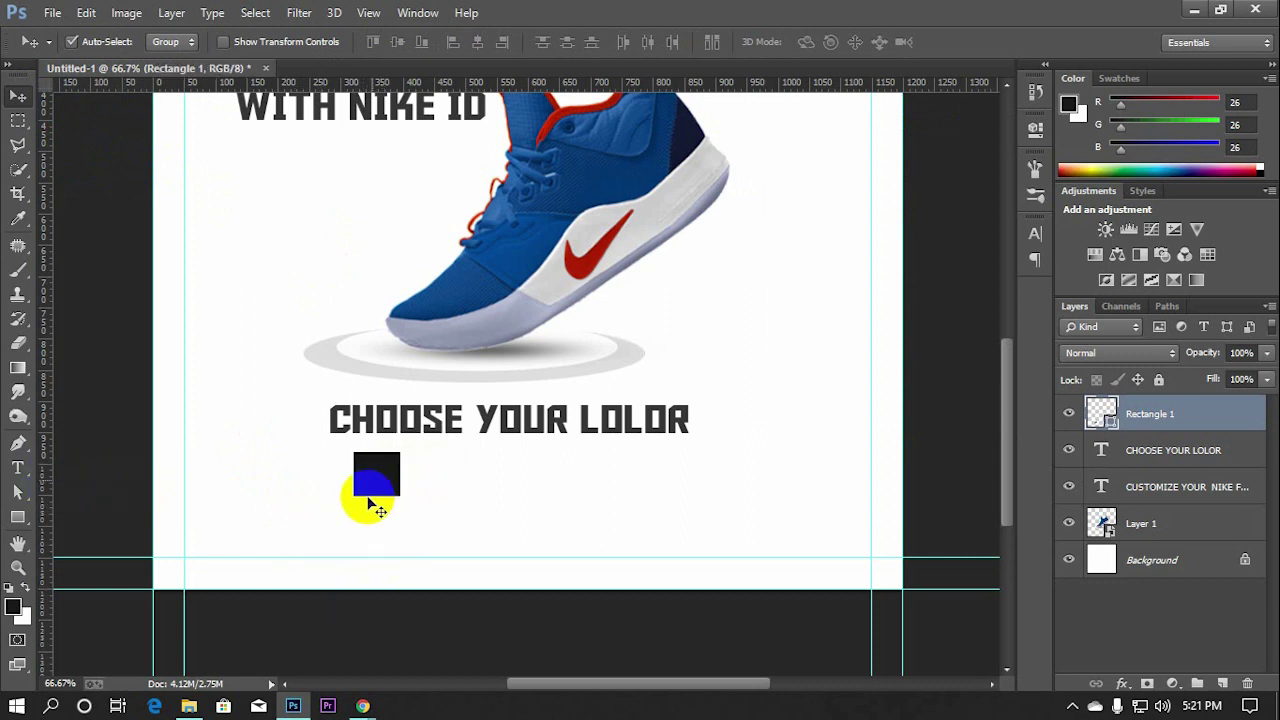
mouse_move(370, 500)
left_mouse_down()
mouse_move(441, 473)
mouse_move(652, 478)
left_mouse_up()
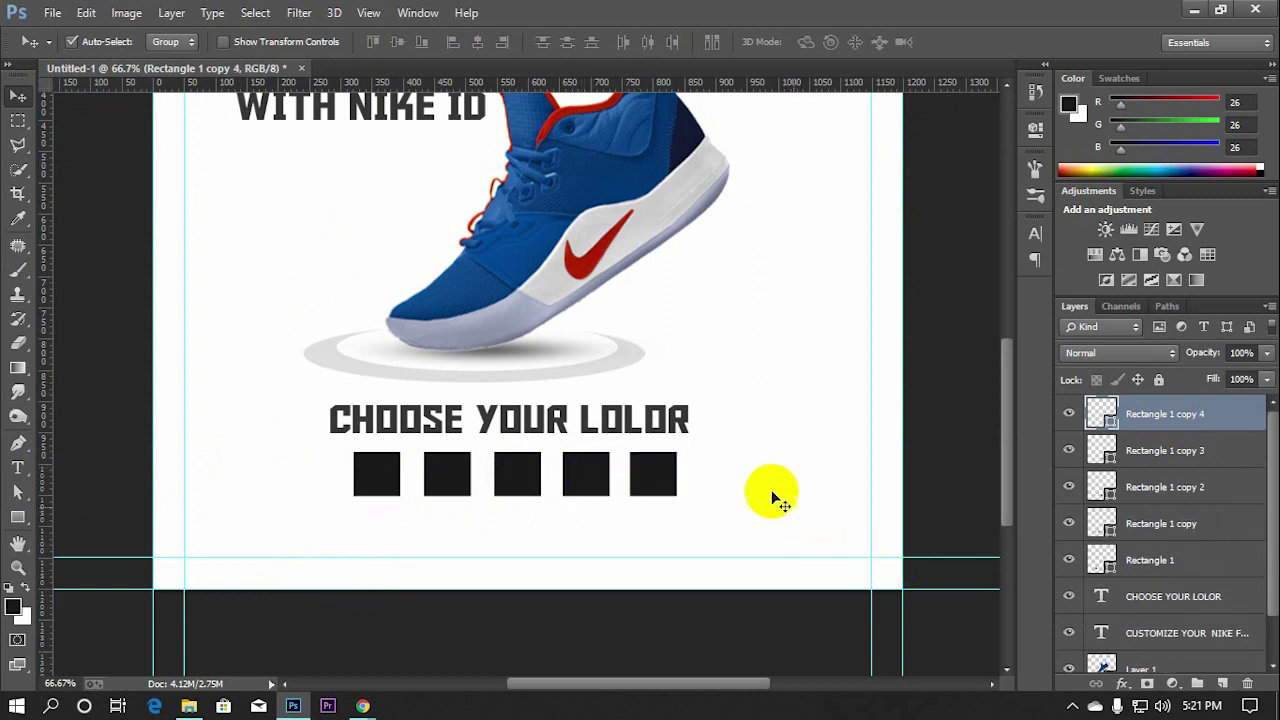
left_click_drag(775, 497, 398, 486)
key("shift+Left")
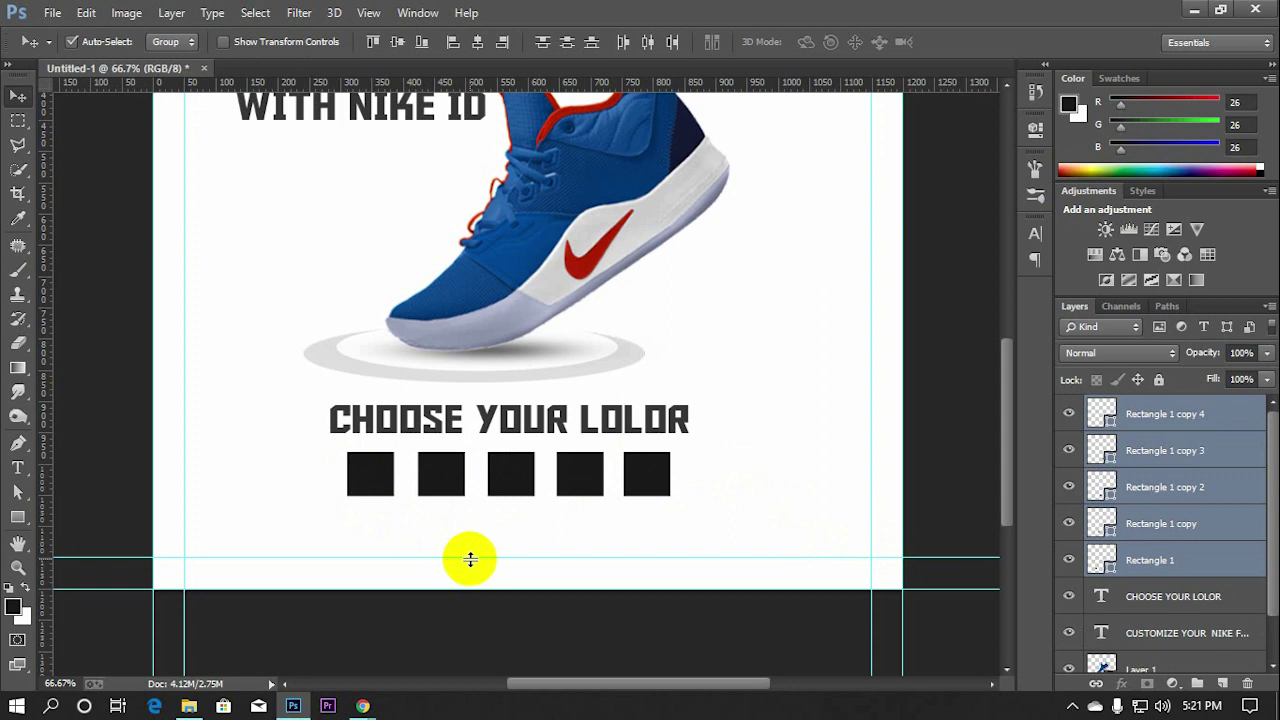
key("Right")
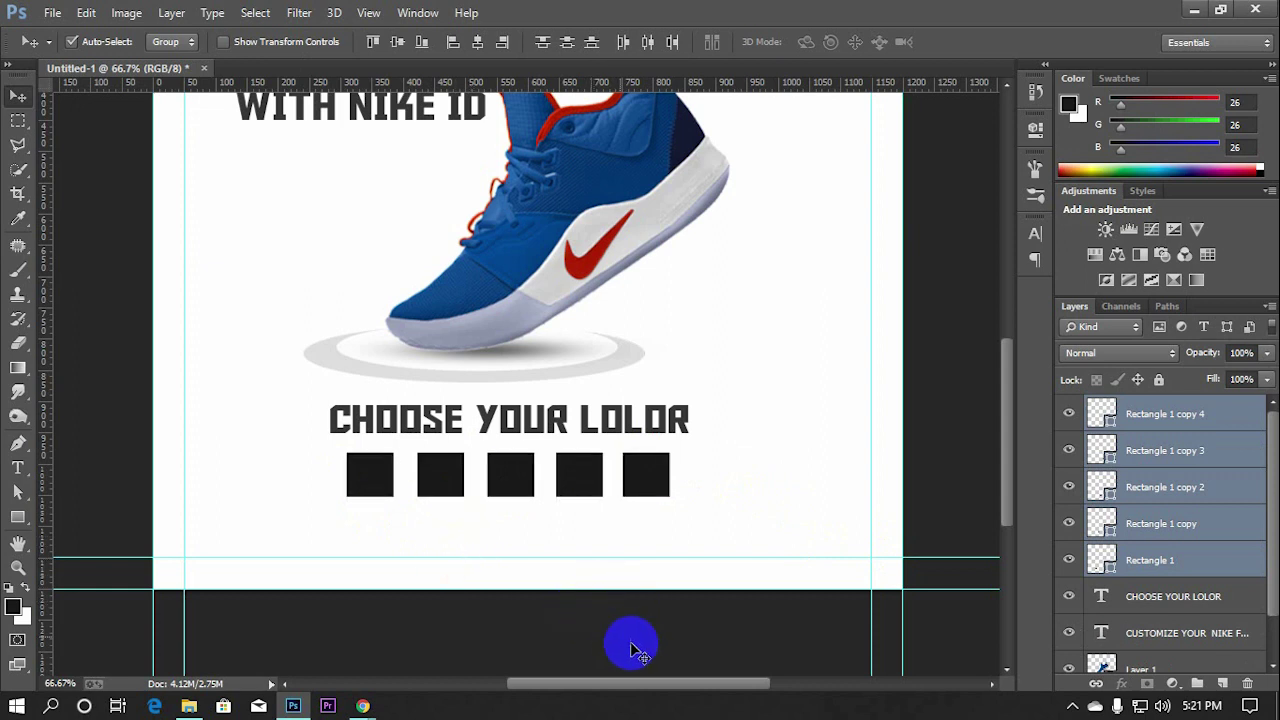
Scale the five squares down together to about 90%
key("ctrl+t")
left_click_drag(669, 453, 657, 456)
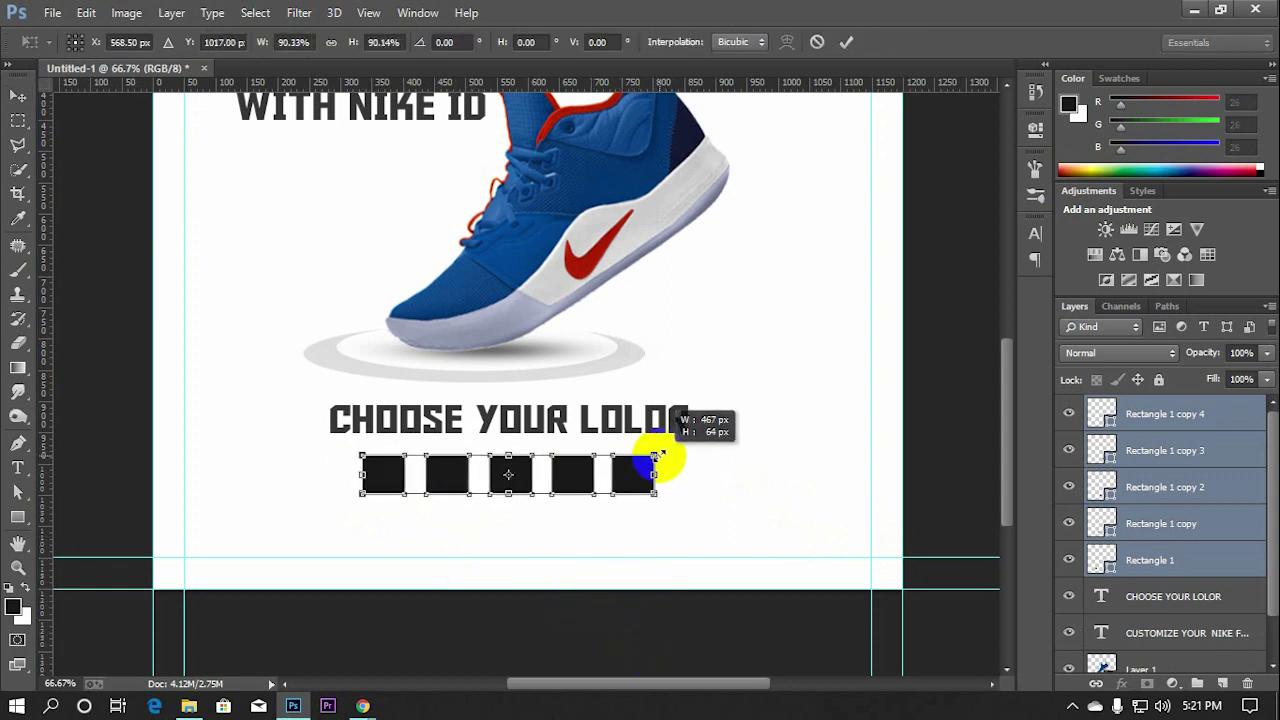
left_click(846, 41)
left_click(400, 471)
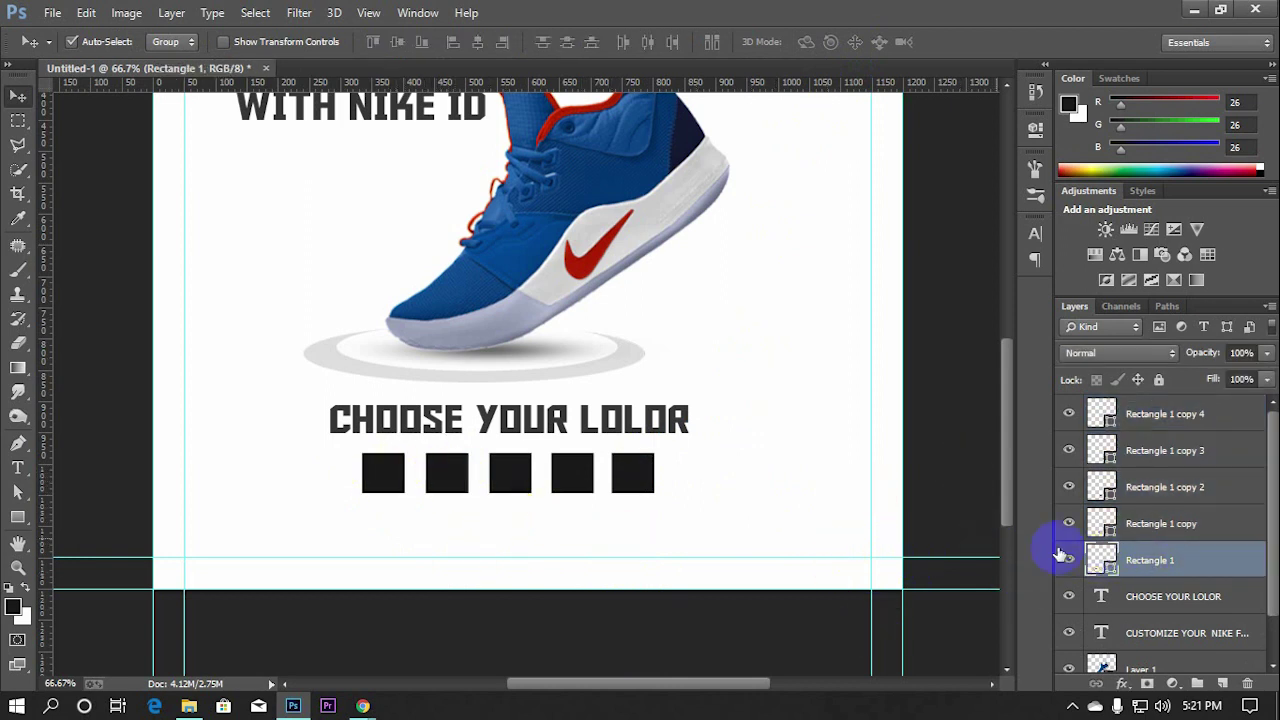
Fill the second square with a bright light blue
left_click(1101, 523)
double_click(1101, 523)
left_click(1030, 244)
left_click(997, 177)
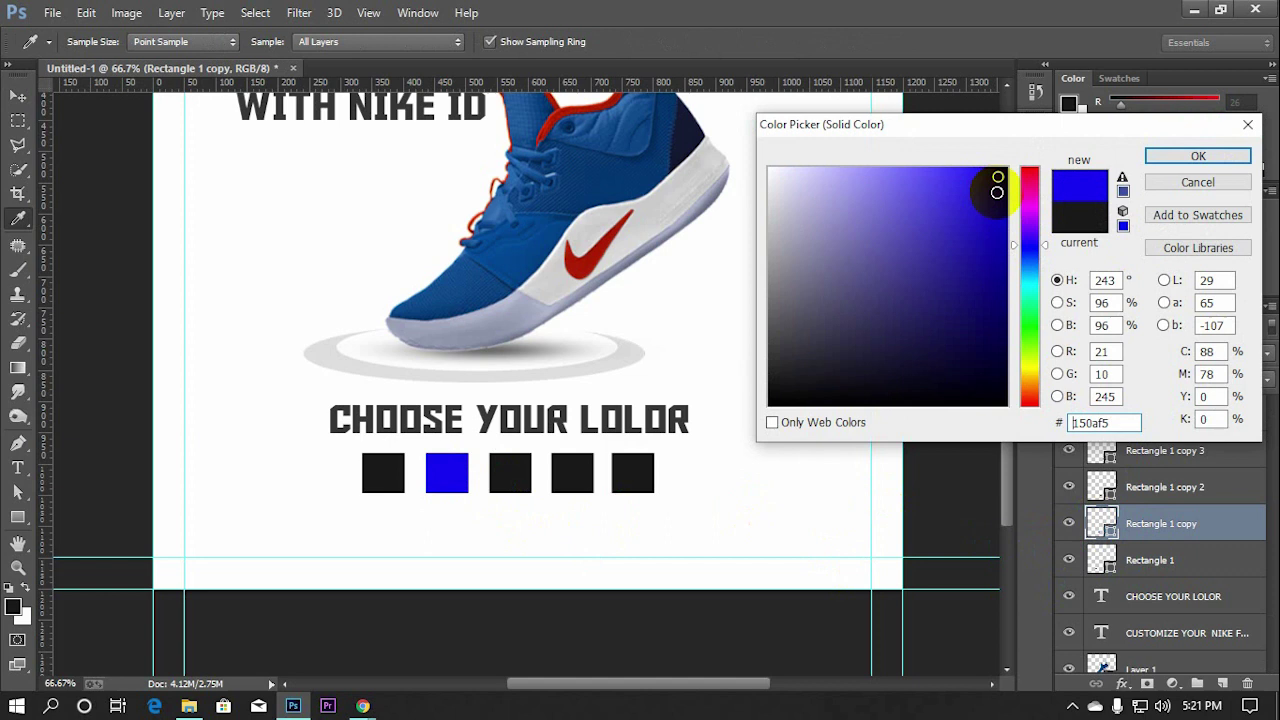
left_click(1030, 268)
left_click(976, 163)
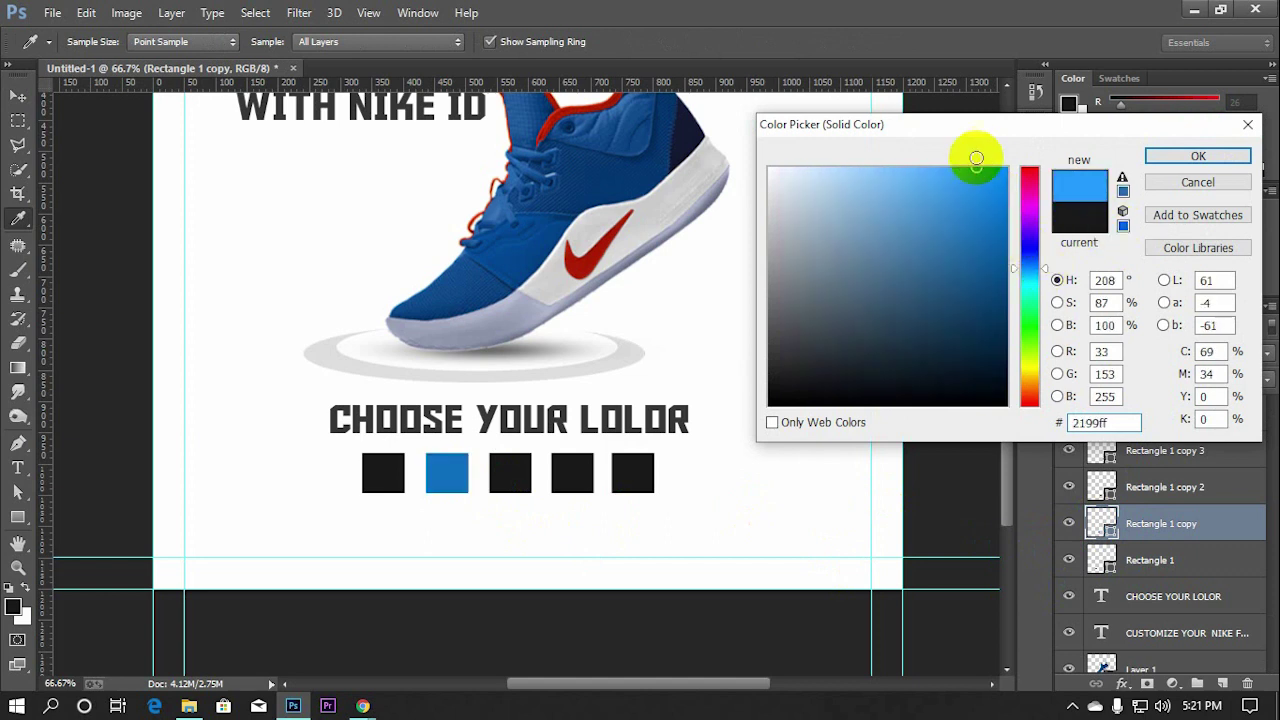
left_click(1198, 156)
Fill the third square with a pink-red shade
double_click(1101, 487)
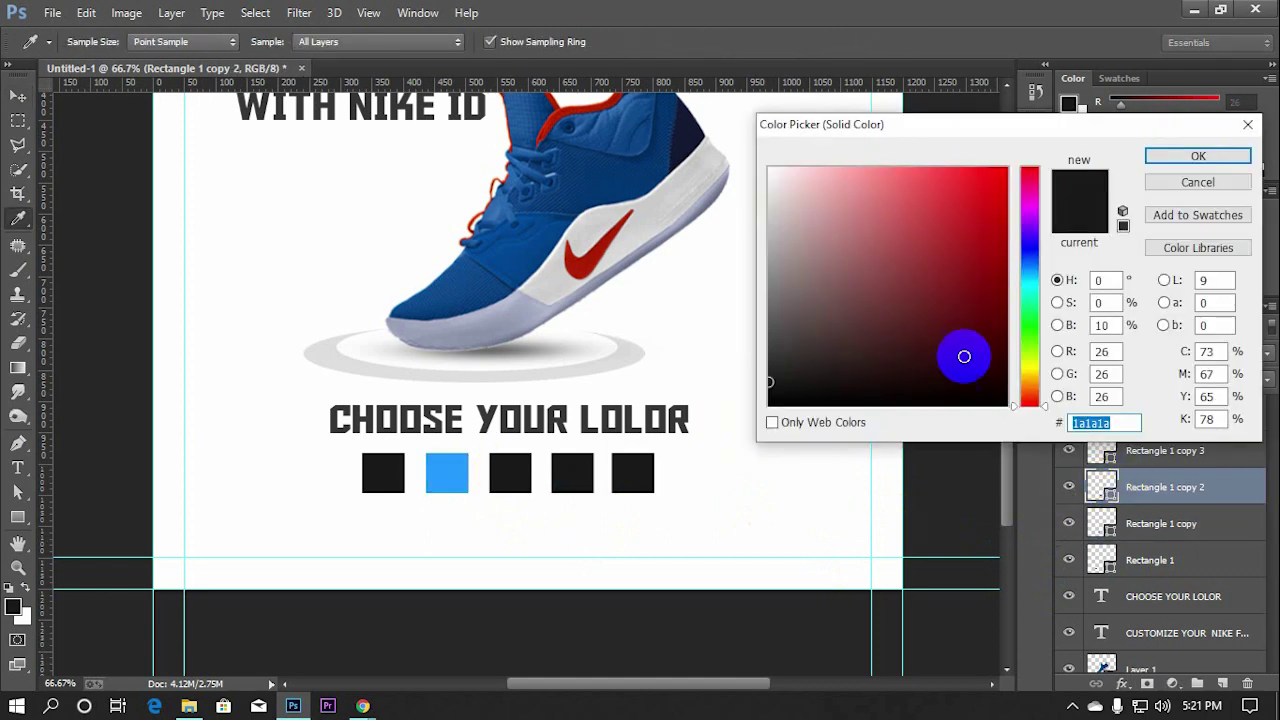
left_click(1030, 214)
left_click(940, 180)
left_click(1198, 156)
Fill the fourth square with a saturated orange
key("v")
left_click(655, 471)
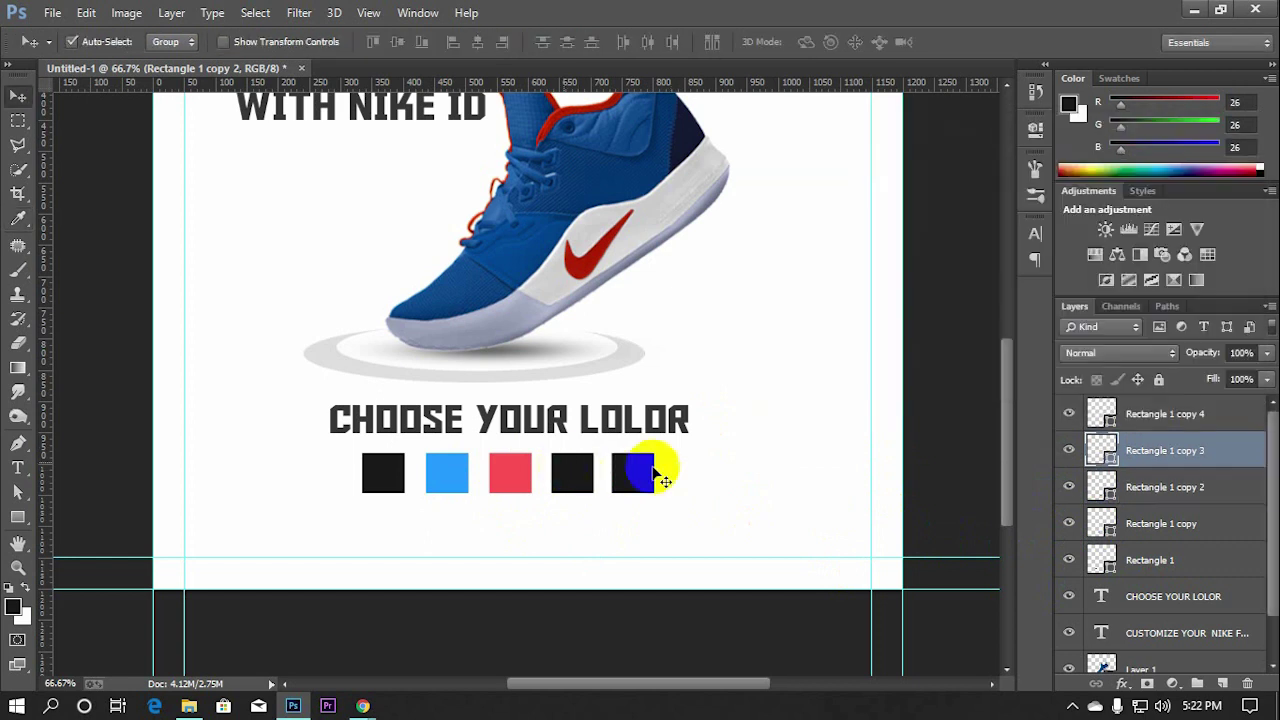
double_click(1101, 450)
left_click(1030, 386)
left_click_drag(1000, 175, 1023, 141)
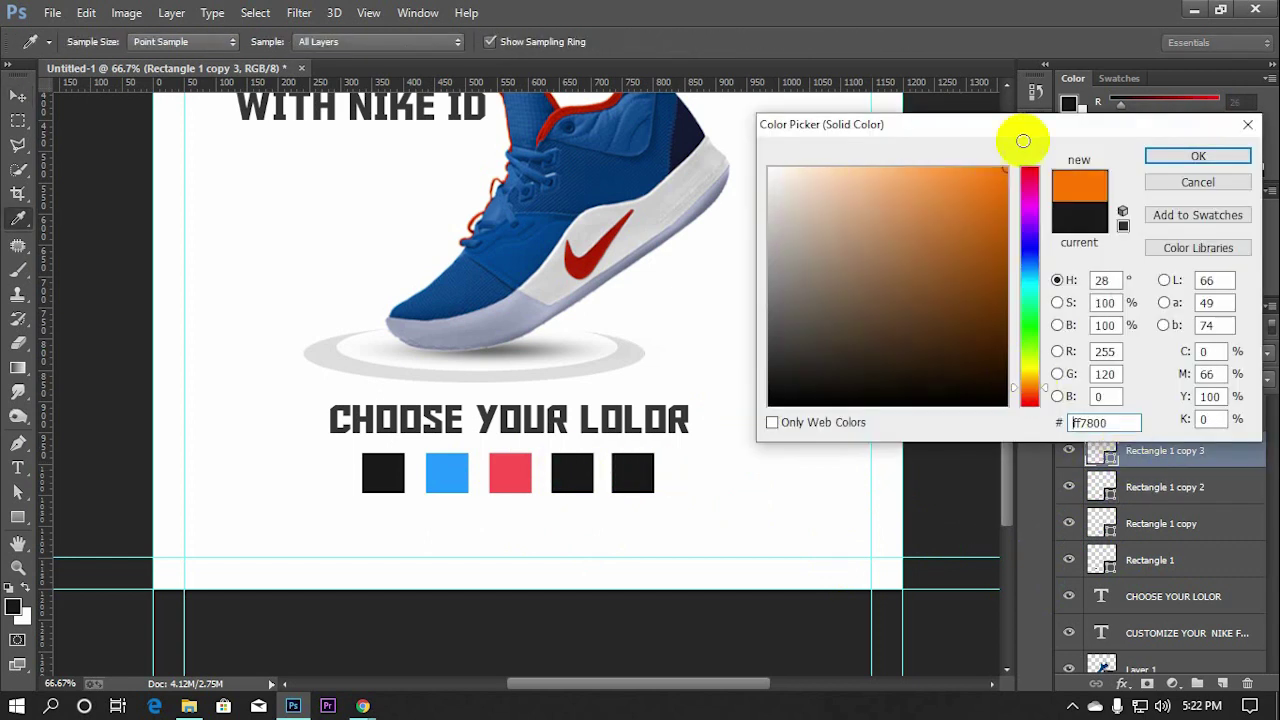
left_click(1198, 156)
Fill the fifth square with web-safe yellow and nudge the swatches slightly left
double_click(1101, 413)
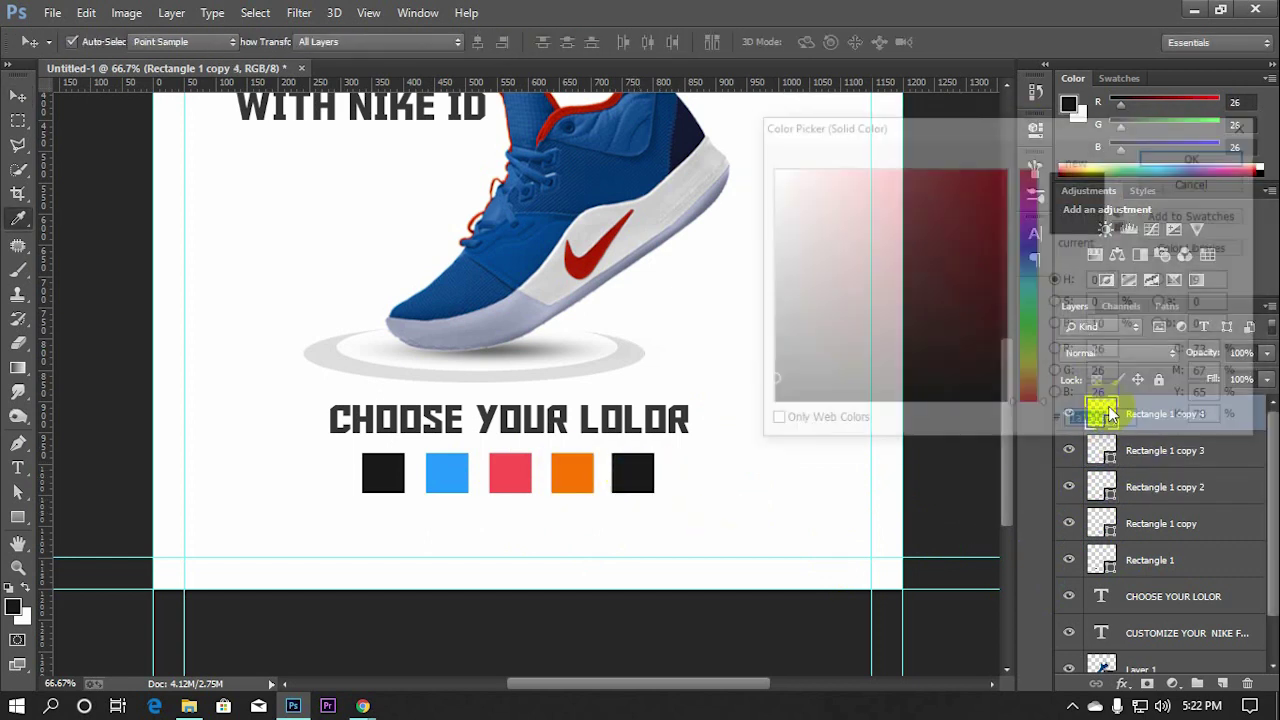
left_click(1030, 300)
mouse_move(1033, 243)
left_mouse_down()
mouse_move(1030, 204)
mouse_move(1031, 372)
left_mouse_up()
left_click(1005, 175)
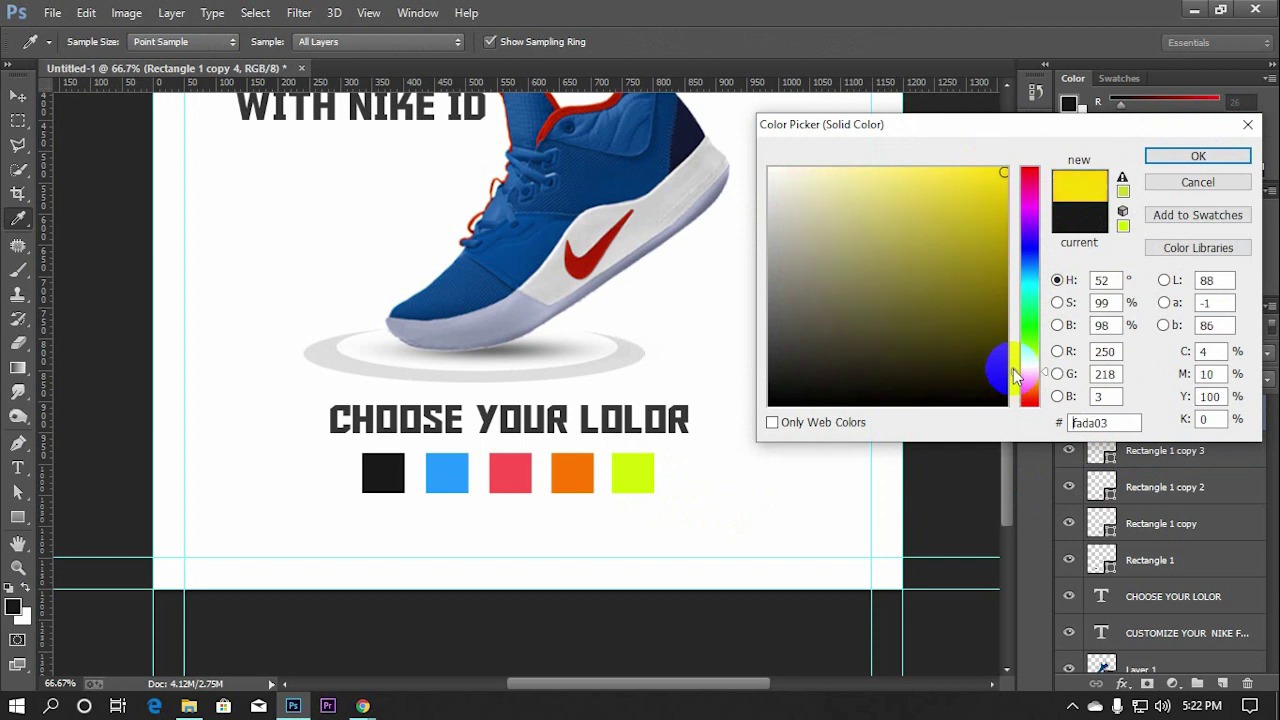
left_click(1123, 212)
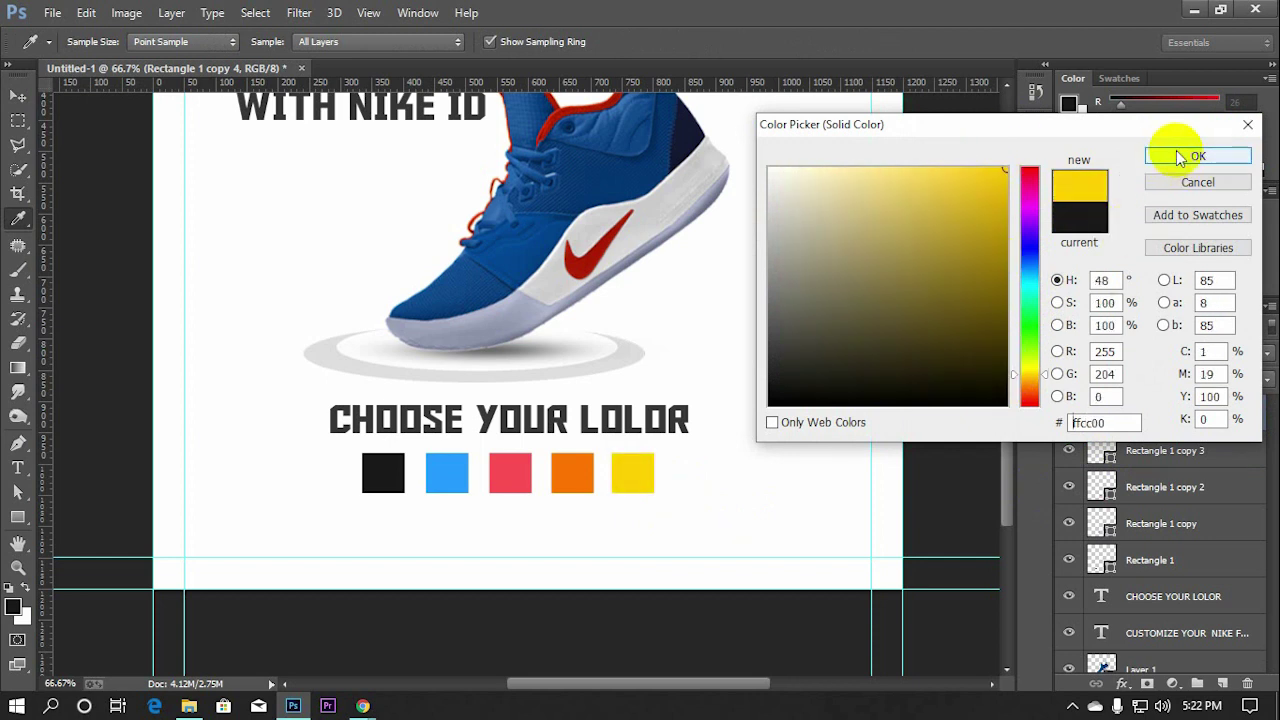
left_click(1168, 157)
left_click_drag(663, 476, 661, 476)
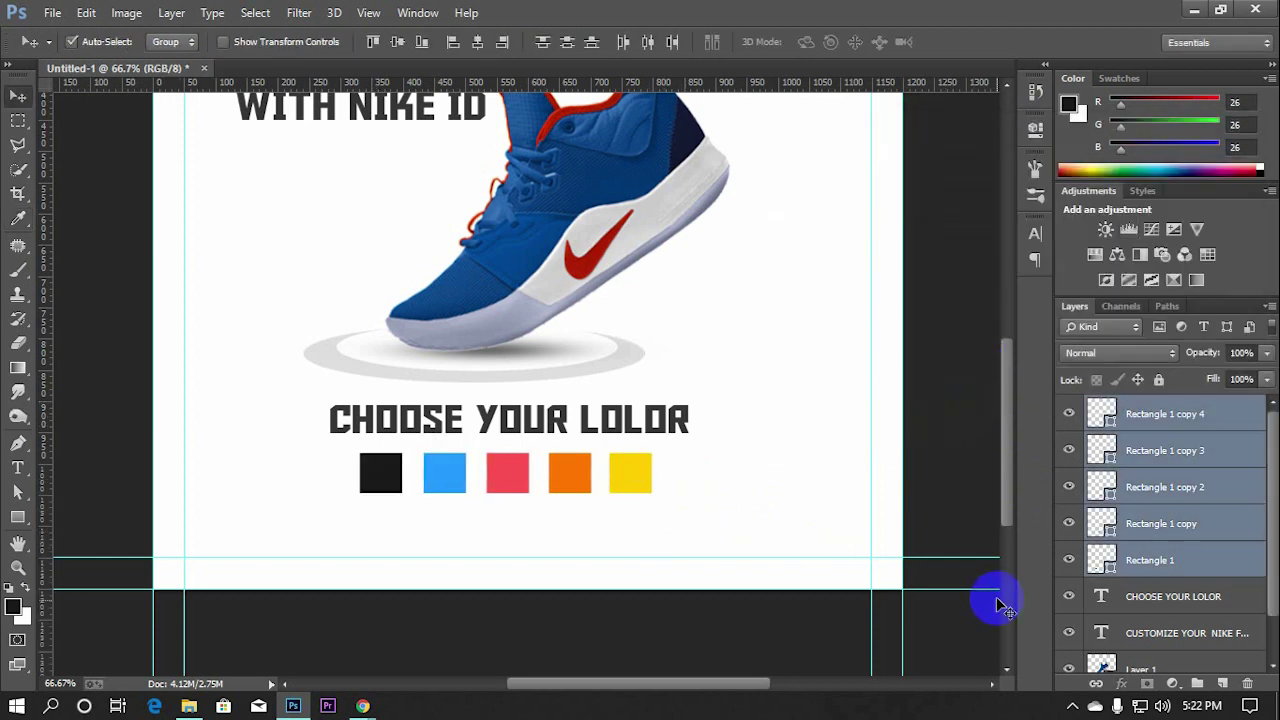
Select the colour swatch row for transforming
left_click(961, 489)
scroll(961, 489, "down", 3)
scroll(961, 489, "up", 1)
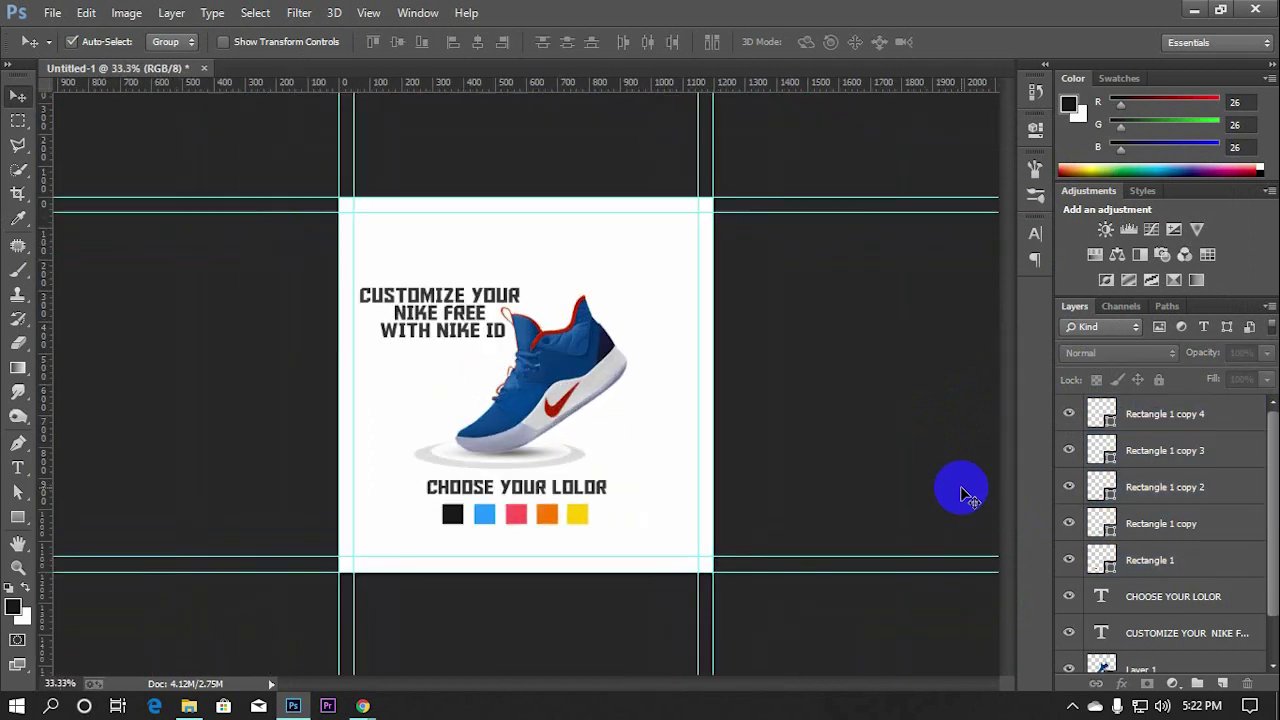
scroll(961, 489, "down", 1)
left_click_drag(603, 495, 457, 451)
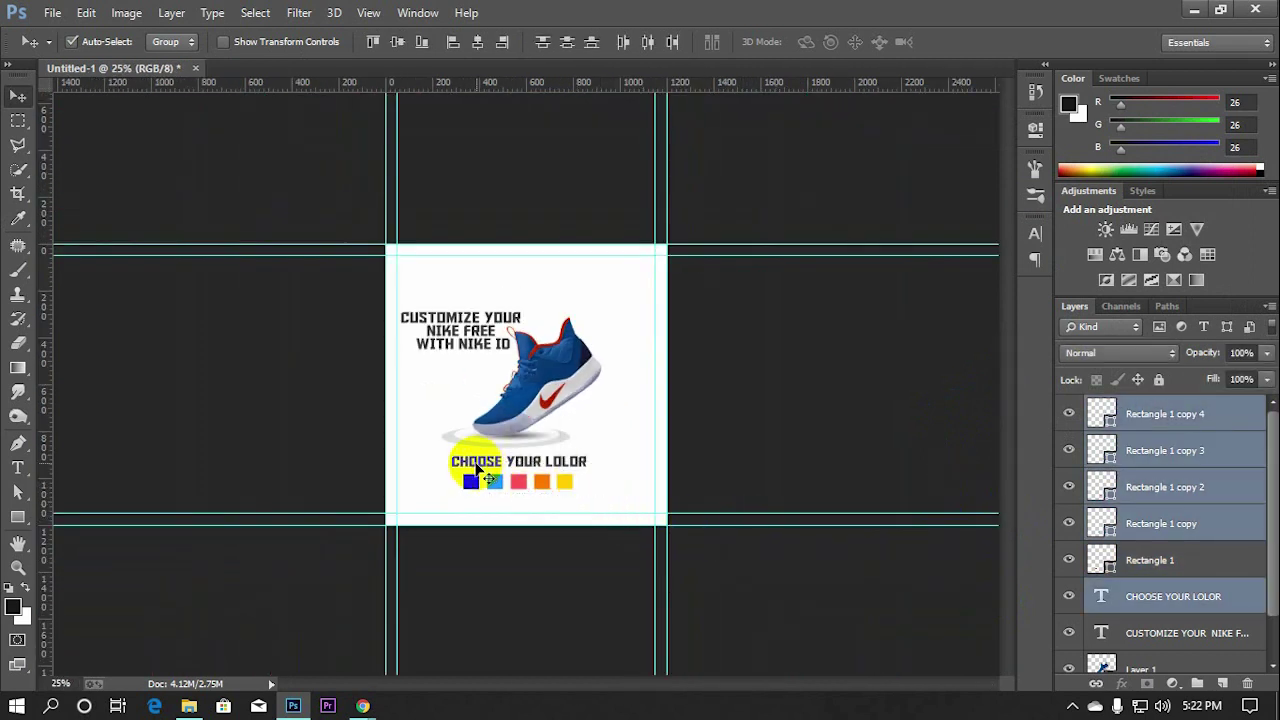
mouse_move(597, 490)
left_mouse_down()
mouse_move(453, 470)
mouse_move(443, 491)
left_mouse_up()
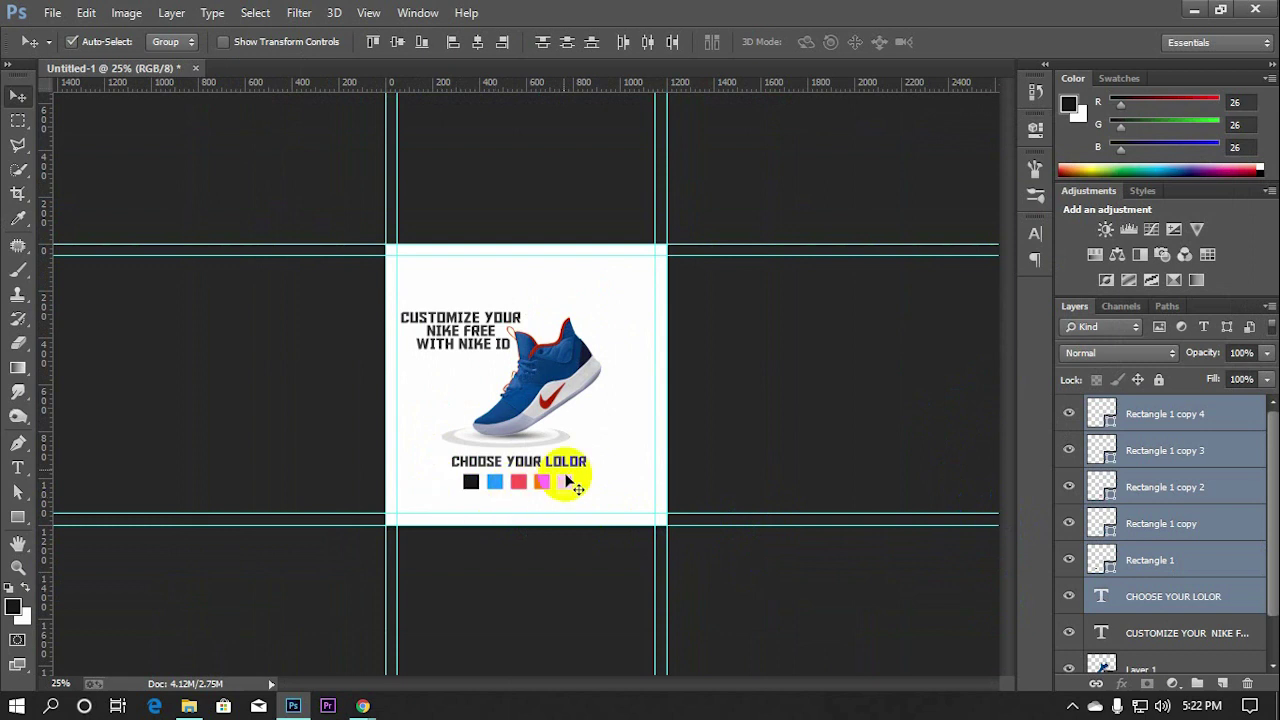
key("ctrl+t")
left_click(729, 44)
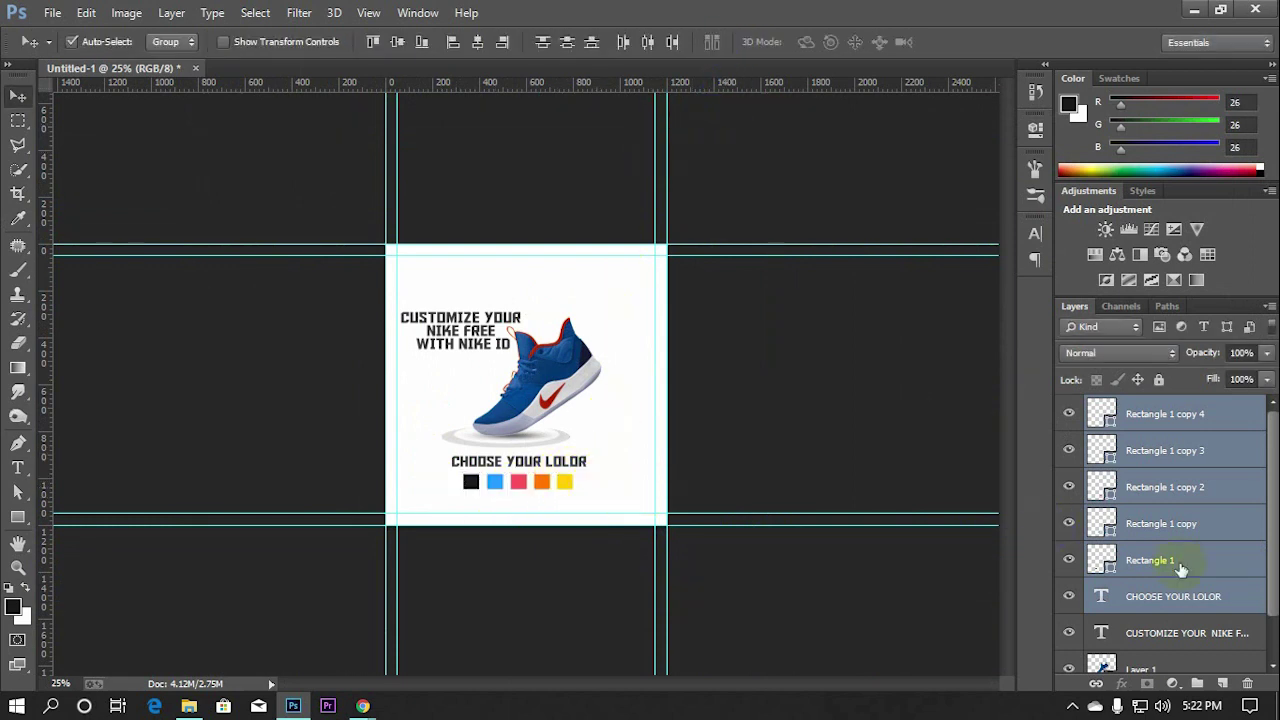
Shrink the tagline and swatches slightly around their centre and nudge them up
key("ctrl+t")
left_click_drag(588, 454, 568, 461)
left_click(845, 42)
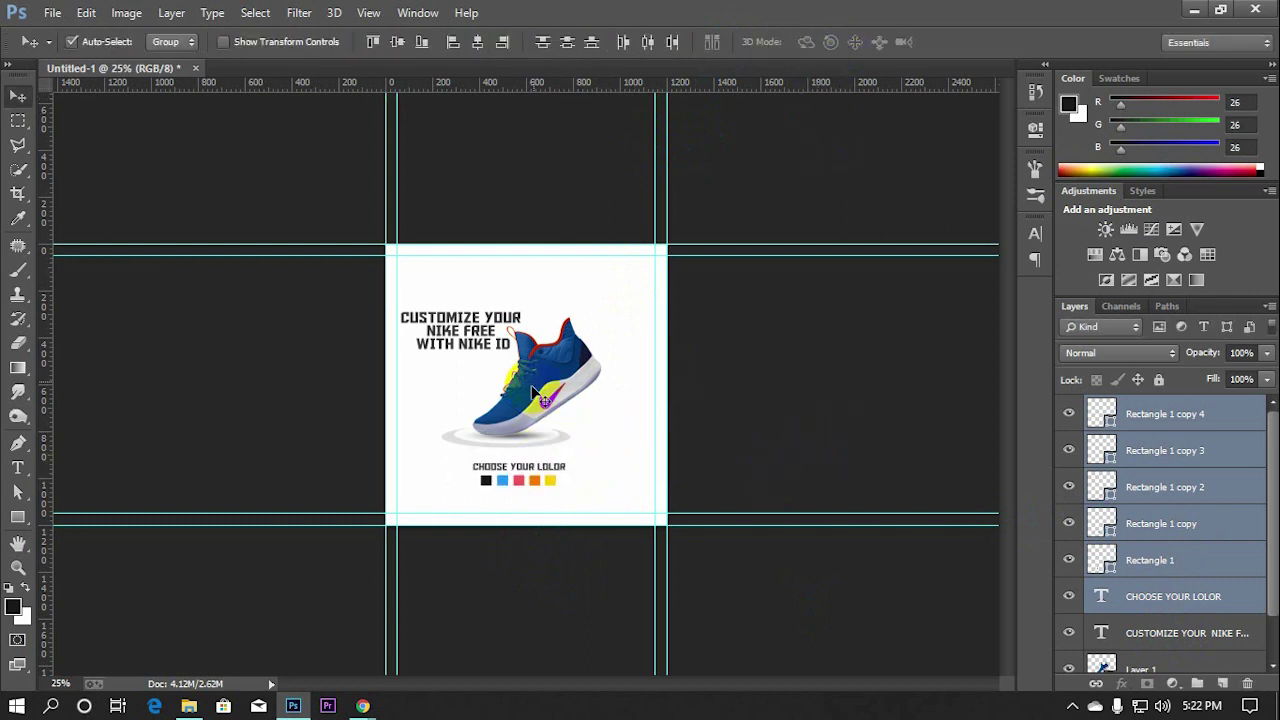
key("shift+Up")
key("shift+Up")
key("shift+Up")
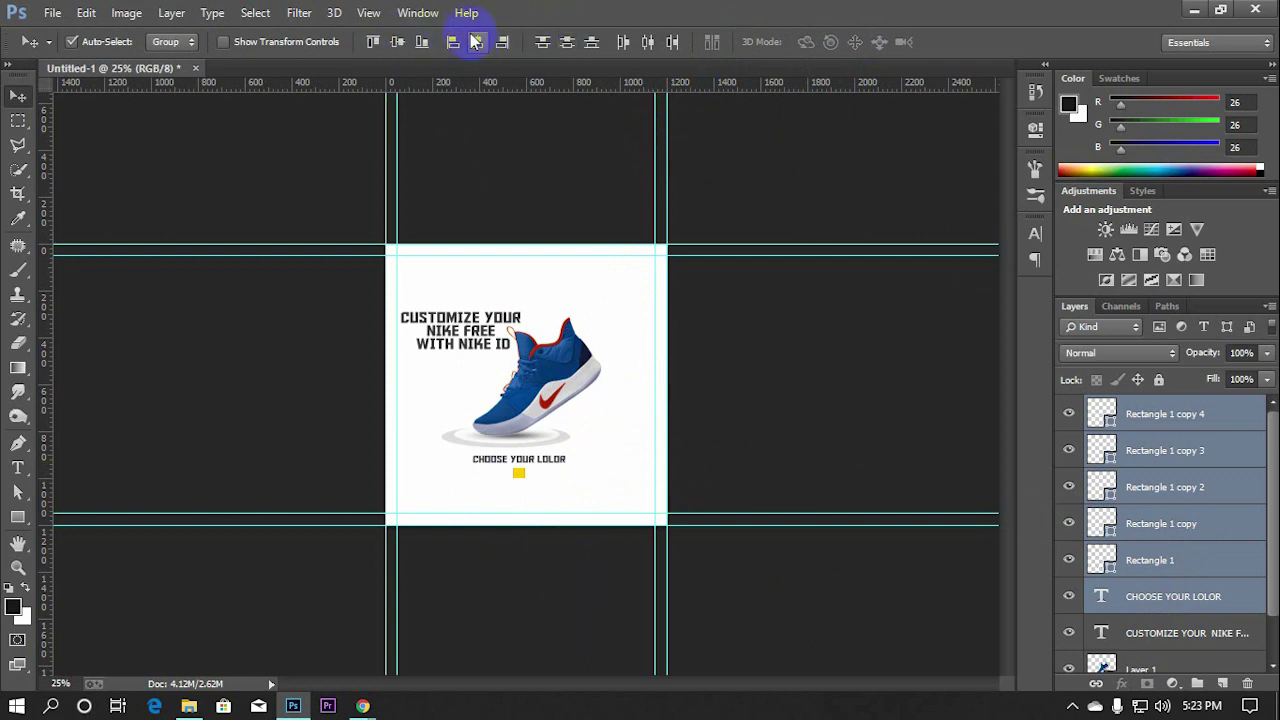
key("ctrl+z")
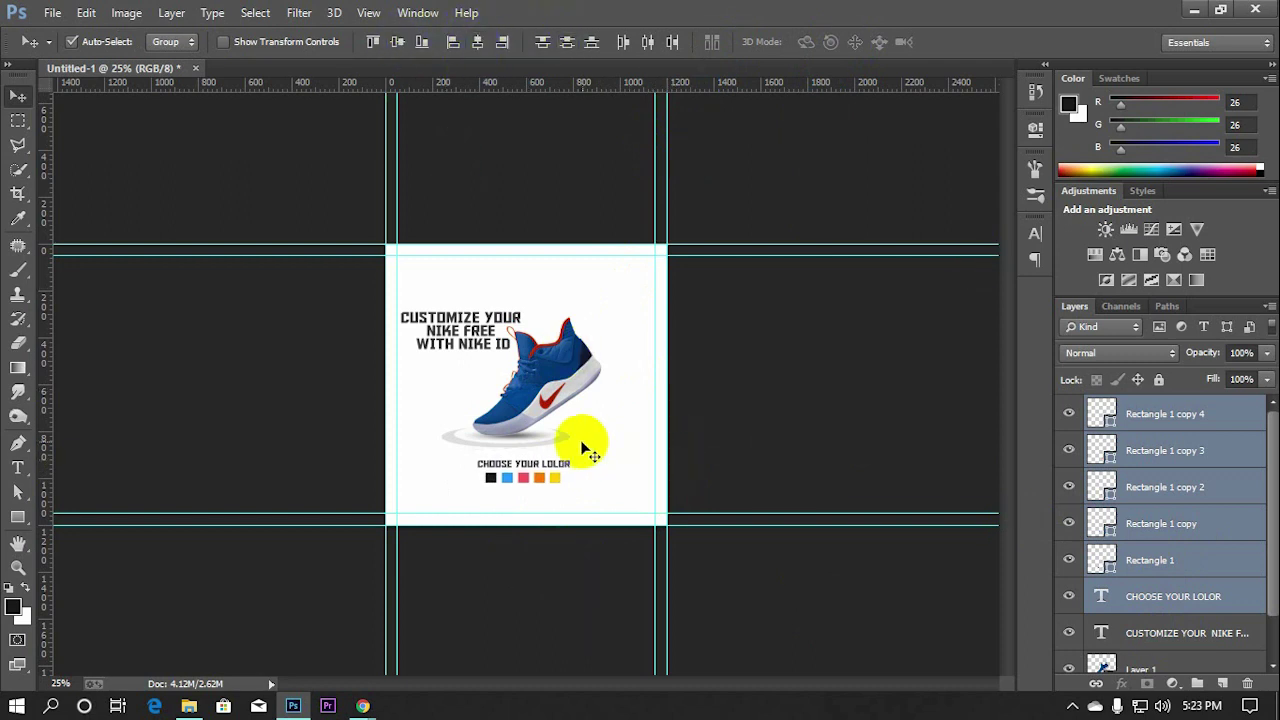
Shift the shoe slightly right and reposition the tagline and swatches
left_click_drag(575, 400, 588, 403)
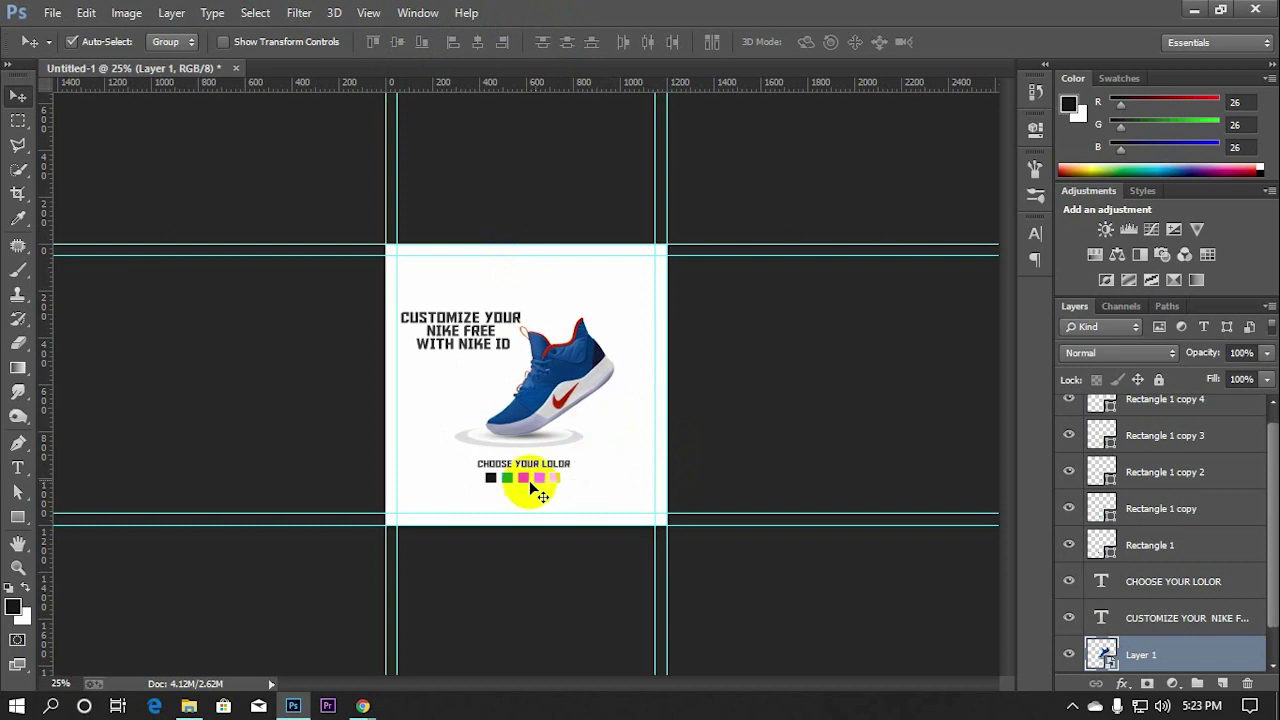
left_click_drag(562, 490, 505, 477)
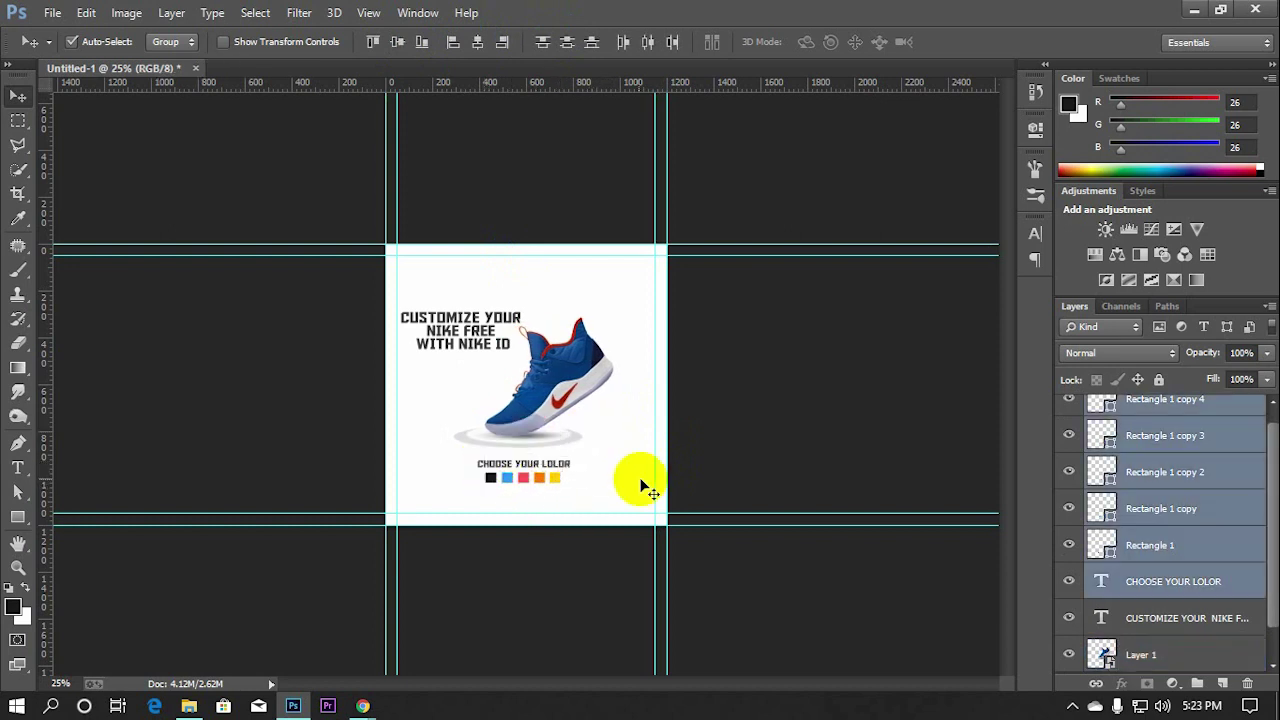
key("shift+Up")
key("shift+Up")
left_click_drag(597, 510, 600, 515)
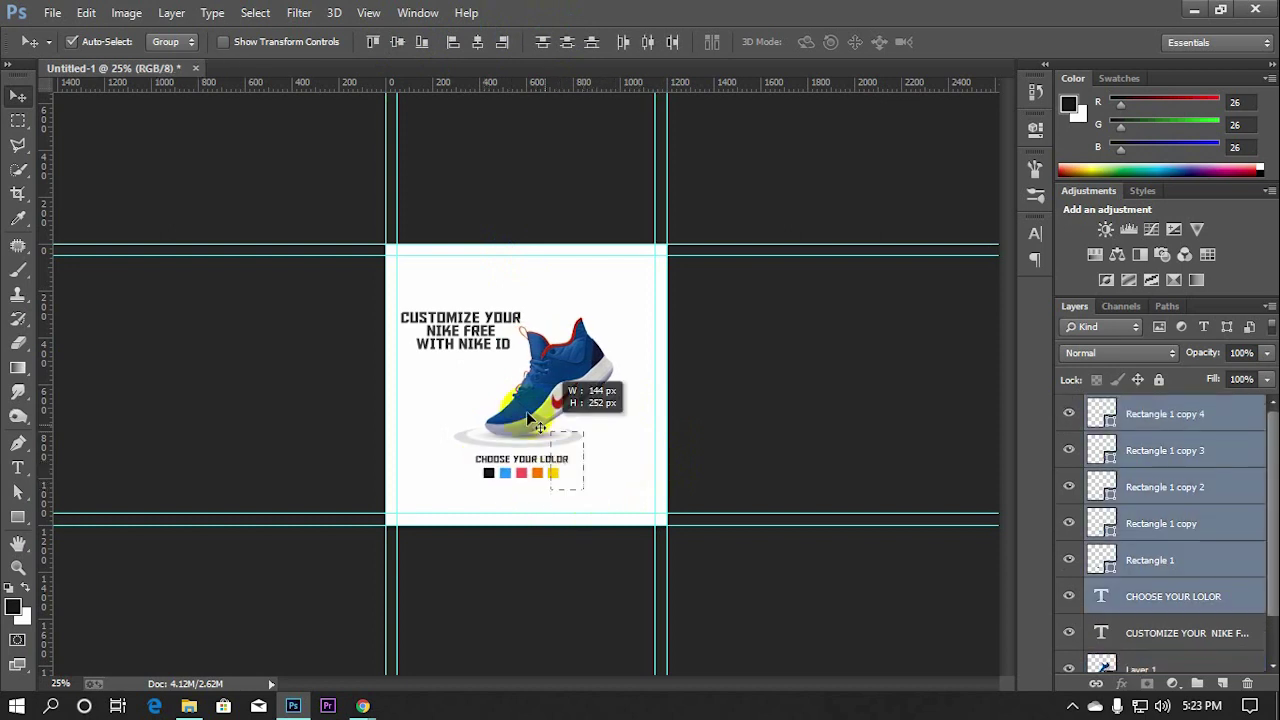
Nudge the headline around, then revert to an earlier history state
left_click_drag(457, 337, 461, 337)
key("shift+Right")
key("shift+Right")
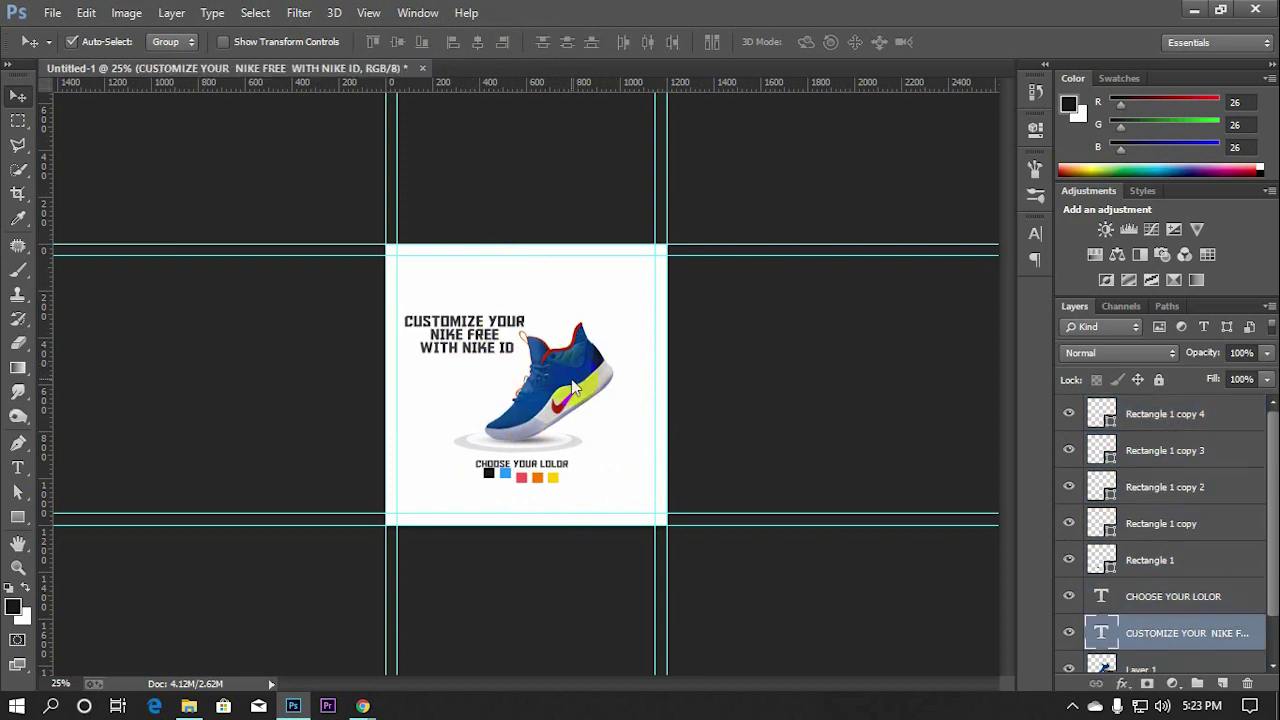
key("shift+Down")
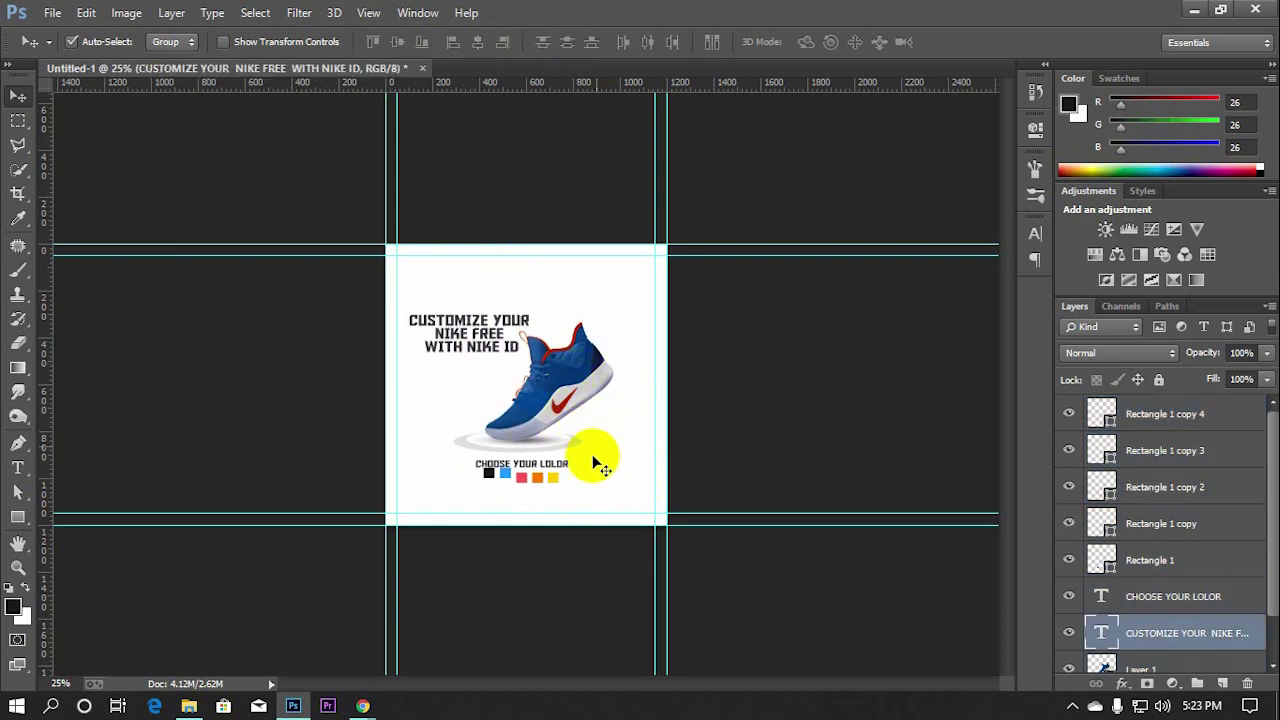
key("shift+Left")
key("shift+Left")
key("shift+Left")
key("shift+Up")
left_click(1036, 90)
left_click(889, 395)
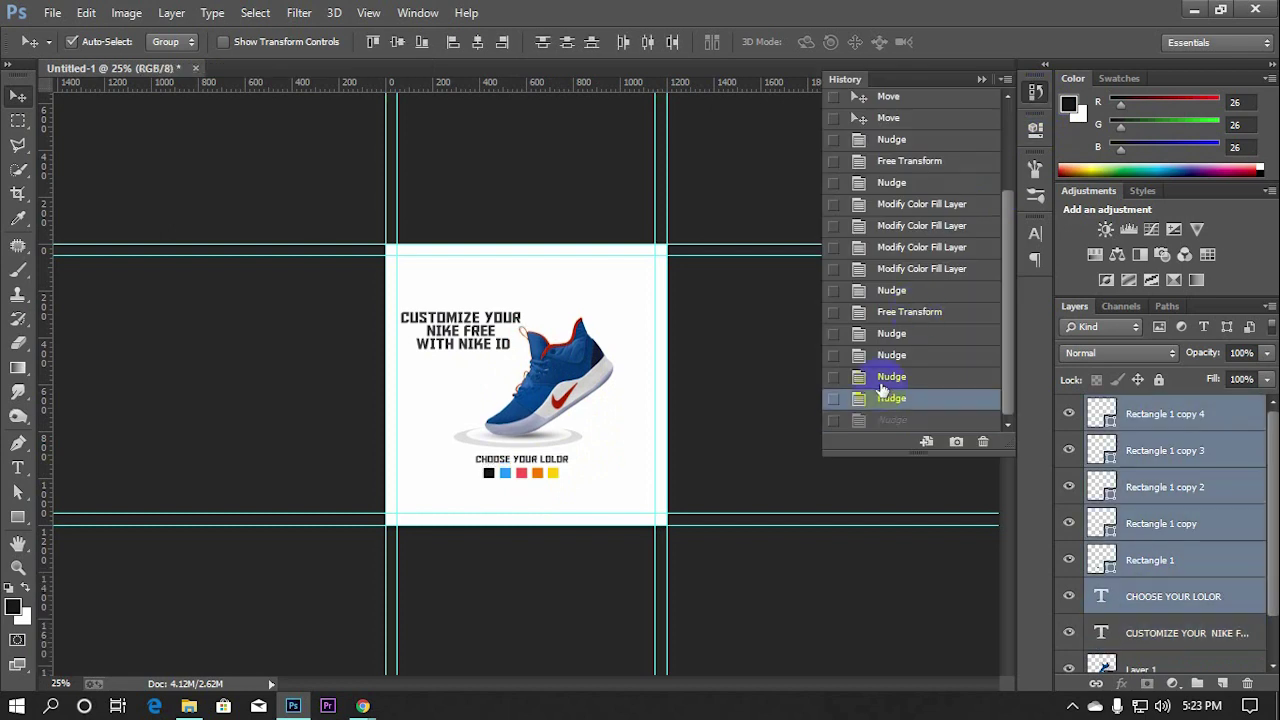
Settle the swatches and move the headline slightly right
left_click_drag(593, 486, 457, 463)
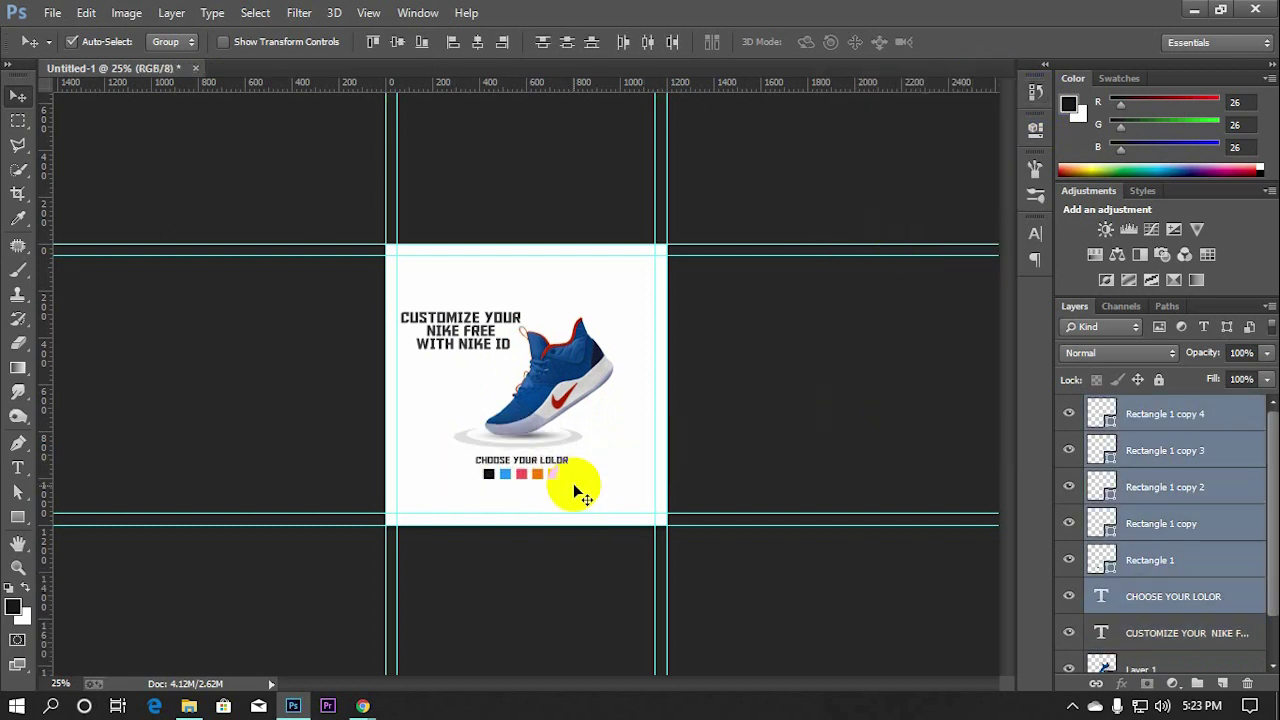
left_click(591, 421)
left_click(597, 443)
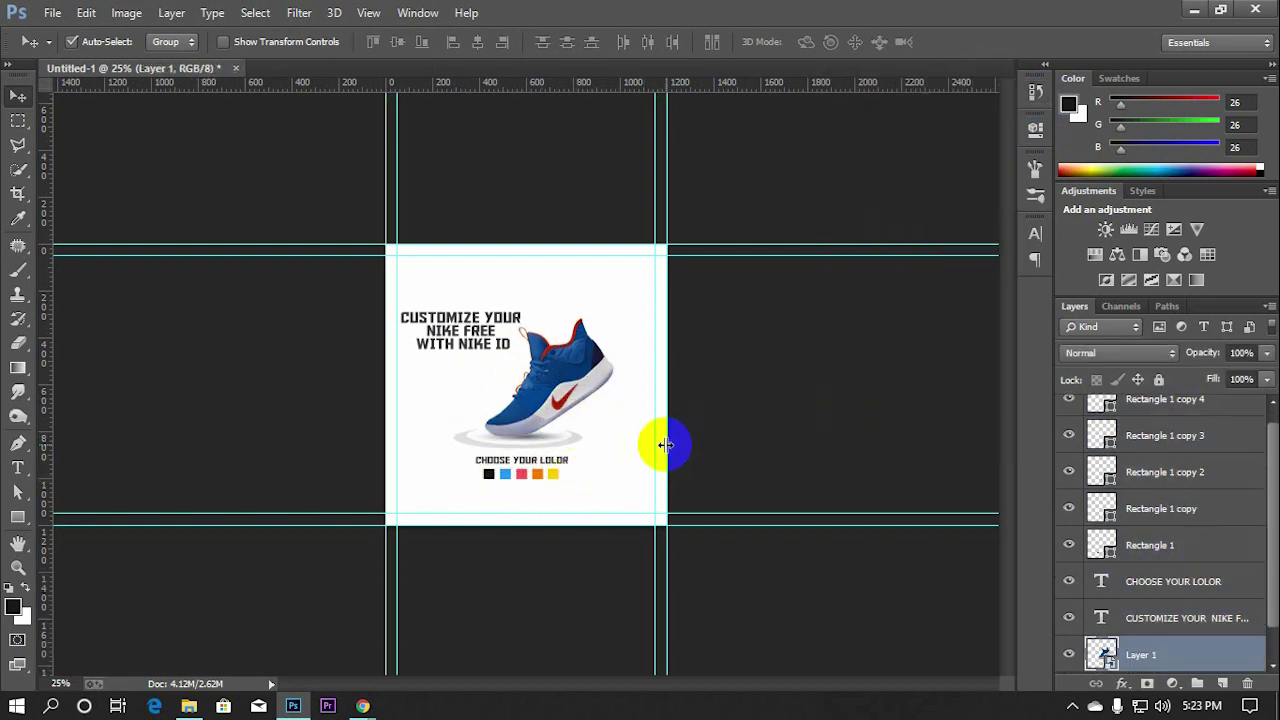
left_click_drag(497, 358, 505, 358)
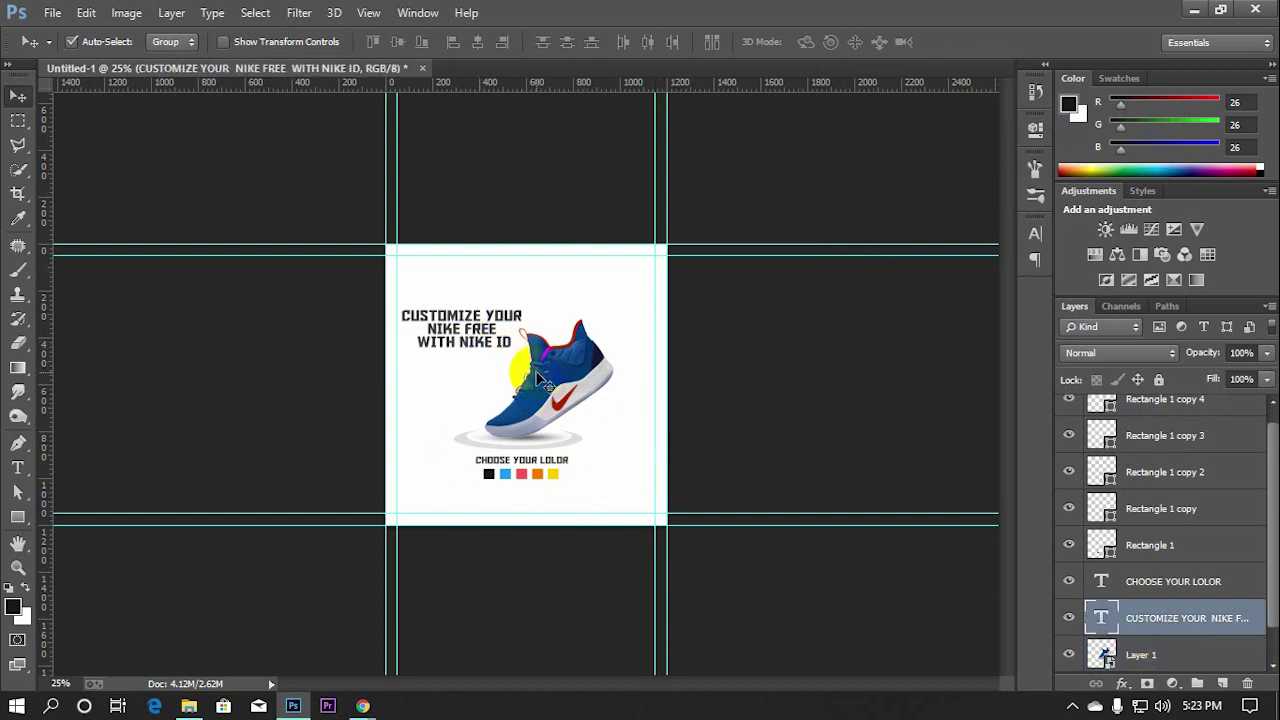
left_click_drag(590, 505, 445, 445)
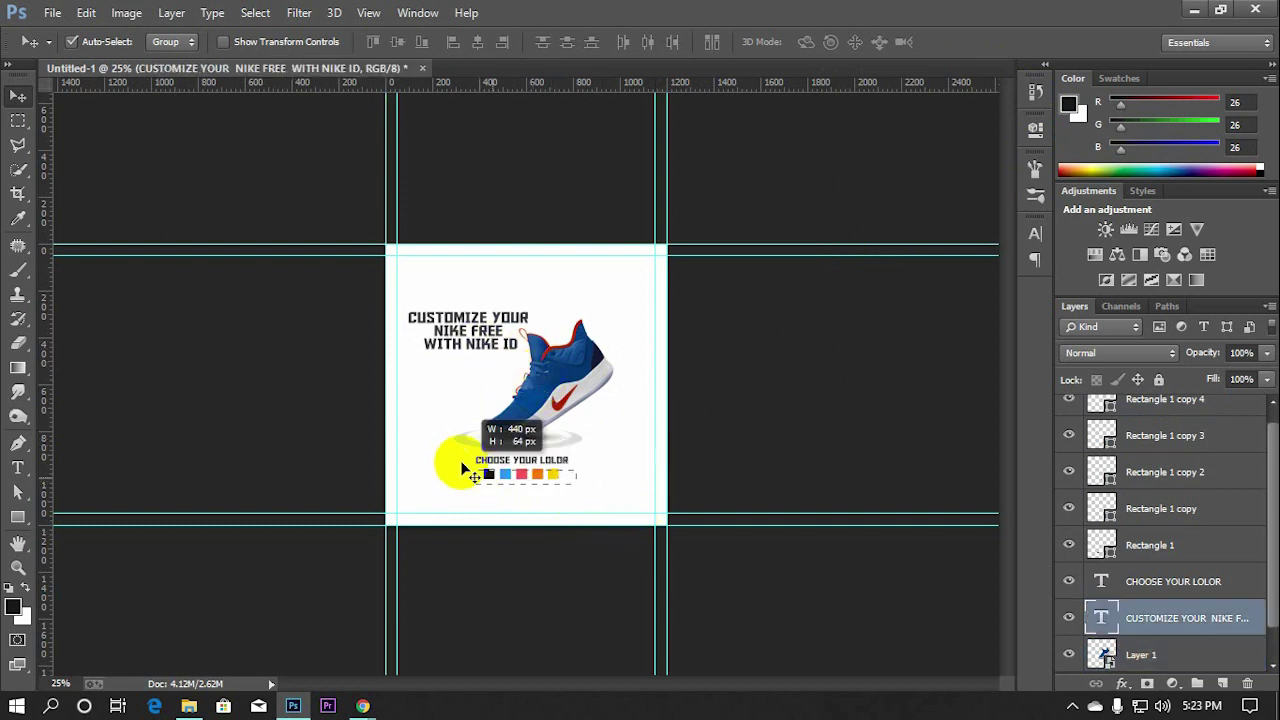
Open the nike_PNG11 swoosh image from disk
left_click(614, 434)
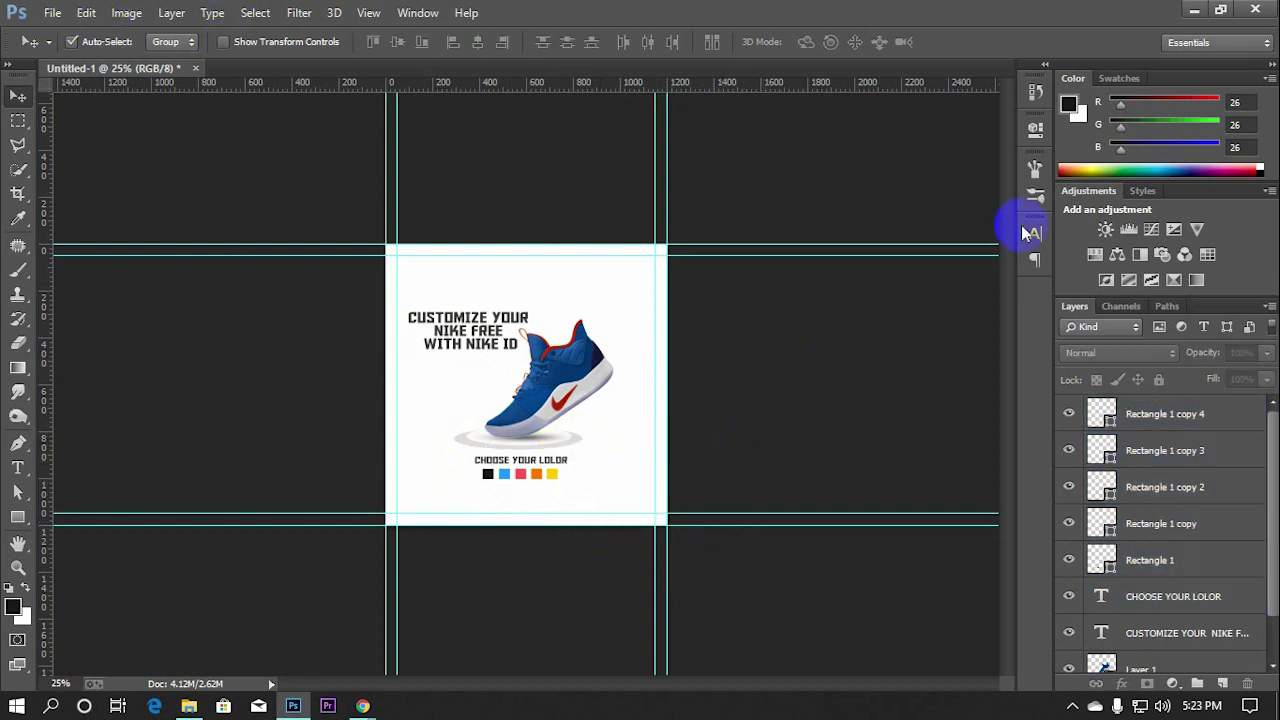
left_click(35, 20)
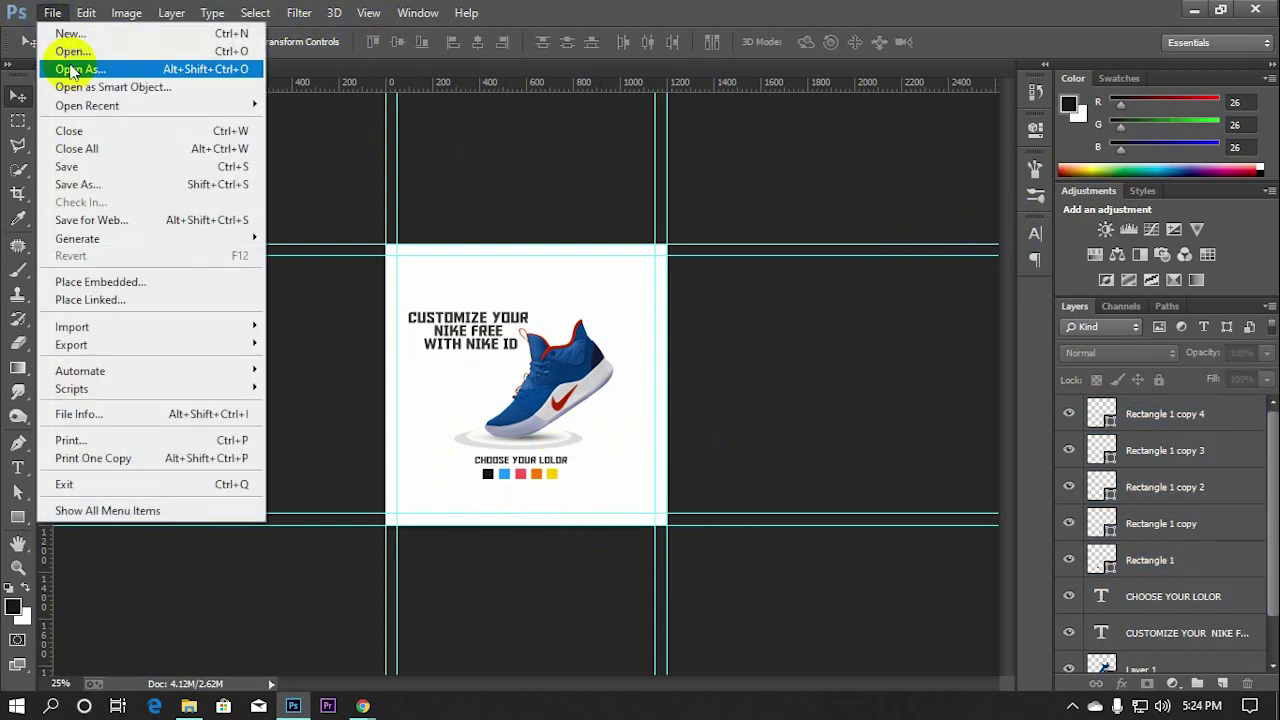
left_click(62, 48)
scroll(620, 487, "down", 2)
scroll(657, 486, "down", 6)
scroll(560, 400, "up", 3)
scroll(490, 303, "down", 1)
double_click(541, 236)
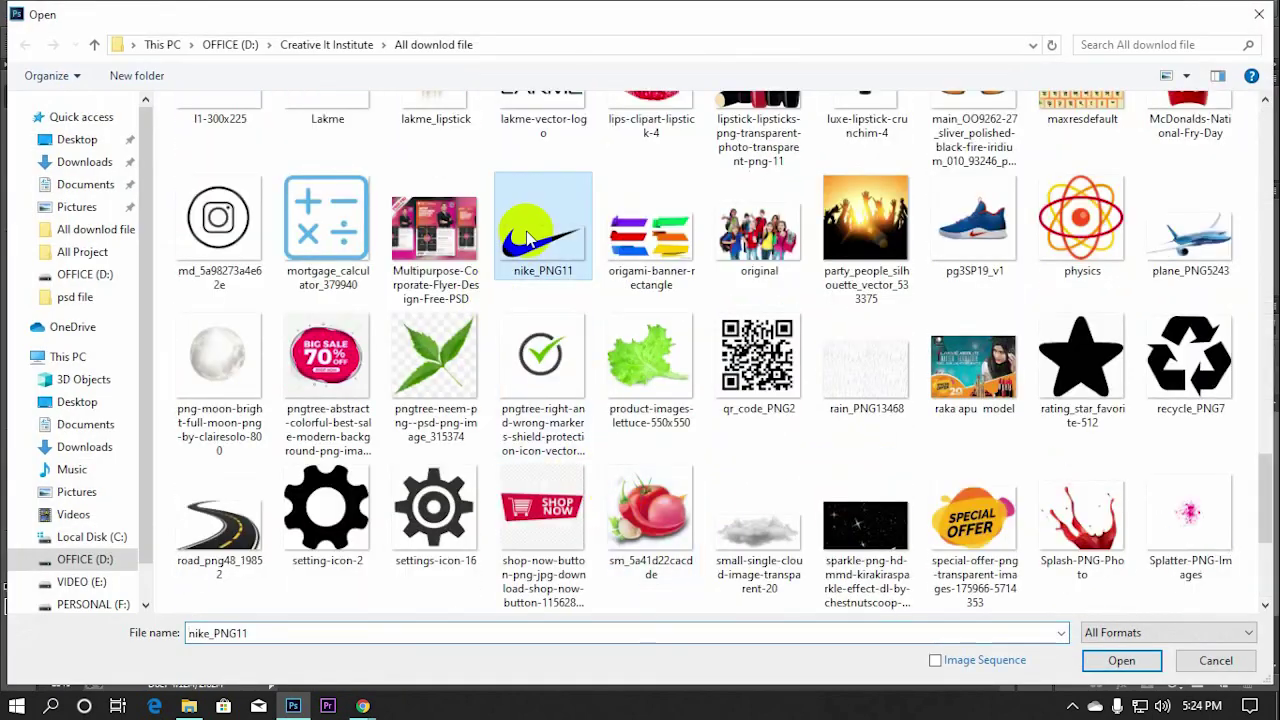
Bring the swoosh in as a smart object, shrink it, and place it top-left
left_click_drag(223, 309, 771, 171)
right_click(1231, 430)
left_click(886, 231)
key("ctrl+t")
mouse_move(237, 212)
left_mouse_down()
mouse_move(349, 310)
mouse_move(712, 432)
mouse_move(560, 278)
left_mouse_up()
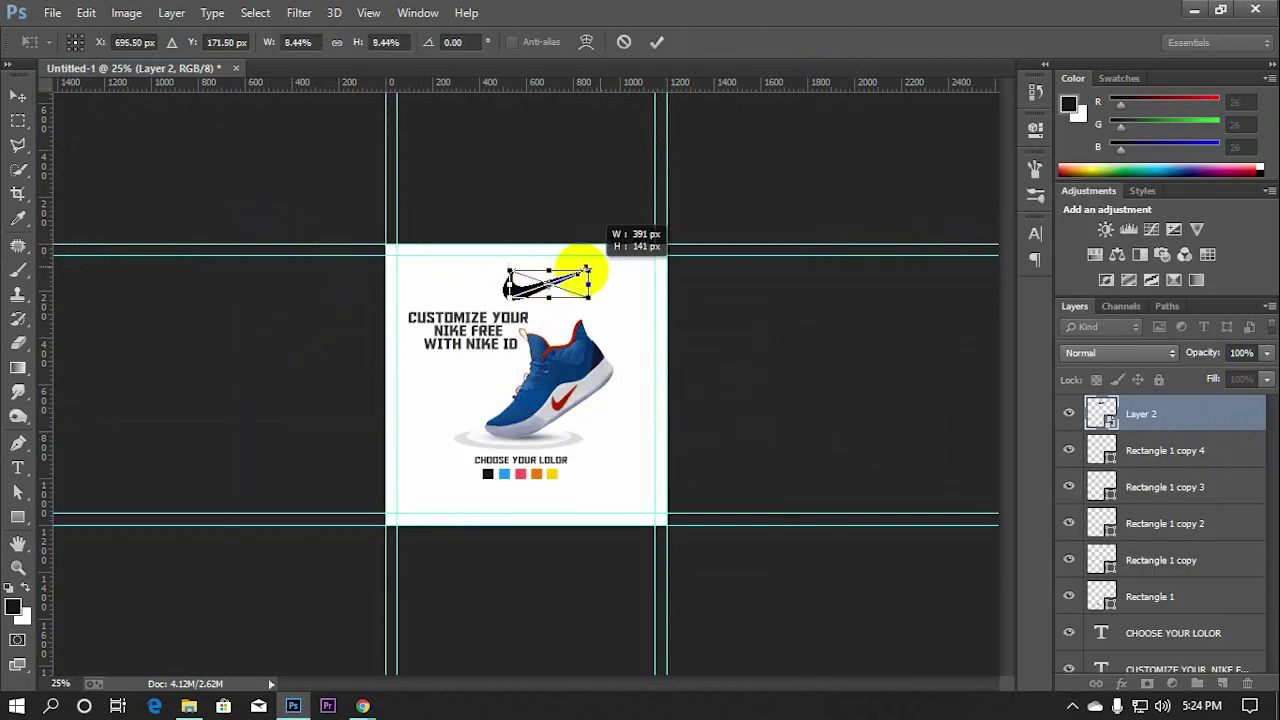
left_click(656, 42)
key("ctrl+plus")
left_click_drag(545, 250, 368, 232)
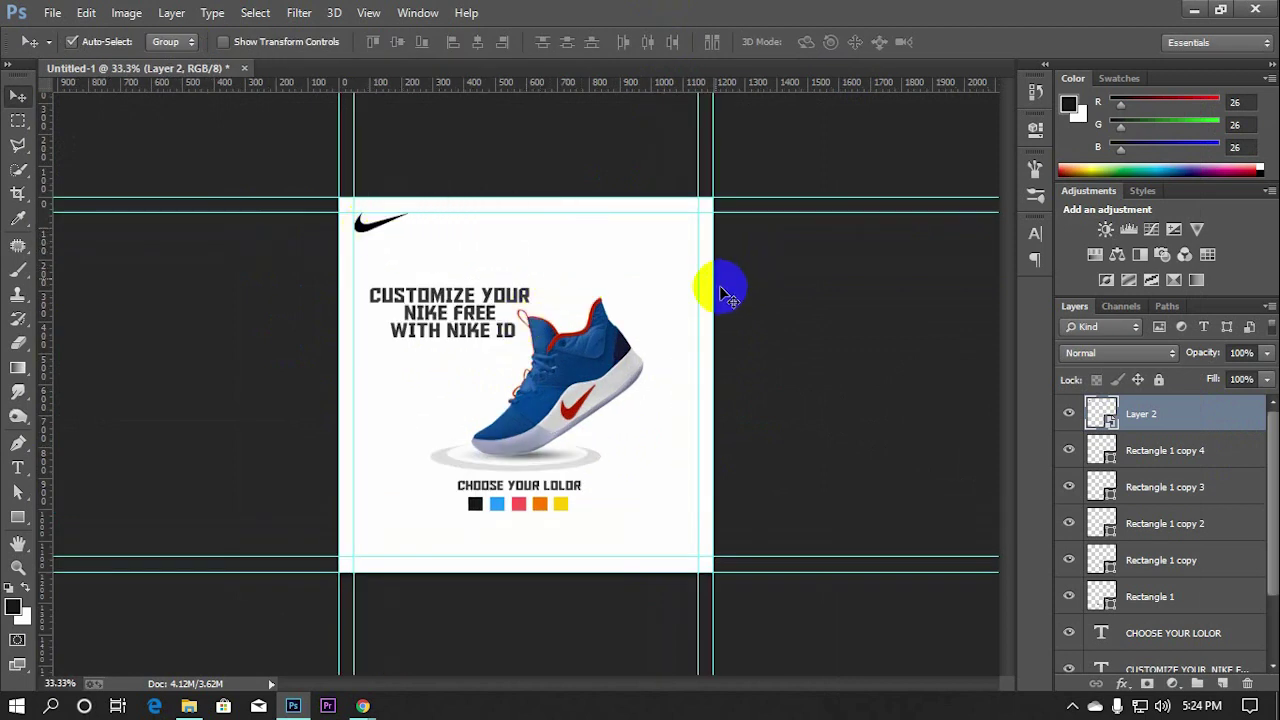
Add NIKEID text at the top of the post in Roboto
key("ctrl+semicolon")
key("ctrl+semicolon")
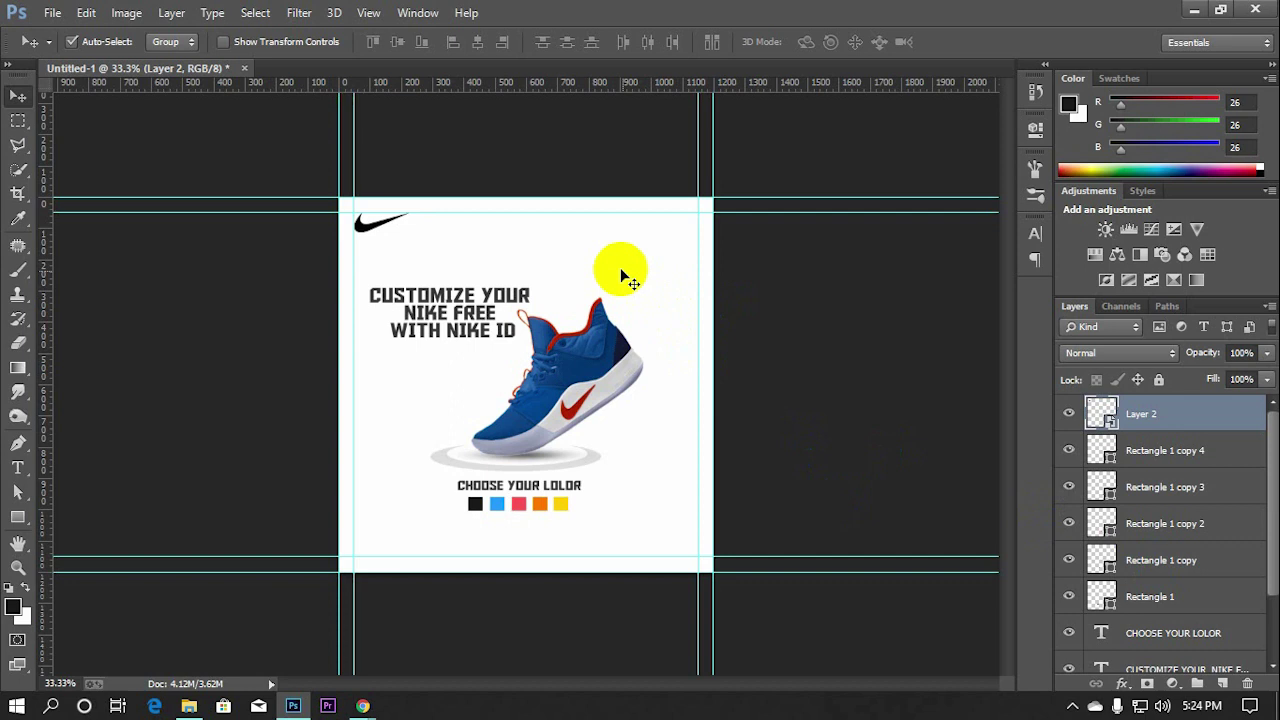
left_click(17, 470)
left_click(486, 238)
type("NIKEID")
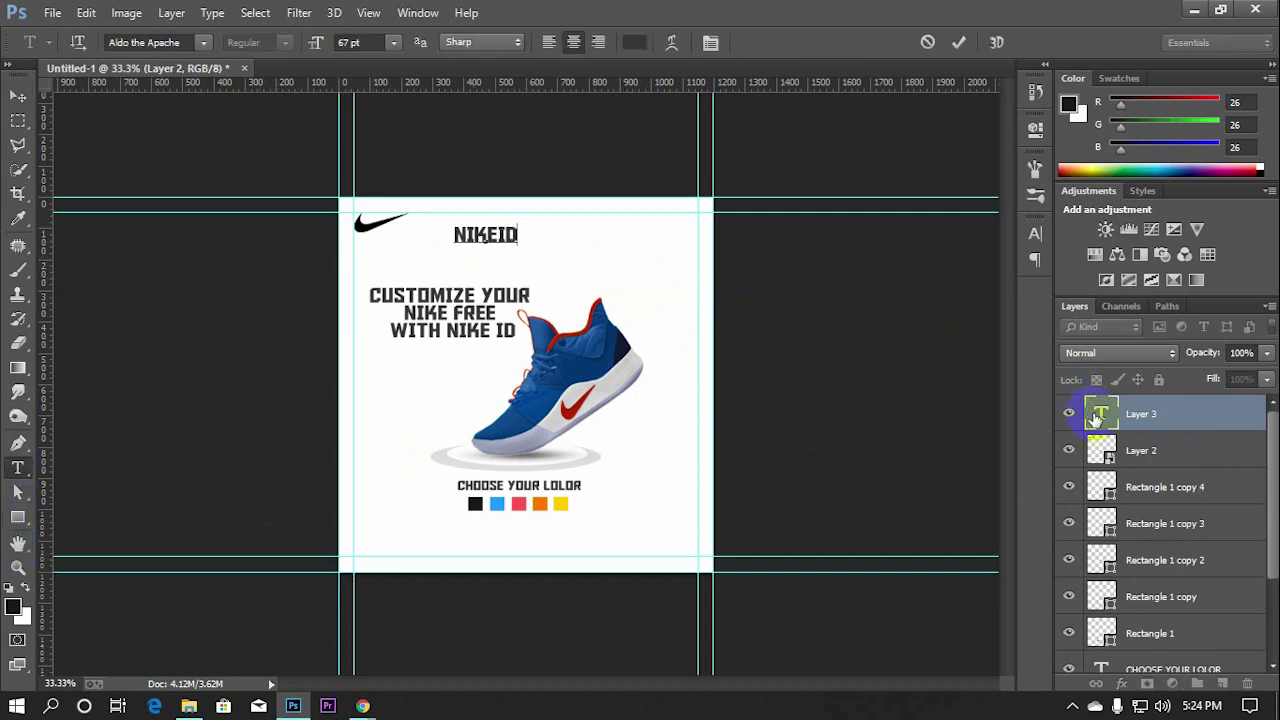
left_click(1035, 233)
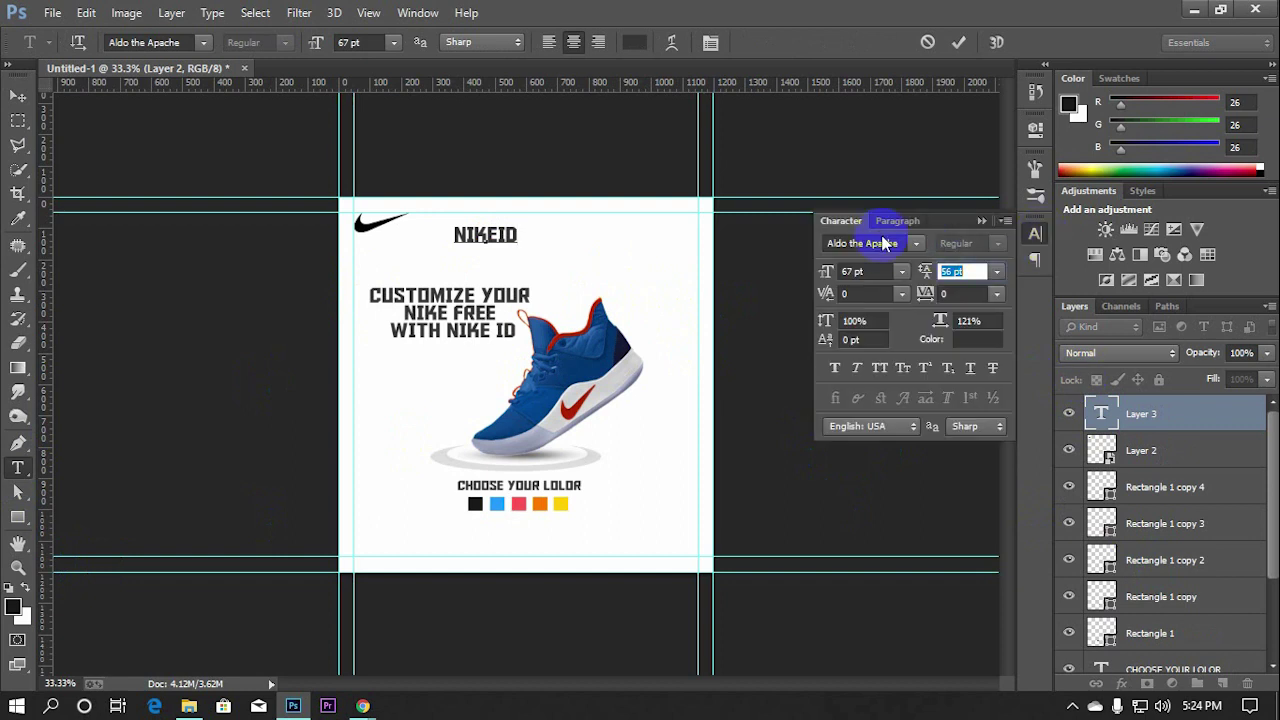
left_click(882, 243)
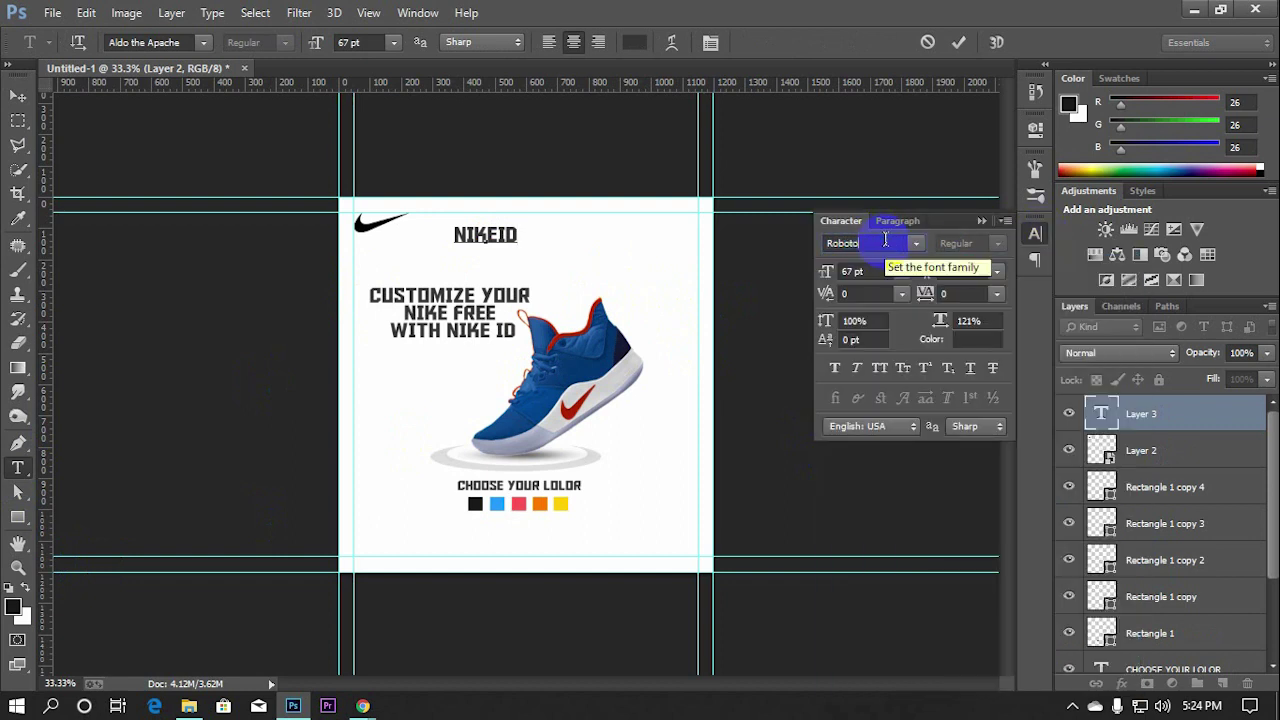
key("Return")
Set the NIKEID text to Roboto Black Italic
double_click(1101, 413)
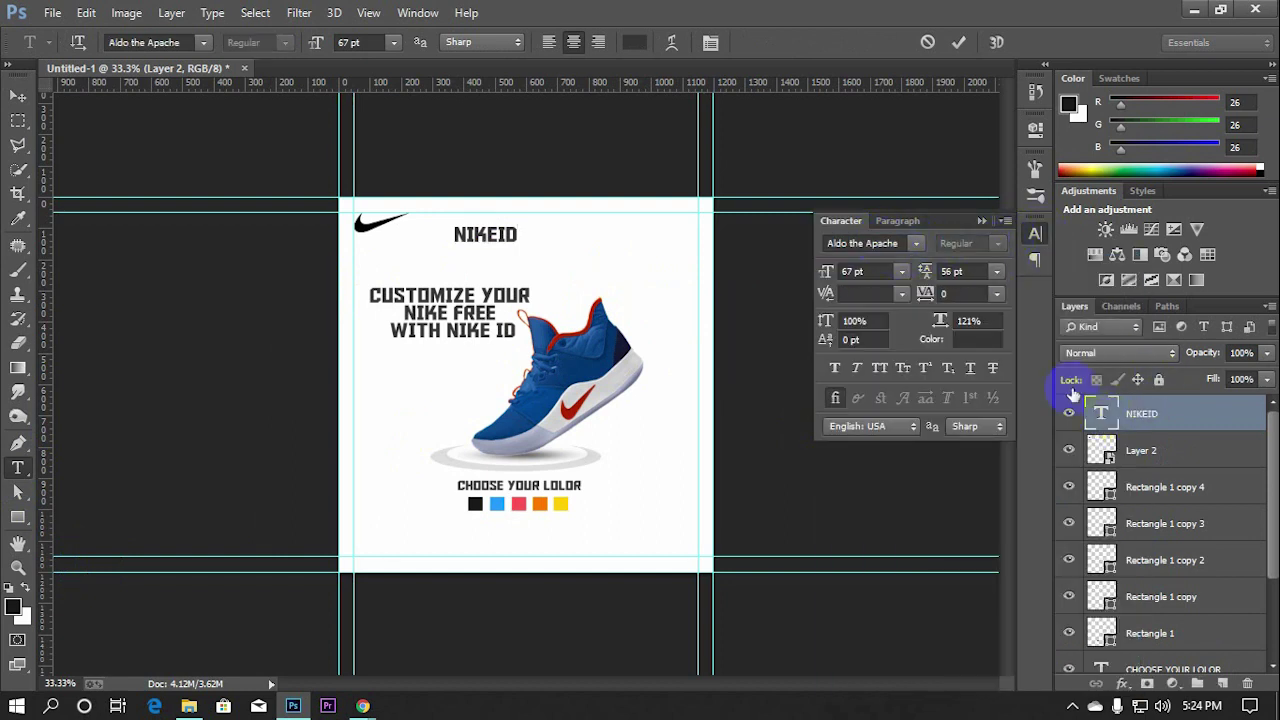
left_click(890, 243)
type("Roboto")
key("Return")
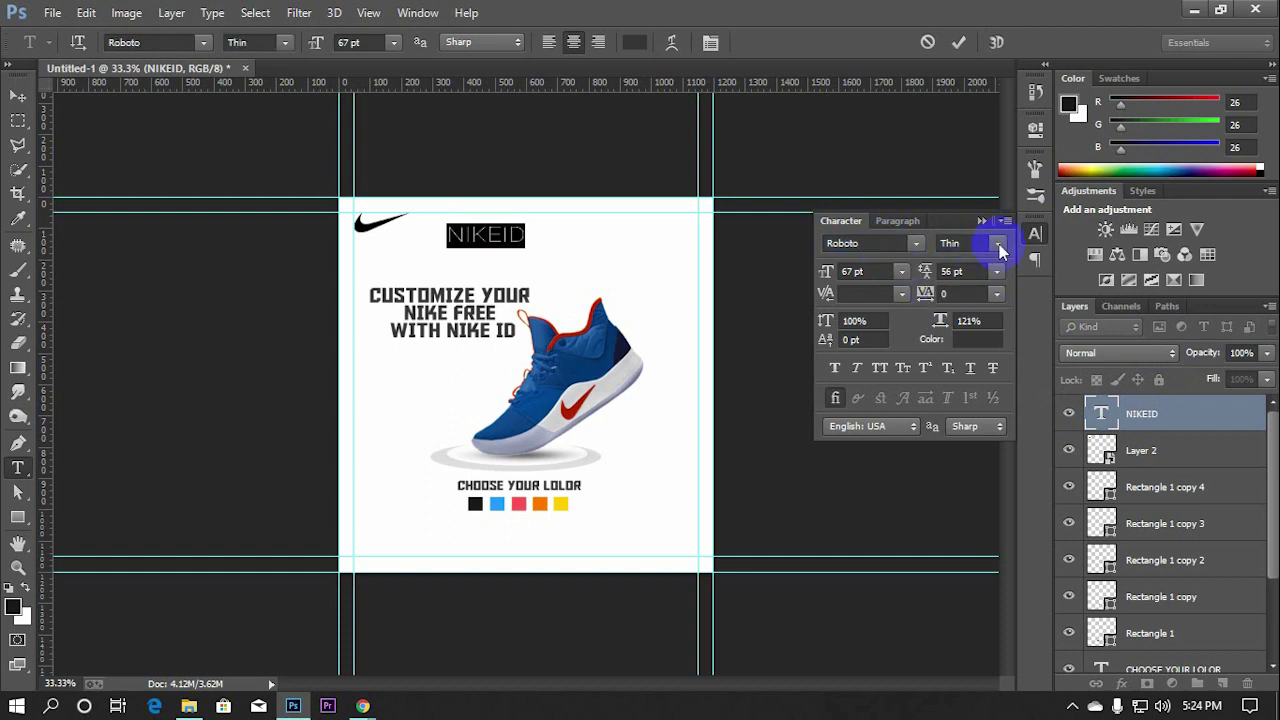
left_click(997, 243)
left_click(966, 322)
left_click(997, 243)
left_click(972, 337)
left_click(956, 43)
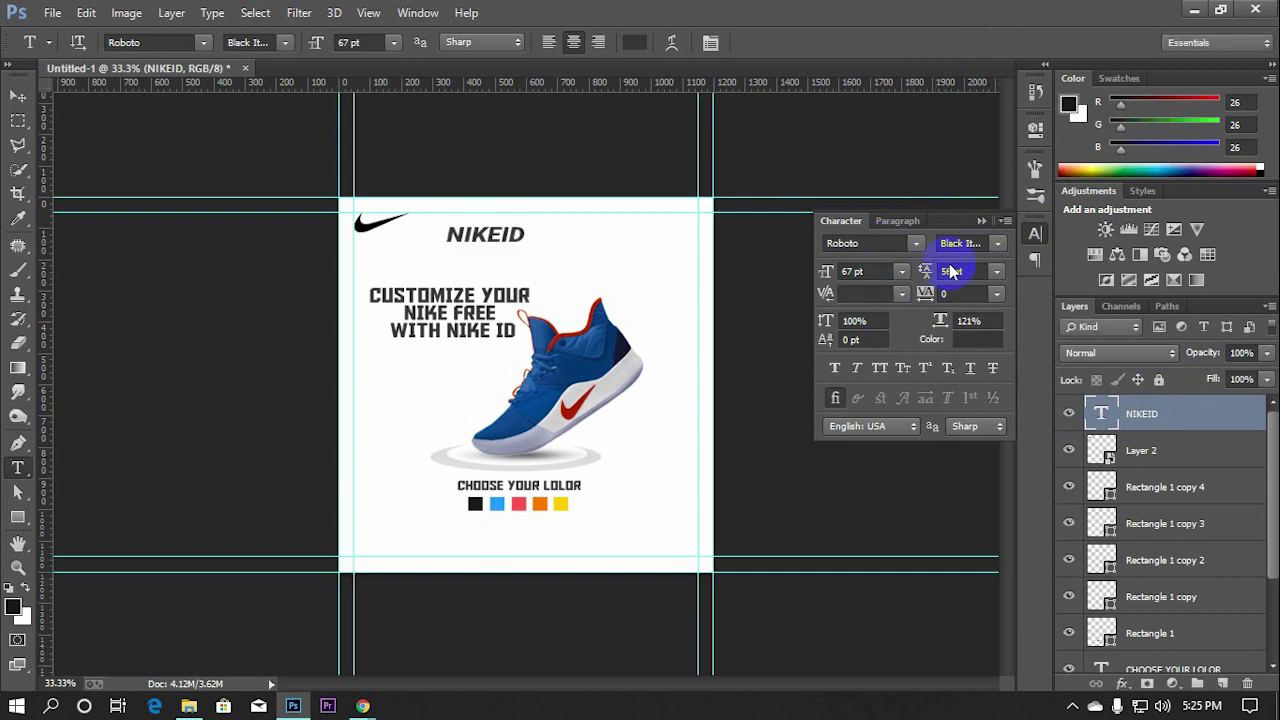
Reopen the NIKEID text and select all of it again
double_click(1101, 413)
left_click(505, 234)
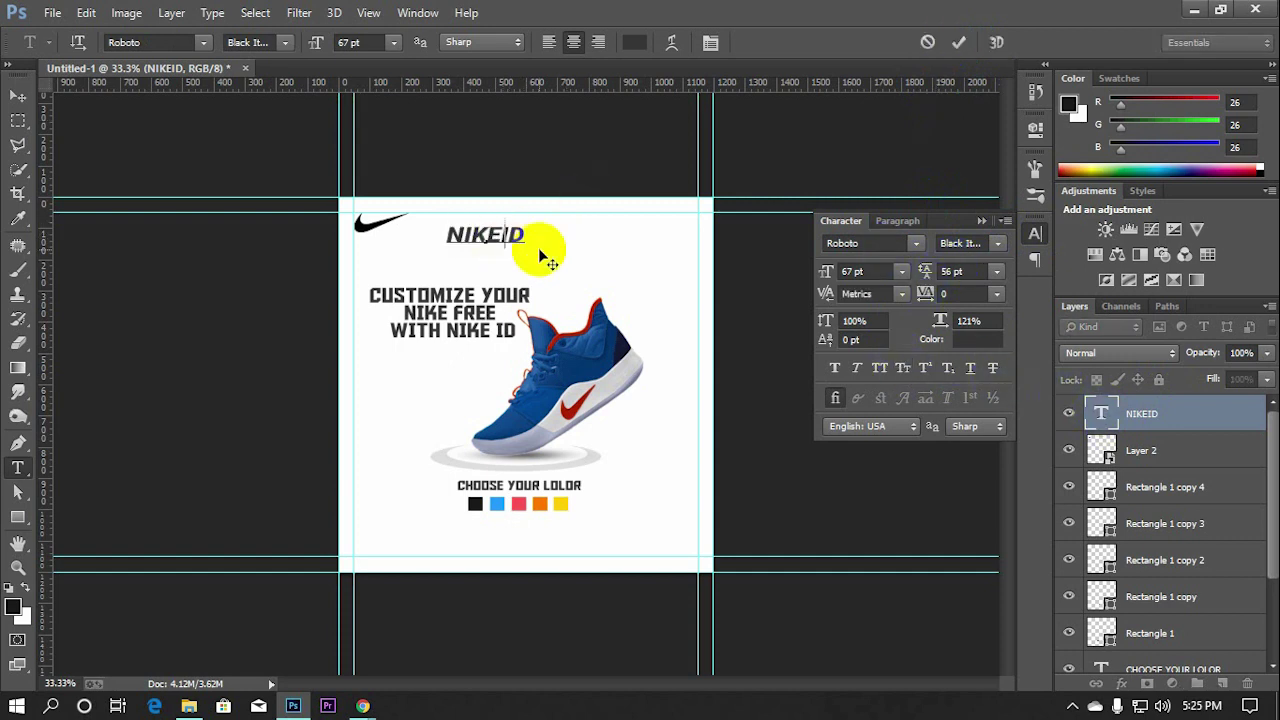
left_click(960, 42)
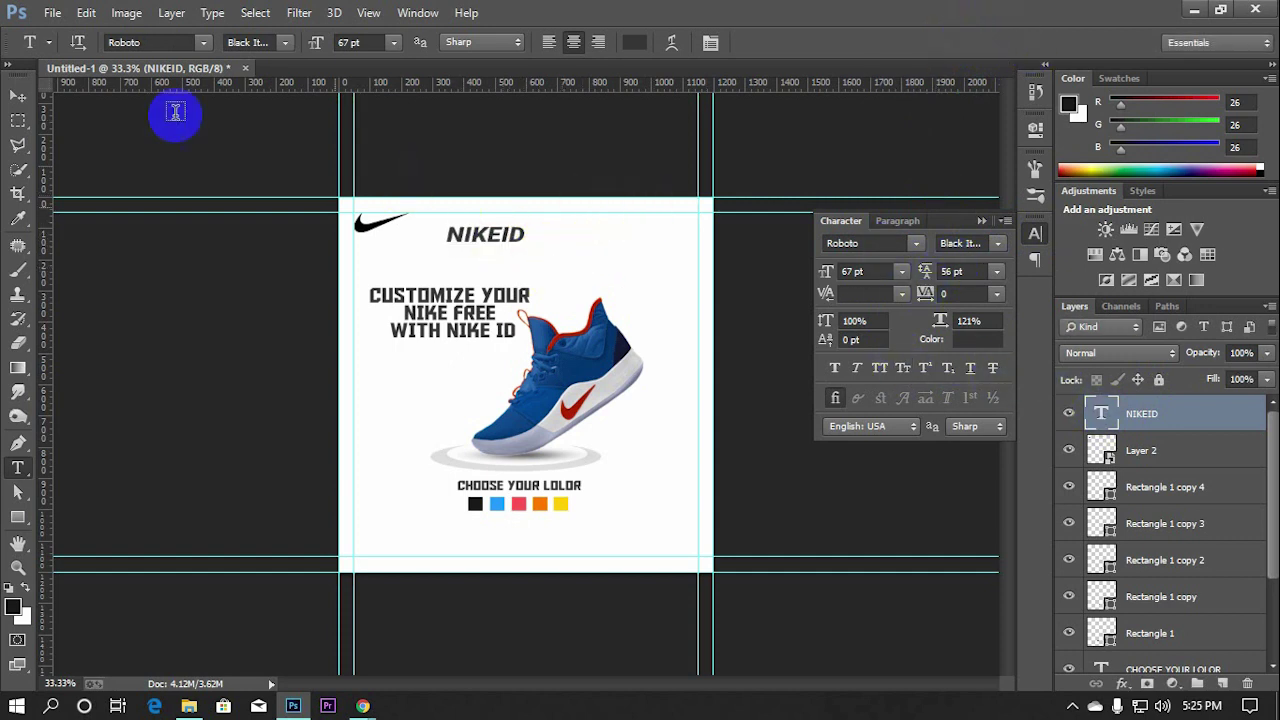
left_click(18, 95)
left_click(677, 251)
double_click(500, 230)
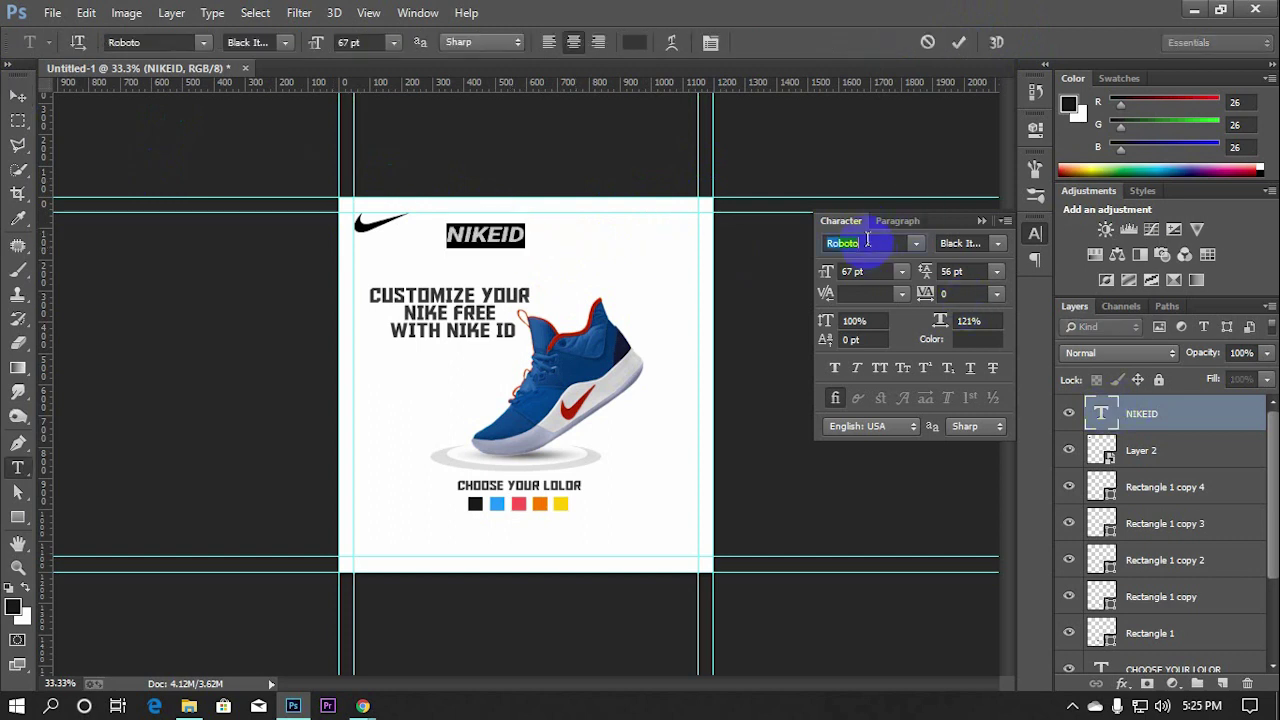
Switch NIKEID to Times New Roman Bold Italic
type("Times New Roman")
key("Return")
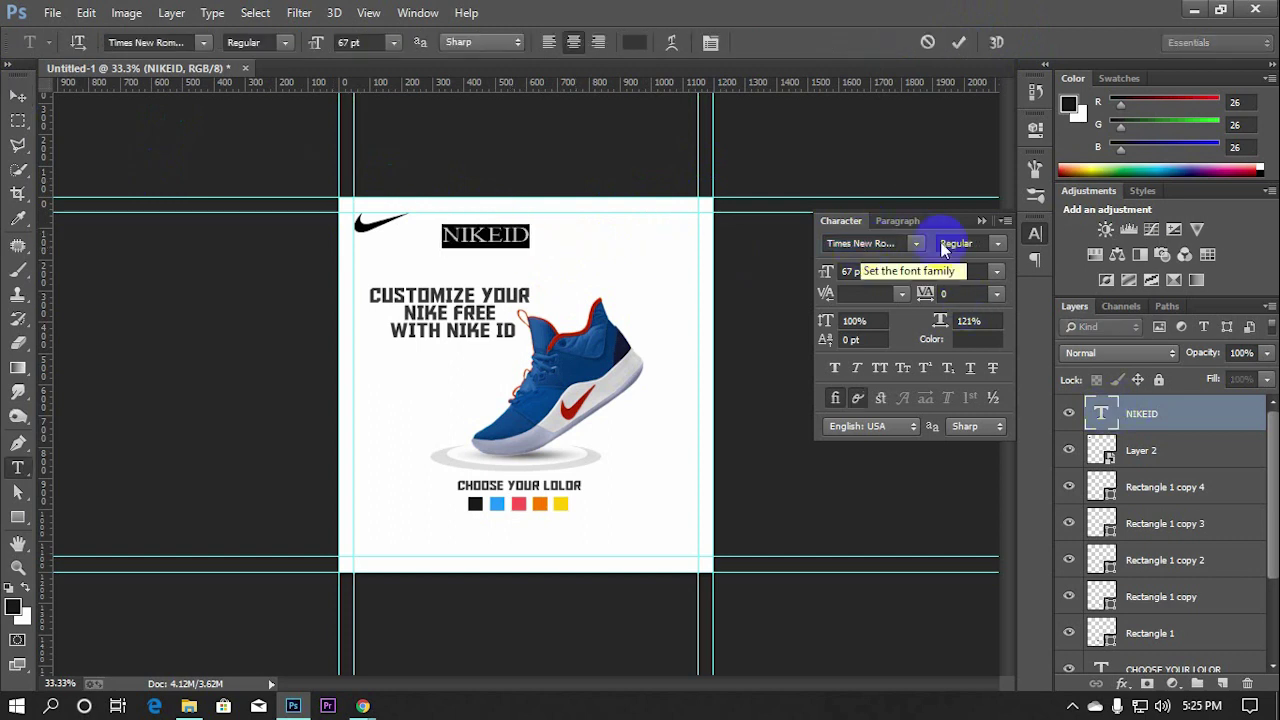
left_click(943, 250)
left_click(958, 304)
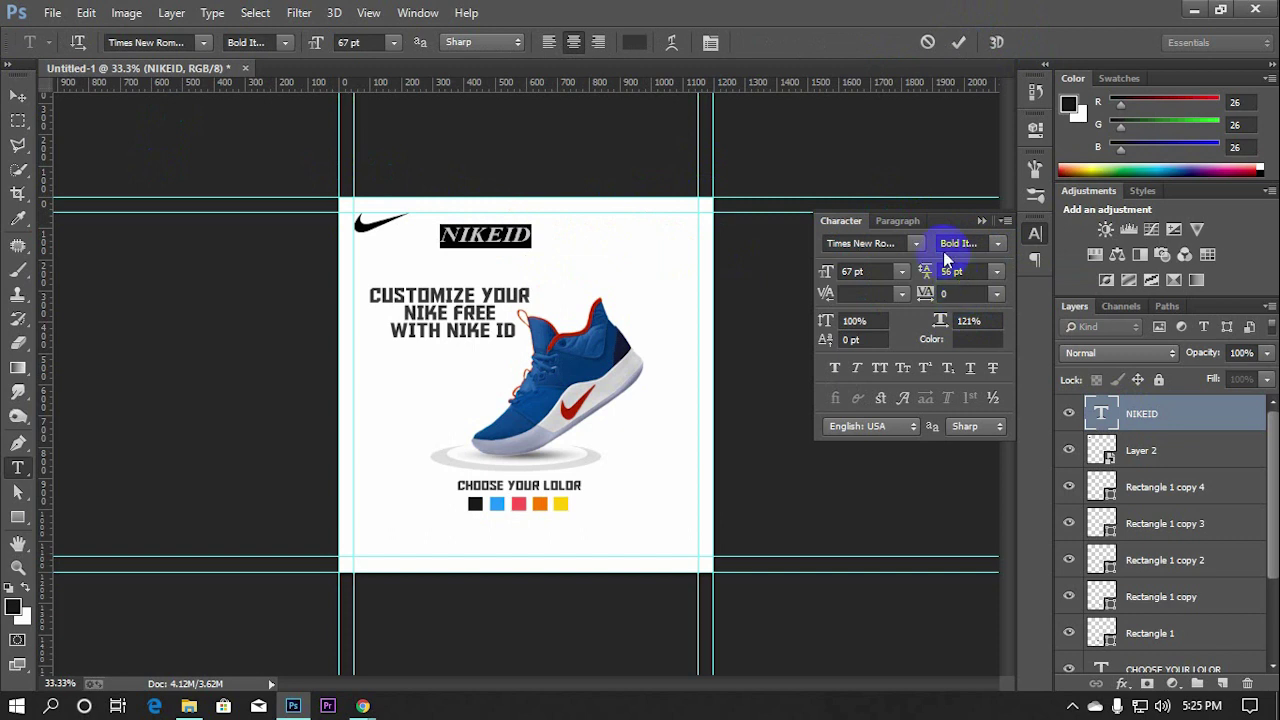
Try the ATROX font on NIKEID, then settle on Averus
left_click(914, 244)
scroll(1034, 340, "down", 5)
scroll(1034, 340, "down", 5)
left_click_drag(1131, 665, 1110, 322)
left_click(1040, 331)
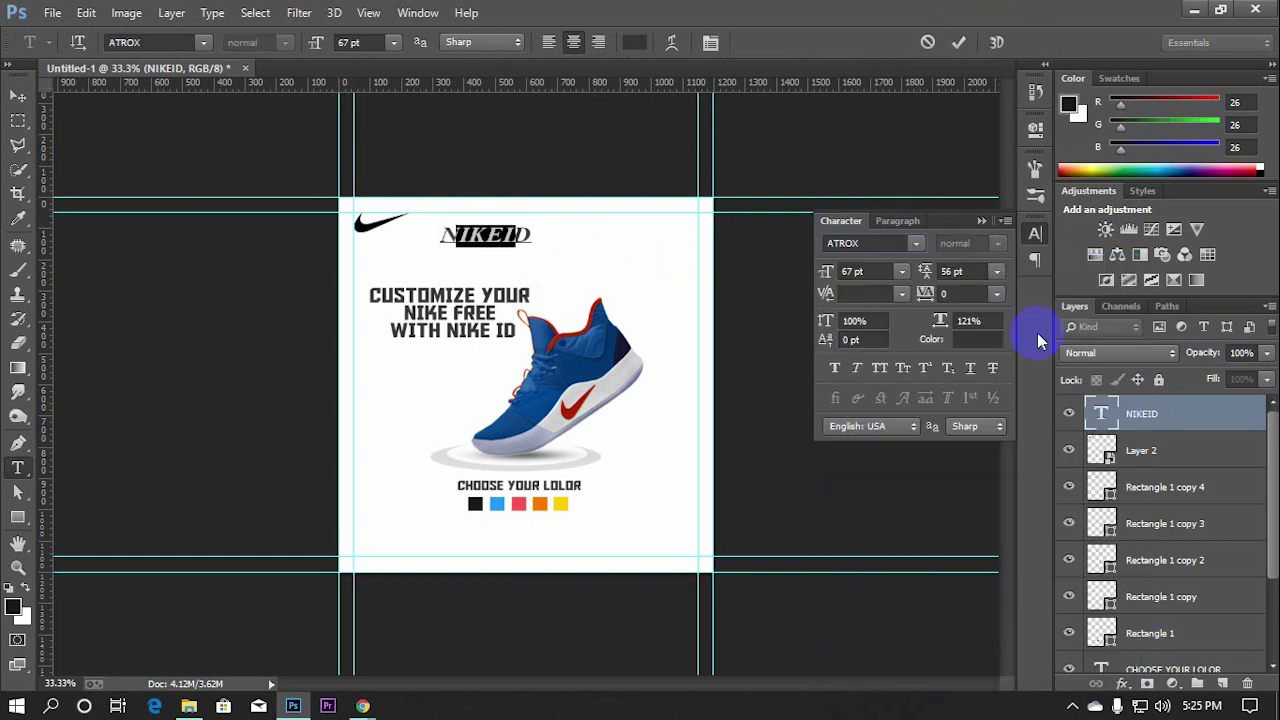
left_click(916, 243)
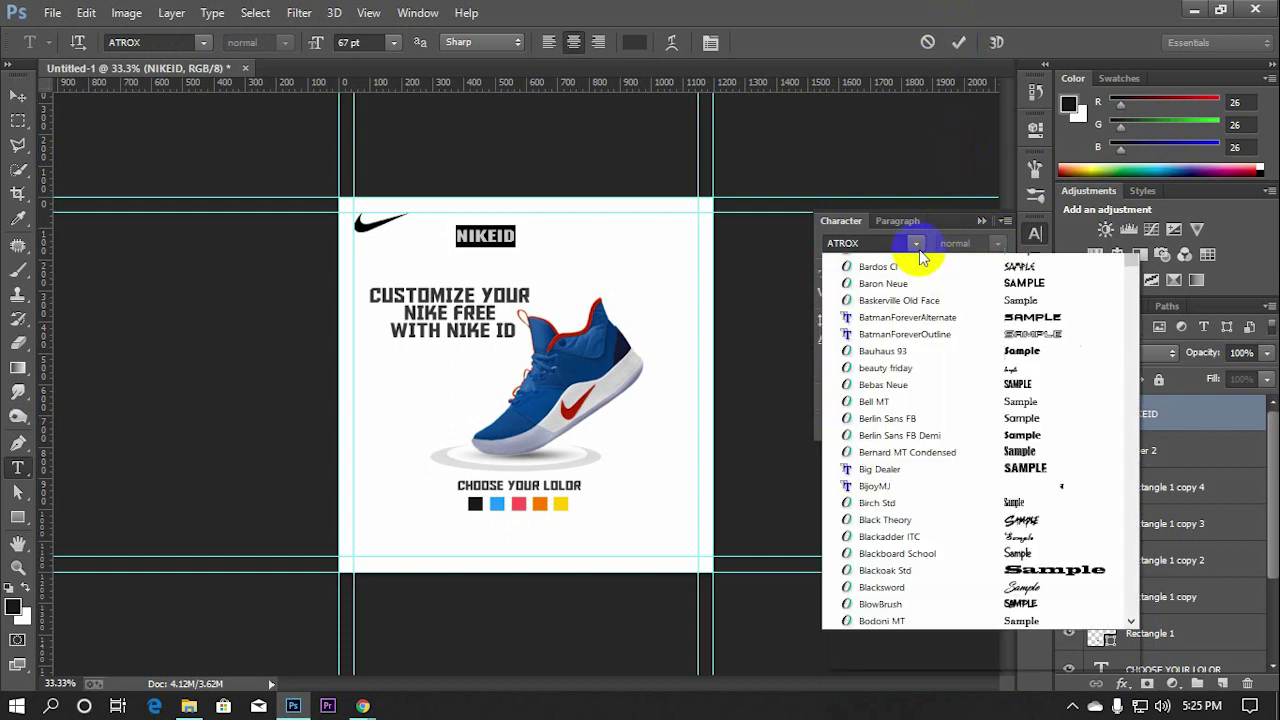
scroll(938, 290, "up", 2)
left_click(997, 285)
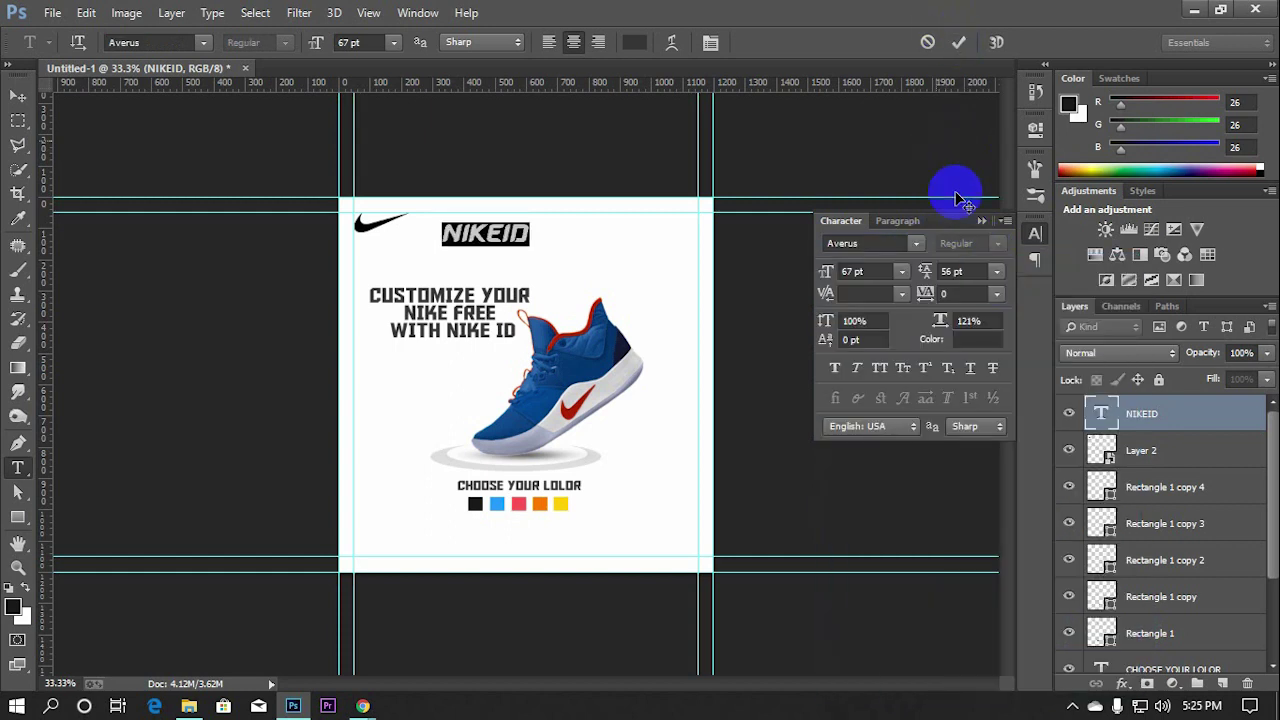
left_click(958, 42)
Move NIKEID to the top-right corner and shrink it to about two-thirds
key("v")
left_click_drag(490, 240, 705, 270)
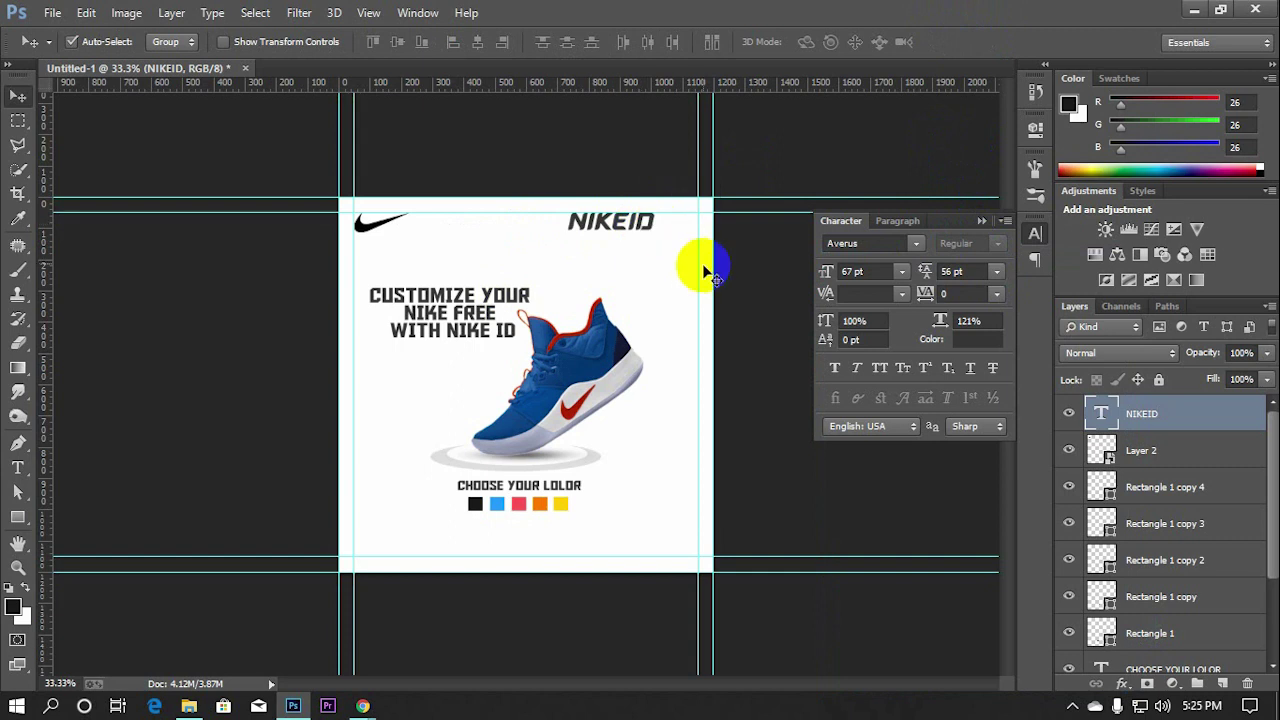
key("ctrl+t")
mouse_move(660, 207)
left_mouse_down()
mouse_move(643, 212)
mouse_move(685, 221)
left_mouse_up()
key("Return")
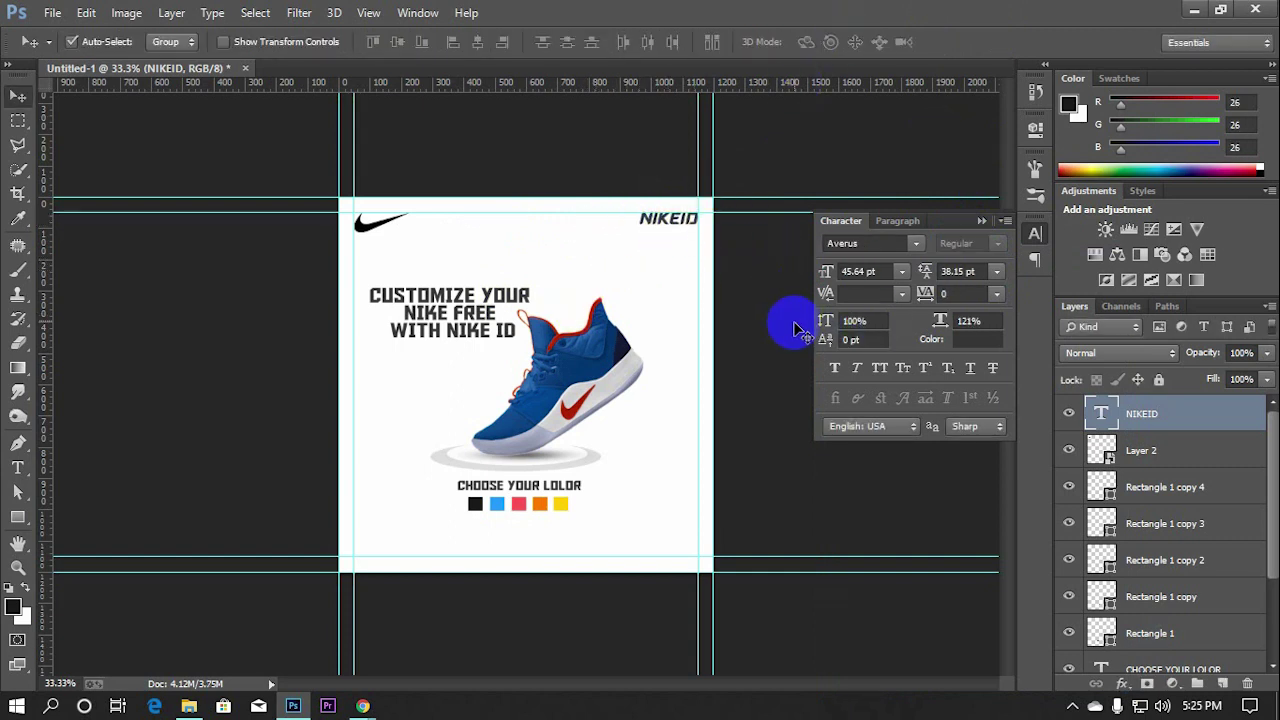
Change the NIKEID font to Aldo the Apache
double_click(1101, 413)
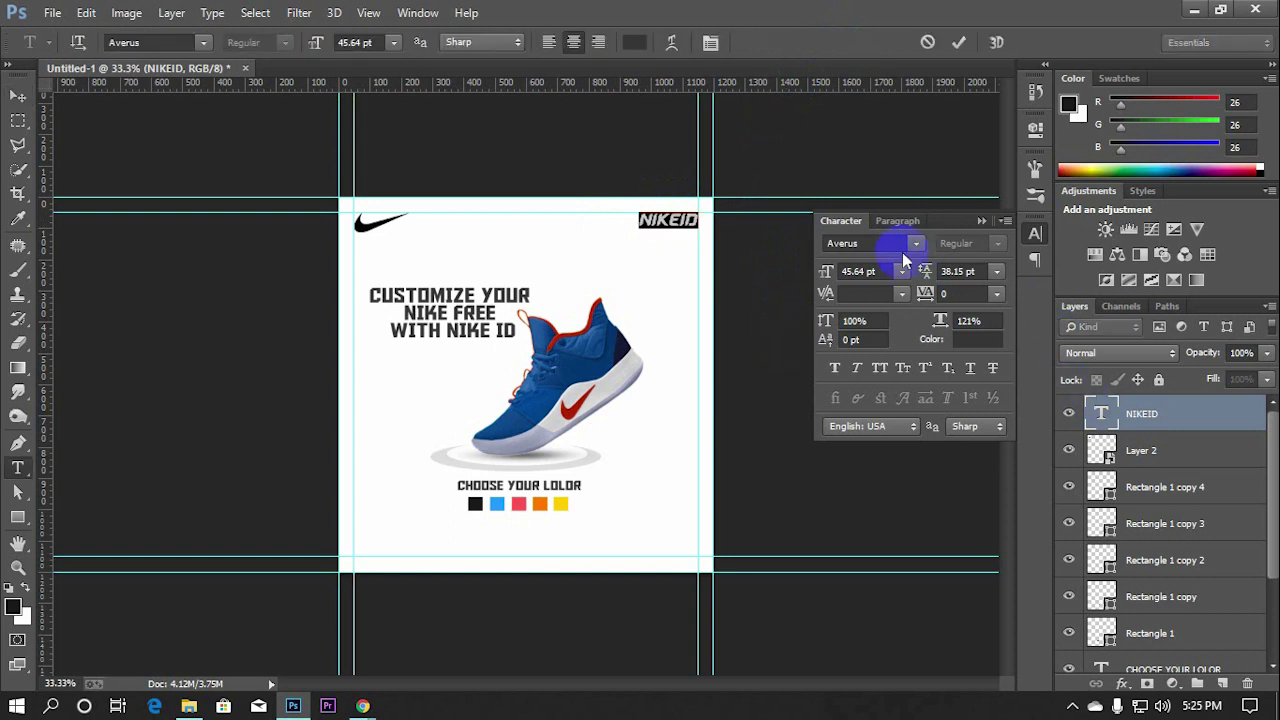
left_click(912, 243)
scroll(1090, 358, "up", 4)
scroll(1095, 380, "up", 4)
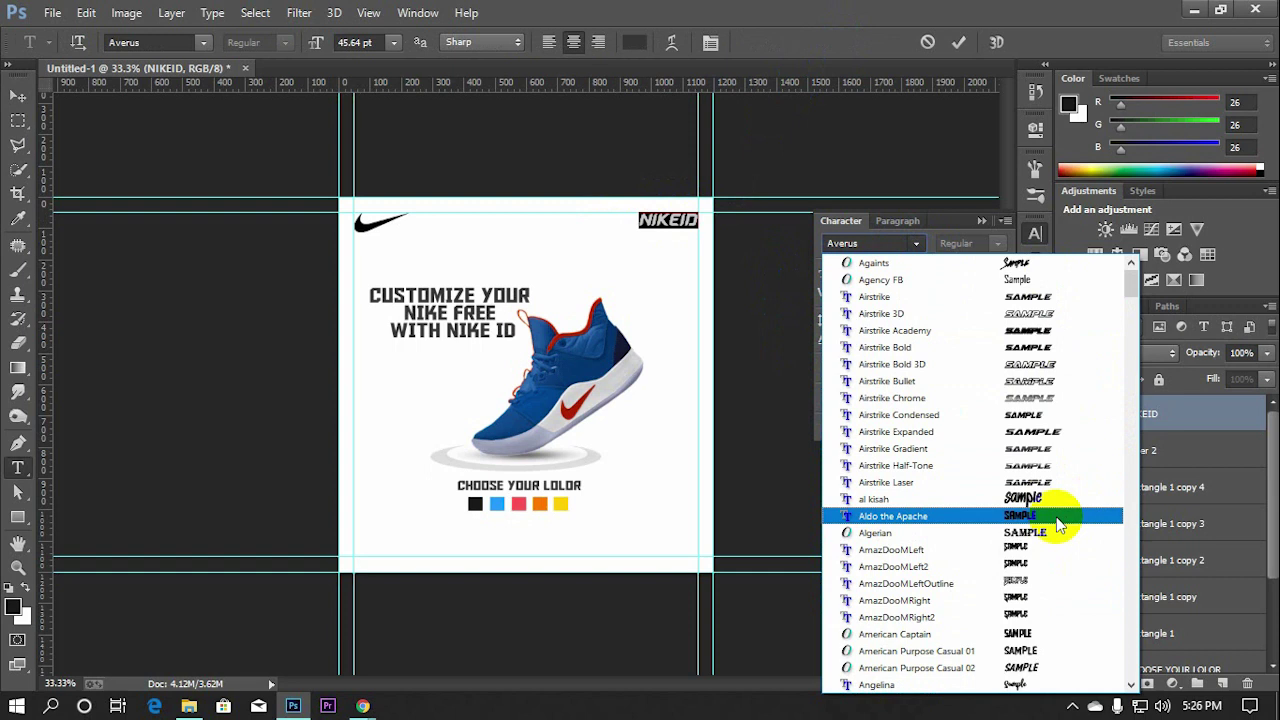
left_click(1051, 515)
left_click(960, 45)
key("v")
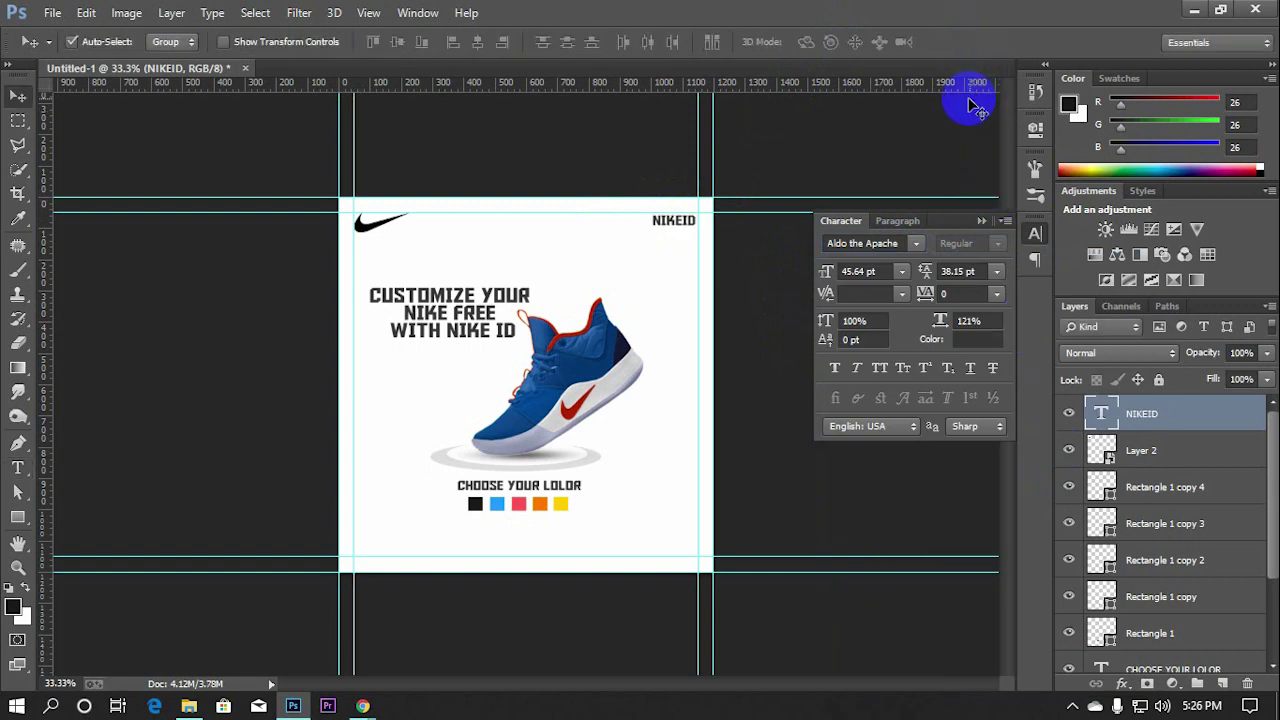
Enlarge NIKEID slightly, then select the Nike swoosh and commit a transform without changes
key("ctrl+t")
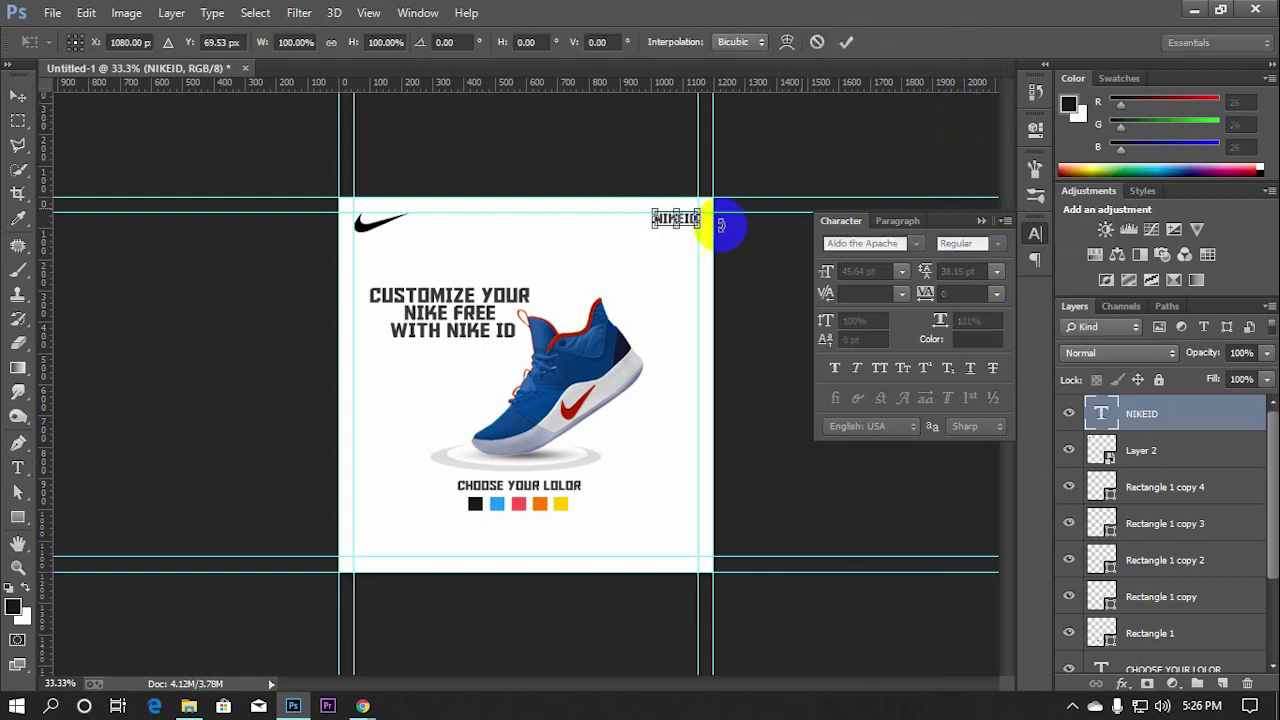
left_click_drag(653, 210, 648, 213)
left_click(845, 42)
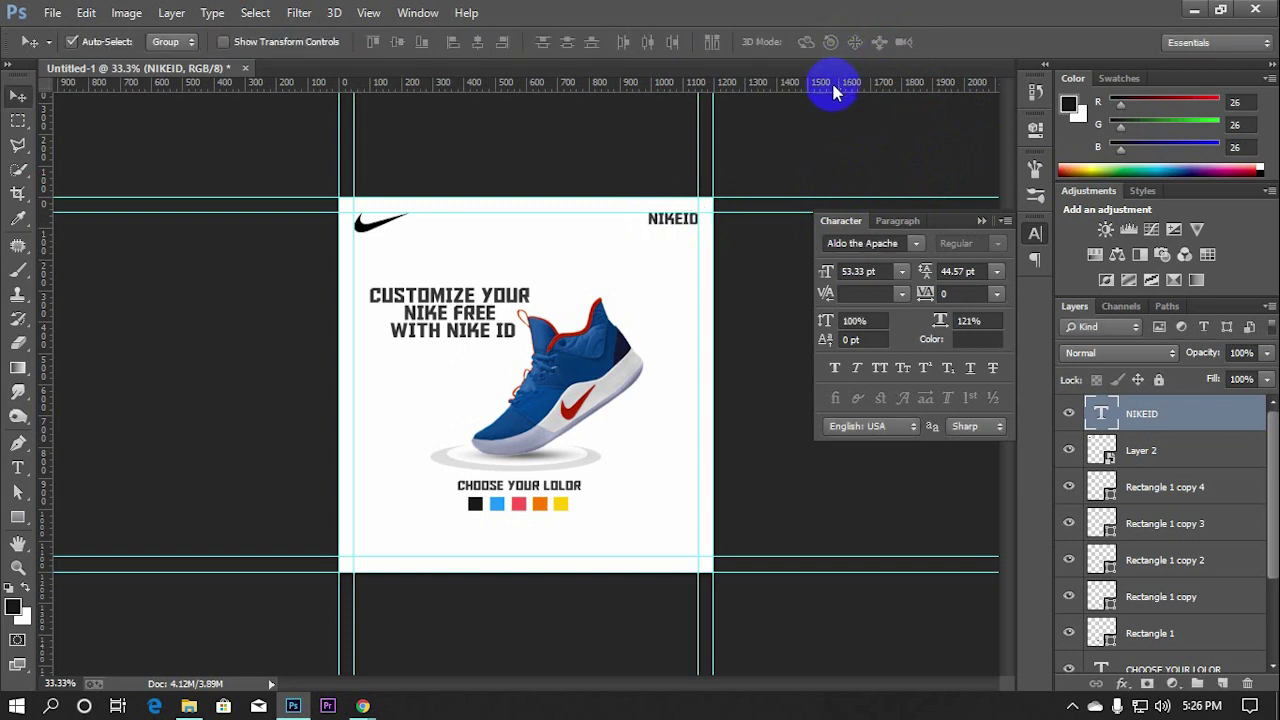
left_click(380, 224)
key("ctrl+t")
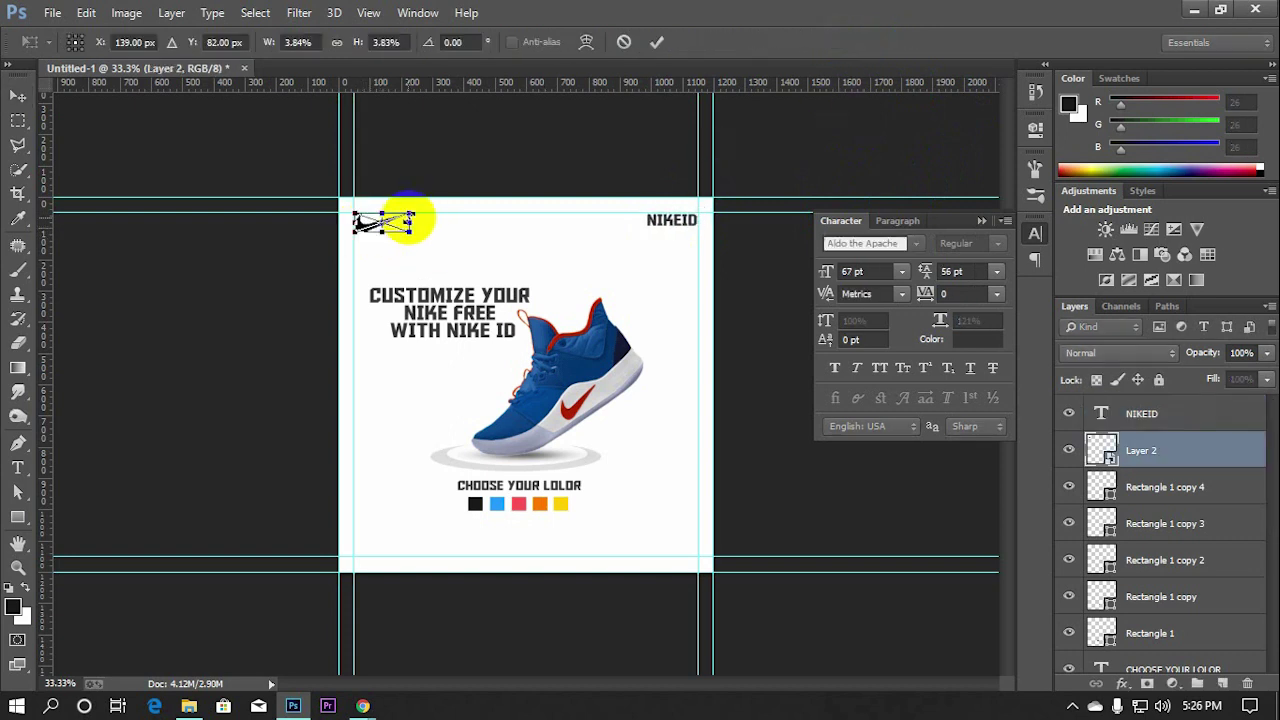
left_click(656, 42)
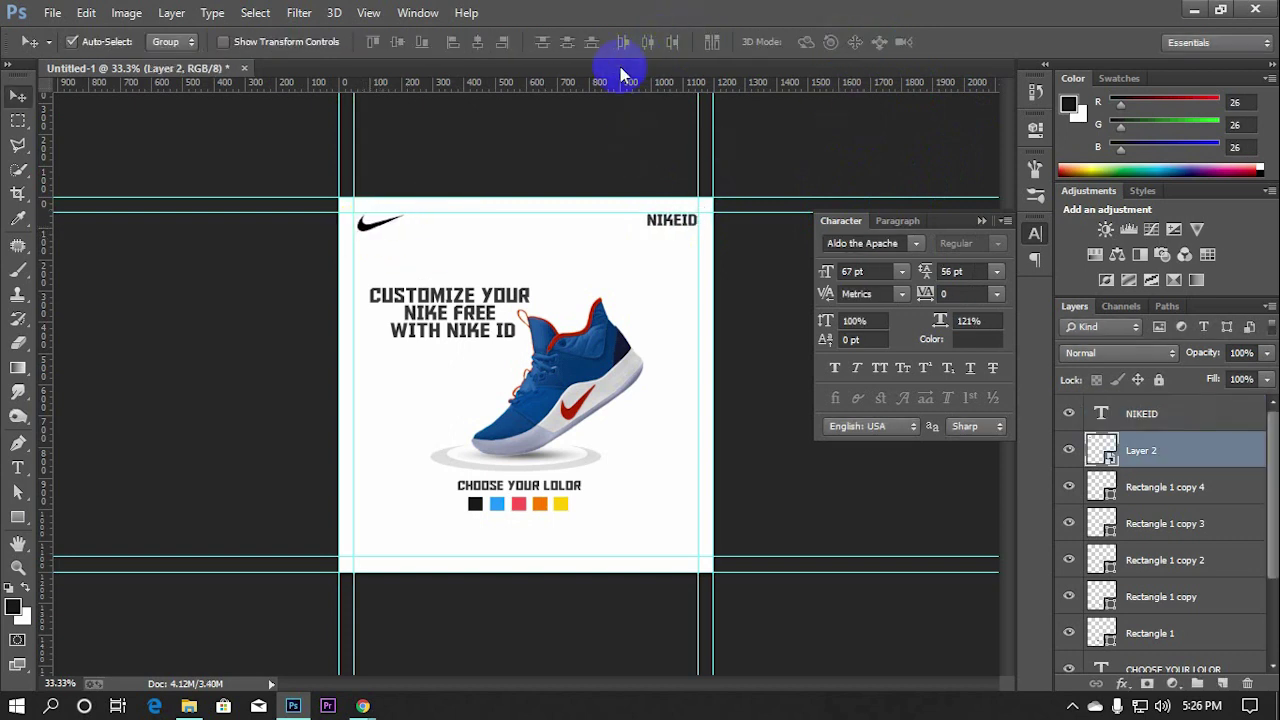
Close the Character panel and add a horizontal guide just below the top logos
left_click(982, 220)
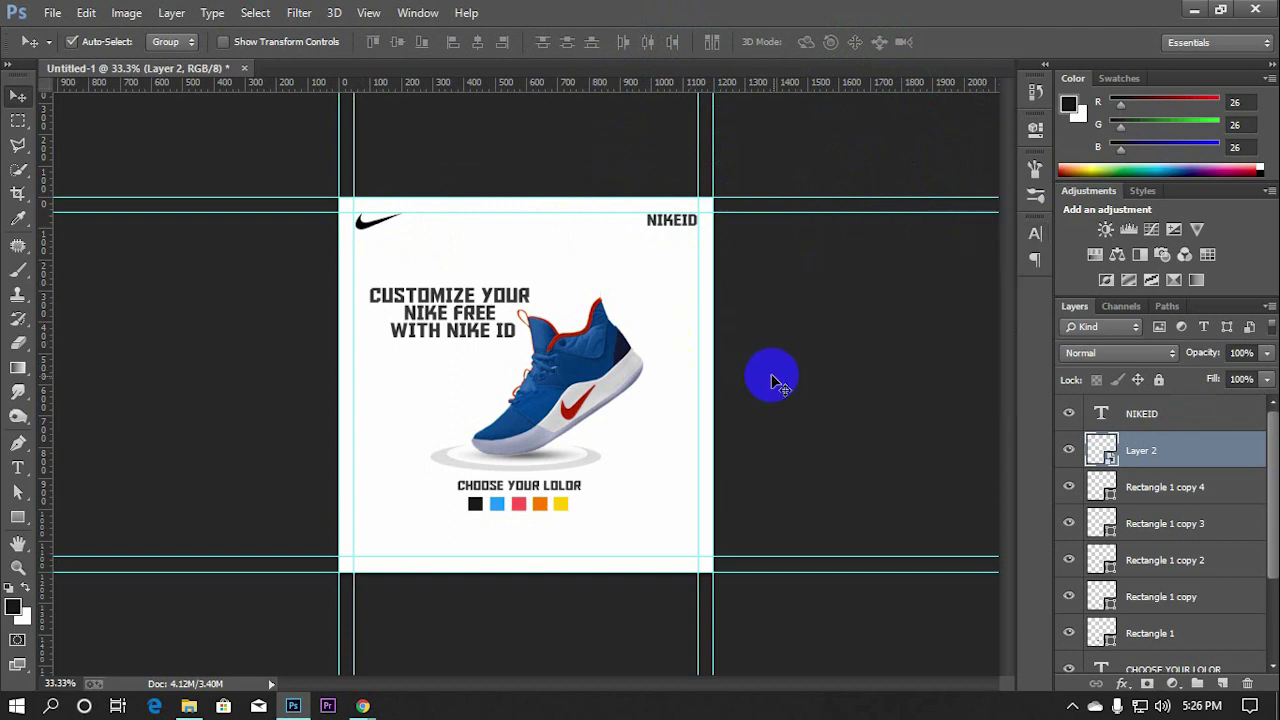
key("ctrl+plus")
left_click_drag(466, 86, 480, 151)
left_click(750, 157)
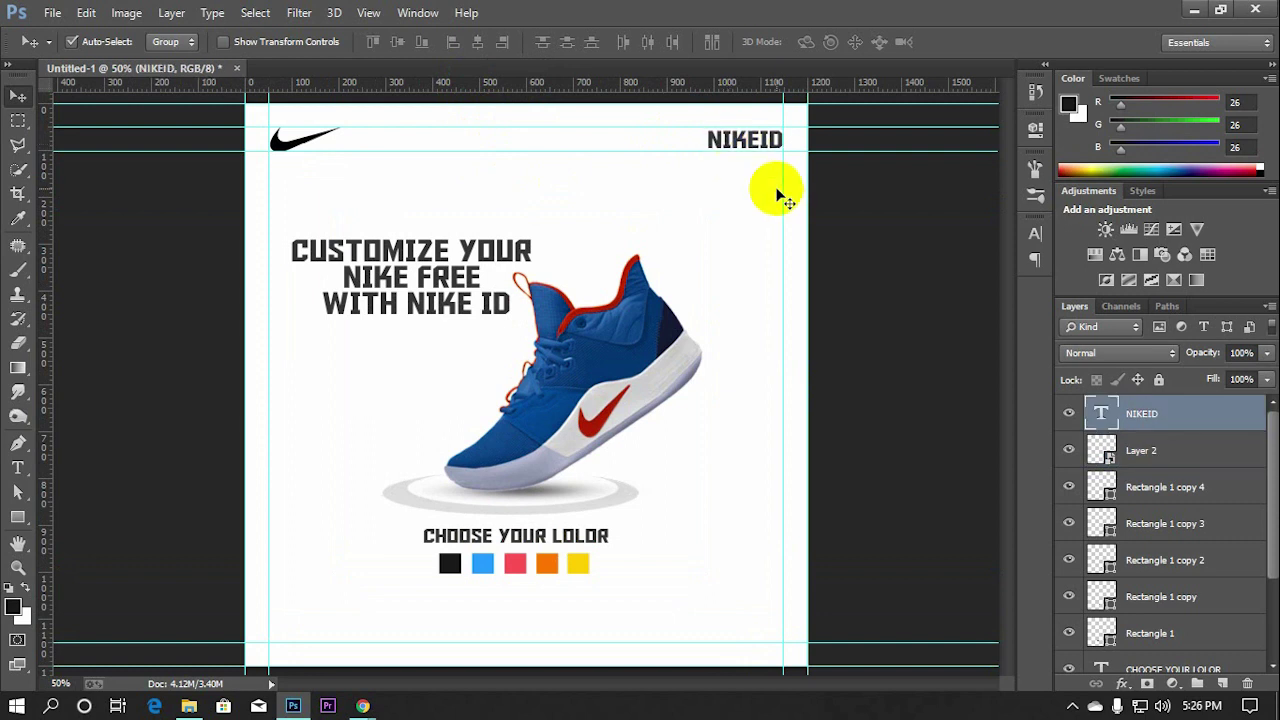
Scale NIKEID up to about 117% so it sits level with the swoosh
key("ctrl+t")
key("ctrl+plus")
left_click_drag(930, 98, 600, 363)
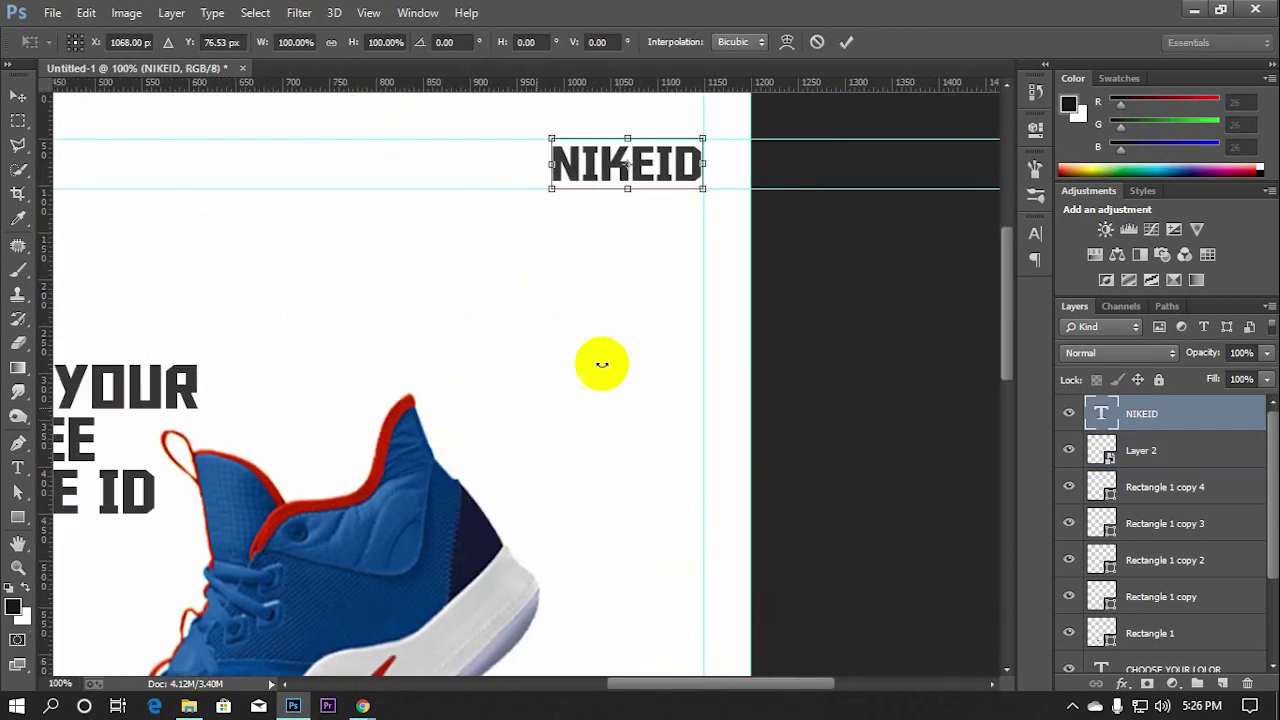
left_click_drag(704, 135, 717, 133)
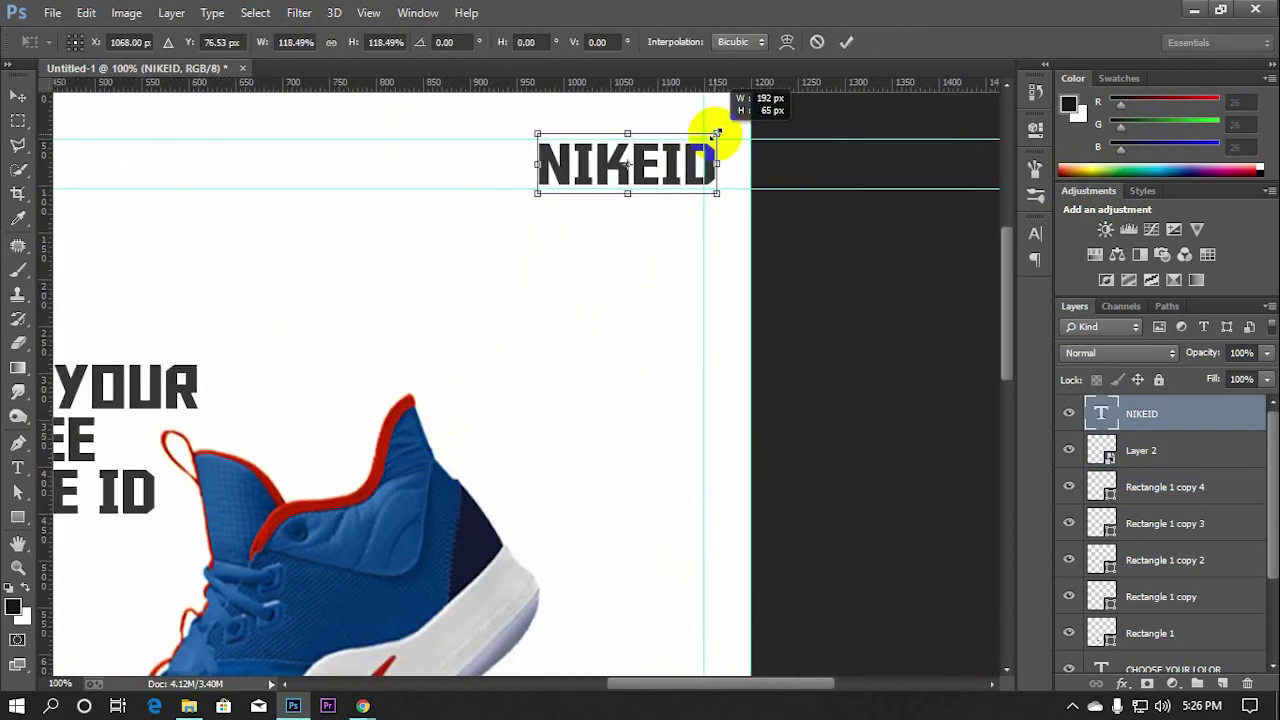
left_click(846, 41)
key("ctrl+minus")
key("ctrl+minus")
key("ctrl+minus")
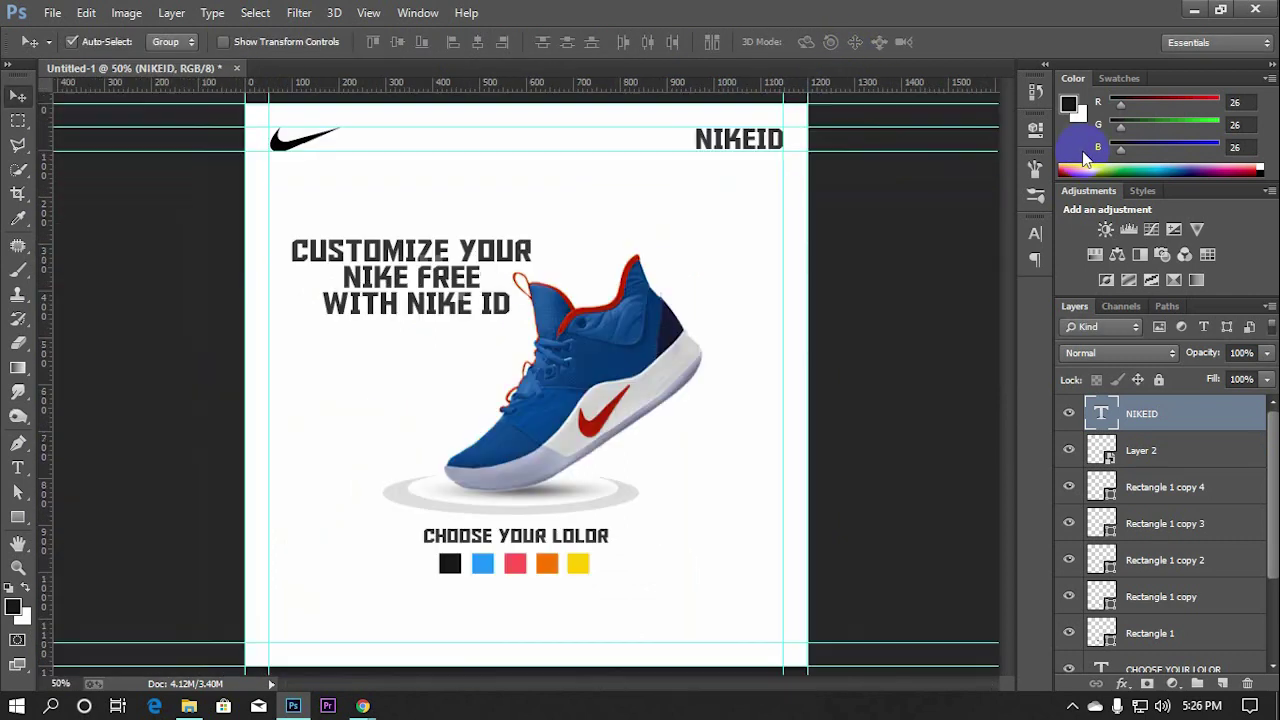
key("ctrl+t")
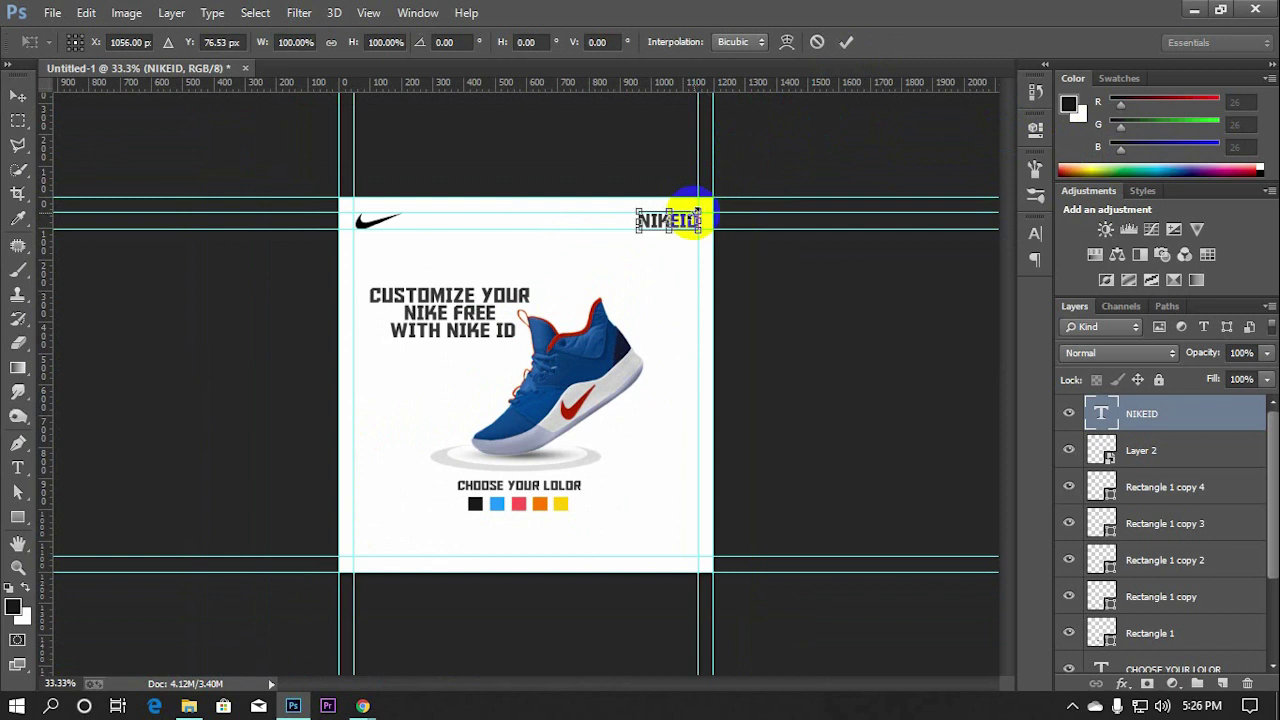
left_click(846, 41)
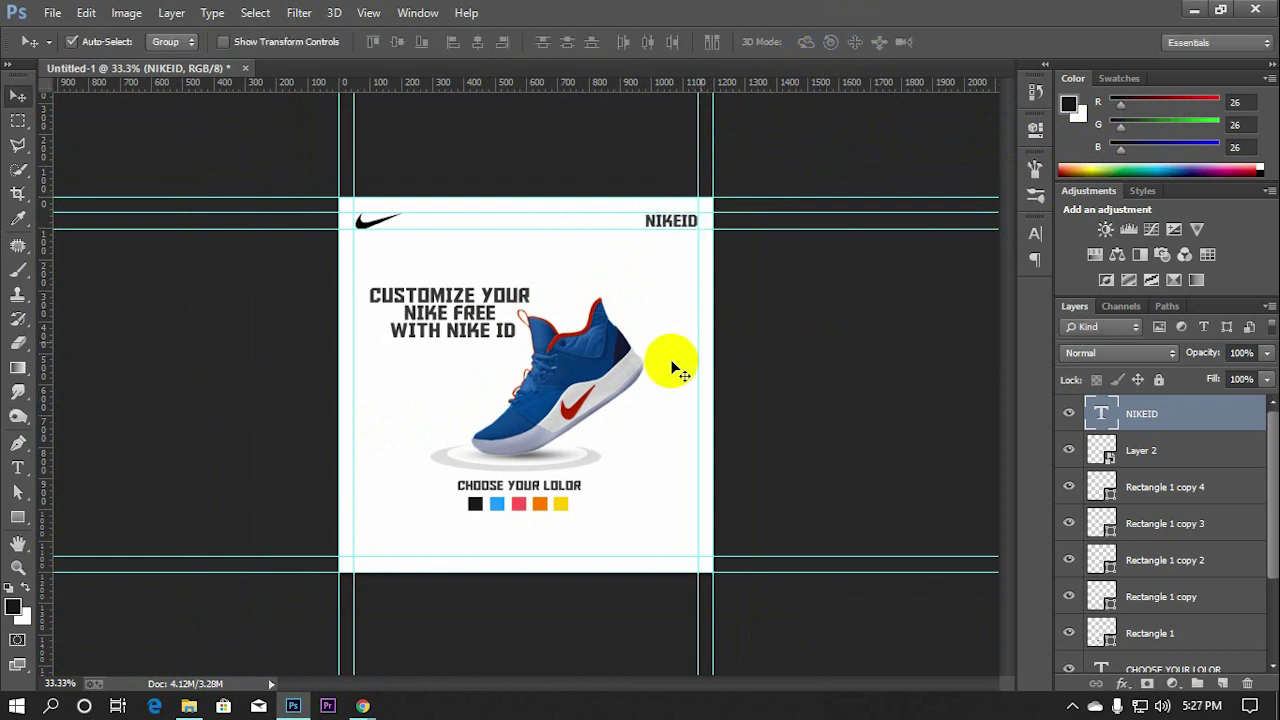
Add the 'FEEL A BETTER RUM' tagline and move it above the CUSTOMIZE YOUR headline
left_click(18, 468)
left_click(388, 402)
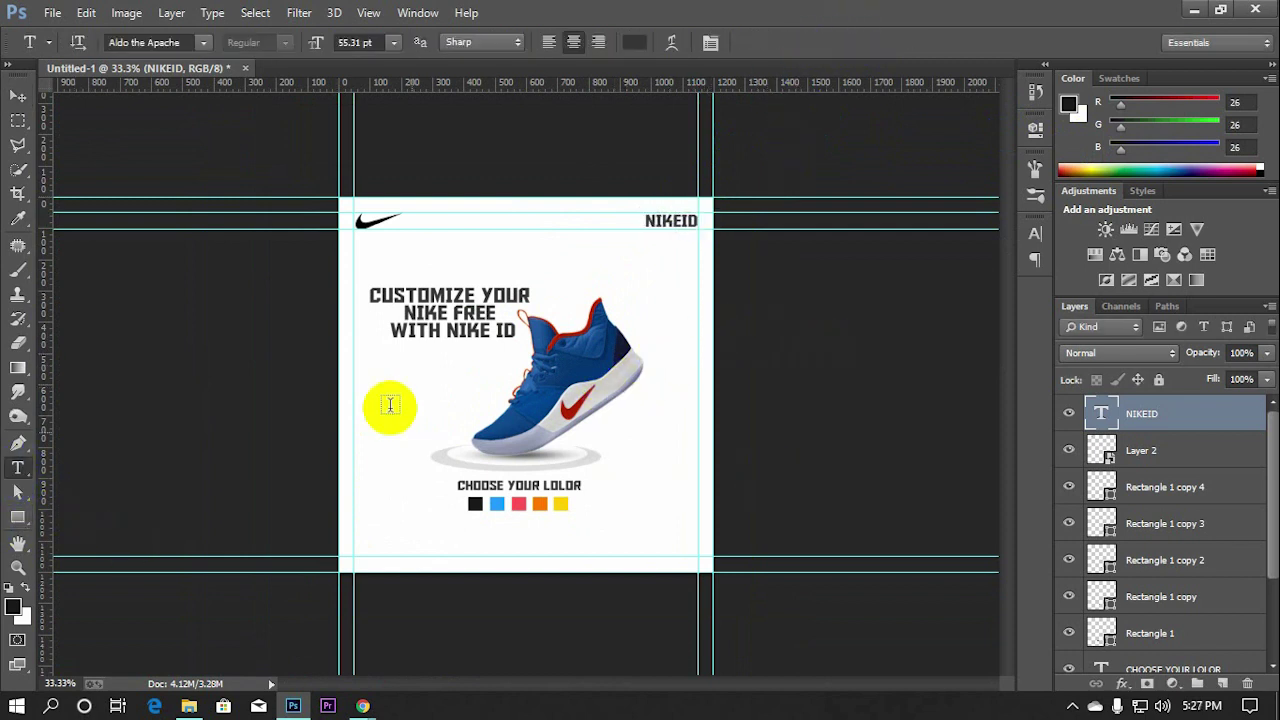
type("E")
type("EEL")
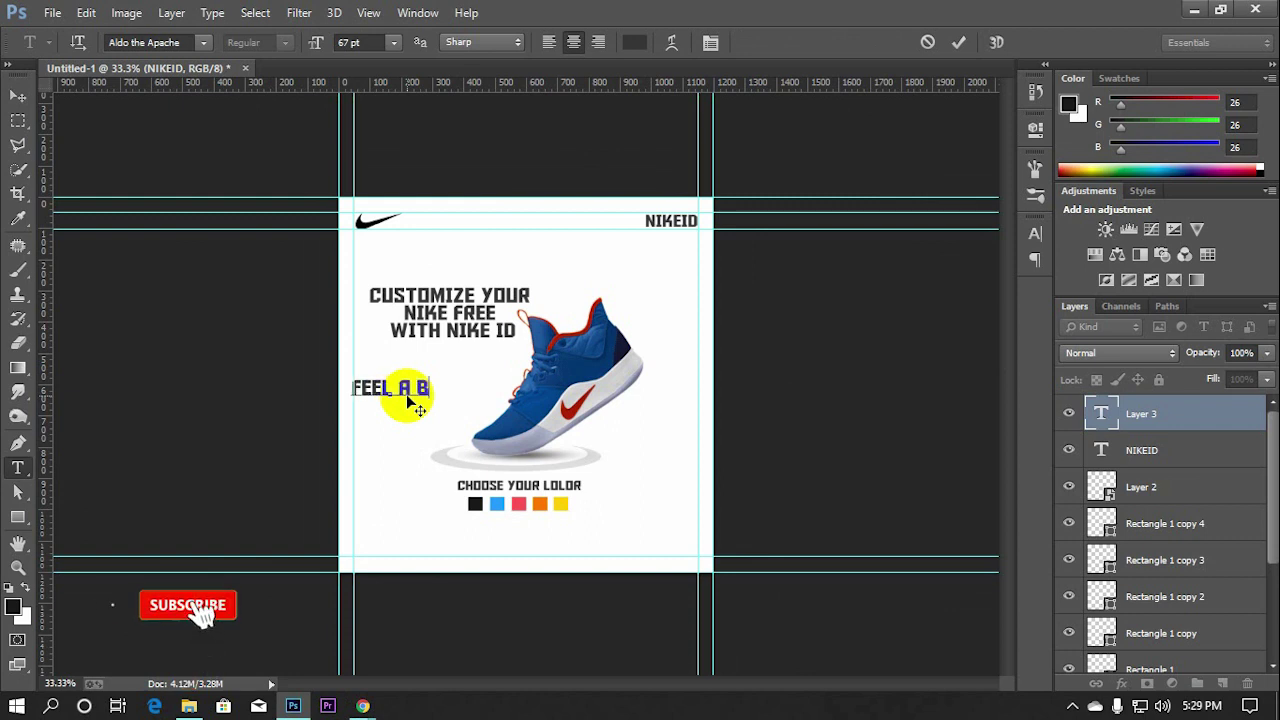
type("ET")
type(" RUM")
left_click(958, 42)
key("v")
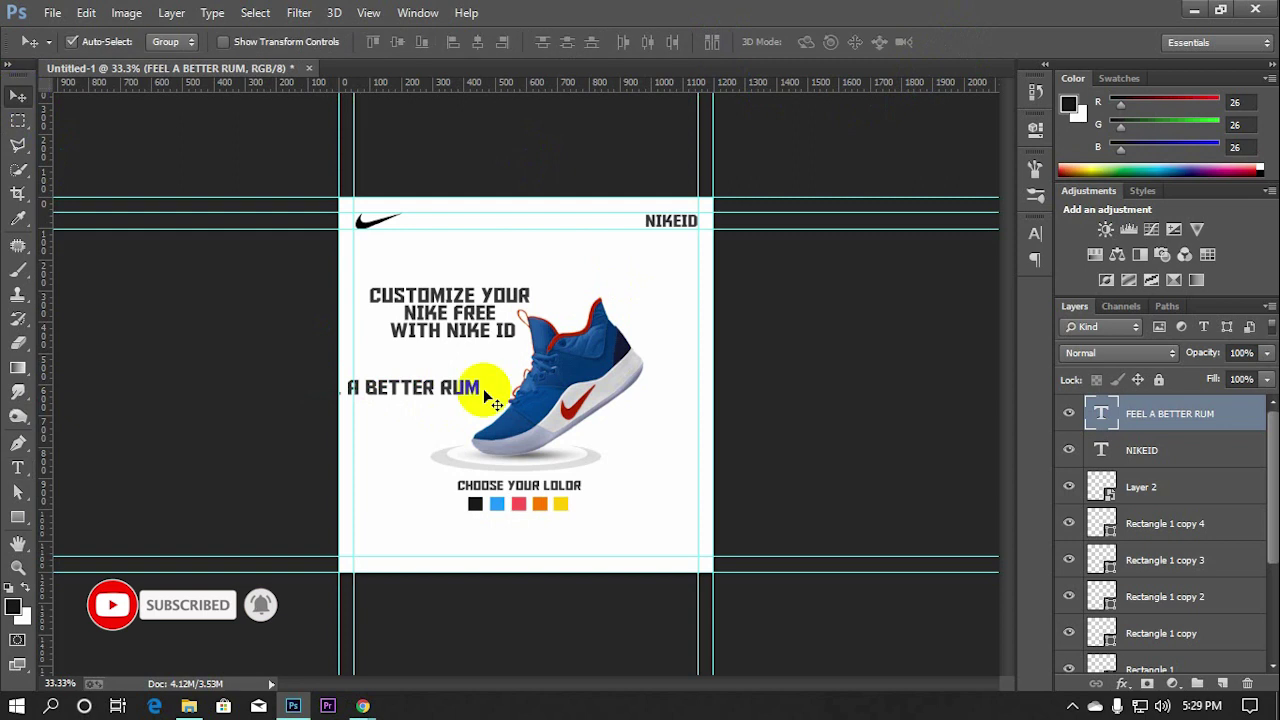
left_click_drag(494, 403, 554, 287)
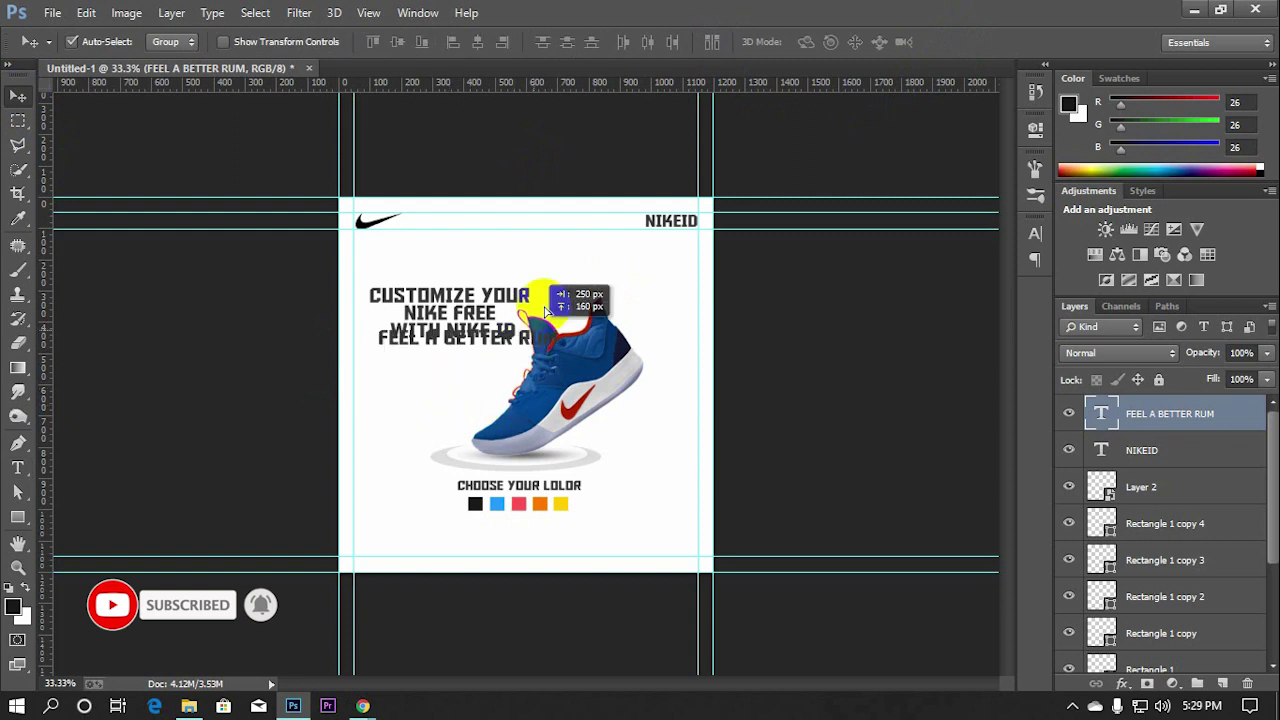
Set the tagline's font to Roboto Thin at 45 pt
double_click(1094, 412)
left_click(1035, 233)
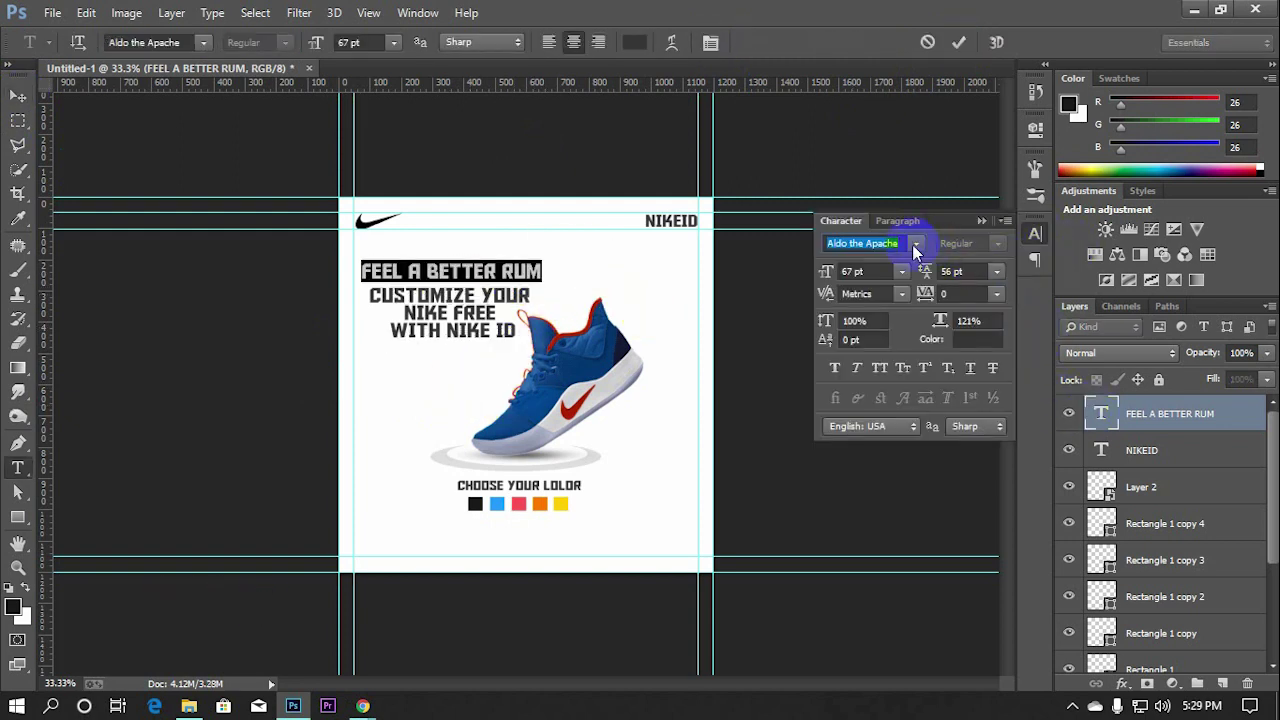
type("Roboto")
key("Return")
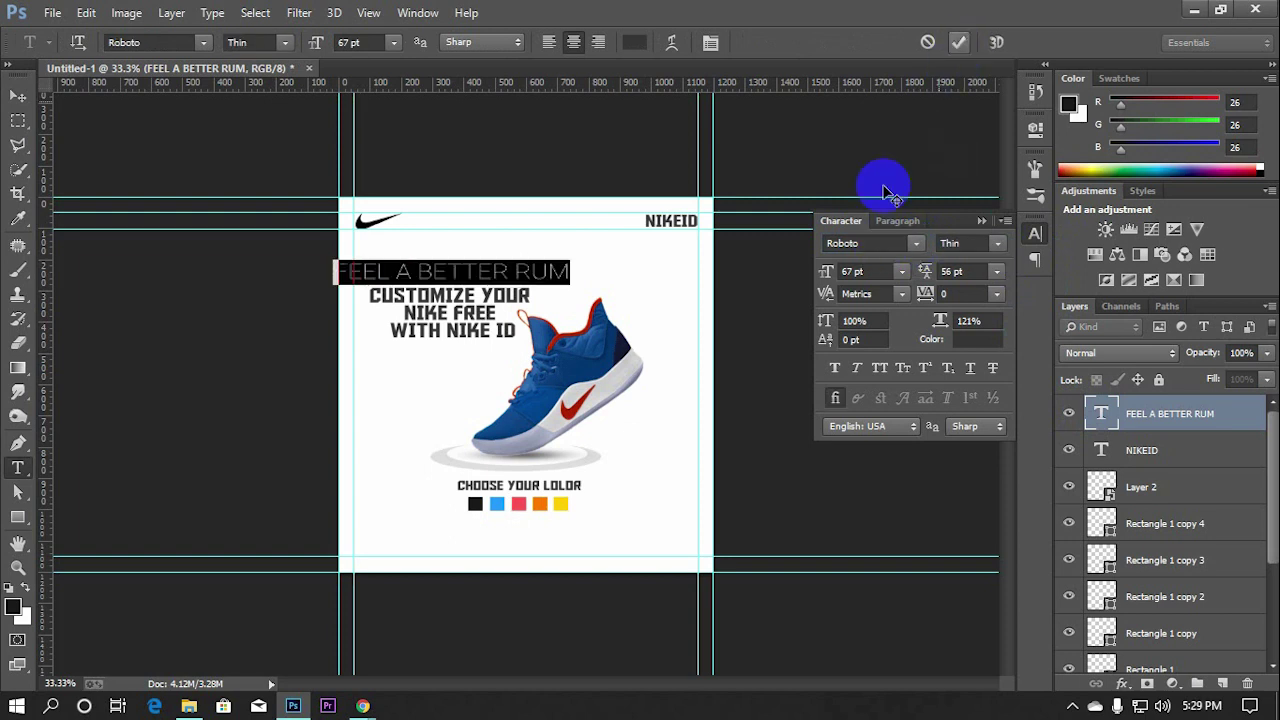
left_click_drag(812, 270, 800, 271)
key("ctrl+Return")
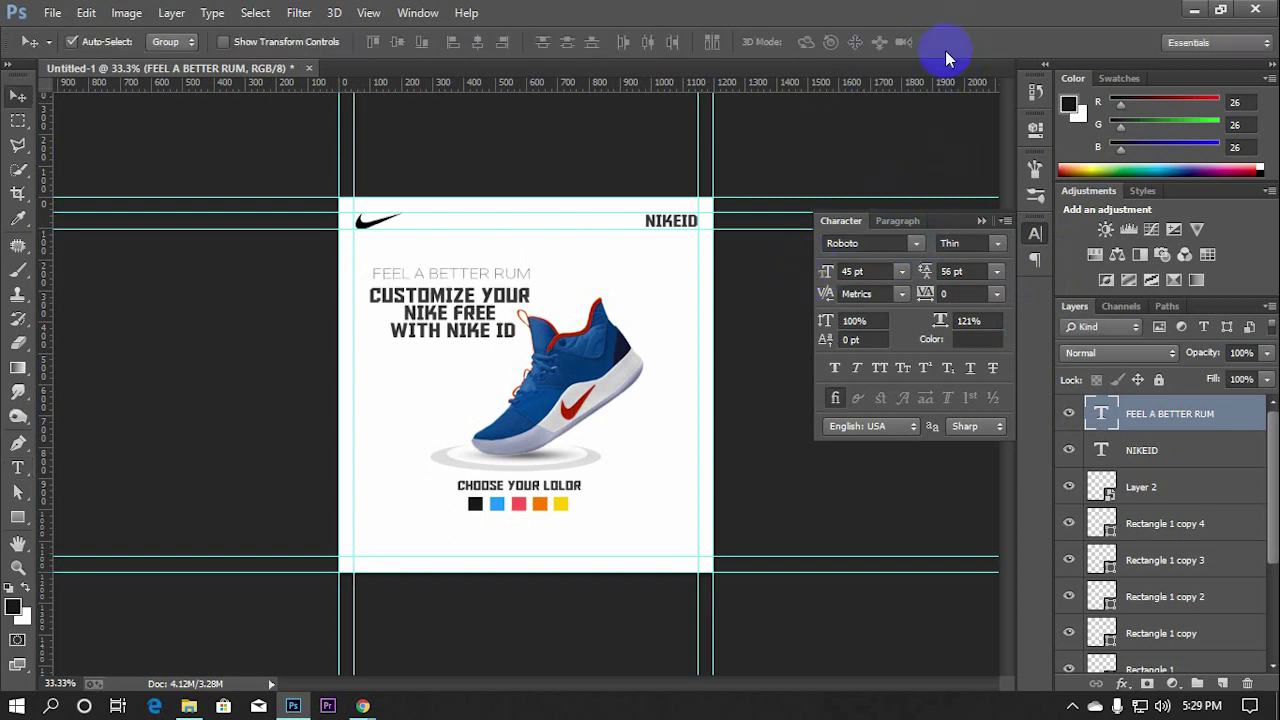
left_click(858, 276)
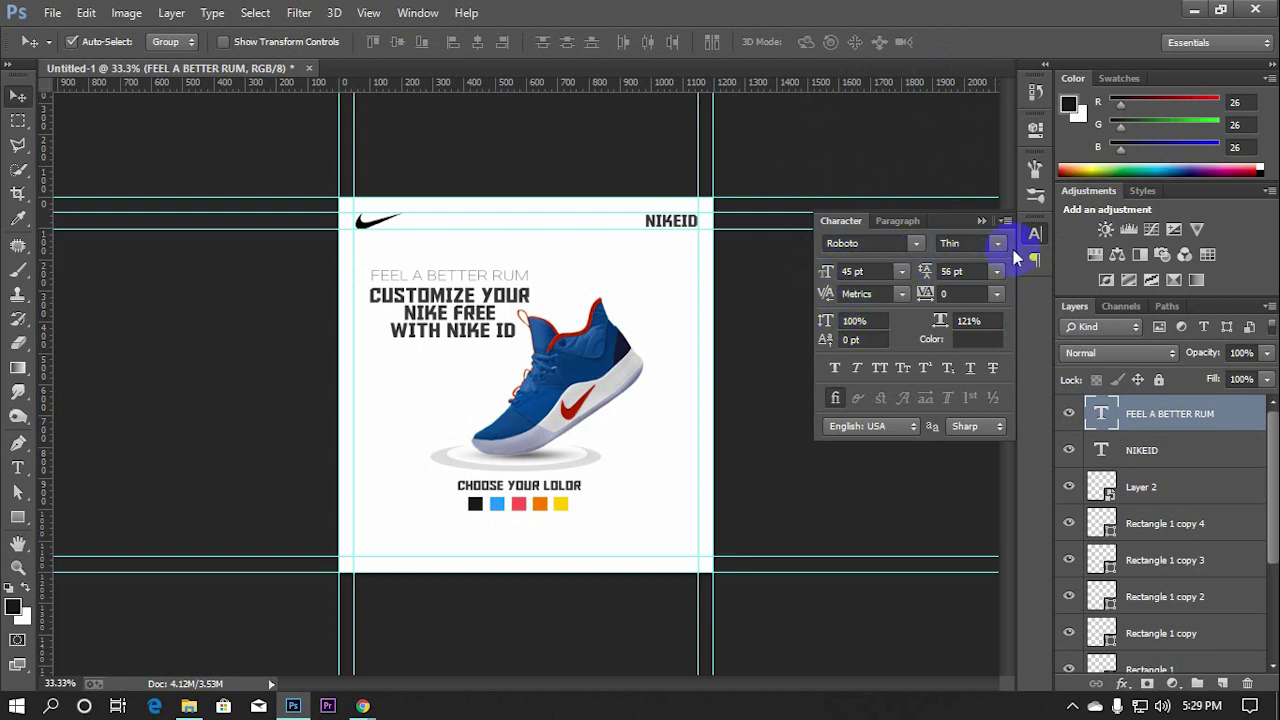
Set the tagline to 18 pt with 53 pt leading and 740 tracking
left_click(901, 271)
left_click(888, 346)
left_click(901, 271)
left_click(889, 386)
left_click(901, 271)
left_click(883, 460)
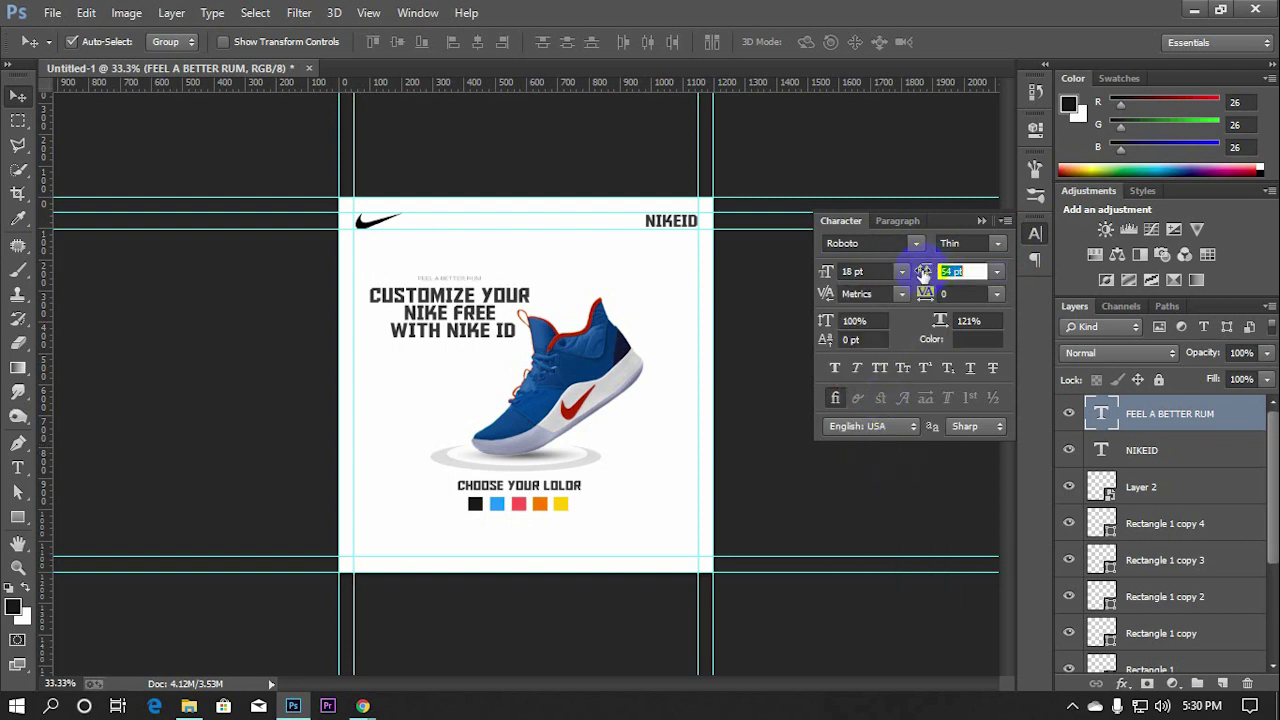
double_click(1100, 412)
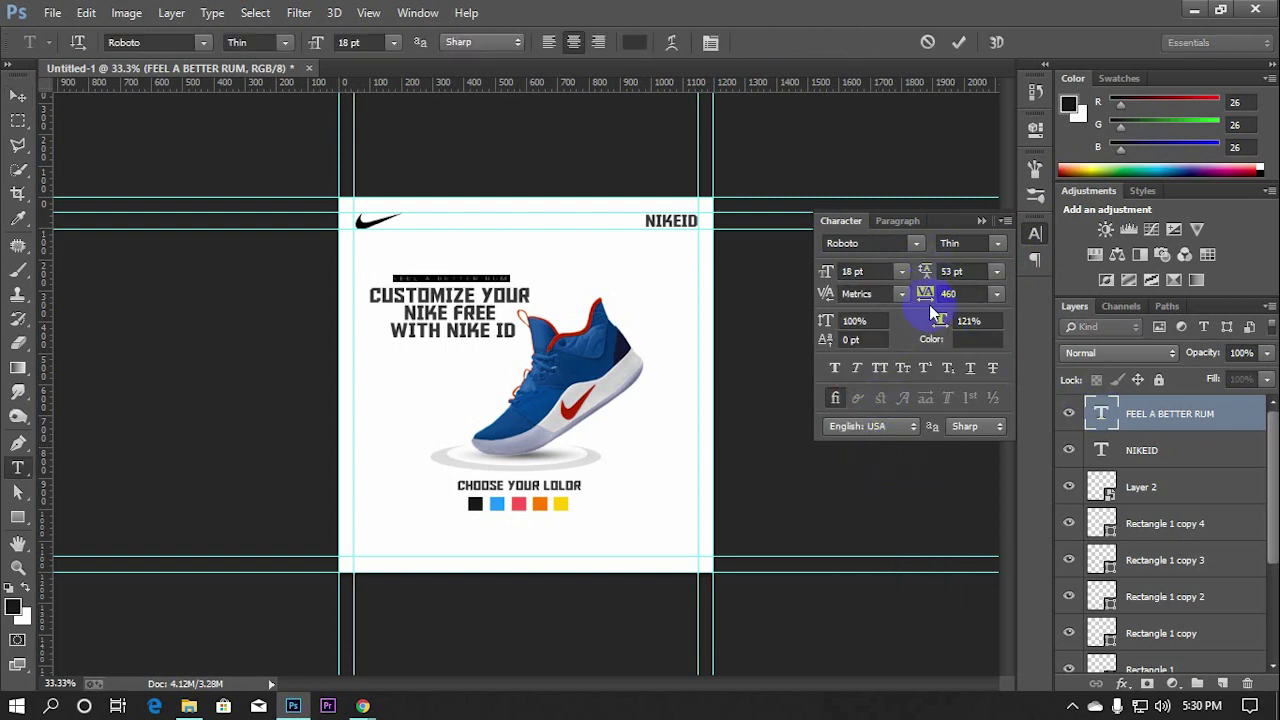
left_click(958, 42)
key("v")
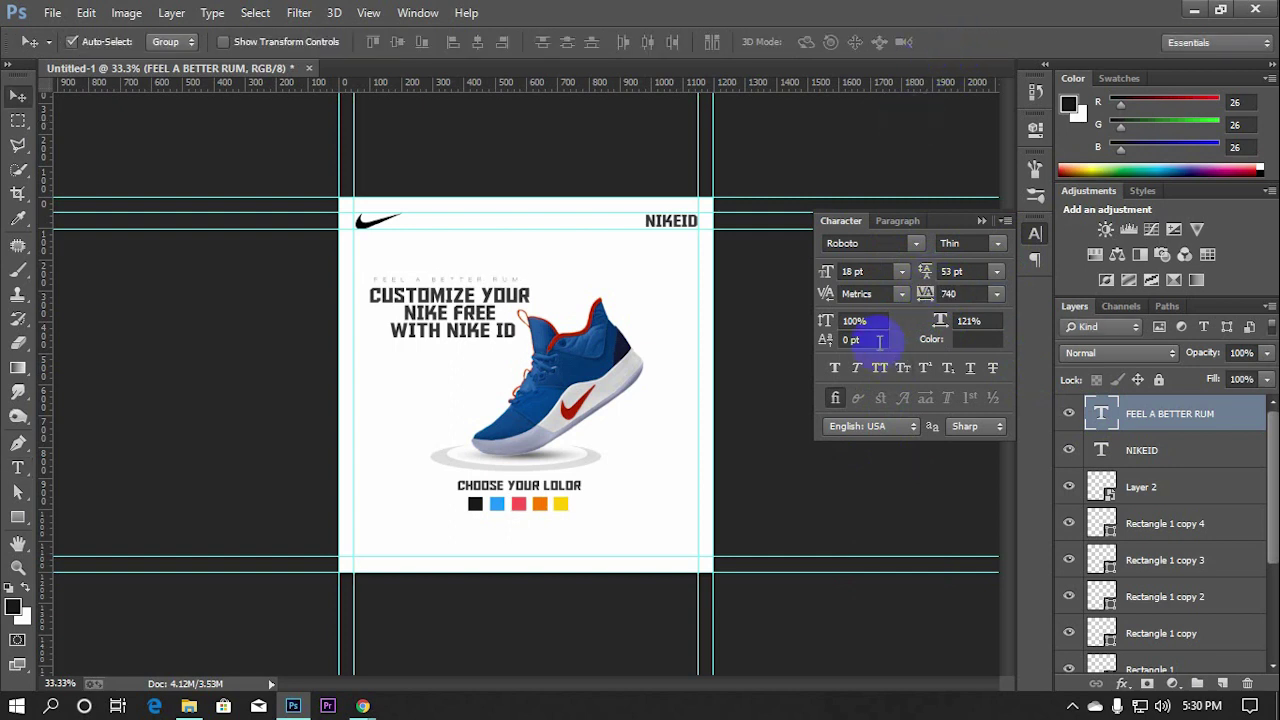
Correct the tagline's RUM to RUN so it reads FEEL A BETTER RUN
double_click(1100, 413)
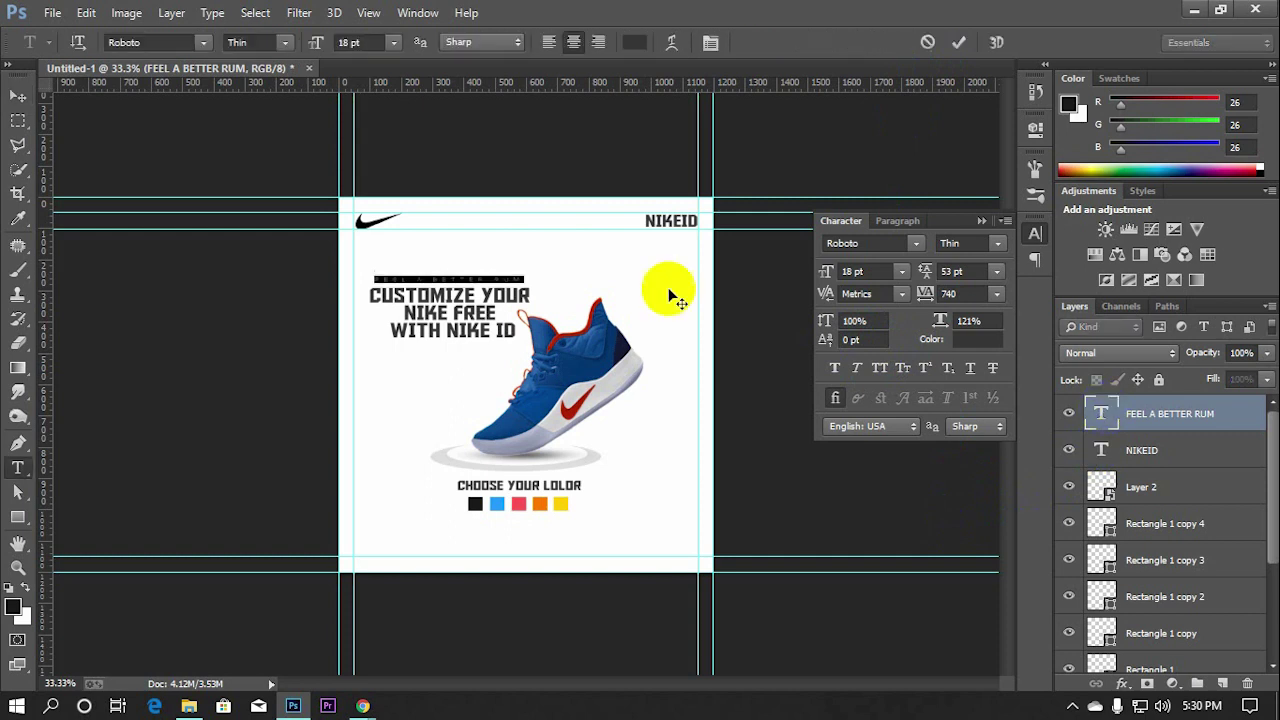
type("N")
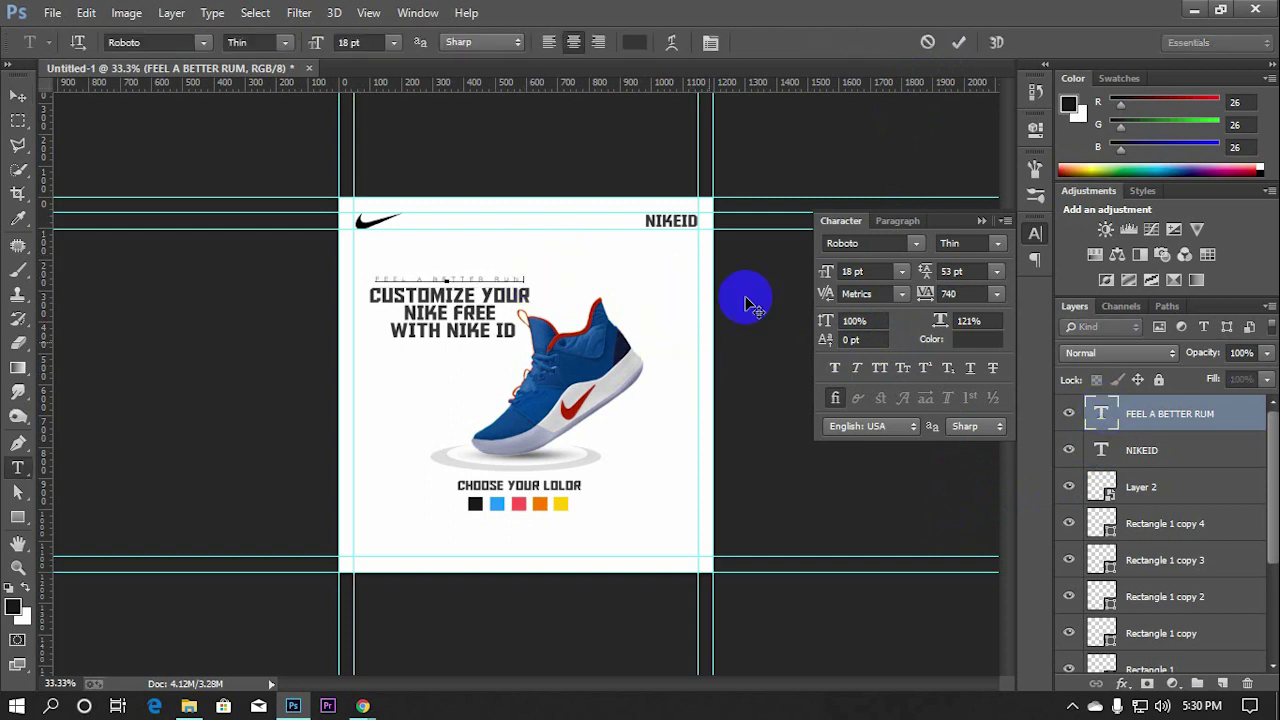
key("ctrl+Return")
key("v")
Hide the Character panel and check the reference in the web browser
left_click(982, 222)
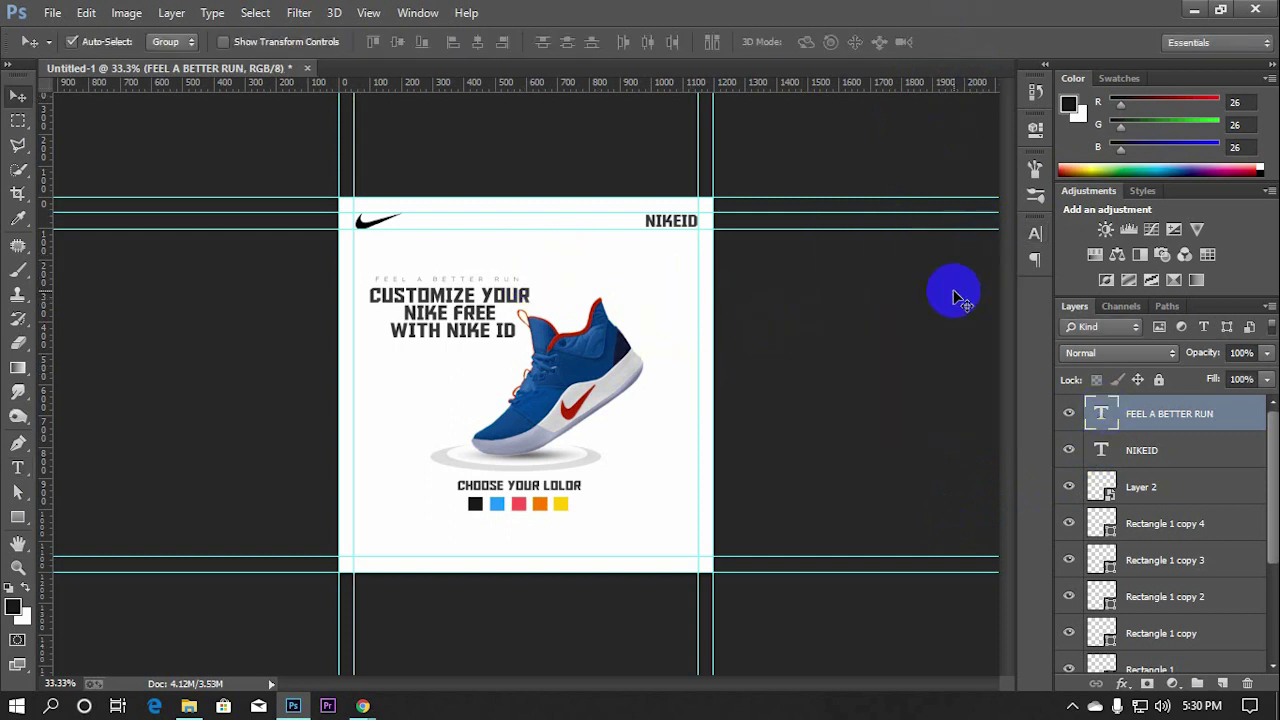
left_click(816, 459)
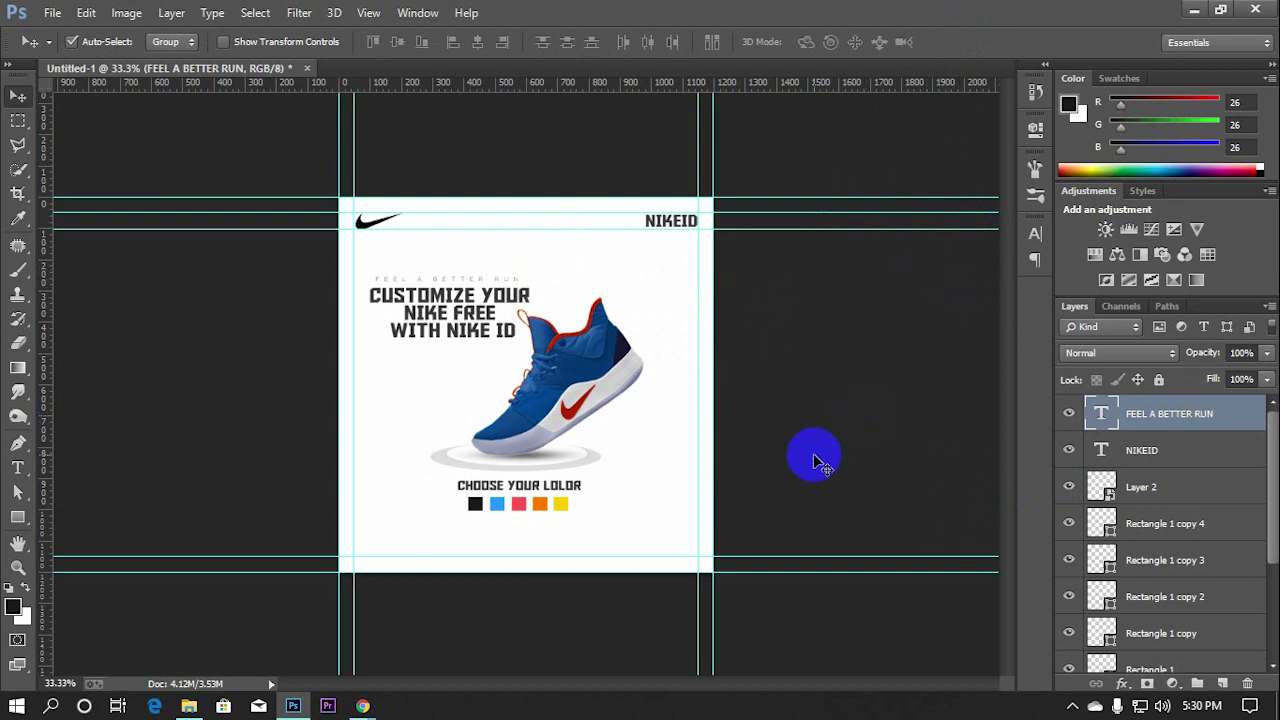
left_click(362, 706)
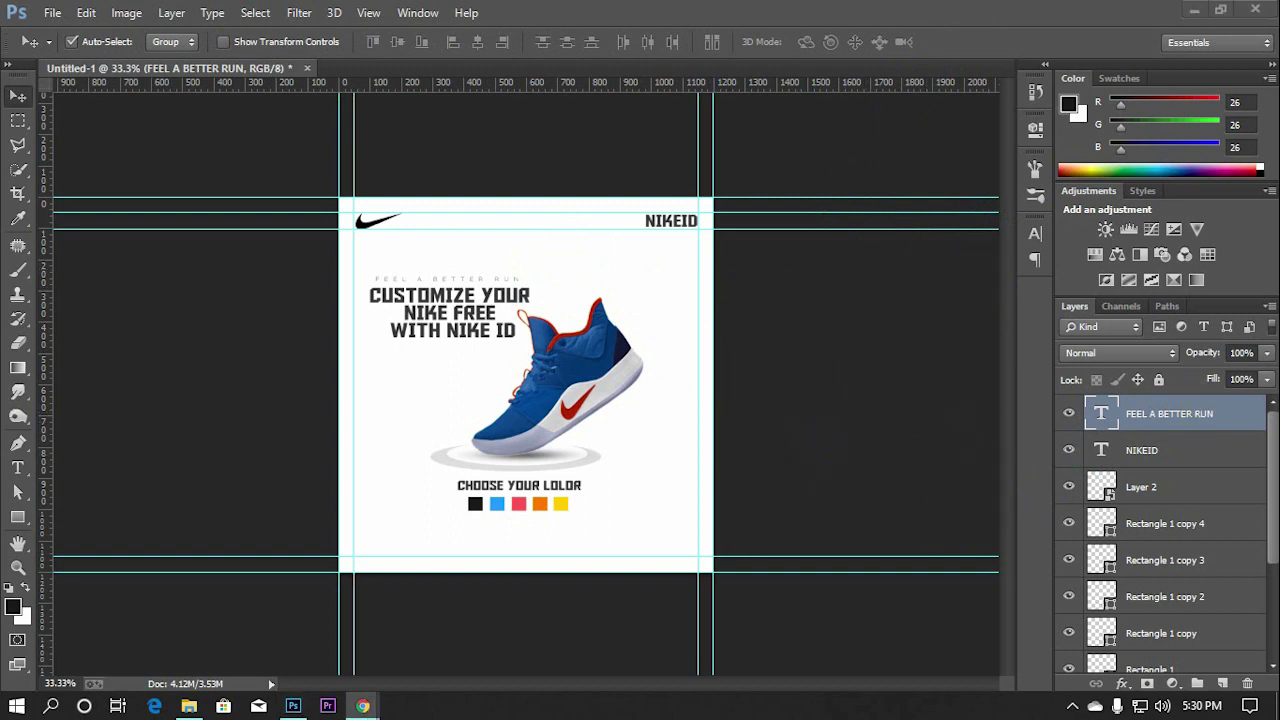
left_click(263, 455)
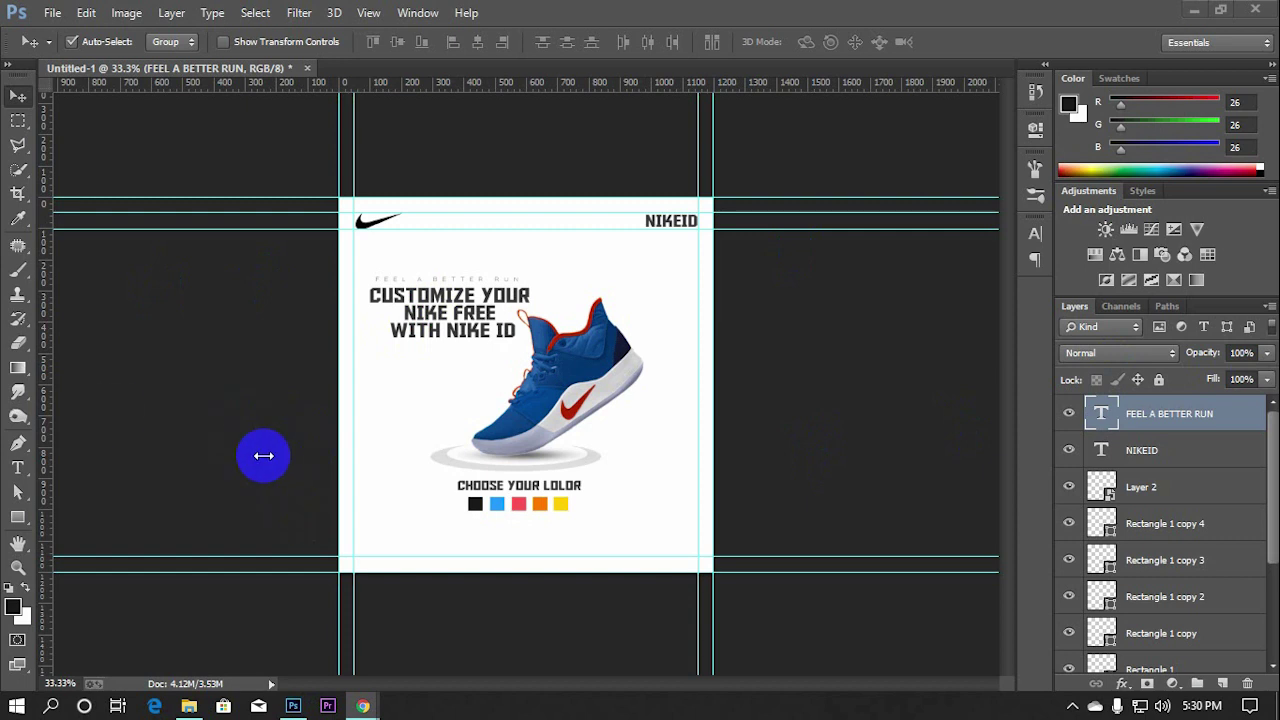
Add a SHOP NOW text layer with 0 tracking and 53 pt leading, placed bottom-right
left_click(17, 467)
left_click(389, 383)
type("SHOP NOW")
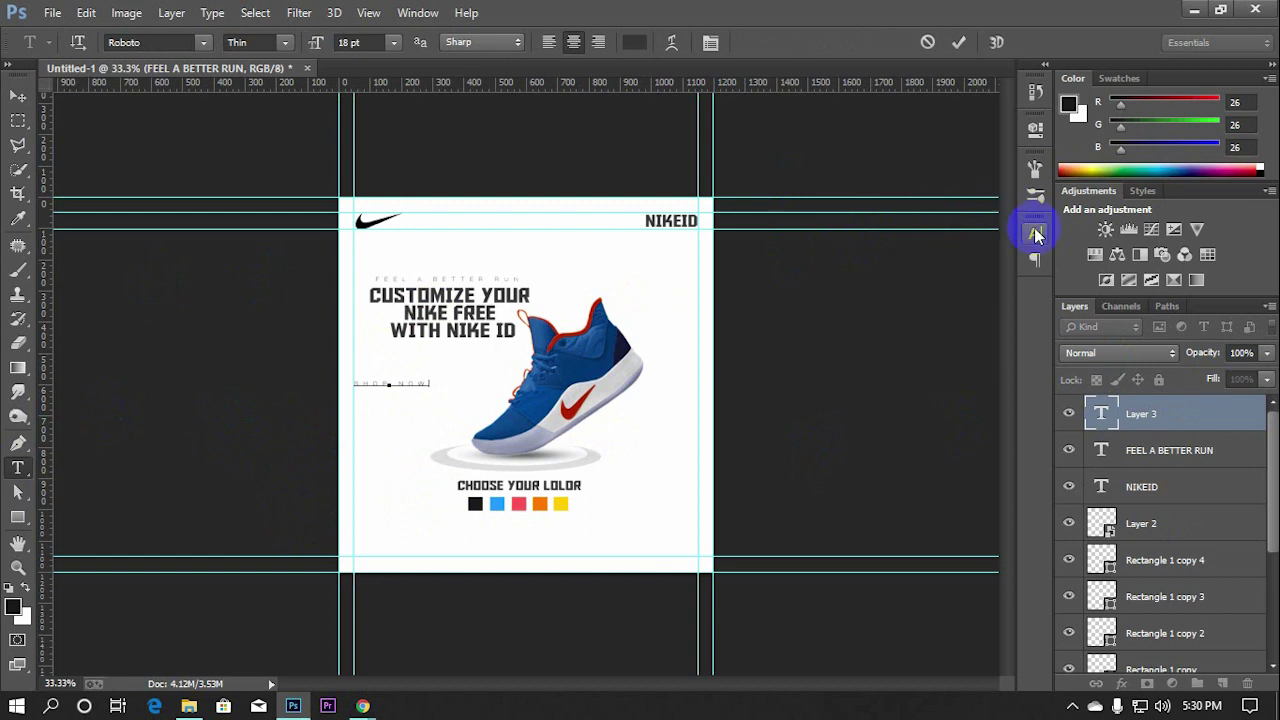
left_click(1035, 233)
left_click(997, 271)
left_click(980, 291)
left_click(985, 445)
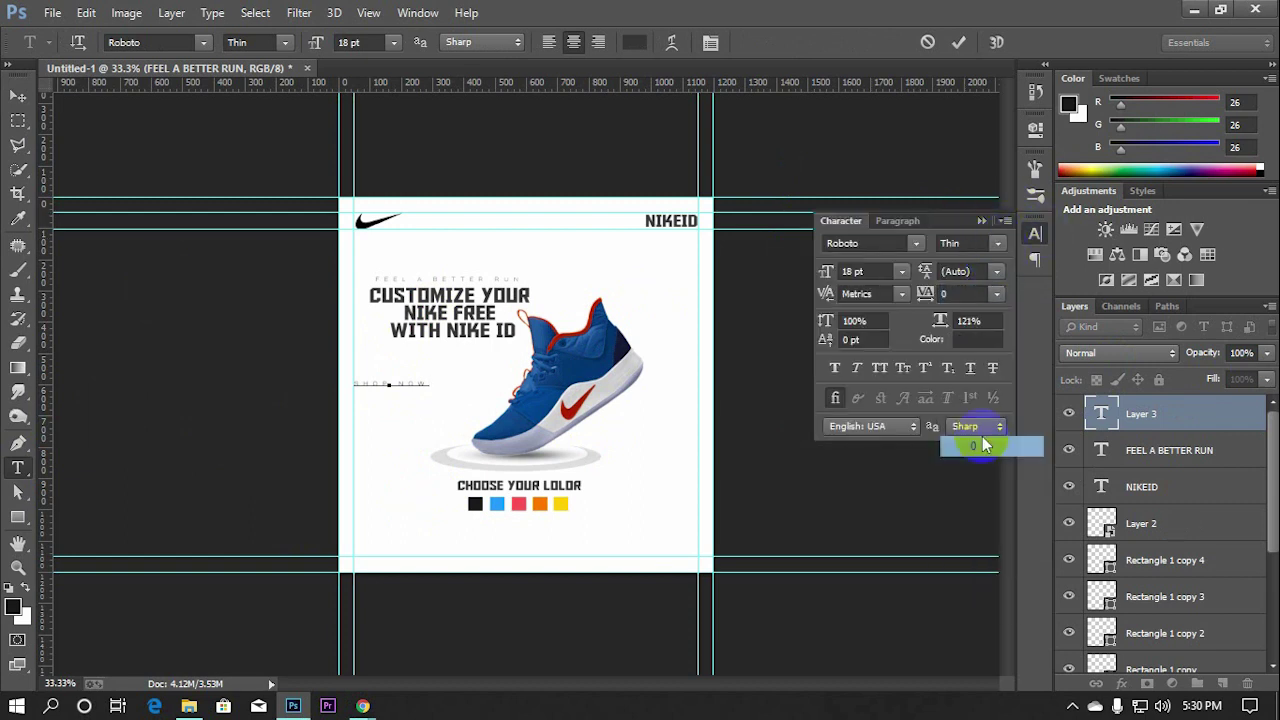
double_click(1101, 413)
left_click(997, 271)
left_click(980, 447)
key("v")
left_click_drag(388, 383, 664, 548)
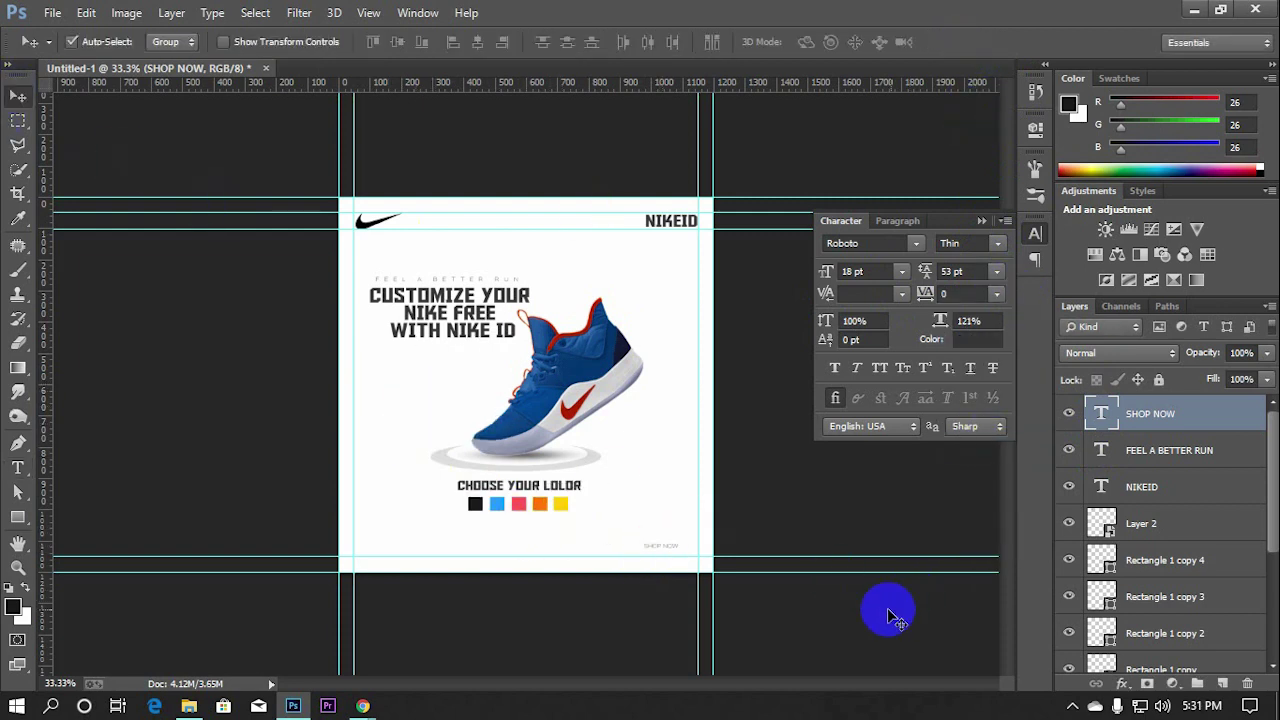
Make SHOP NOW Bold and scale it up to about 180%
double_click(1100, 410)
left_click(997, 243)
left_click(975, 288)
left_click(997, 243)
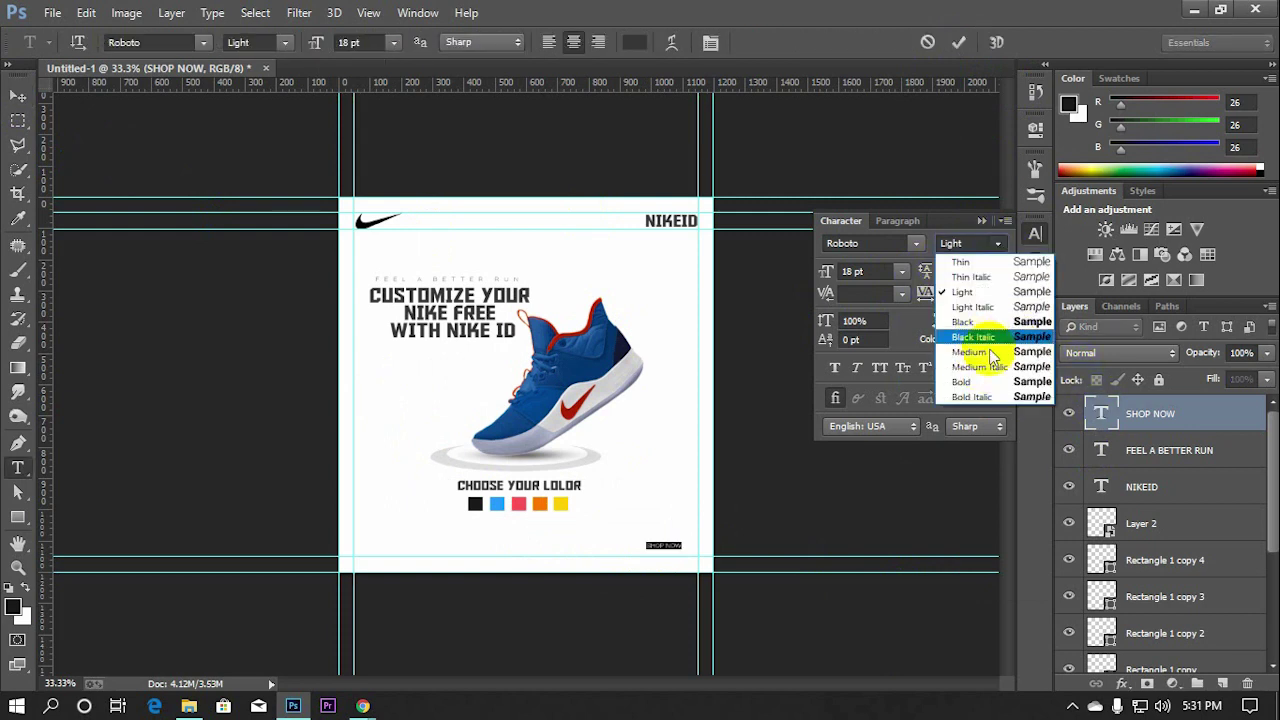
left_click(985, 383)
key("ctrl+Return")
key("v")
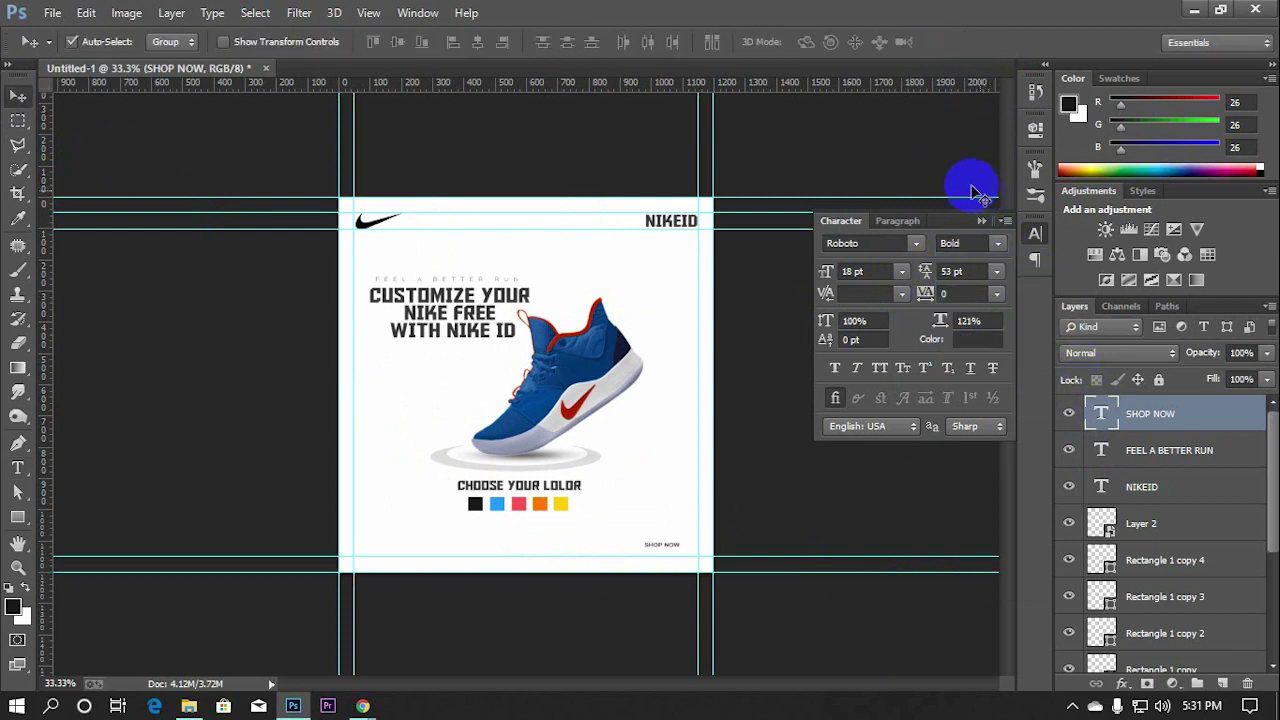
key("ctrl+t")
left_click_drag(680, 548, 697, 550)
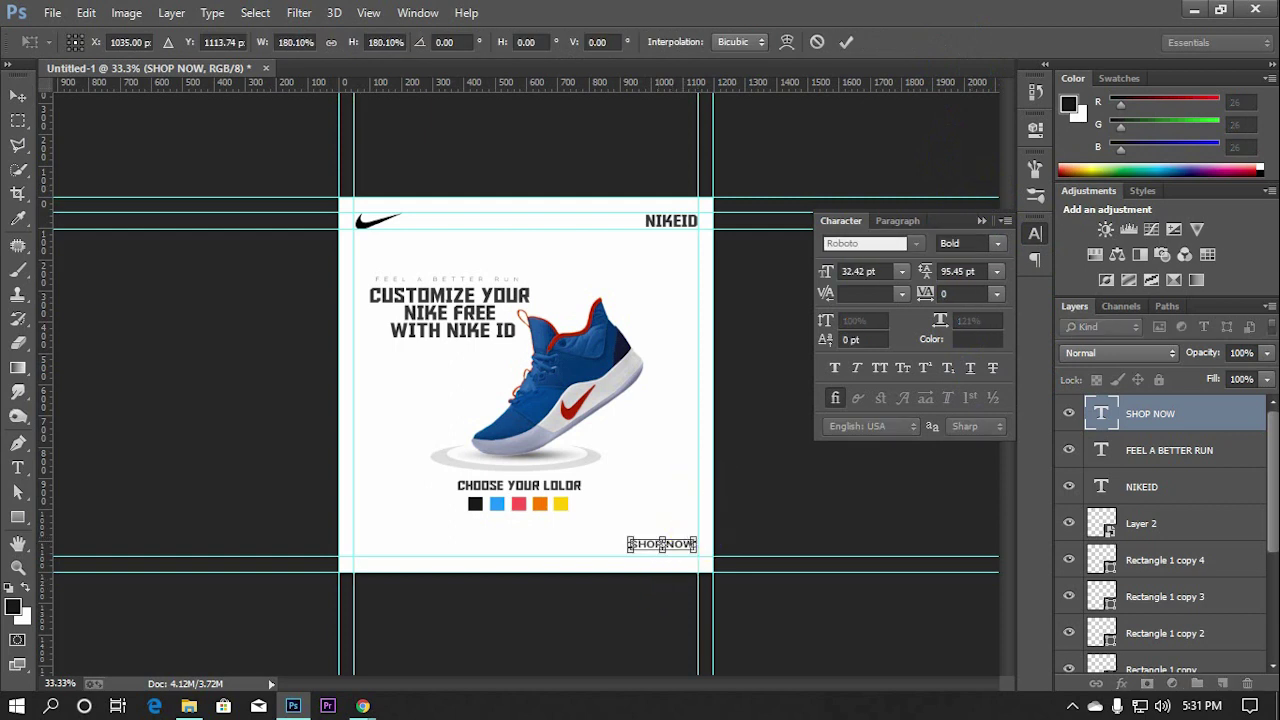
Apply the enlargement, then try the Black weight and Showcard Gothic on SHOP NOW
left_click(846, 42)
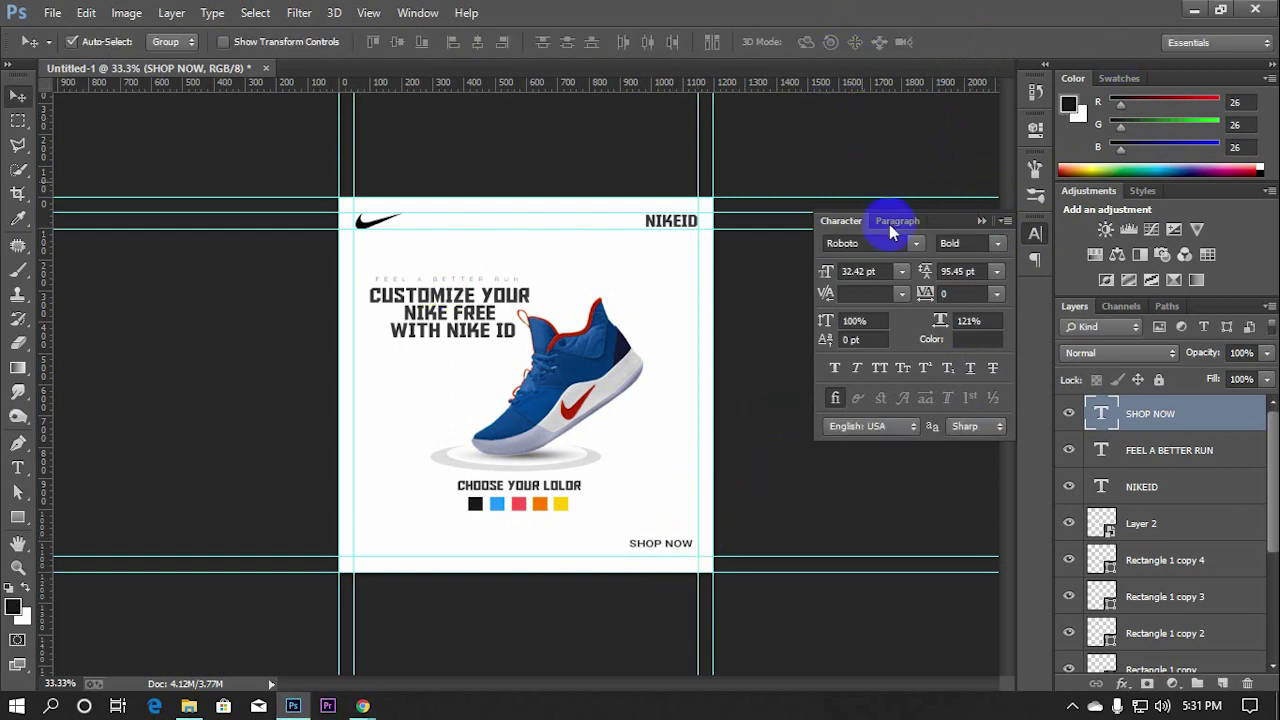
double_click(1101, 413)
left_click(997, 243)
left_click(960, 323)
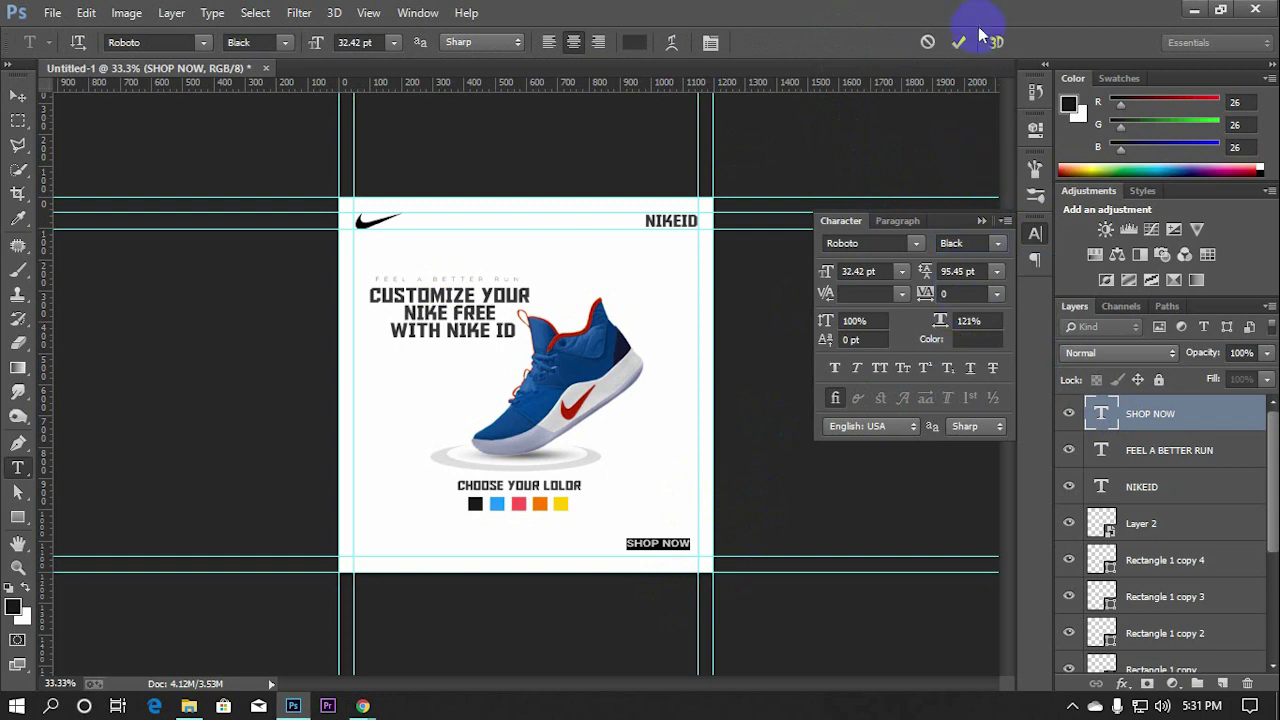
left_click(958, 42)
double_click(1101, 413)
left_click(915, 243)
left_click(1029, 471)
left_click(958, 42)
Colour the SHOP NOW text red (#f14d4d)
double_click(1101, 413)
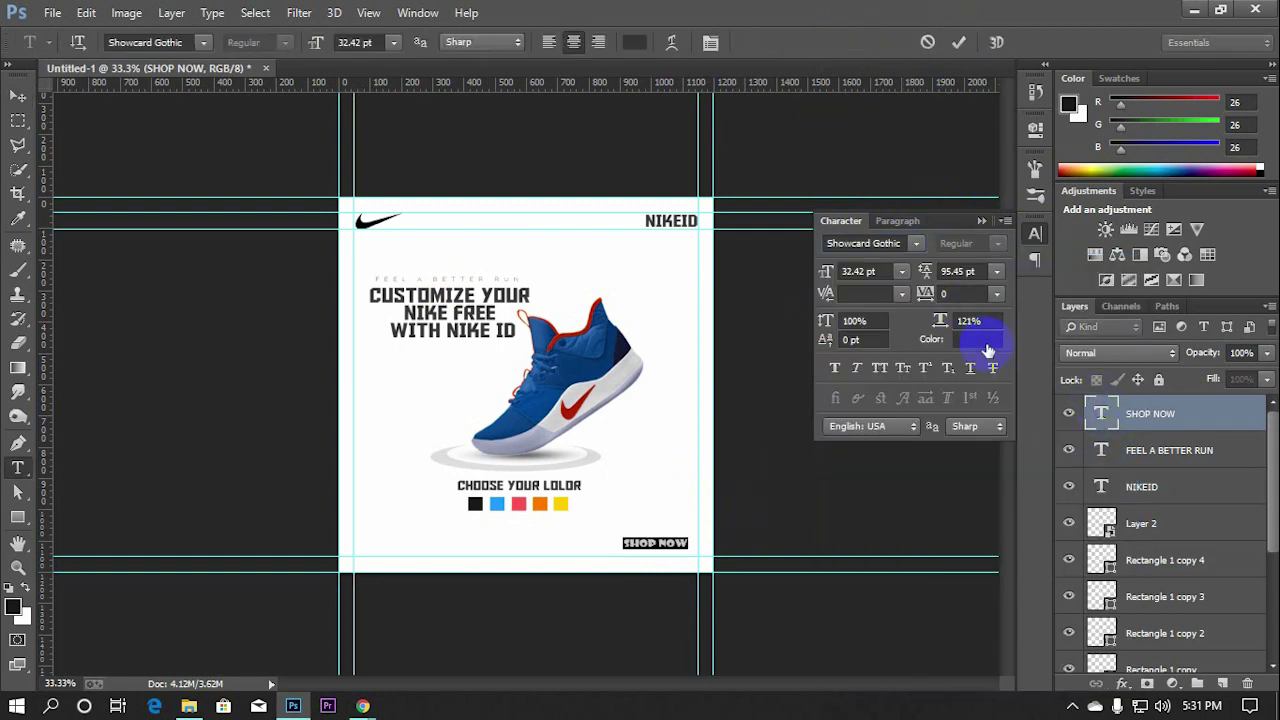
left_click(988, 342)
left_click_drag(966, 172, 931, 180)
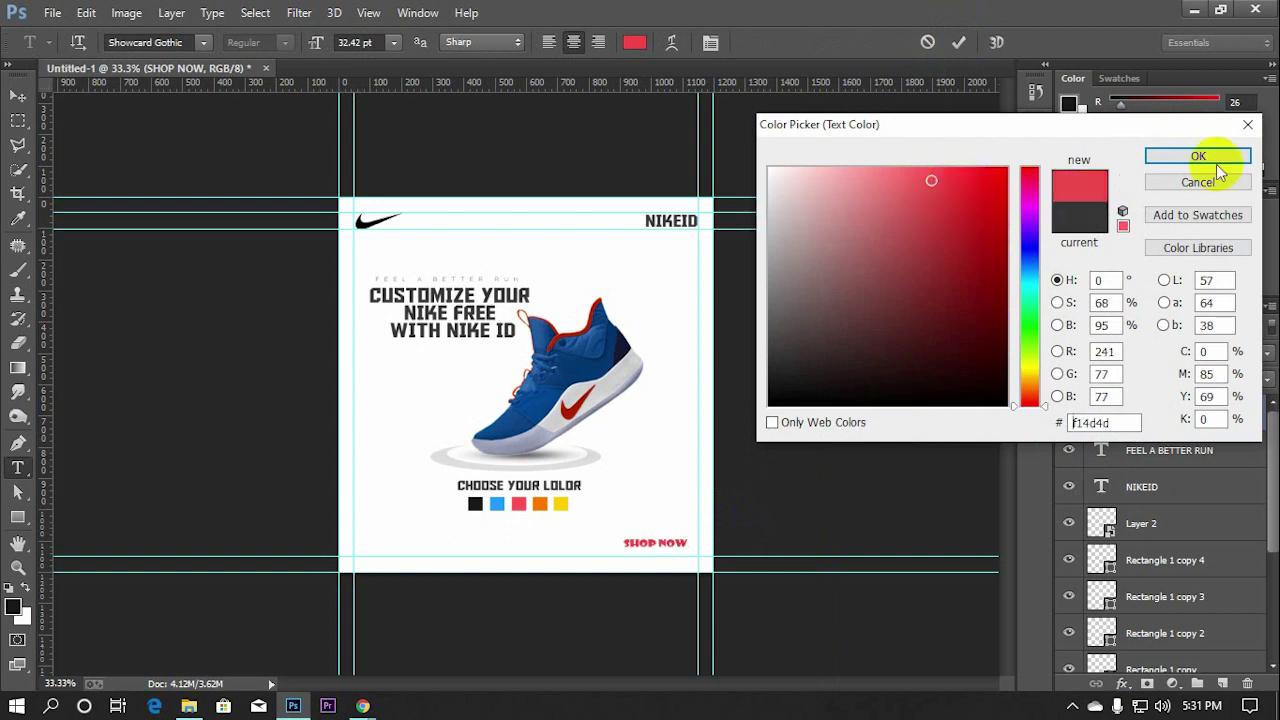
left_click(1200, 158)
Try the Super Mario 256 and THE MINION fonts on SHOP NOW
left_click(915, 243)
left_click(1050, 452)
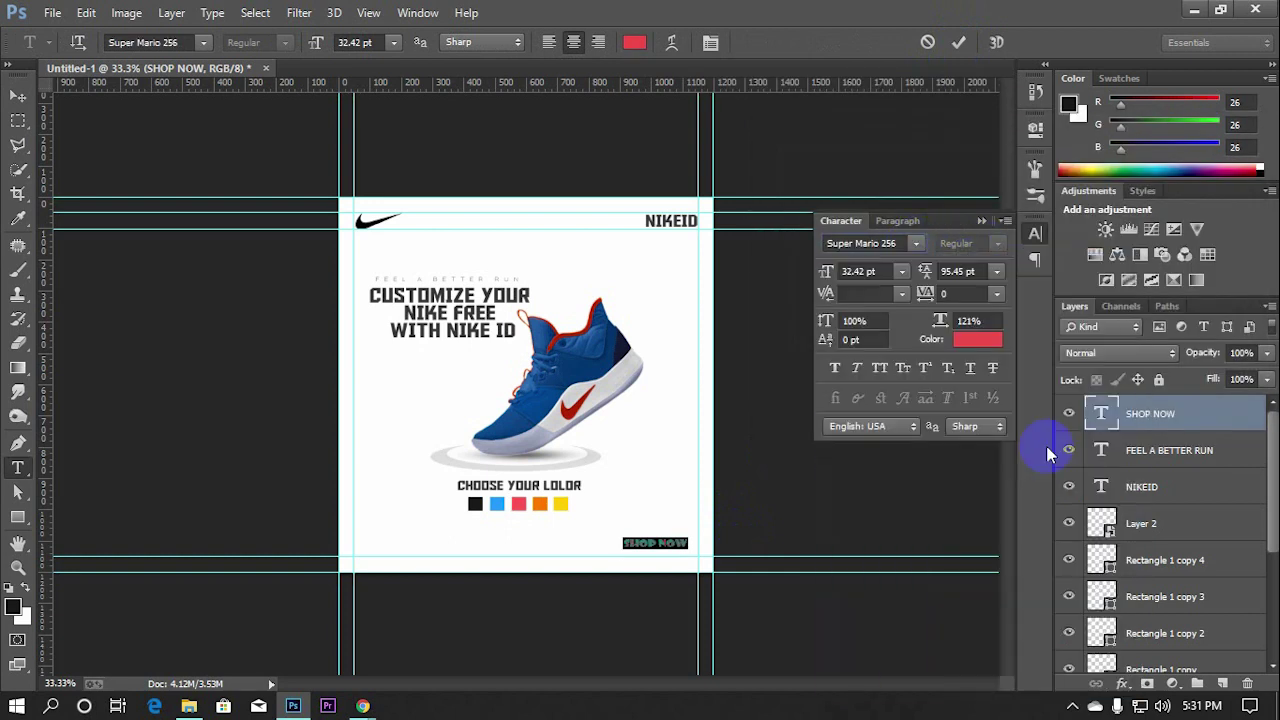
left_click(915, 244)
left_click(1043, 512)
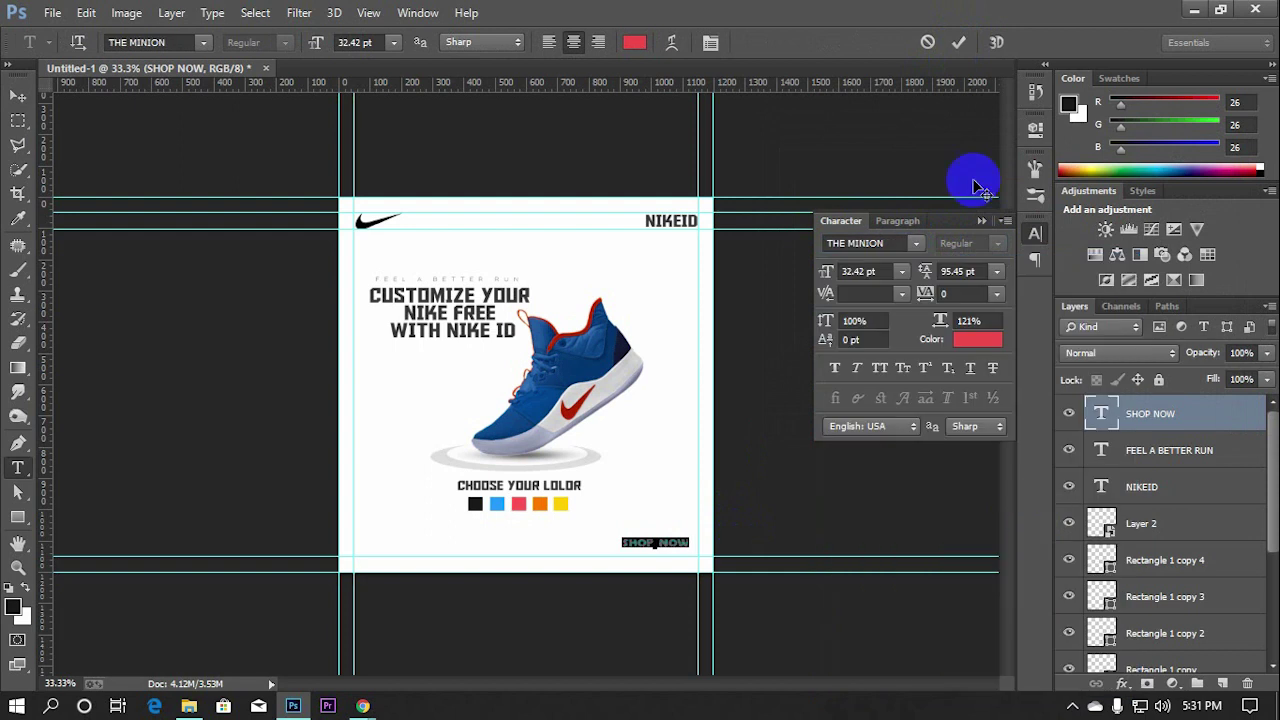
left_click(956, 44)
Set SHOP NOW in the Aldo the Apache font
double_click(1101, 413)
left_click(915, 243)
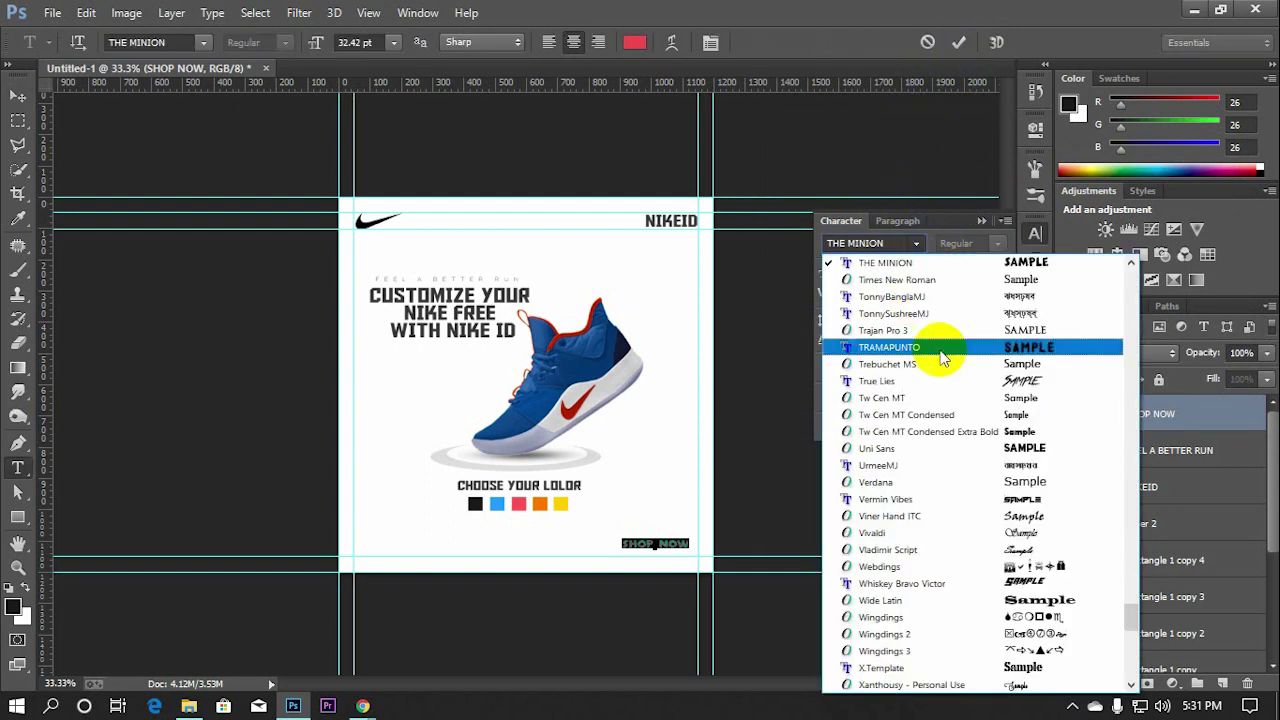
left_click_drag(1131, 600, 1136, 278)
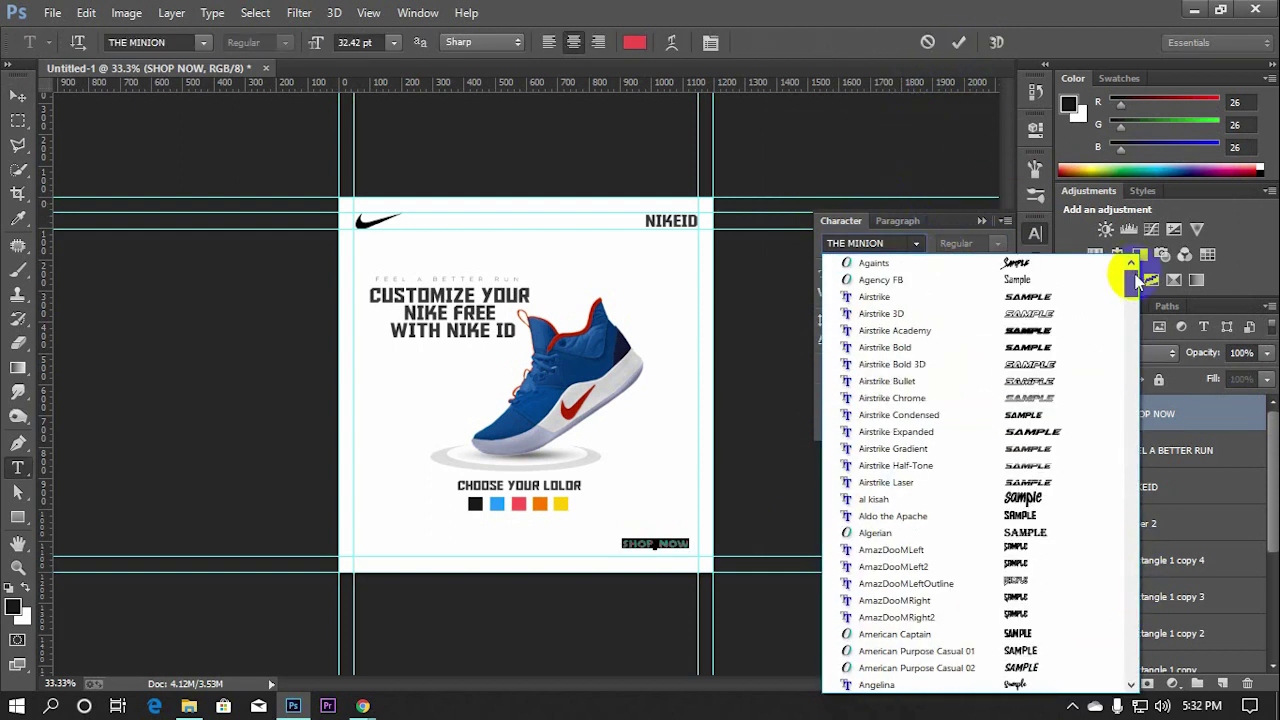
left_click(1030, 515)
left_click(958, 40)
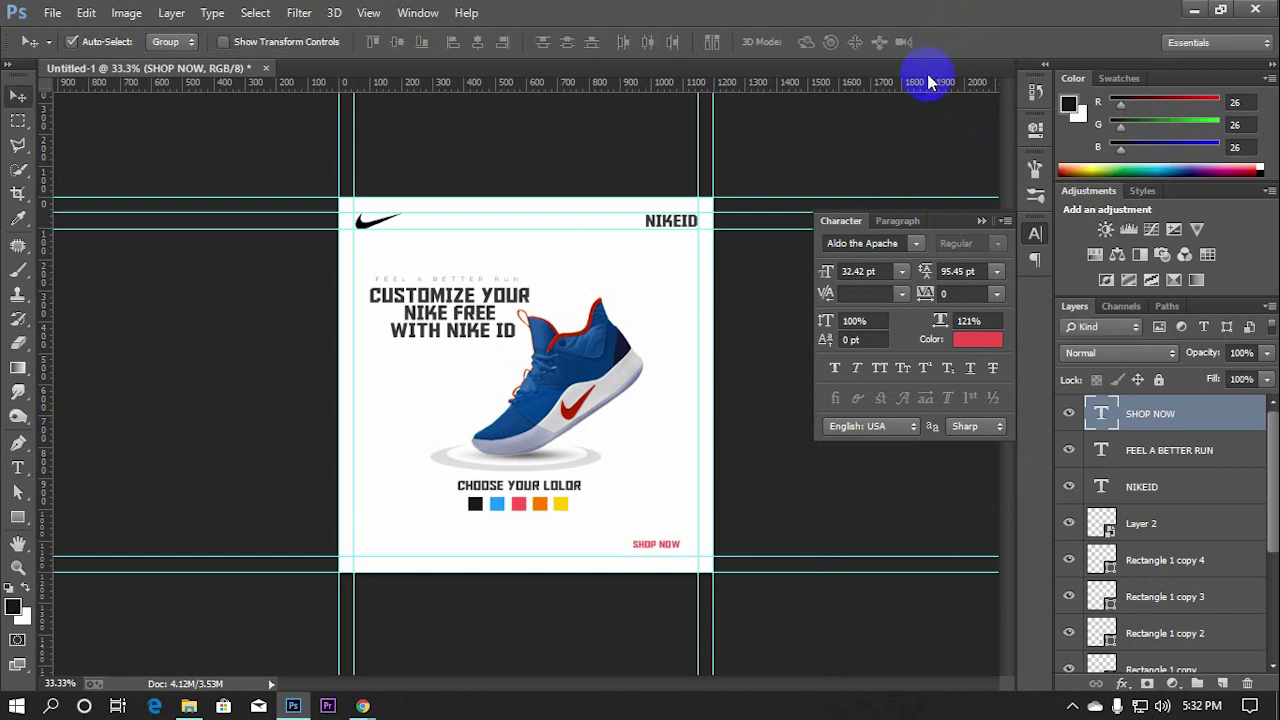
left_click(1030, 198)
Draw a rounded rectangle button filled with red ff3b3b
left_click(17, 517)
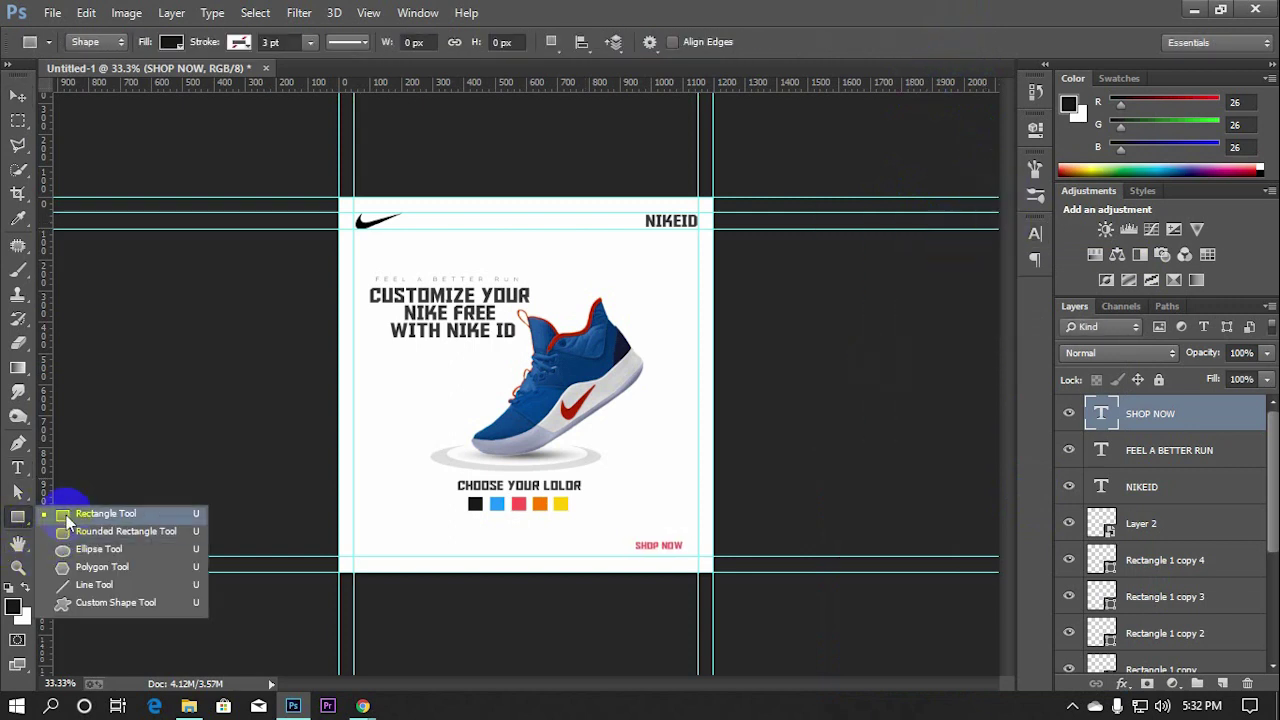
left_click(71, 532)
left_click_drag(393, 378, 444, 395)
left_click(769, 231)
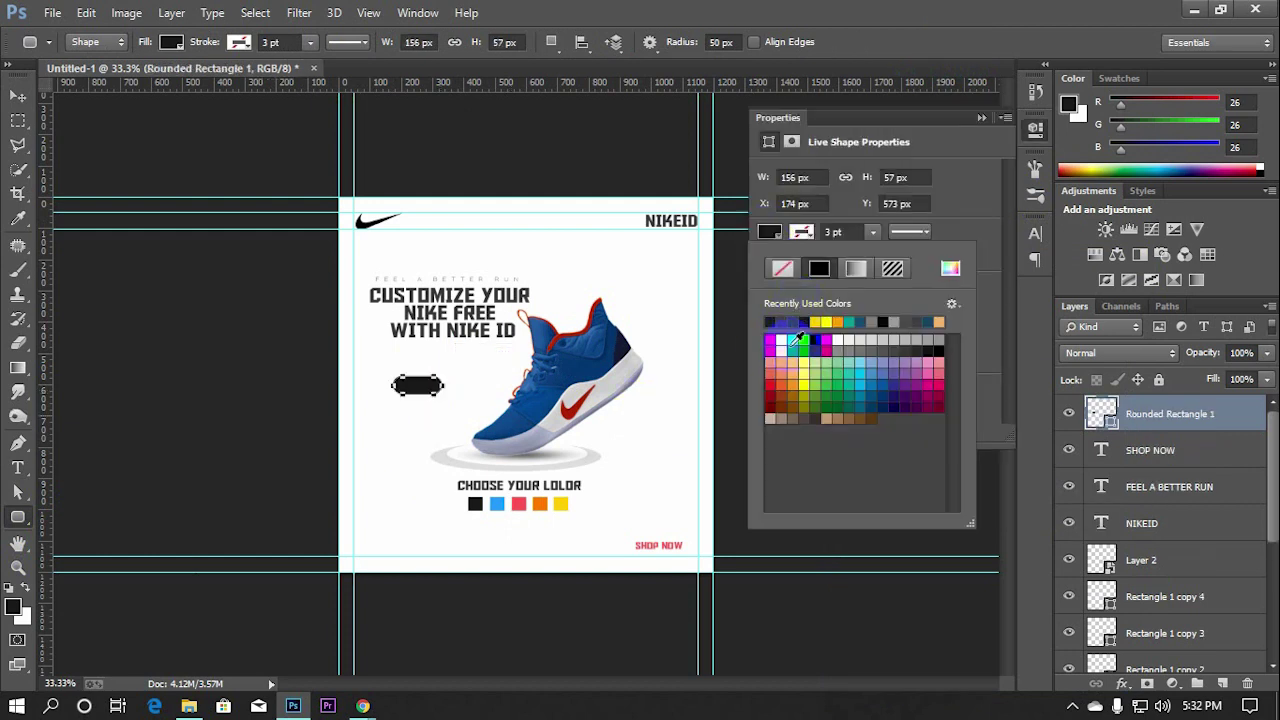
left_click(950, 268)
left_click(952, 168)
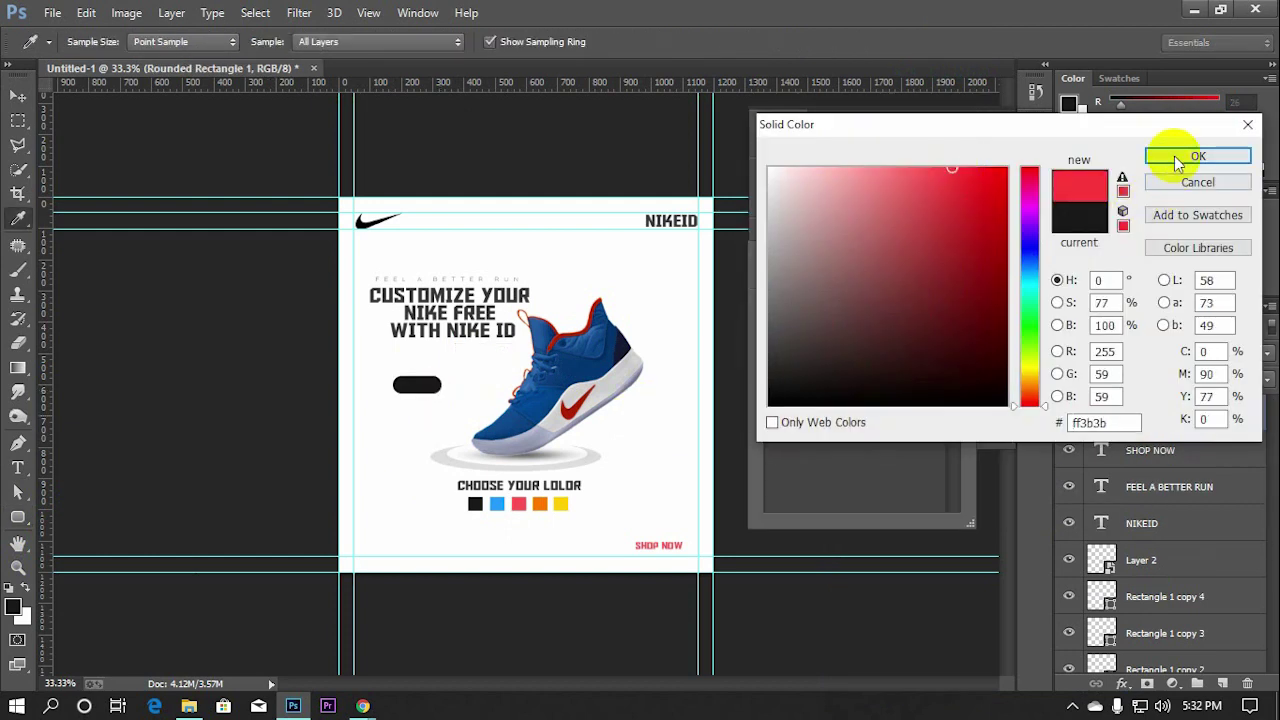
left_click(1178, 163)
Move the red pill to the bottom right and nudge SHOP NOW up slightly
key("v")
left_click_drag(408, 382, 662, 522)
left_click(1150, 450)
left_click_drag(680, 579, 680, 572)
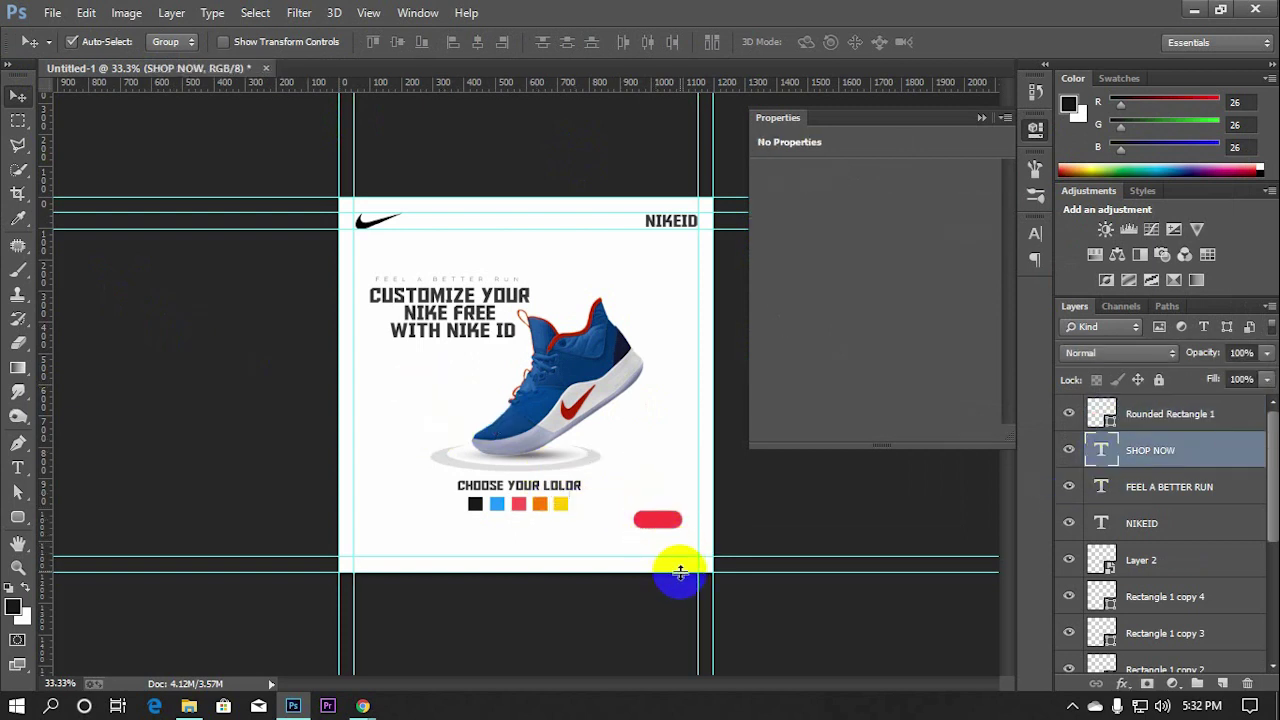
Make SHOP NOW white and place the red pill beneath it in the layer order
double_click(1101, 450)
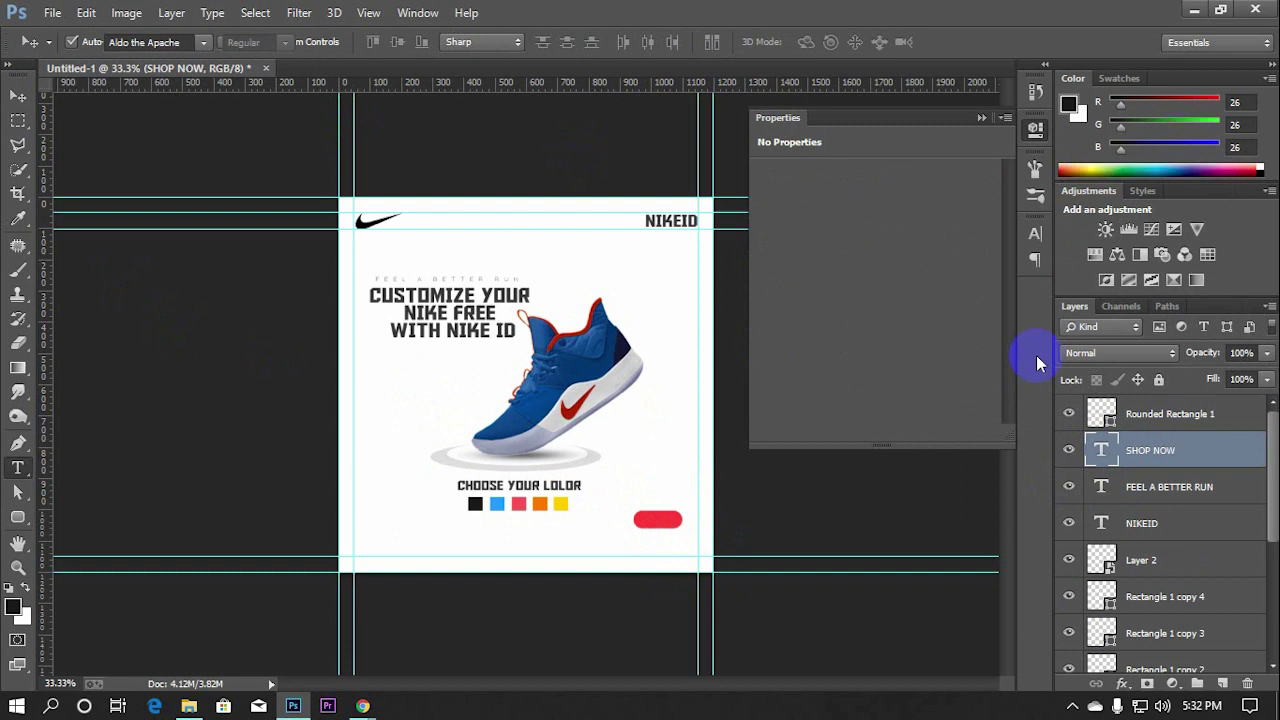
left_click(634, 42)
left_click(770, 170)
key("Return")
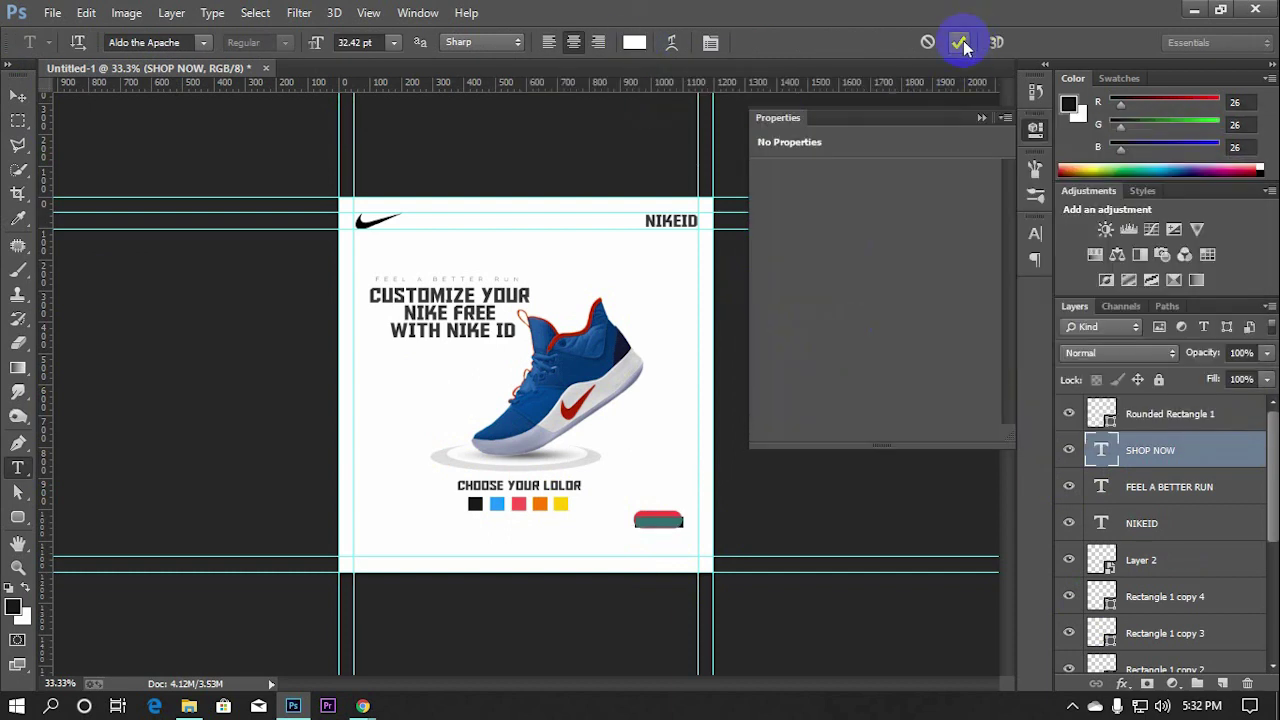
left_click(963, 45)
left_click_drag(1150, 413, 1130, 470)
Zoom in on the button and shrink the red pill slightly
key("ctrl+t")
key("ctrl+plus")
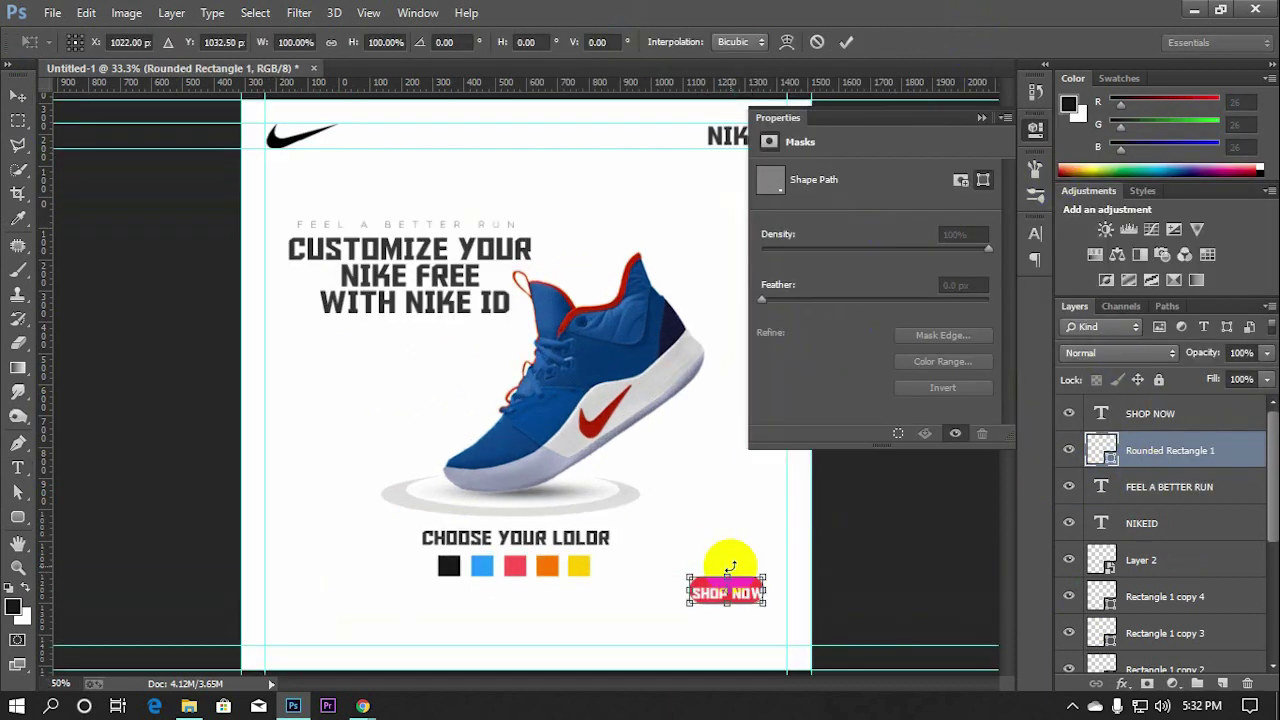
key("ctrl+plus")
key("ctrl+plus")
scroll(790, 550, "down", 5)
scroll(790, 550, "right", 2)
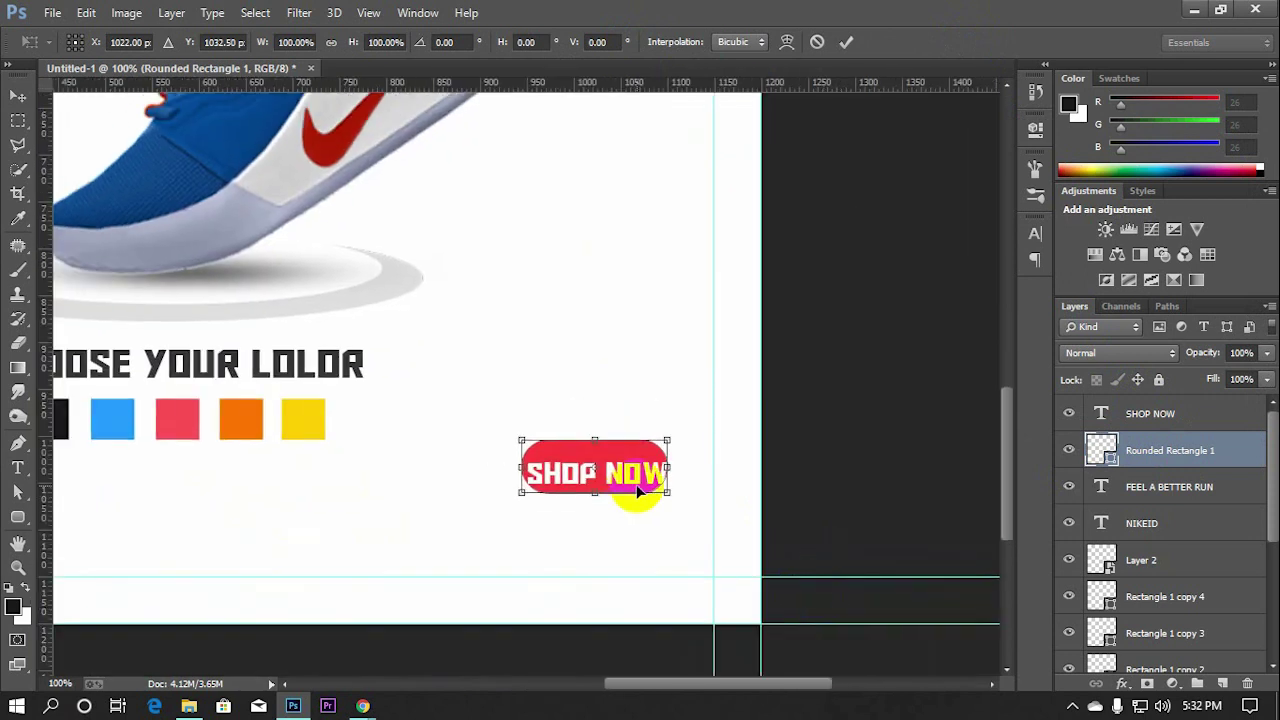
left_click_drag(667, 440, 660, 443)
left_click(846, 41)
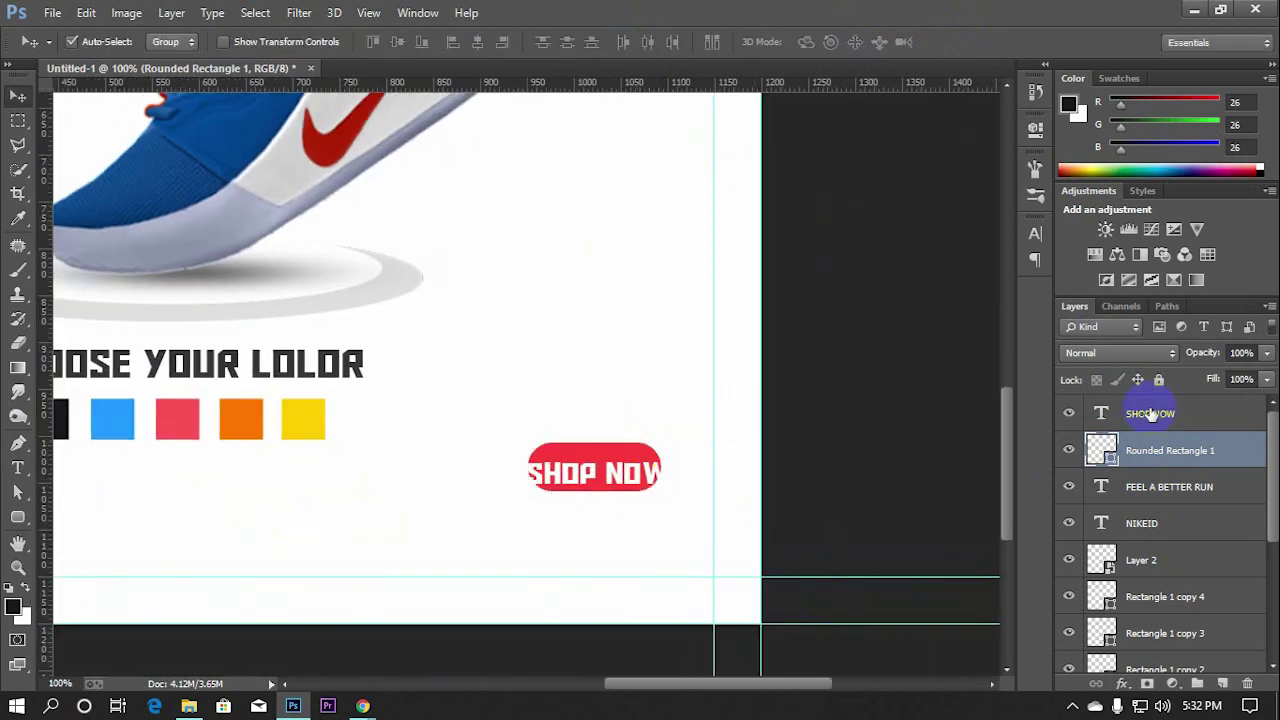
Shrink the SHOP NOW text slightly
left_click(1150, 413)
key("ctrl+t")
left_click_drag(666, 451, 667, 457)
left_click(846, 41)
key("ctrl+t")
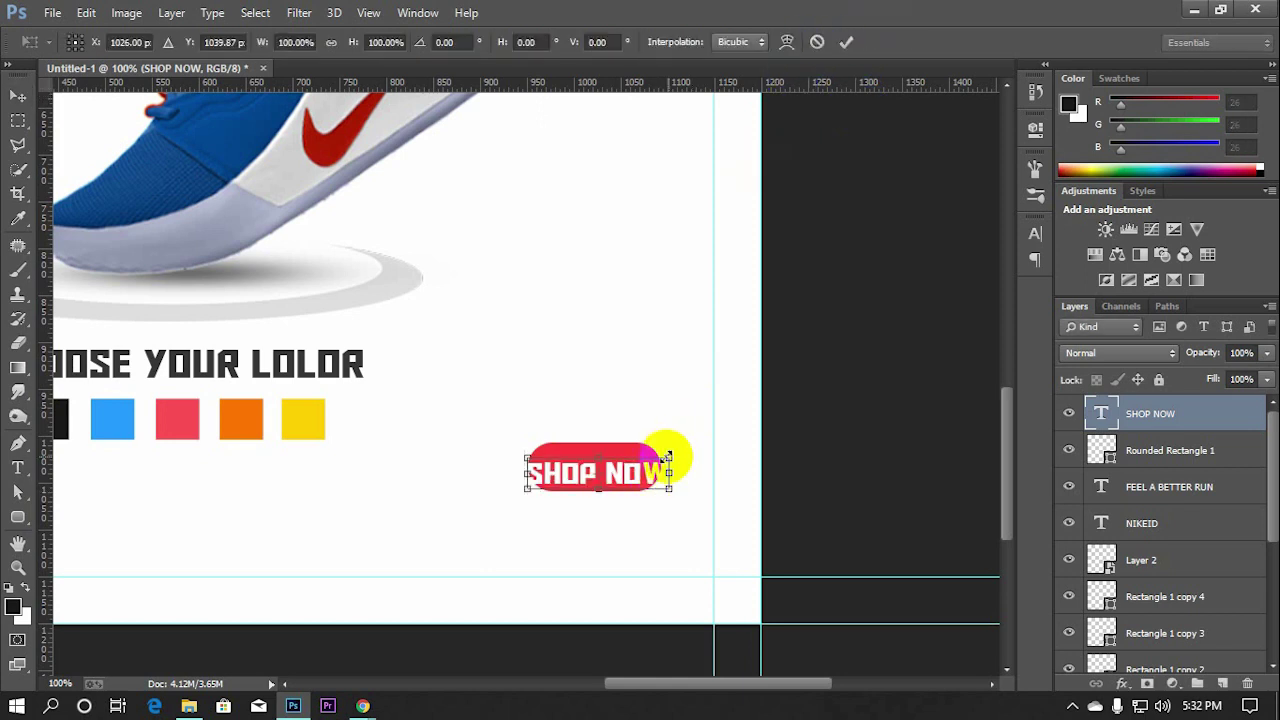
left_click(846, 41)
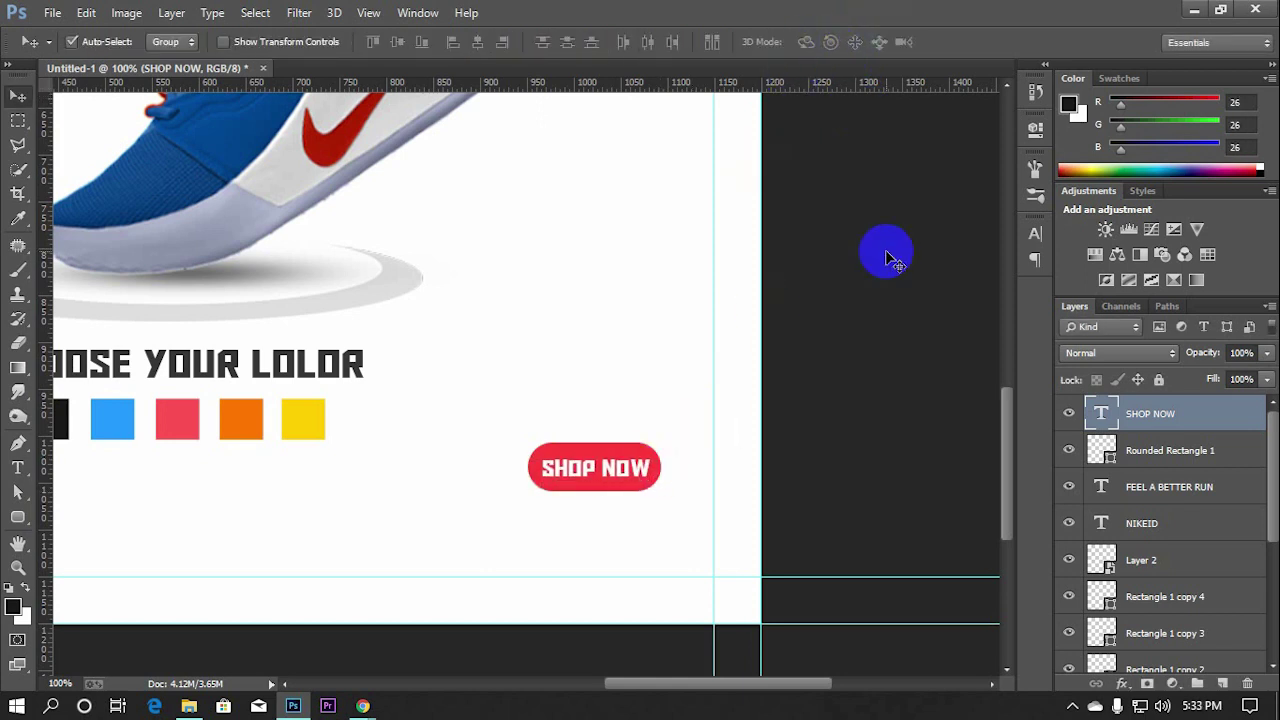
Resize the red pill to fit around the SHOP NOW label
left_click(646, 482)
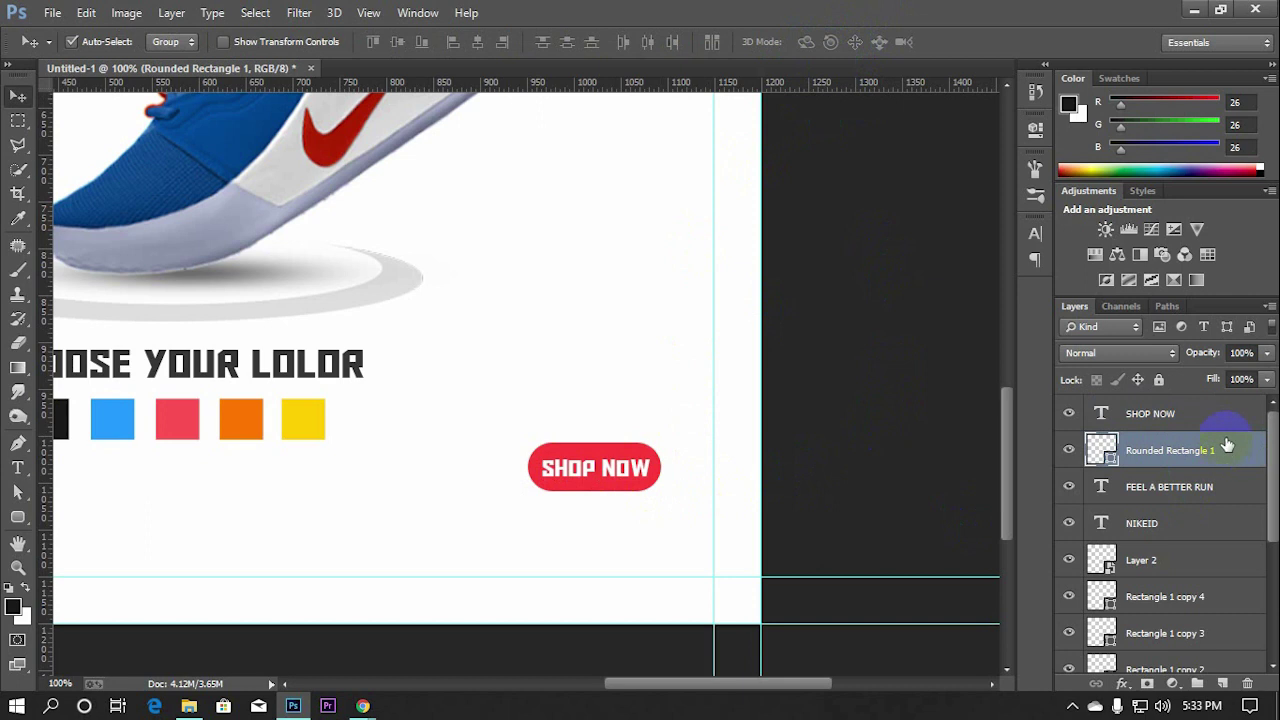
key("ctrl+t")
left_click_drag(657, 440, 652, 446)
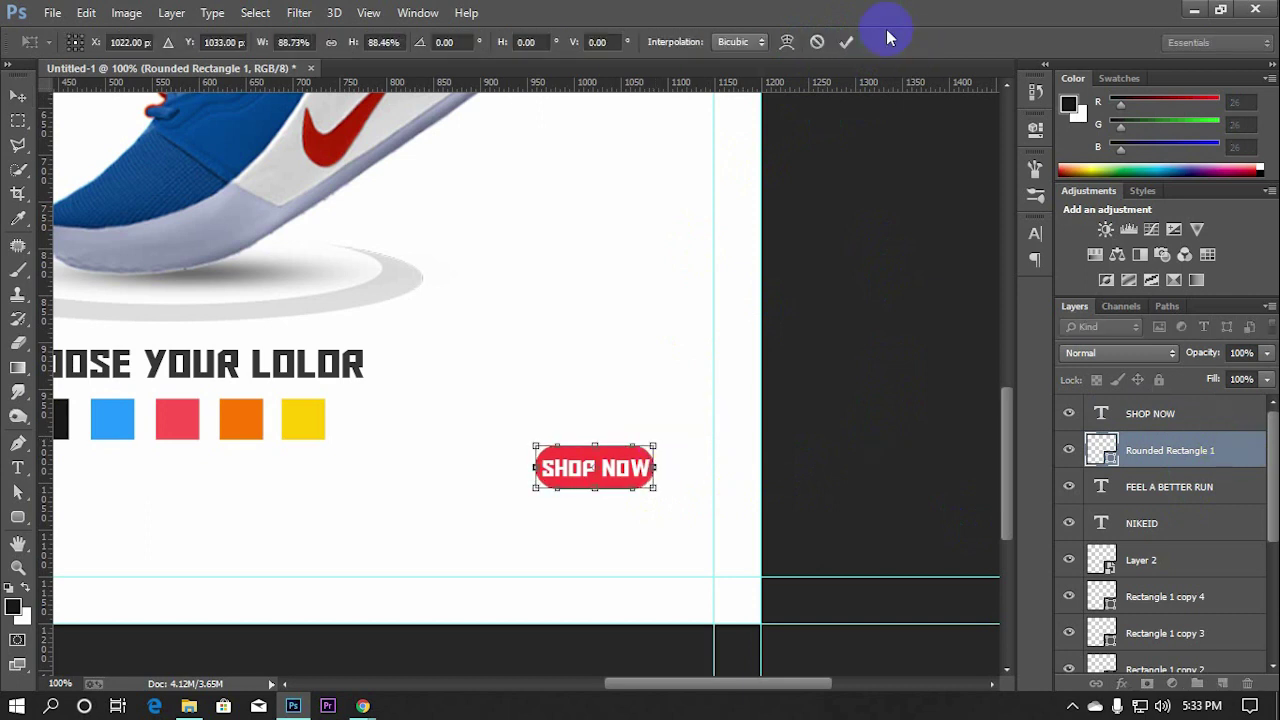
left_click(846, 41)
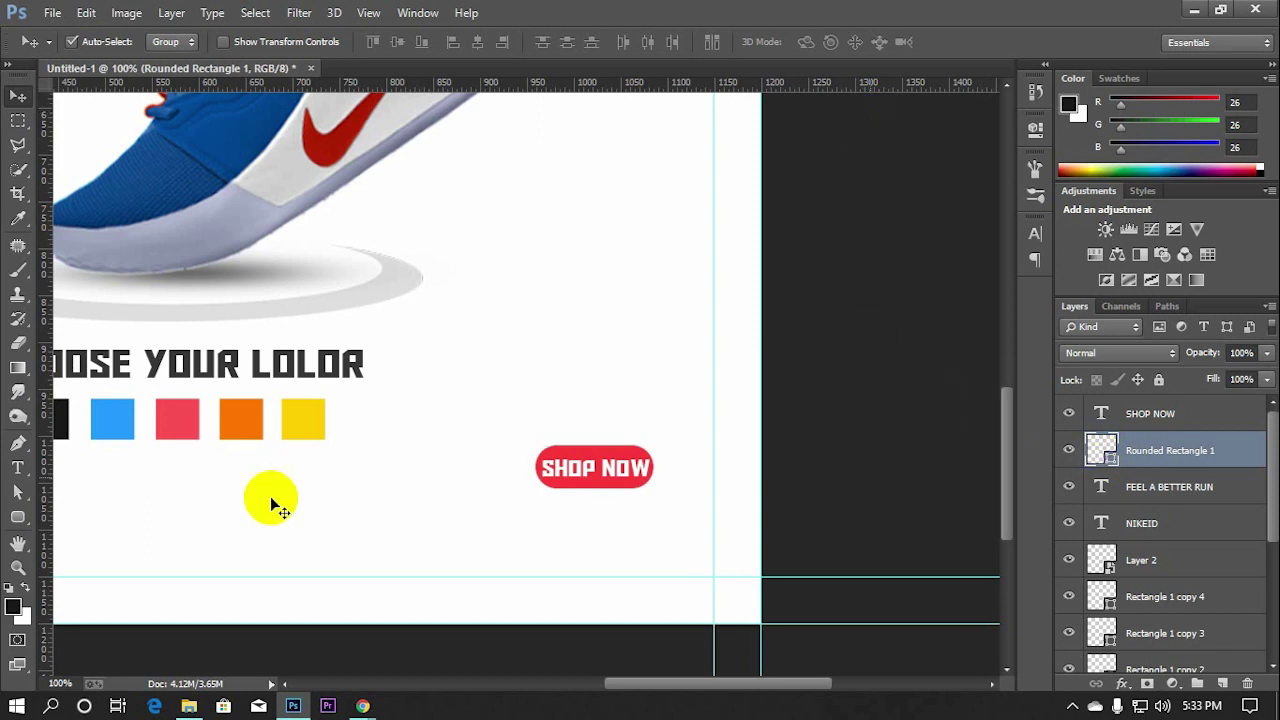
Give the red pill a light pink stroke of about 5.69 pt
left_click(17, 517)
left_click(171, 42)
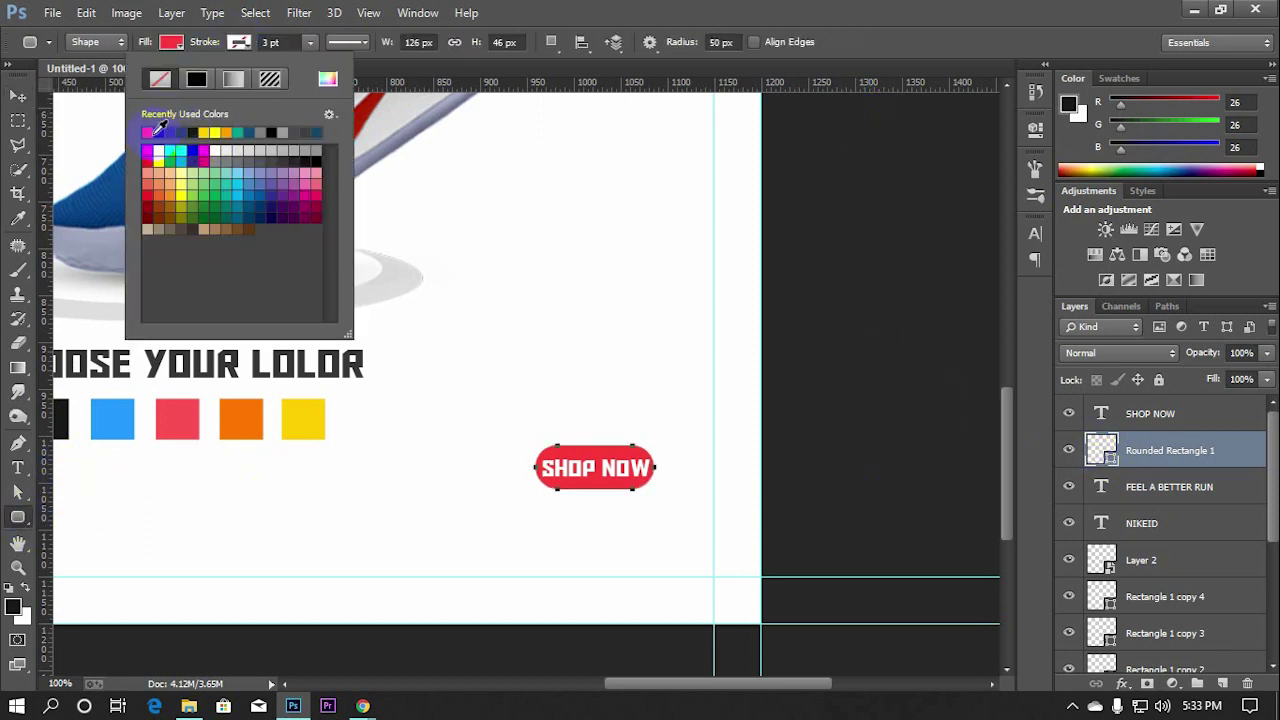
left_click(328, 79)
left_click(558, 457)
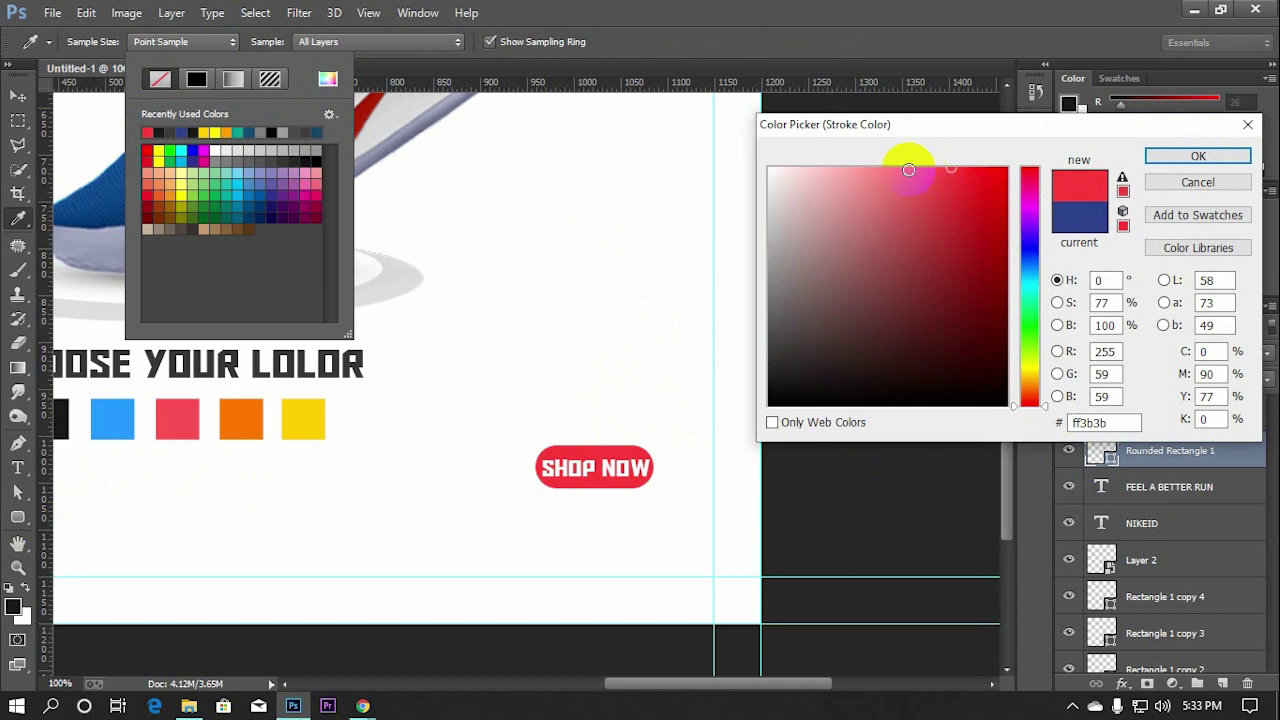
left_click(888, 166)
left_click(1198, 156)
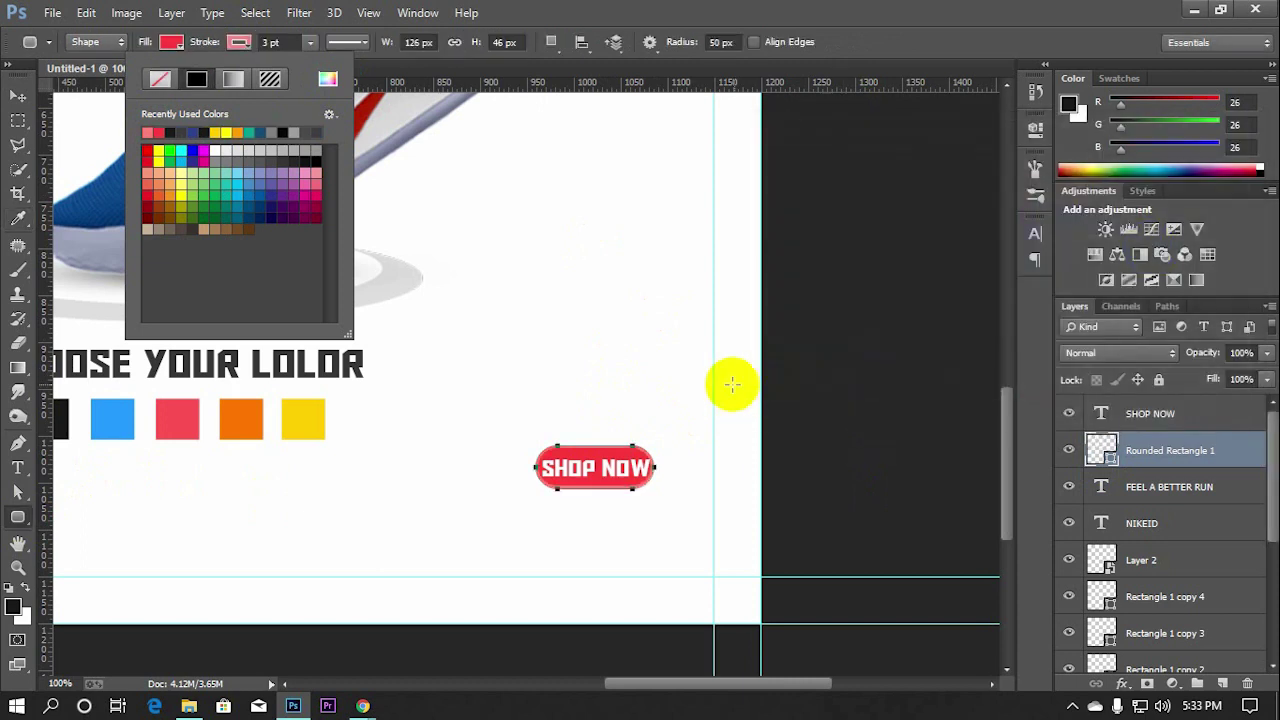
left_click(311, 42)
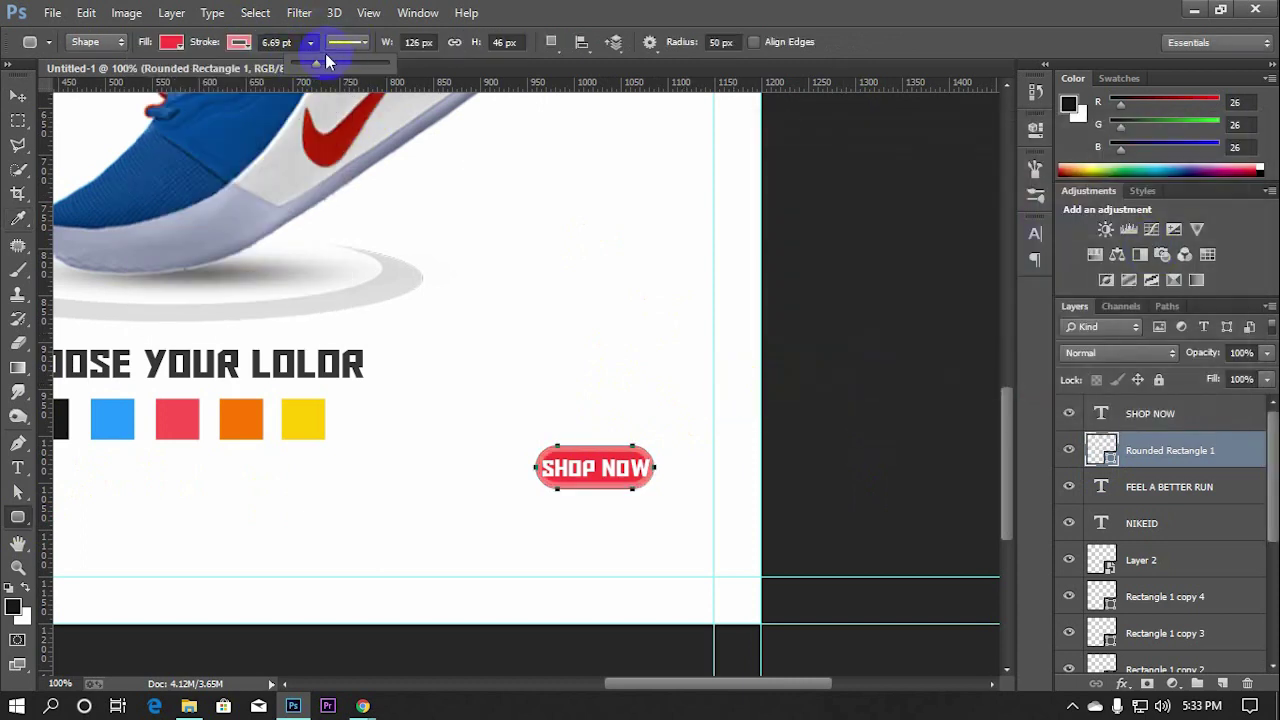
key("Down")
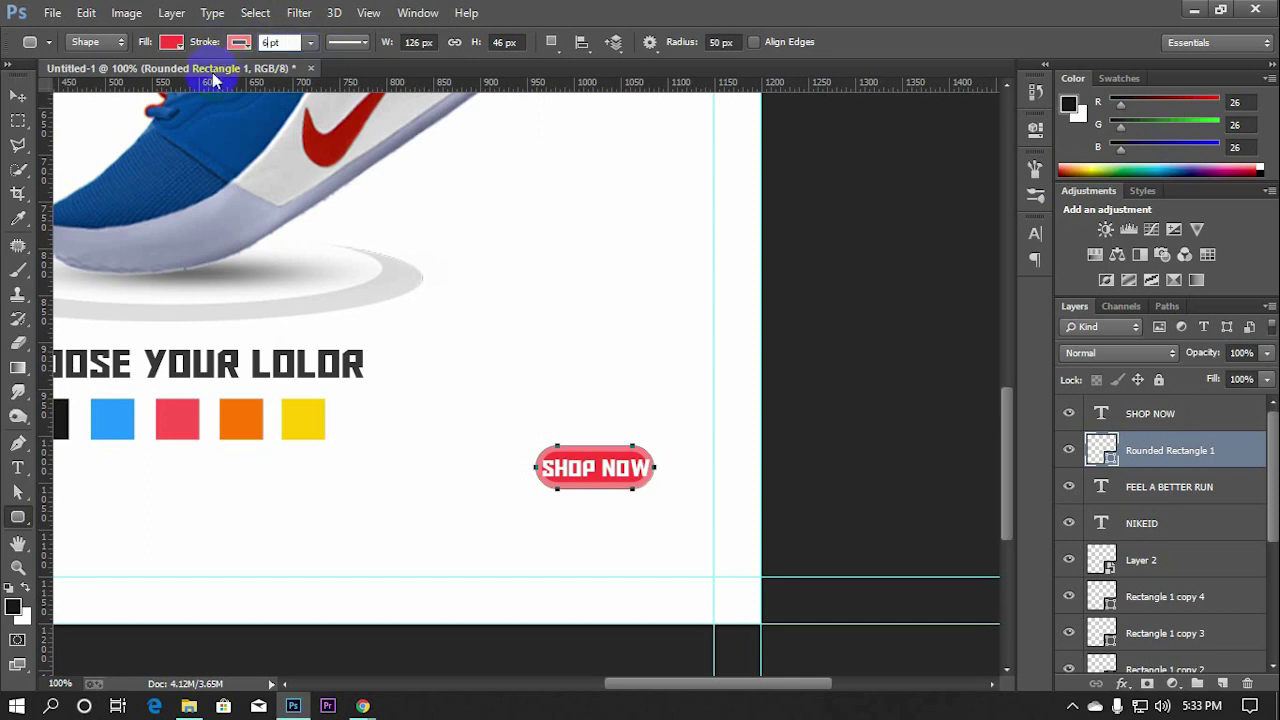
Widen the red button shape slightly
left_click(18, 95)
left_click(612, 462)
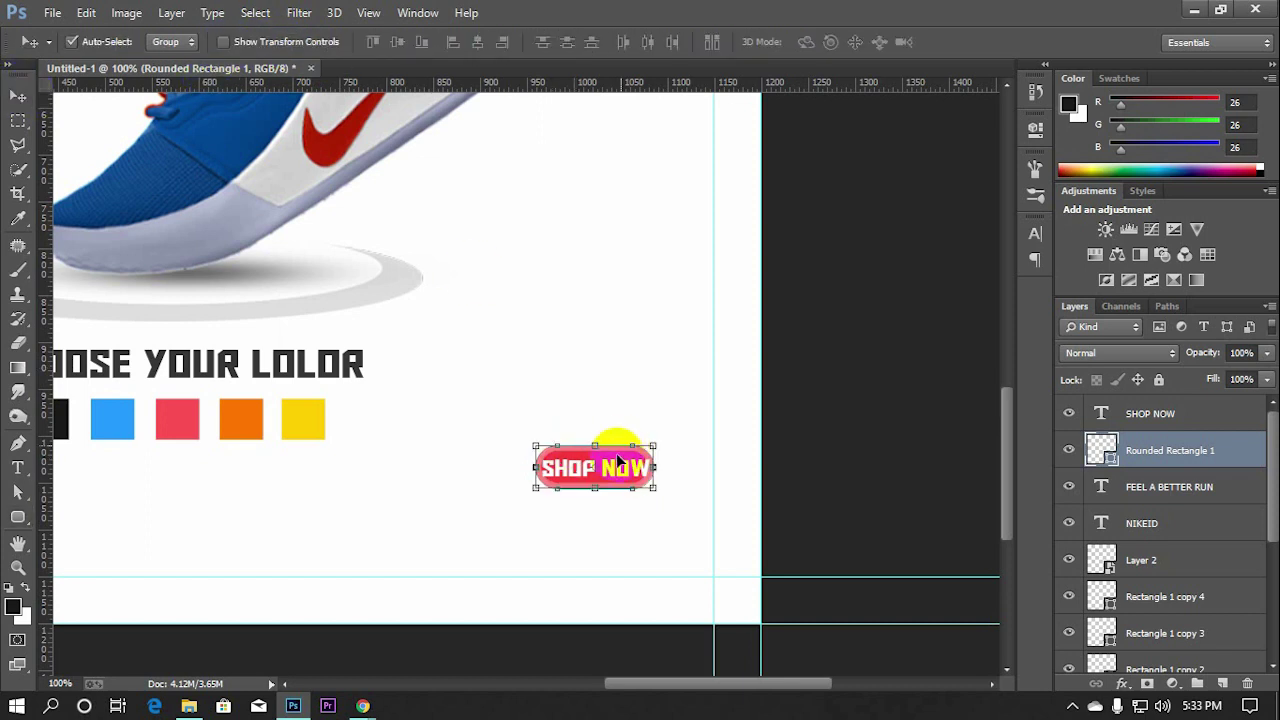
key("ctrl+t")
left_click_drag(654, 446, 660, 446)
left_click(723, 42)
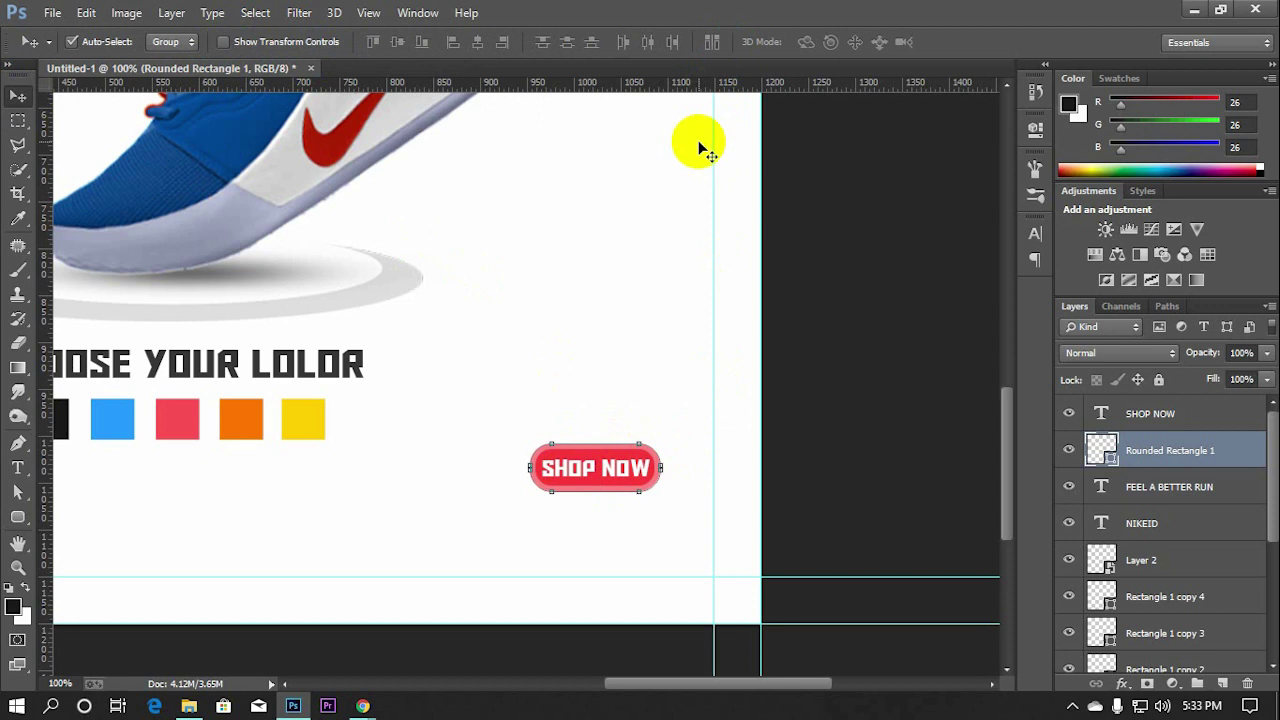
Move the button and its label together into the ad's bottom-right corner
left_click(611, 486, "shift")
left_click_drag(611, 490, 666, 579)
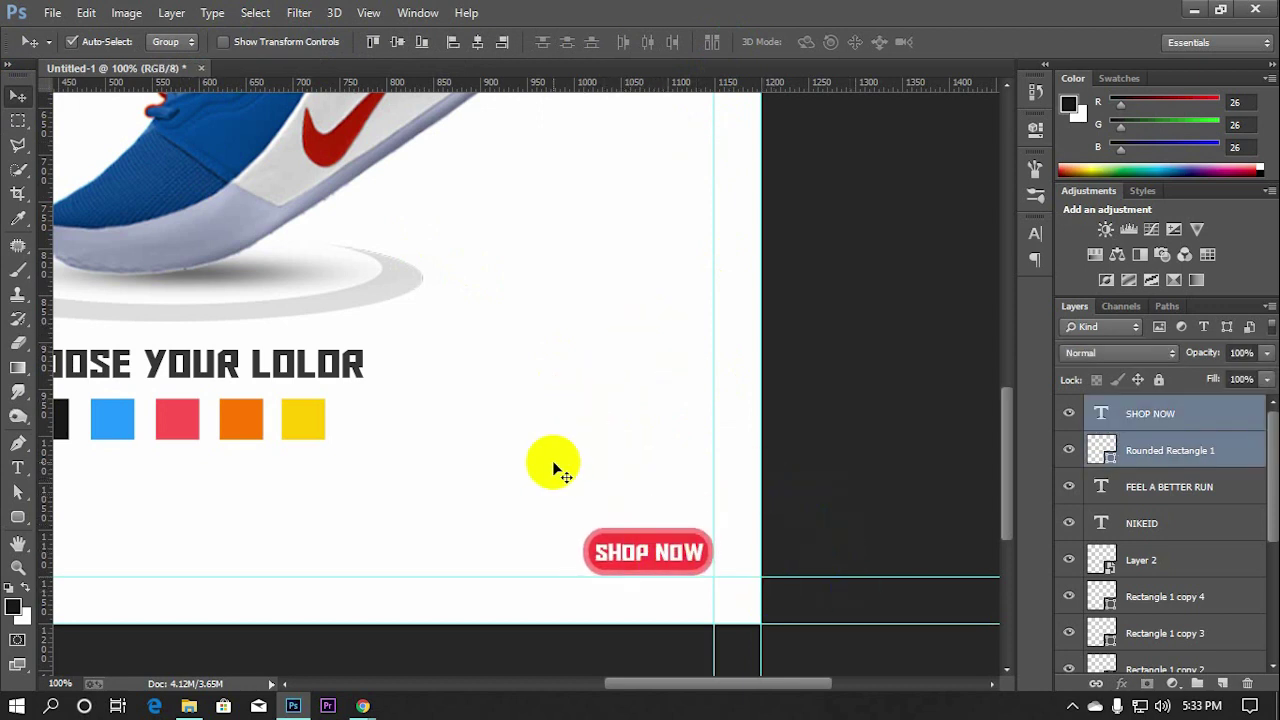
key("ctrl+minus")
key("ctrl+minus")
key("ctrl+minus")
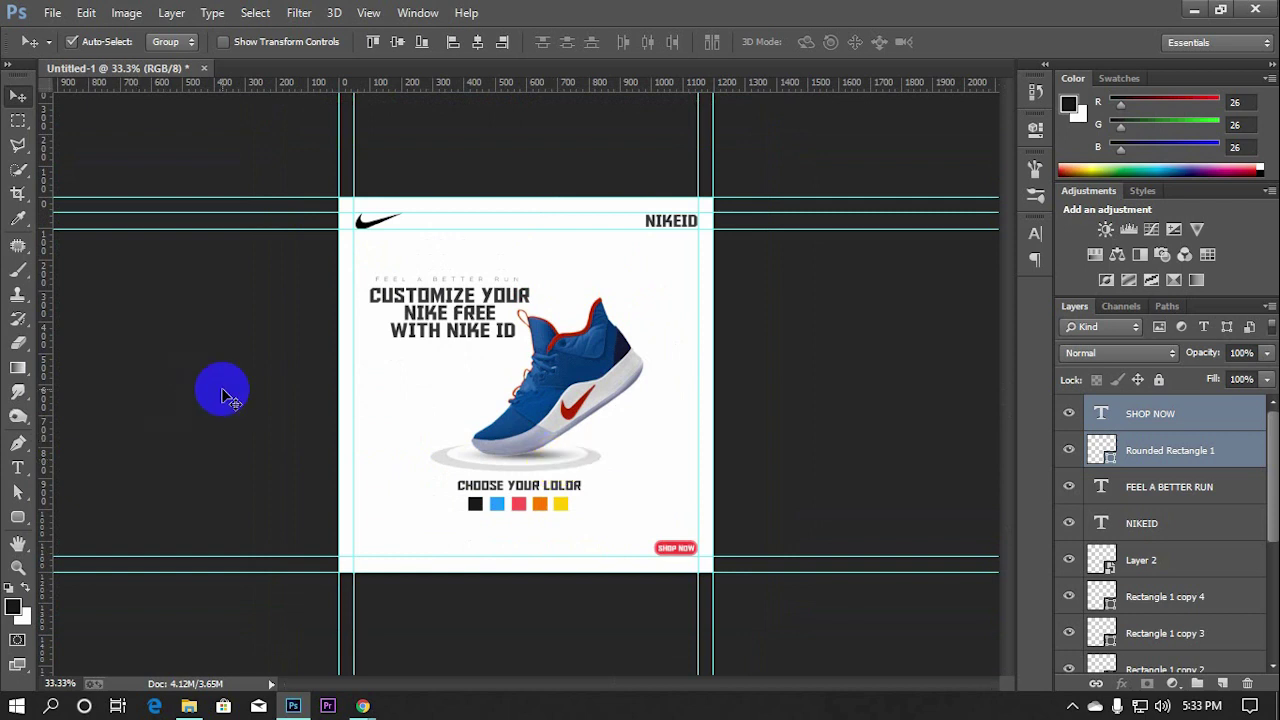
left_click(105, 395)
left_click(18, 467)
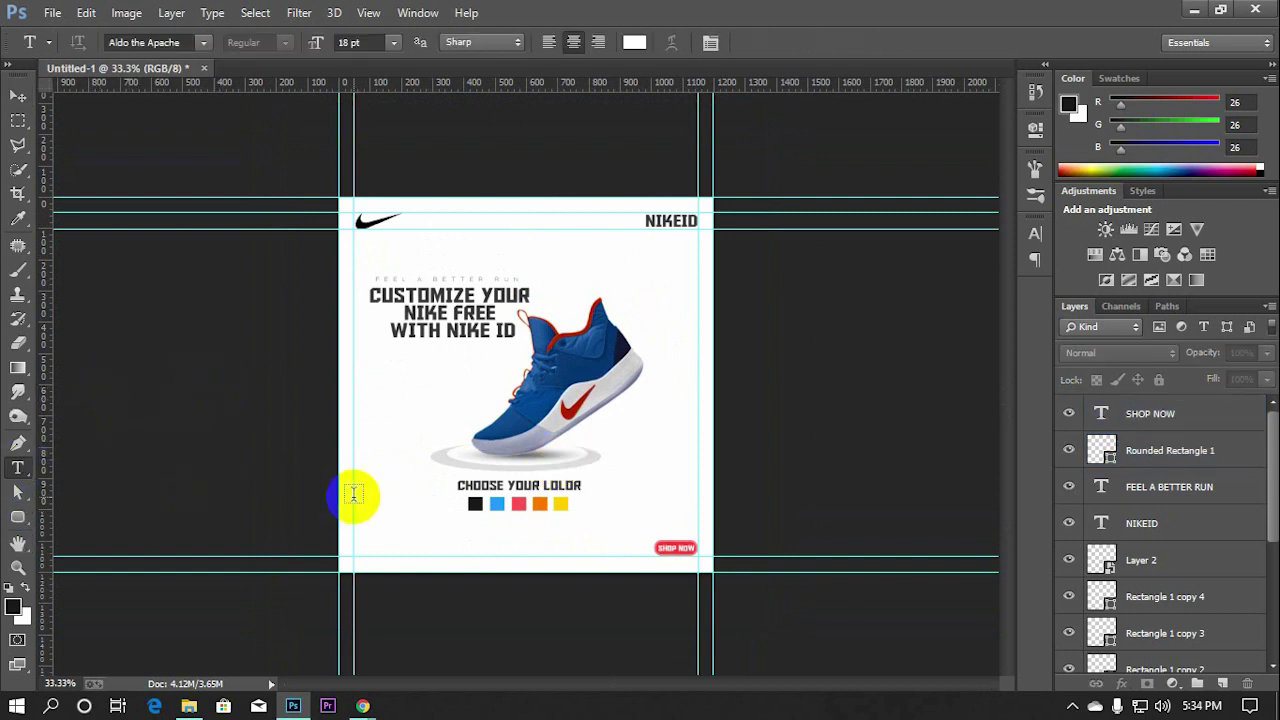
key("ctrl+plus")
key("ctrl+plus")
key("ctrl+plus")
scroll(468, 447, "down", 5)
left_click(495, 545)
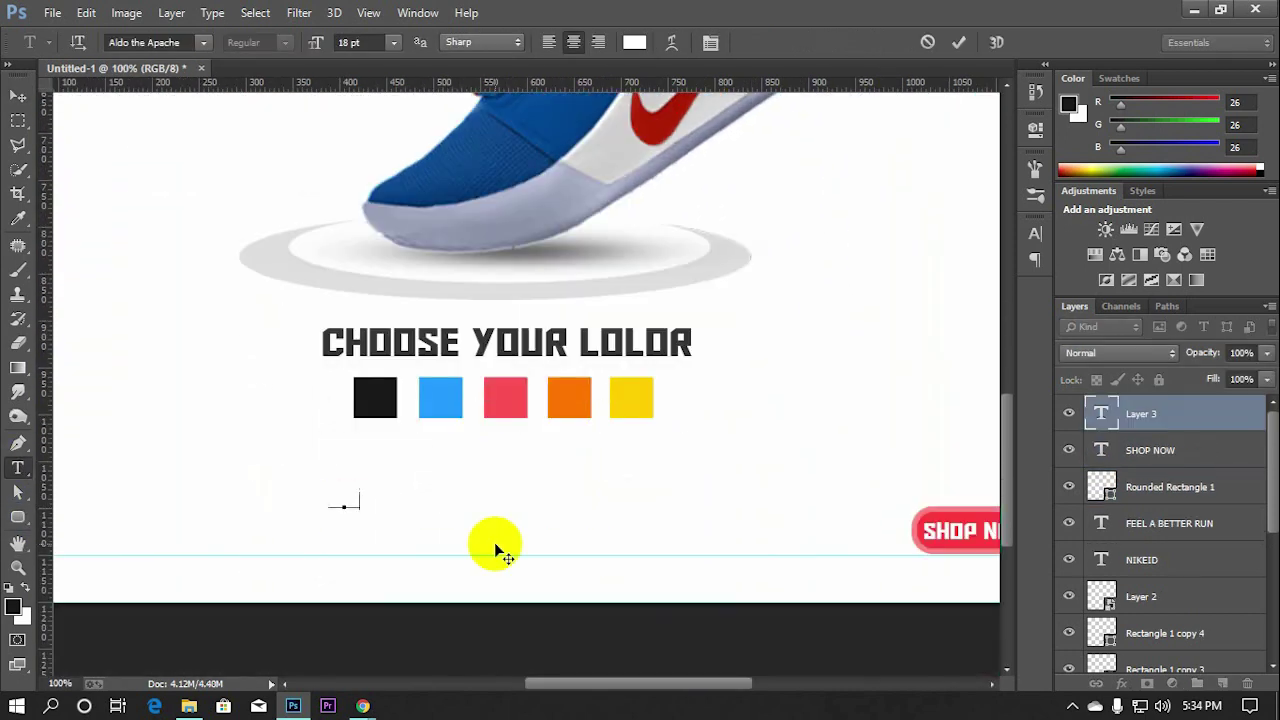
left_click(634, 42)
left_click(768, 357)
left_click(1197, 154)
type("WWW.NIKEID")
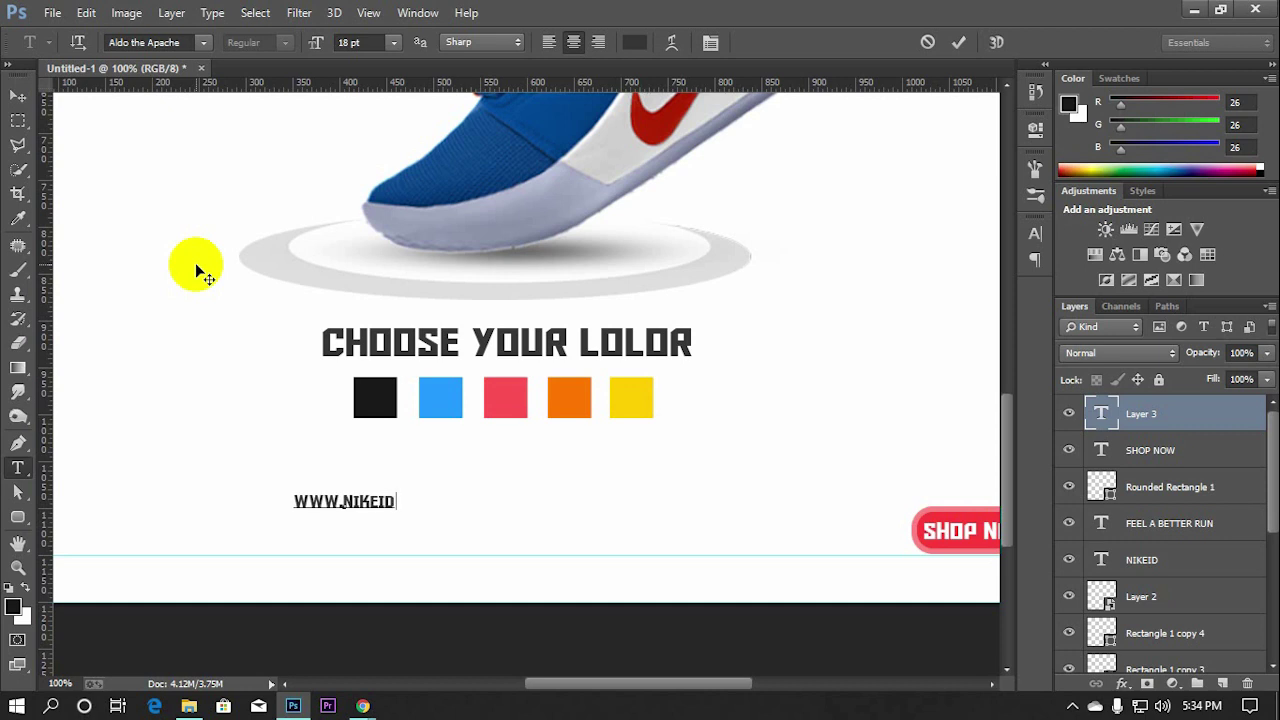
type(".COM")
Set the URL text in Roboto Thin
double_click(1101, 413)
left_click(1035, 233)
left_click(880, 248)
type("Roboto")
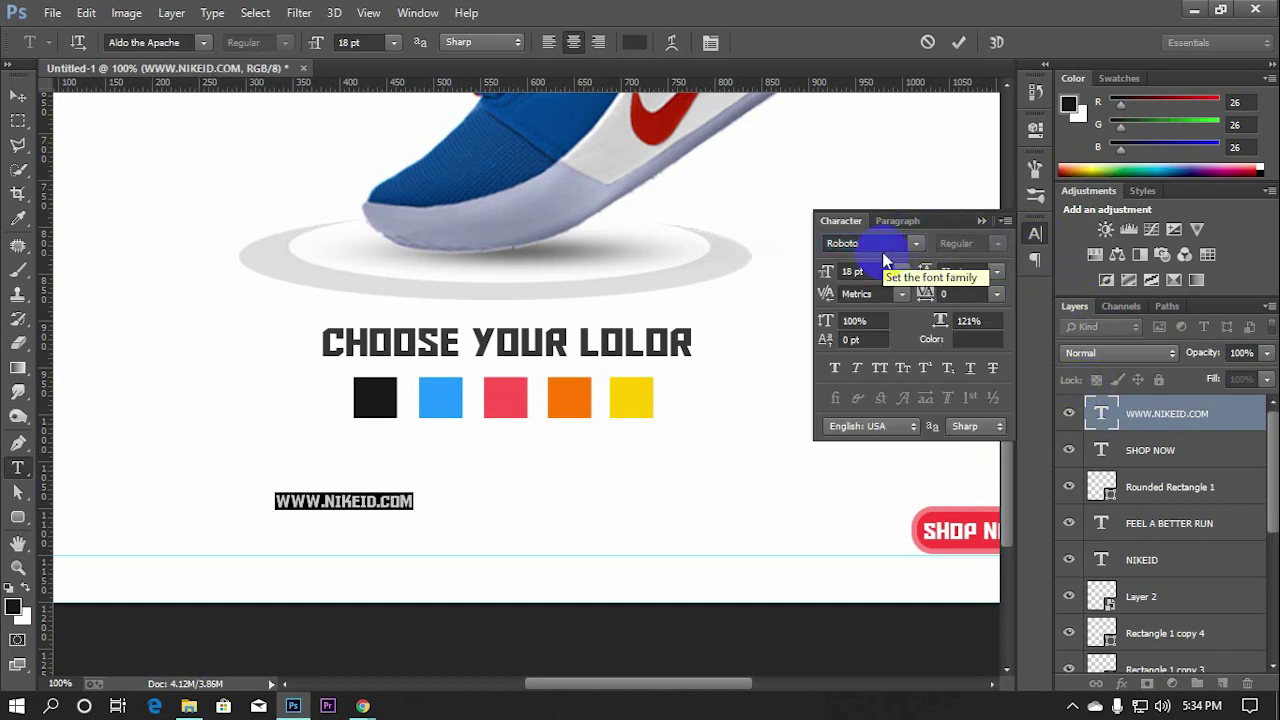
key("Return")
left_click(958, 42)
key("ctrl+minus")
key("ctrl+minus")
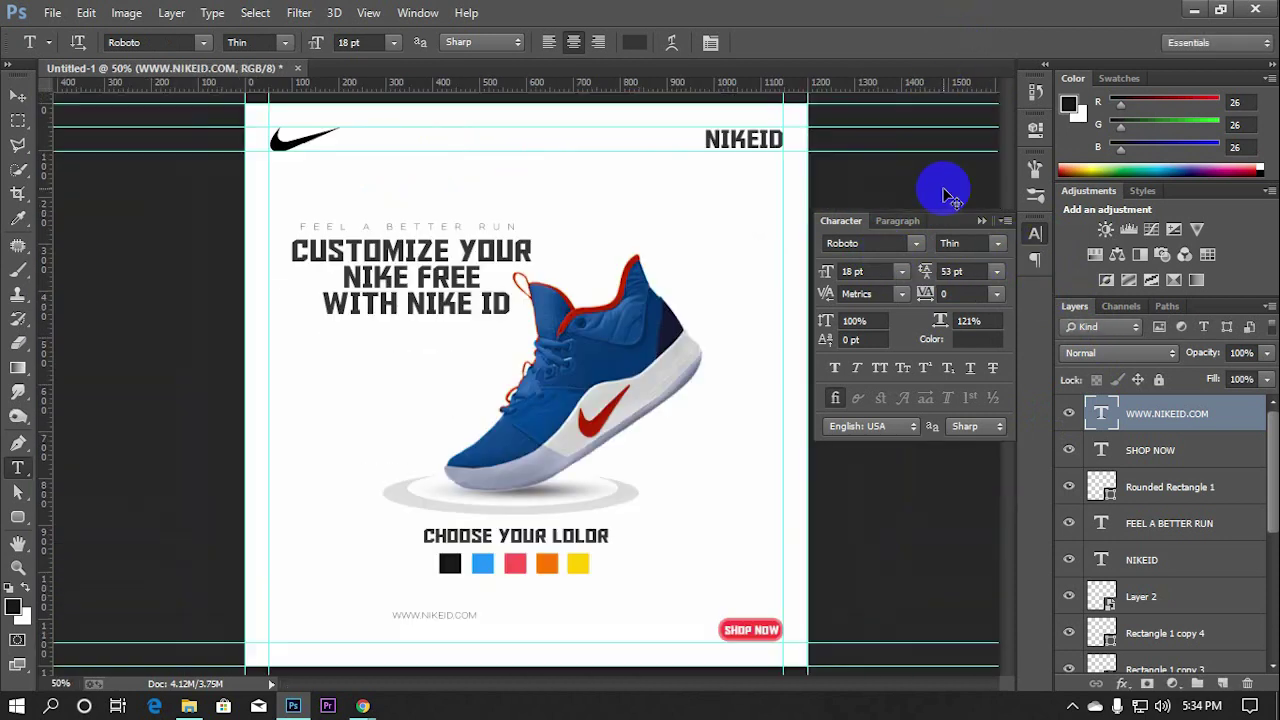
Reduce the URL text to 12 pt
double_click(1101, 413)
left_click(901, 271)
left_click(882, 382)
left_click(901, 271)
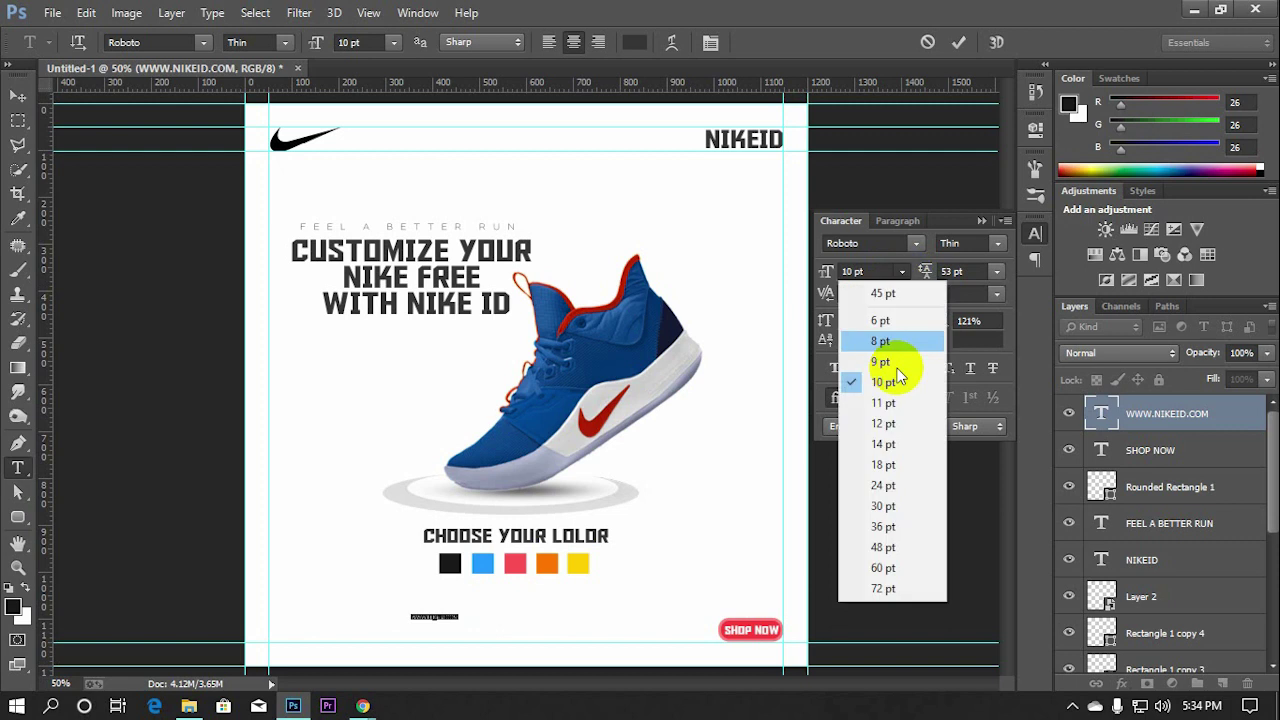
left_click(882, 421)
left_click(958, 44)
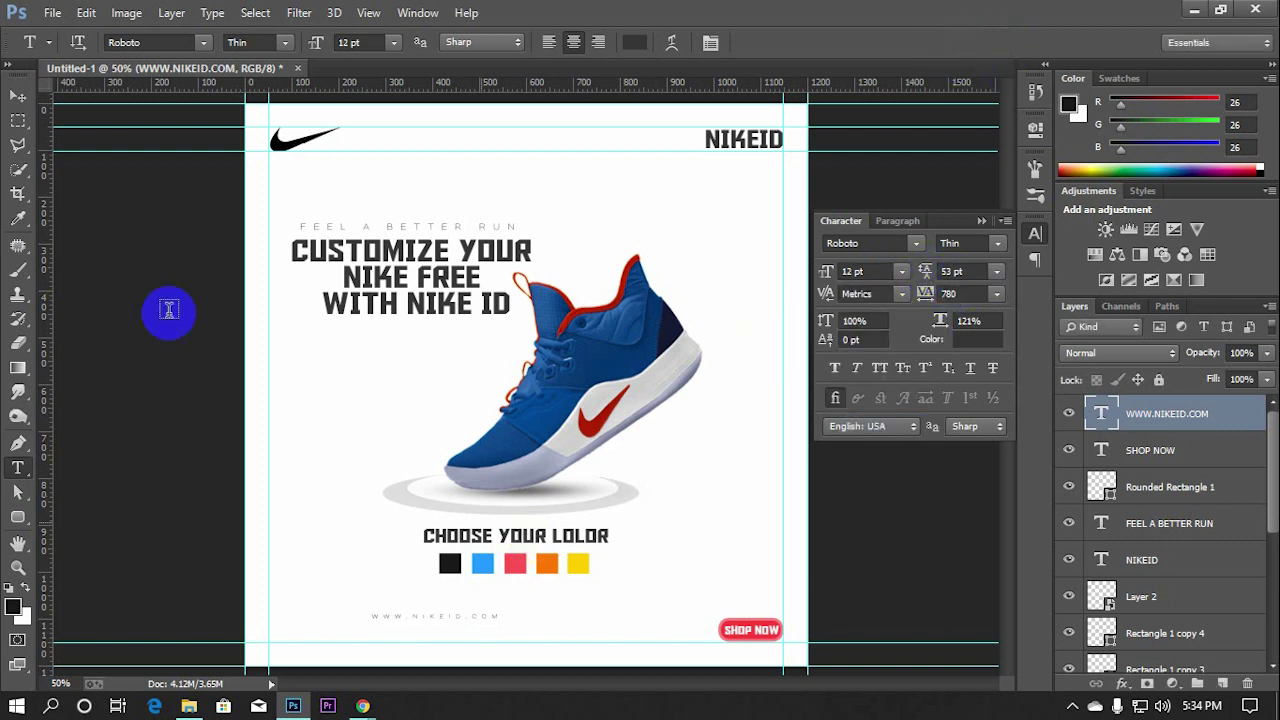
Move the URL up just beneath the colour swatches
key("v")
left_click_drag(460, 616, 569, 600)
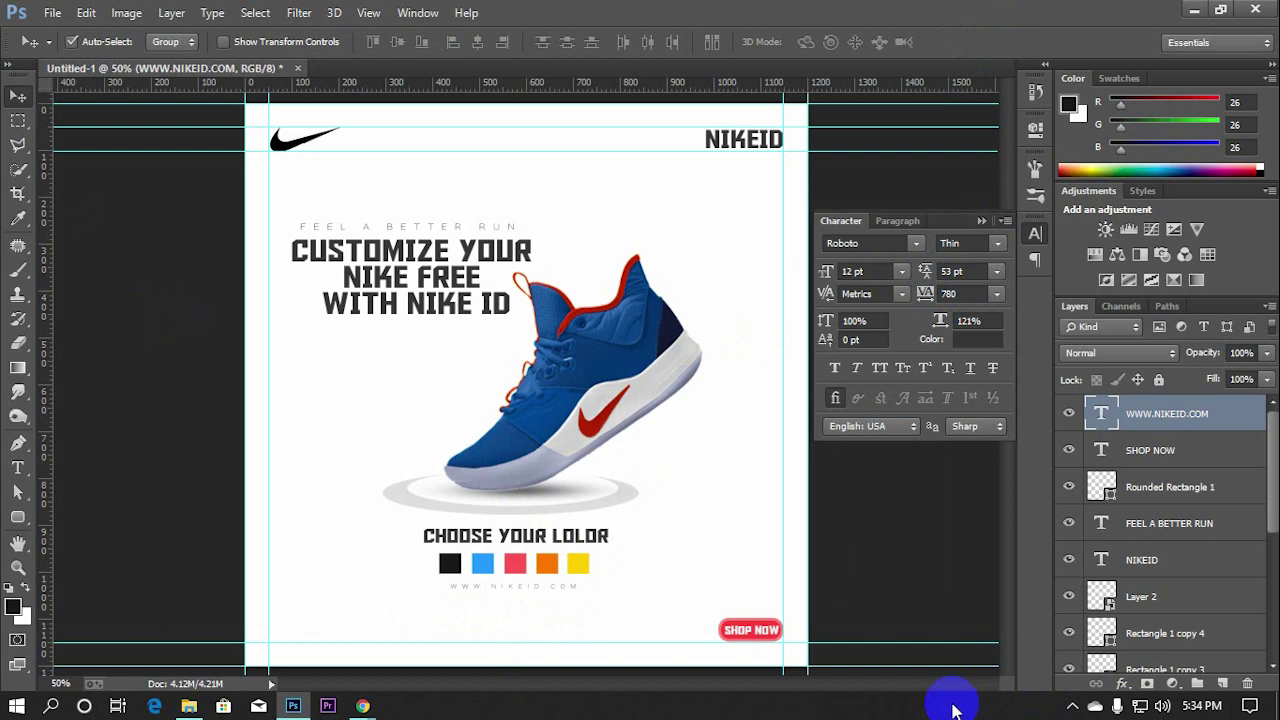
left_click(1035, 233)
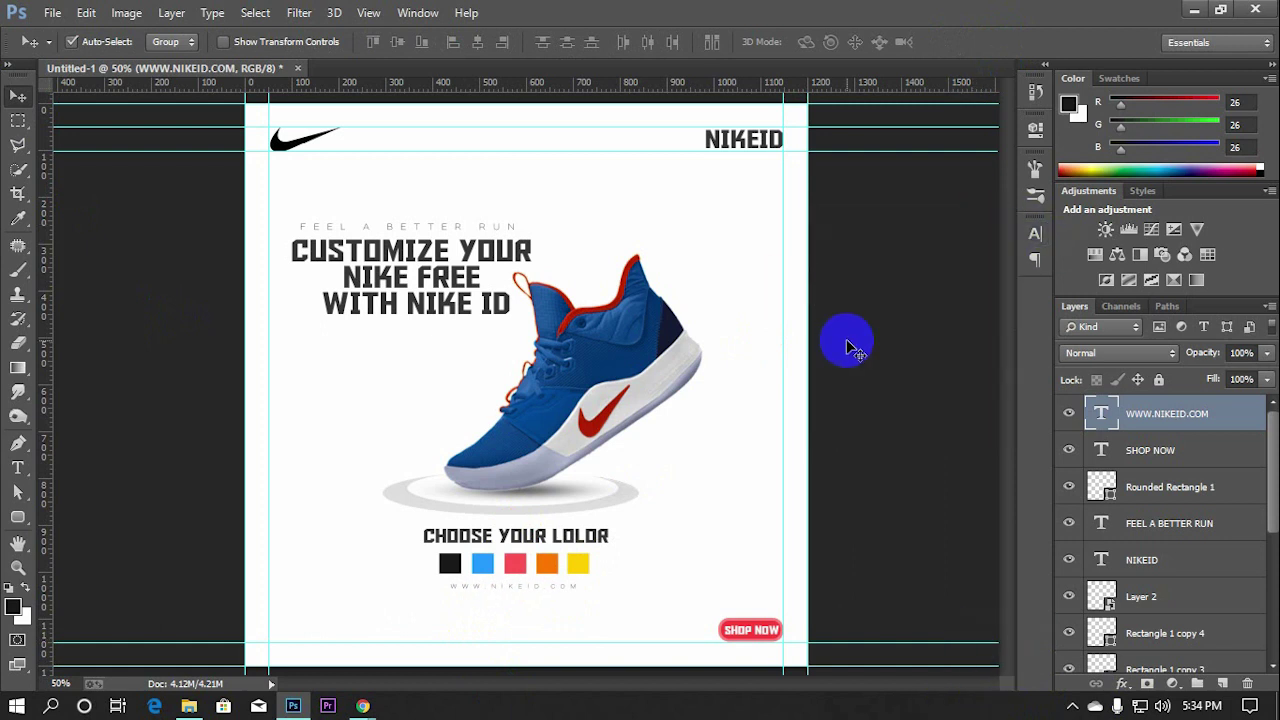
Try a gradient overlay on the Layer 0 background, then cancel it to start over
left_click(846, 345)
scroll(846, 345, "down", 1)
scroll(843, 340, "down", 1)
scroll(843, 340, "up", 1)
scroll(1137, 657, "down", 3)
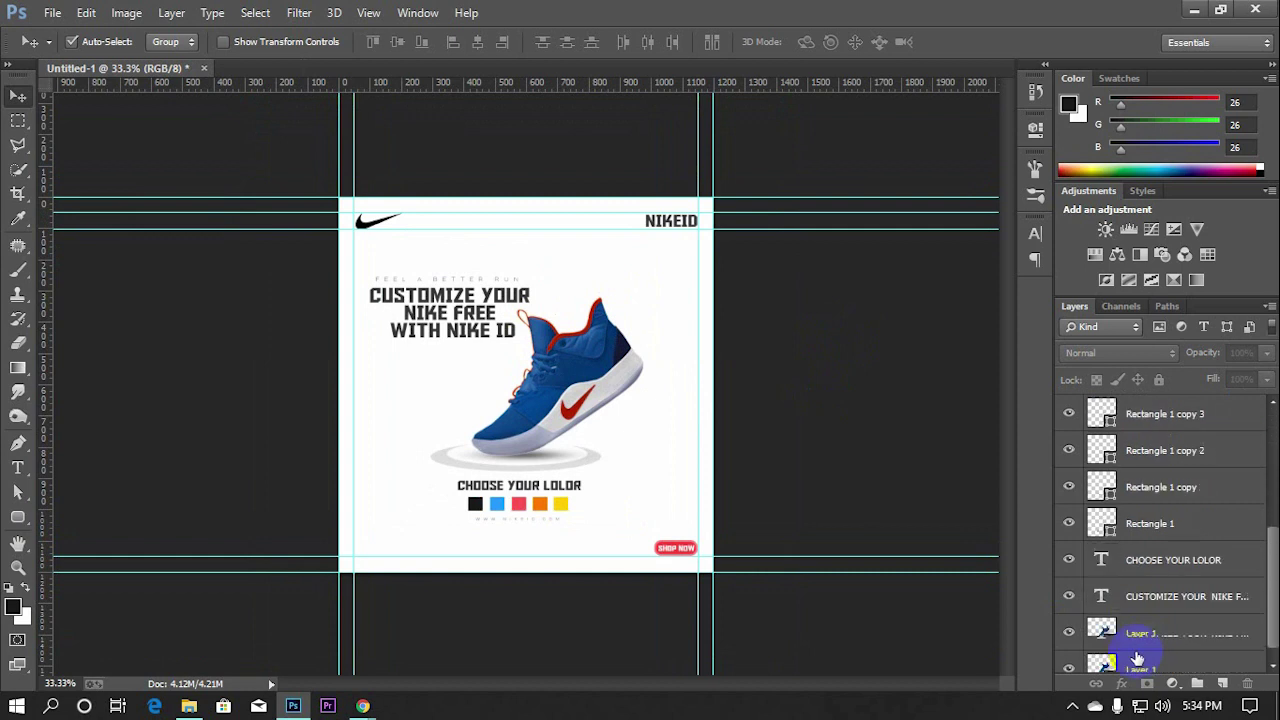
right_click(1140, 652)
left_click(890, 63)
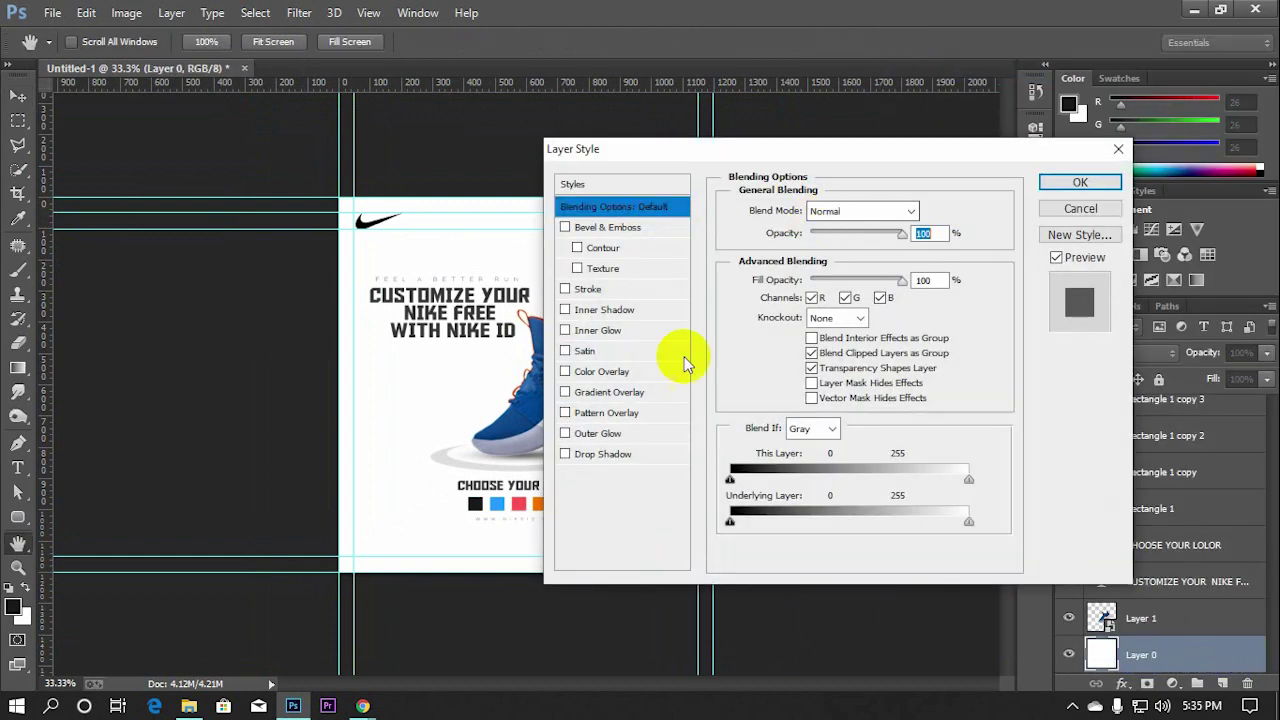
left_click(610, 392)
left_click_drag(849, 149, 913, 148)
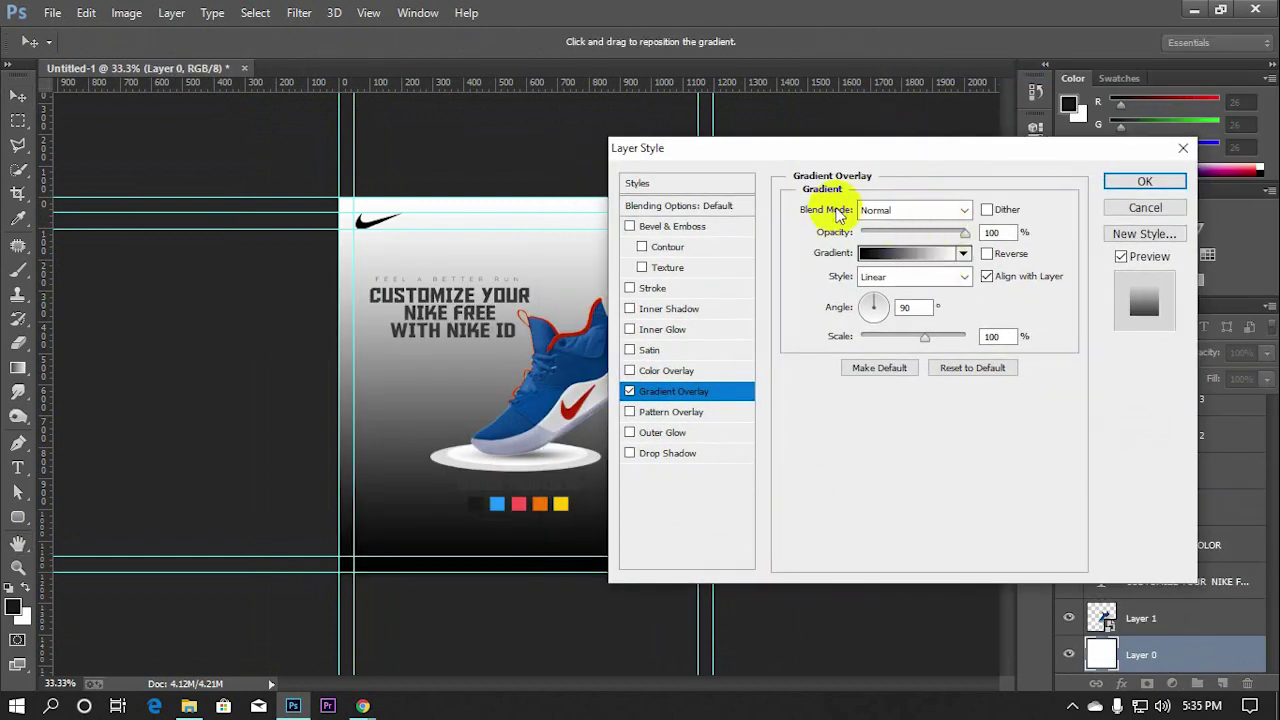
left_click(1135, 208)
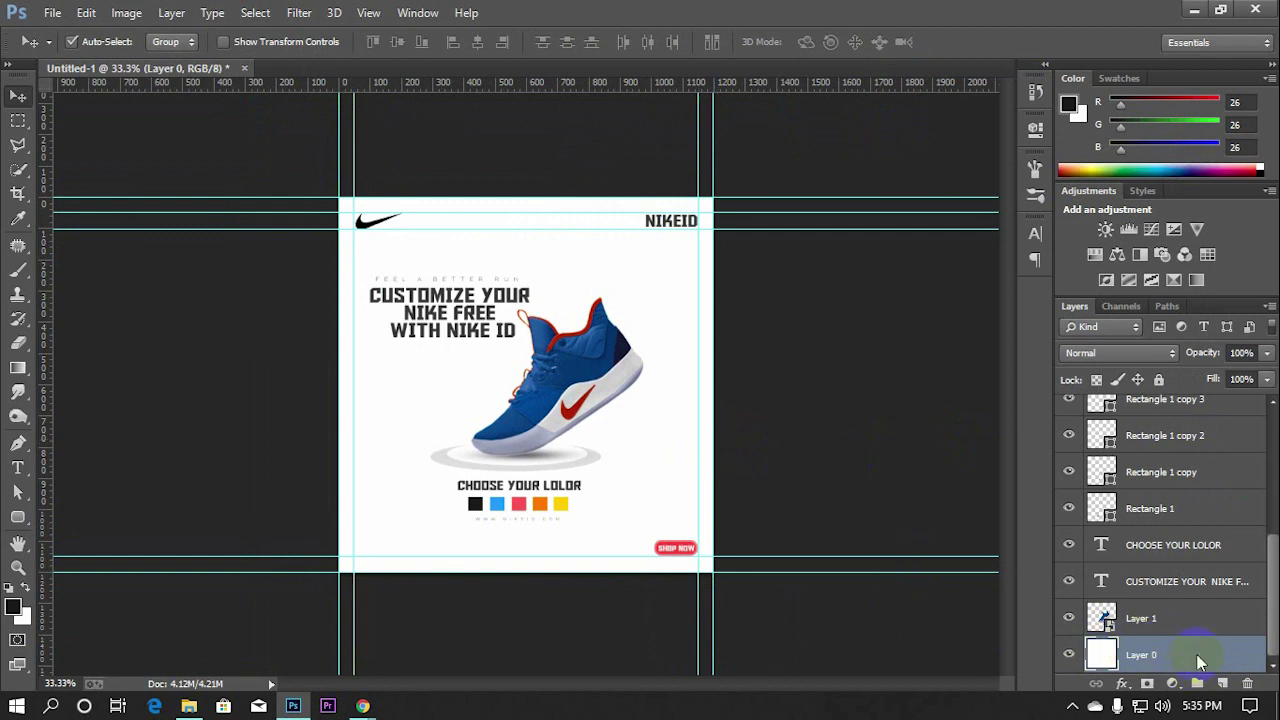
Add a reversed radial Gradient Overlay to the Layer 0 background
right_click(1200, 658)
left_click(951, 77)
left_click(673, 391)
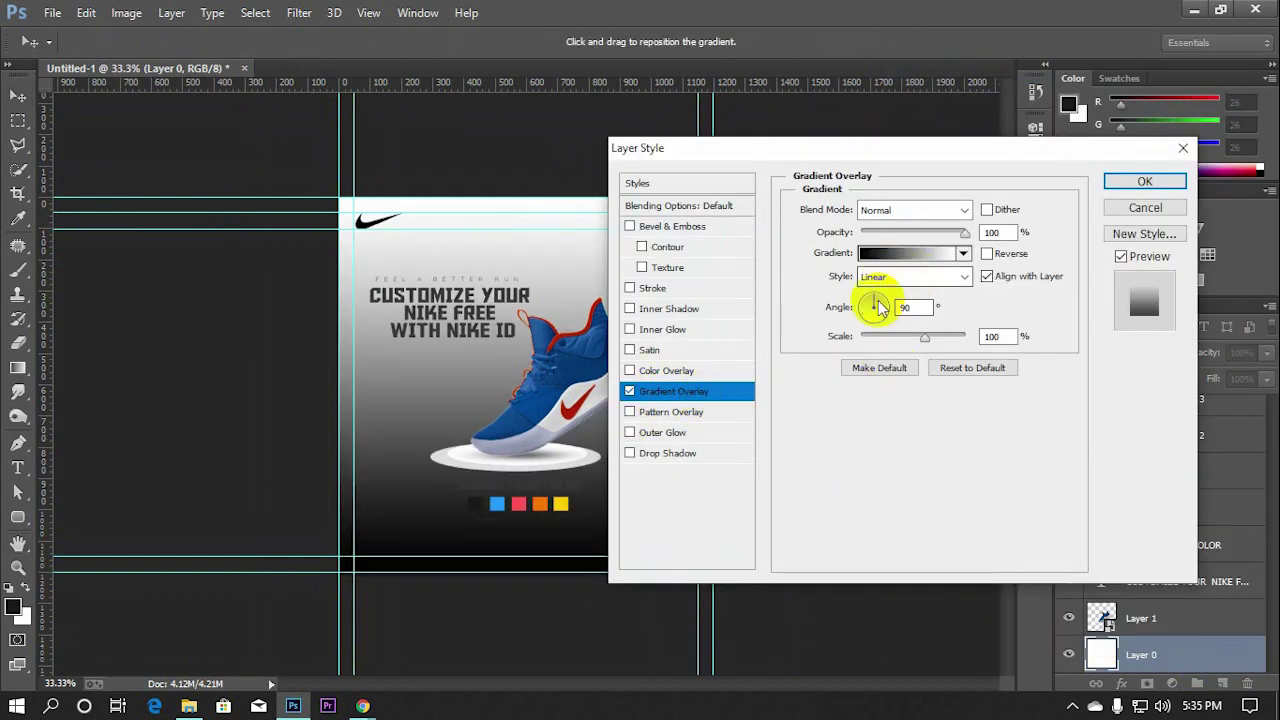
left_click(915, 277)
left_click(880, 296)
left_click(987, 254)
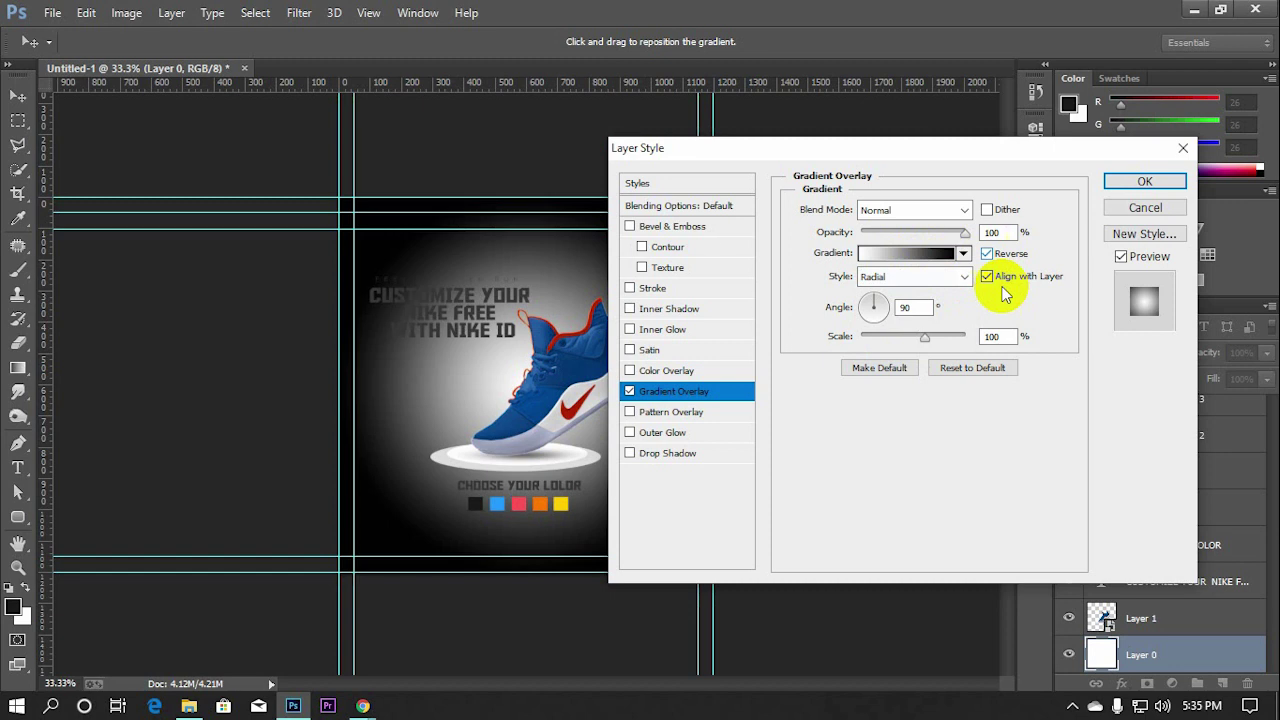
Change the gradient's left colour stop to a mint green
left_click(893, 254)
left_click(701, 408)
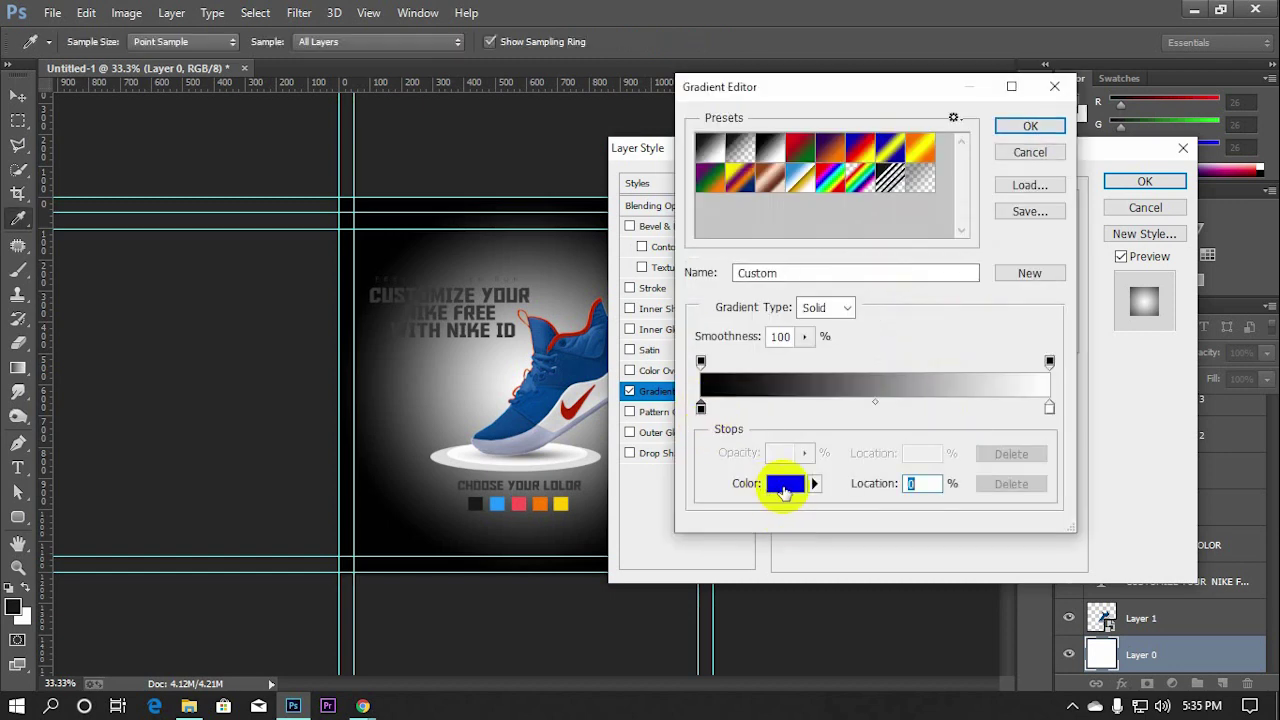
left_click(784, 484)
left_click_drag(1008, 224, 1005, 168)
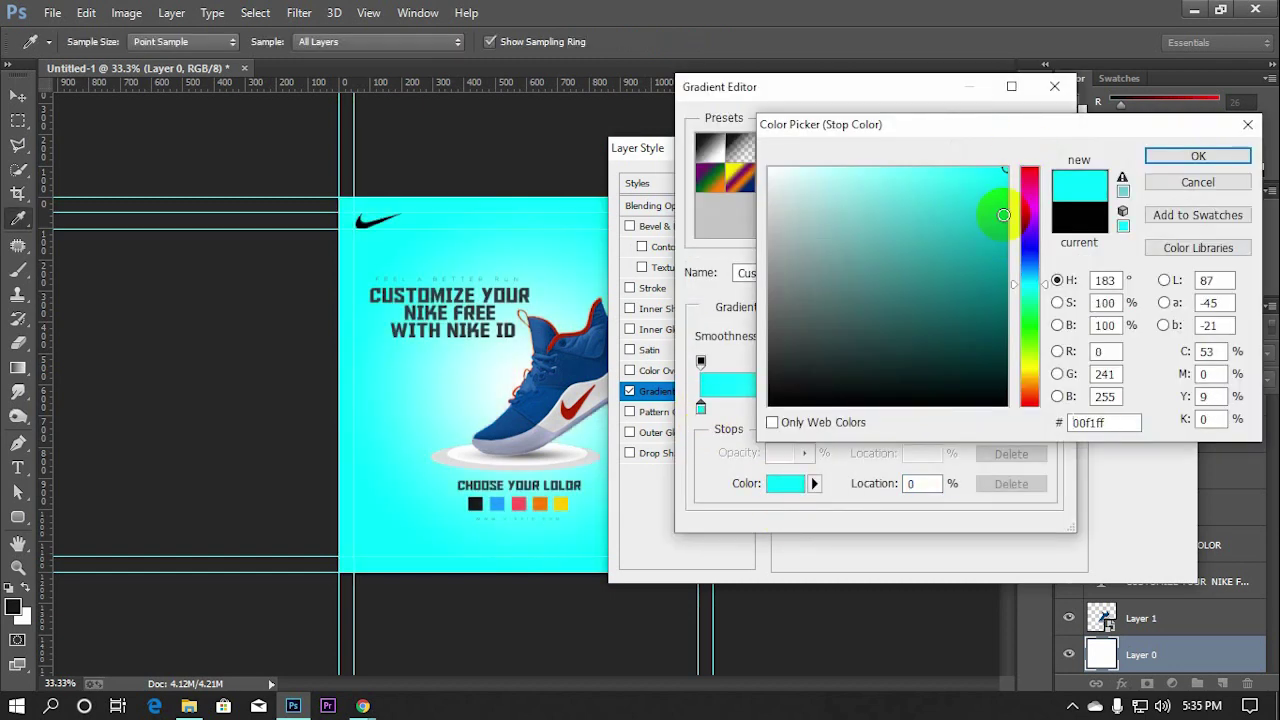
left_click_drag(1003, 220, 1005, 186)
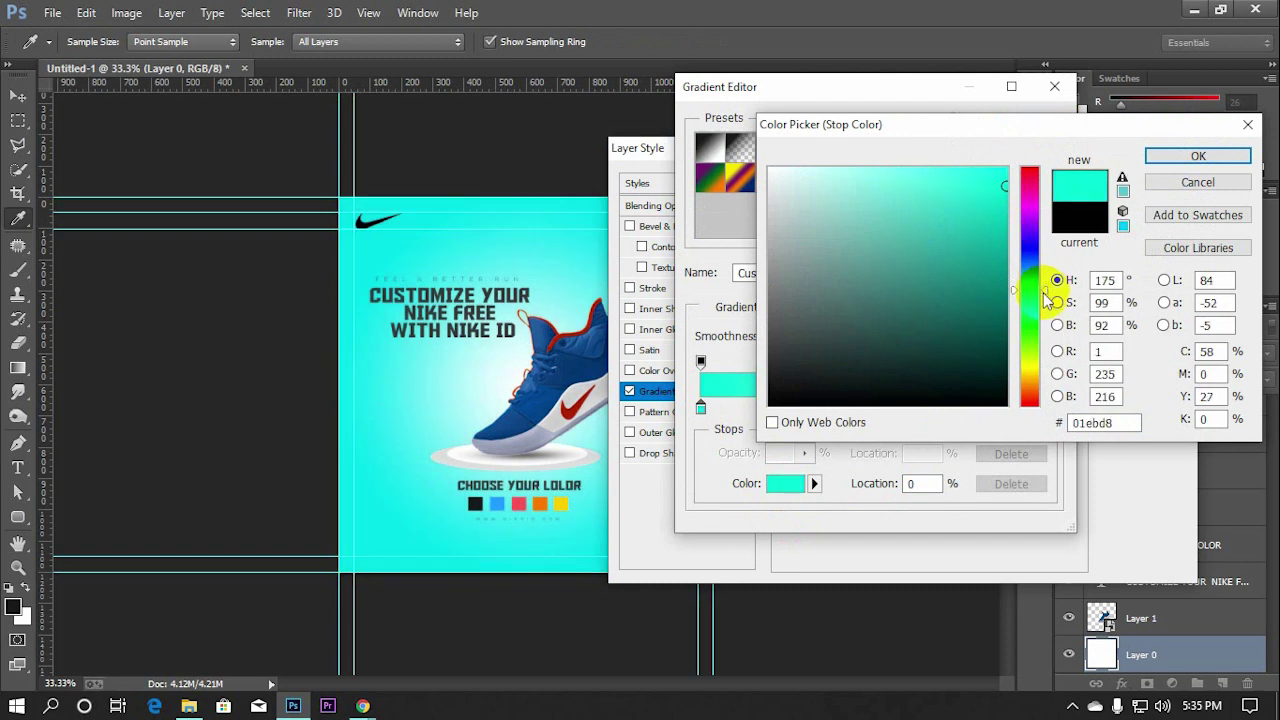
left_click(1196, 156)
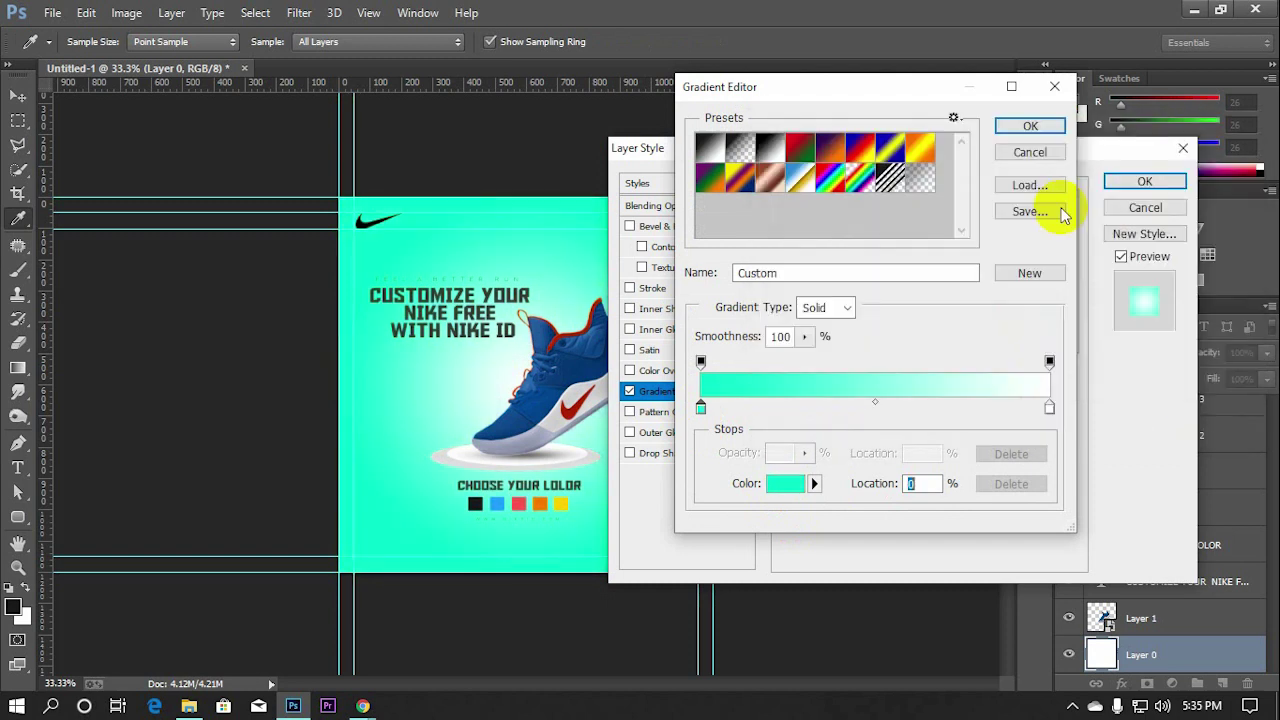
left_click(1028, 127)
Lower the gradient overlay opacity to about 17% and apply it
left_click_drag(945, 152, 1017, 136)
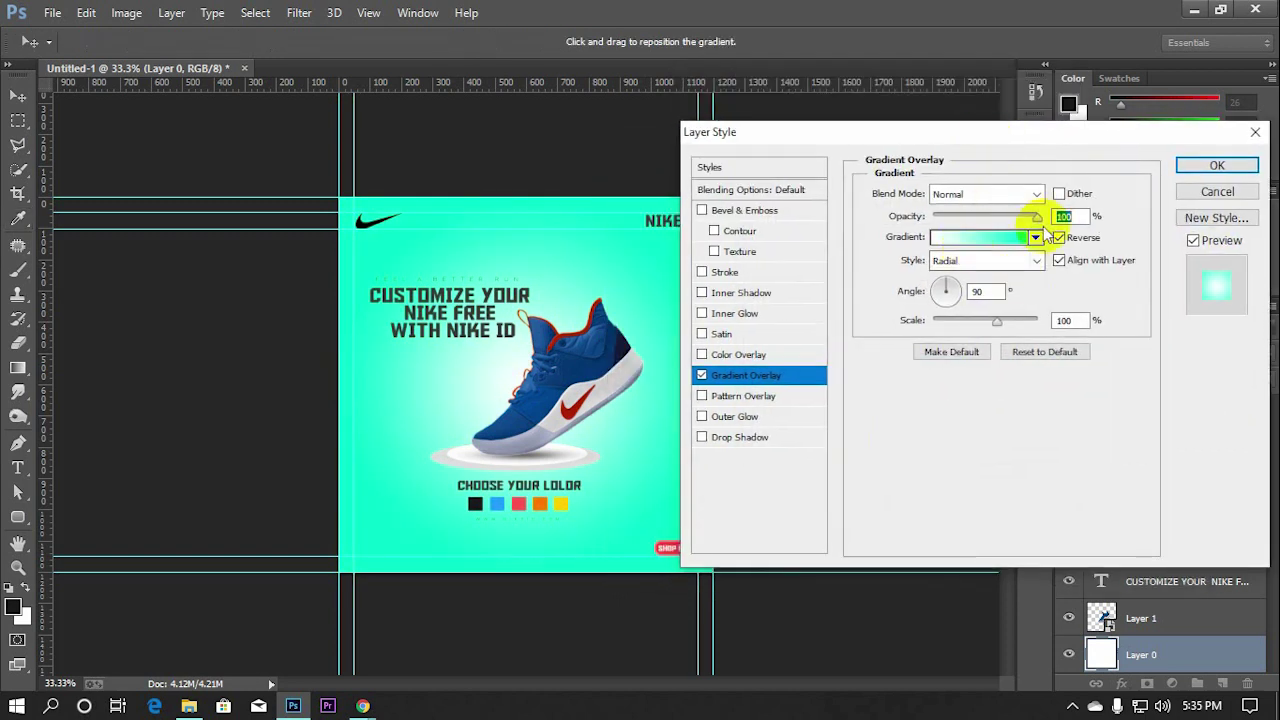
left_click_drag(1036, 217, 962, 219)
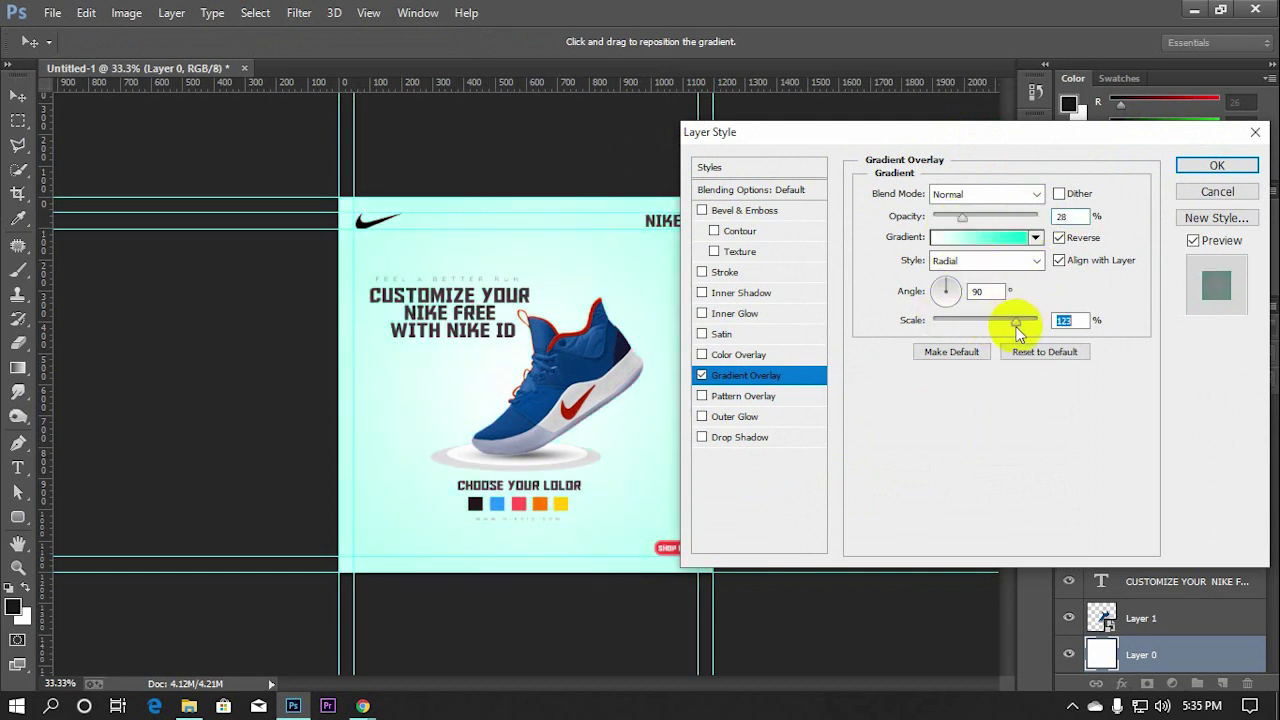
left_click_drag(962, 217, 950, 219)
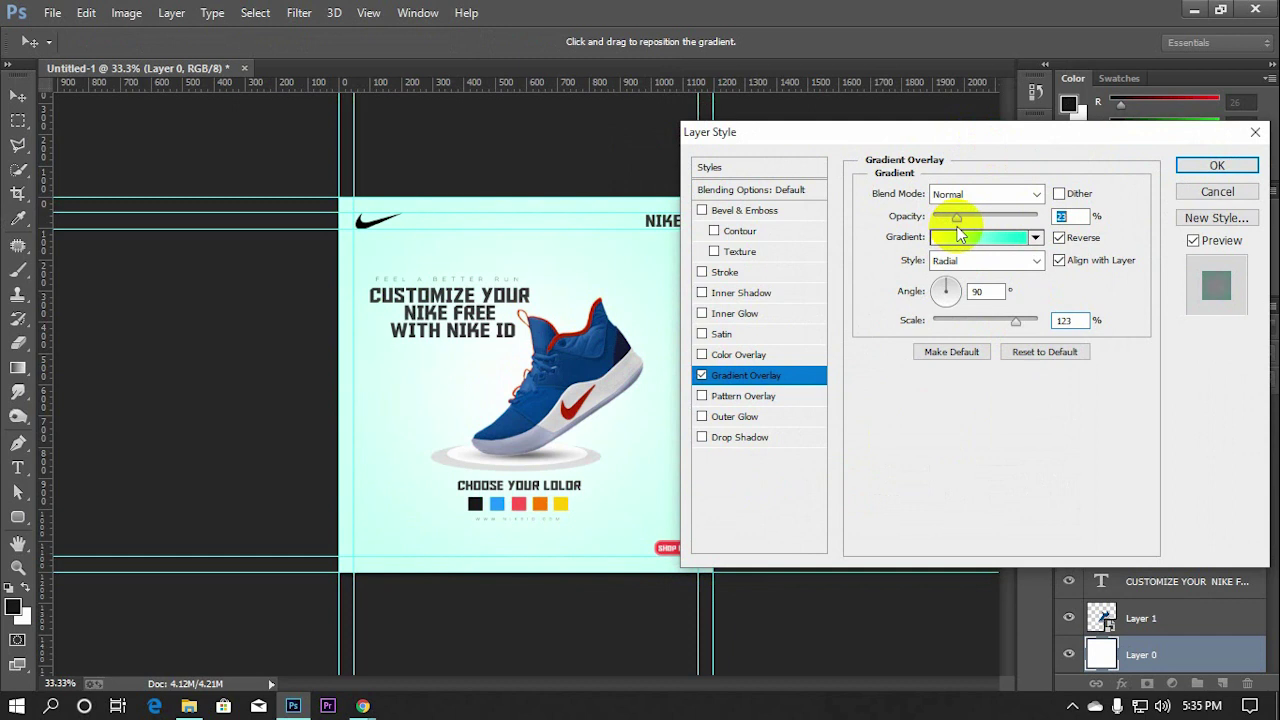
left_click(1205, 165)
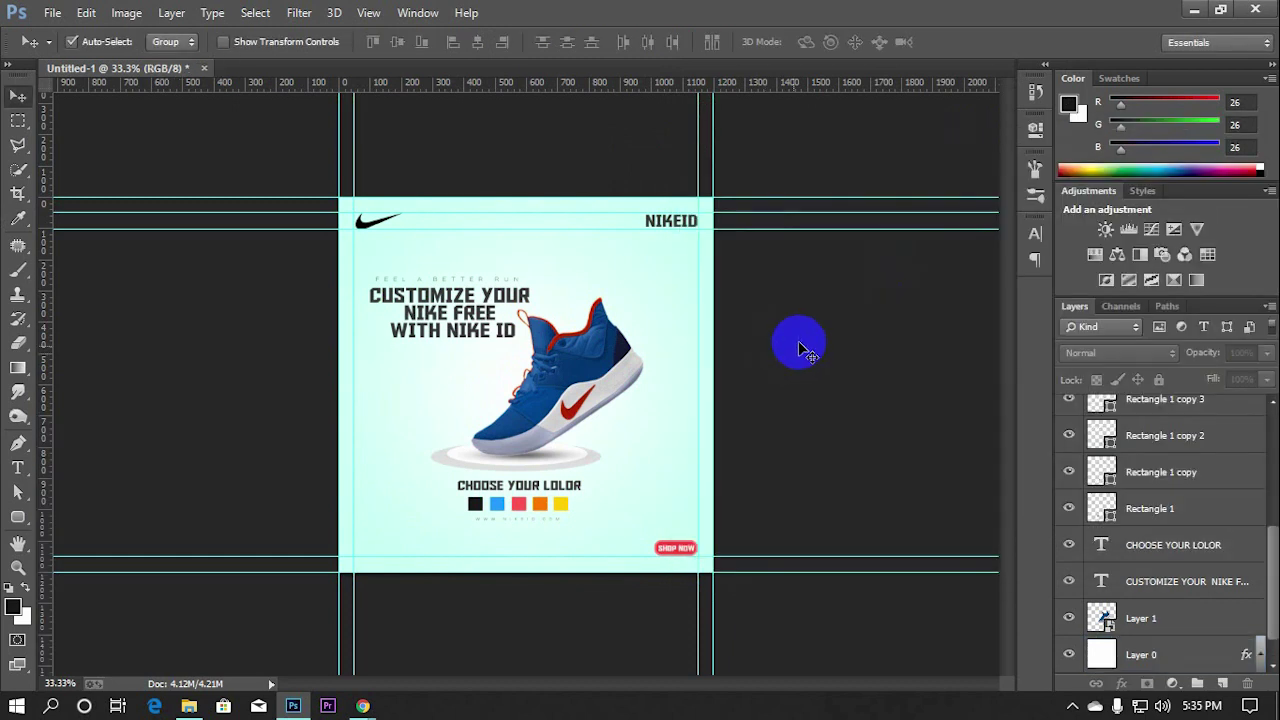
Hide the guides and make Layer 0's mint Gradient Overlay more opaque
key("ctrl+semicolon")
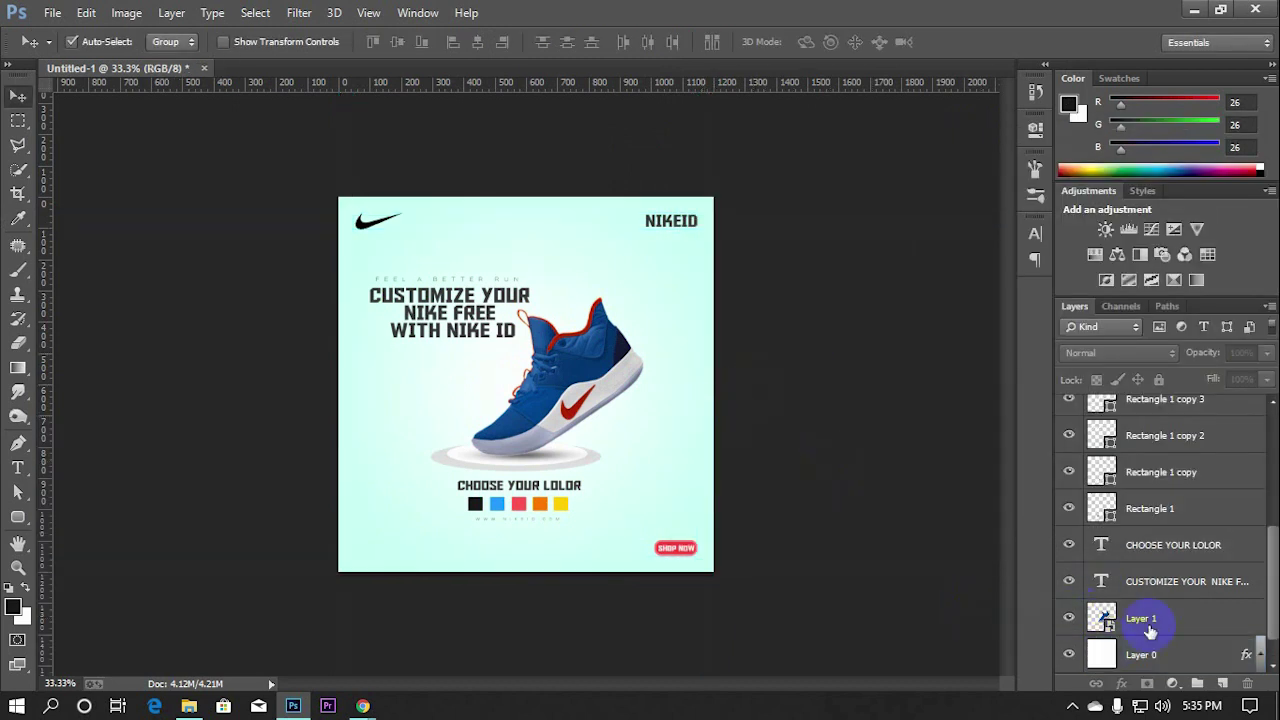
left_click(1145, 654)
right_click(1170, 619)
left_click(990, 34)
left_click(745, 375)
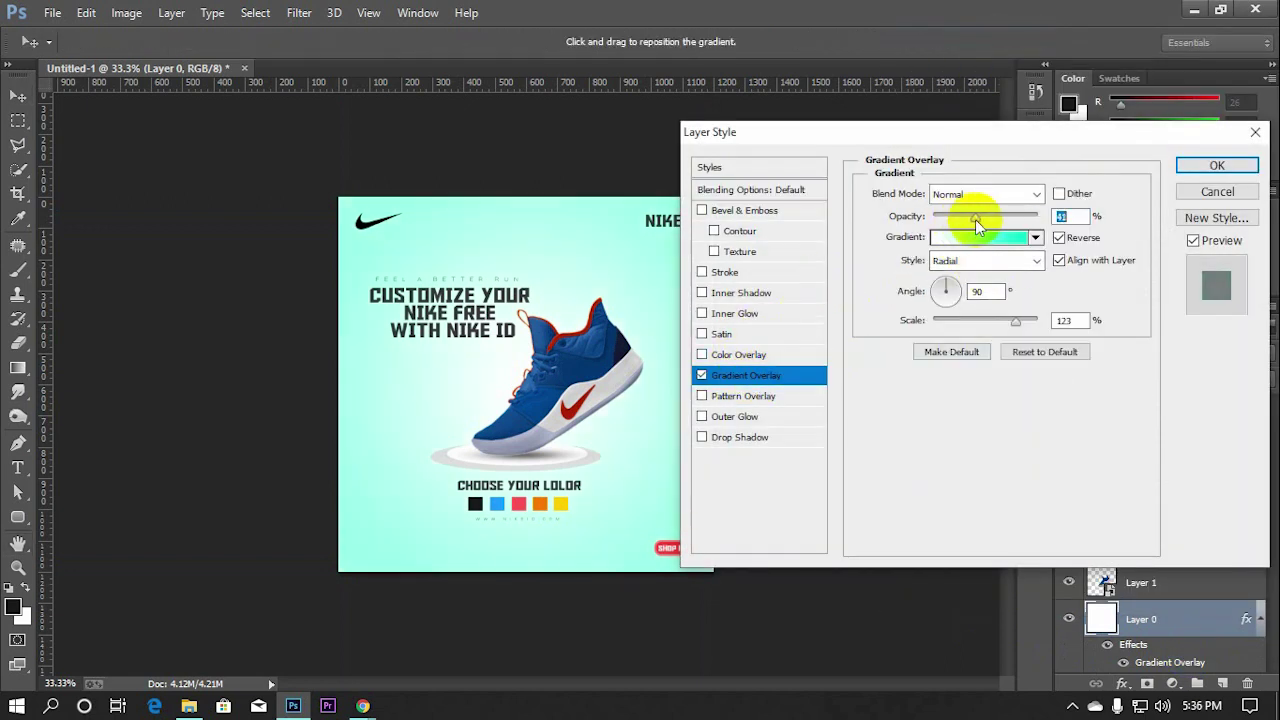
left_click(1215, 166)
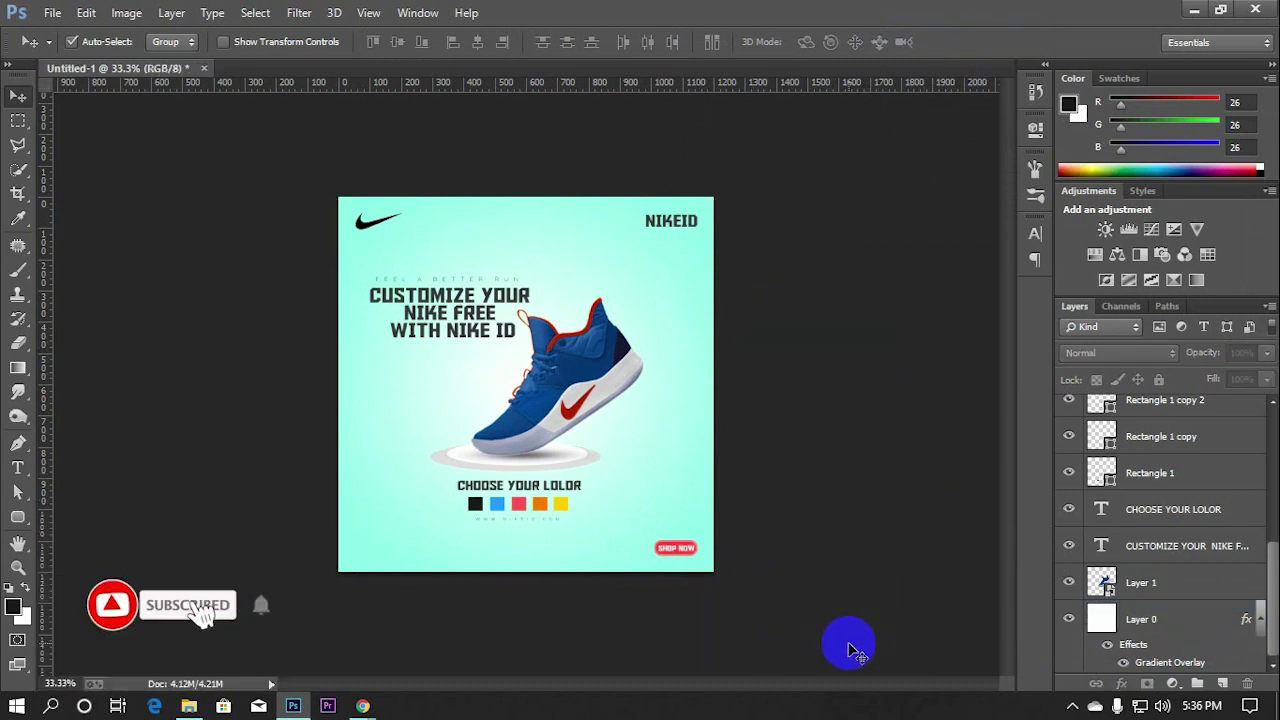
key("ctrl+semicolon")
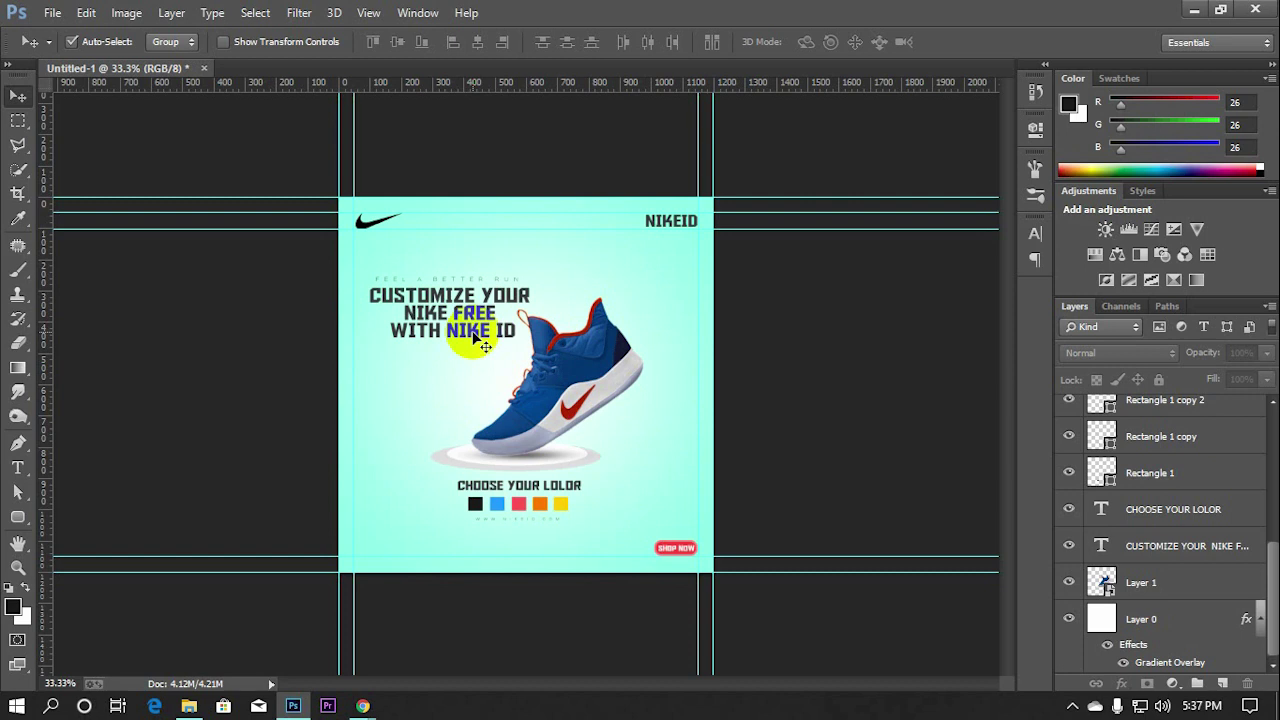
key("ctrl+semicolon")
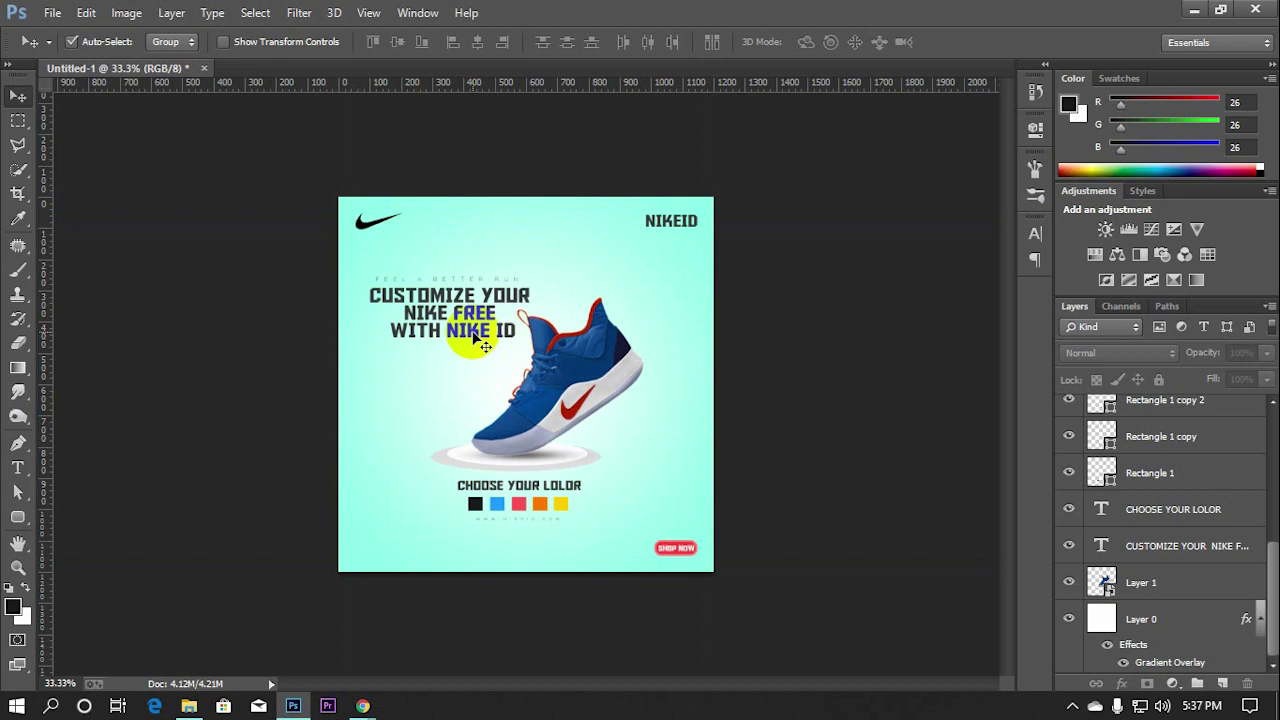